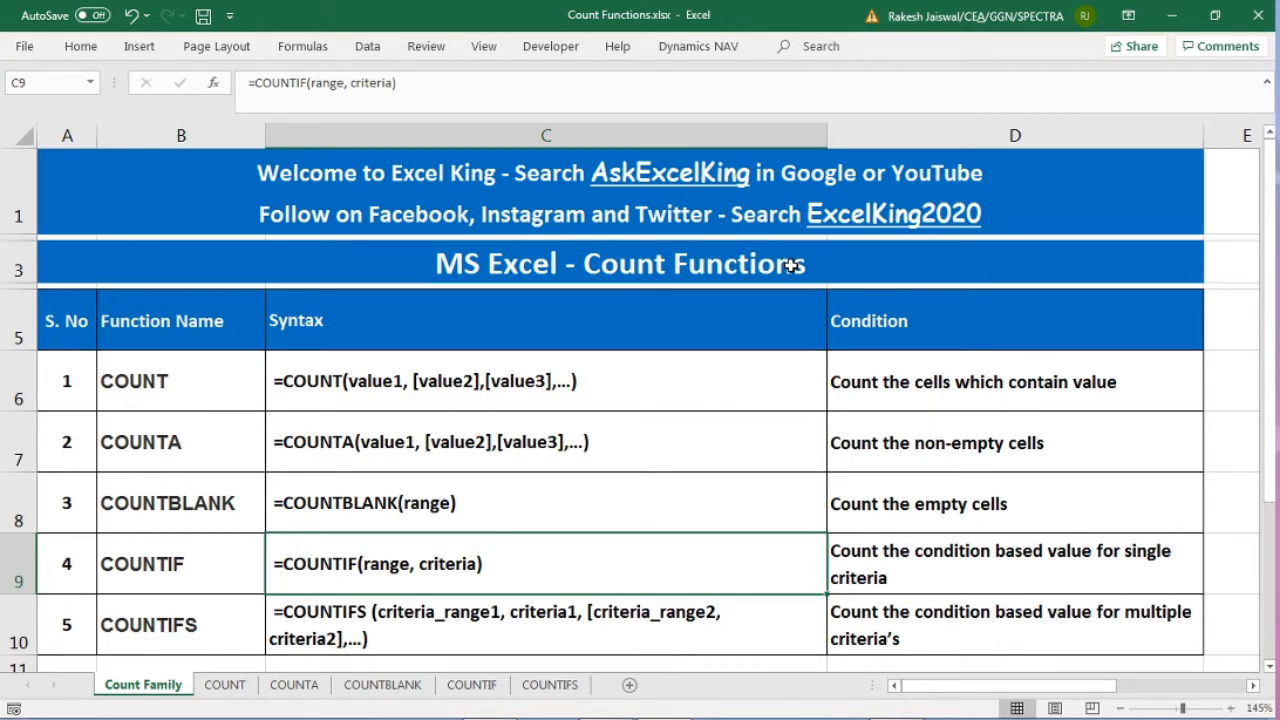
# Step: Review the five count function names and their syntax entries in the Count Family table
pyautogui.click(221, 386)
pyautogui.click(205, 450)
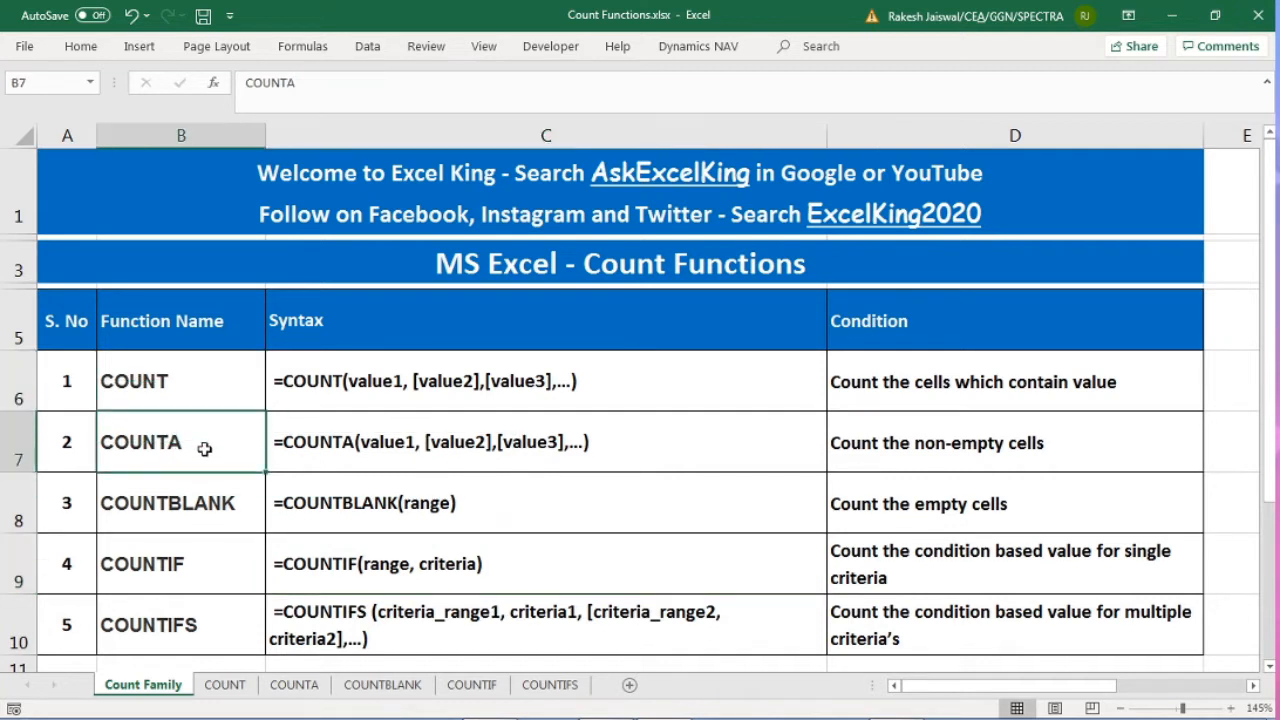
pyautogui.click(200, 505)
pyautogui.click(200, 553)
pyautogui.click(214, 630)
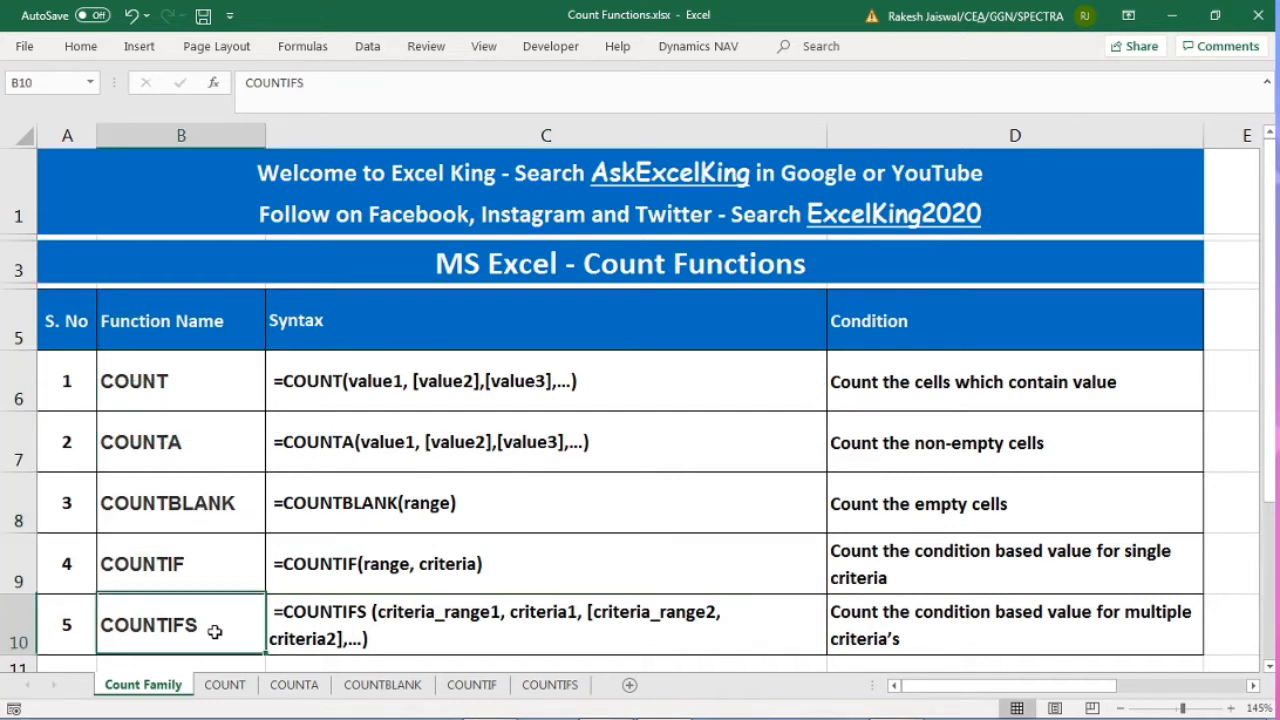
pyautogui.click(351, 381)
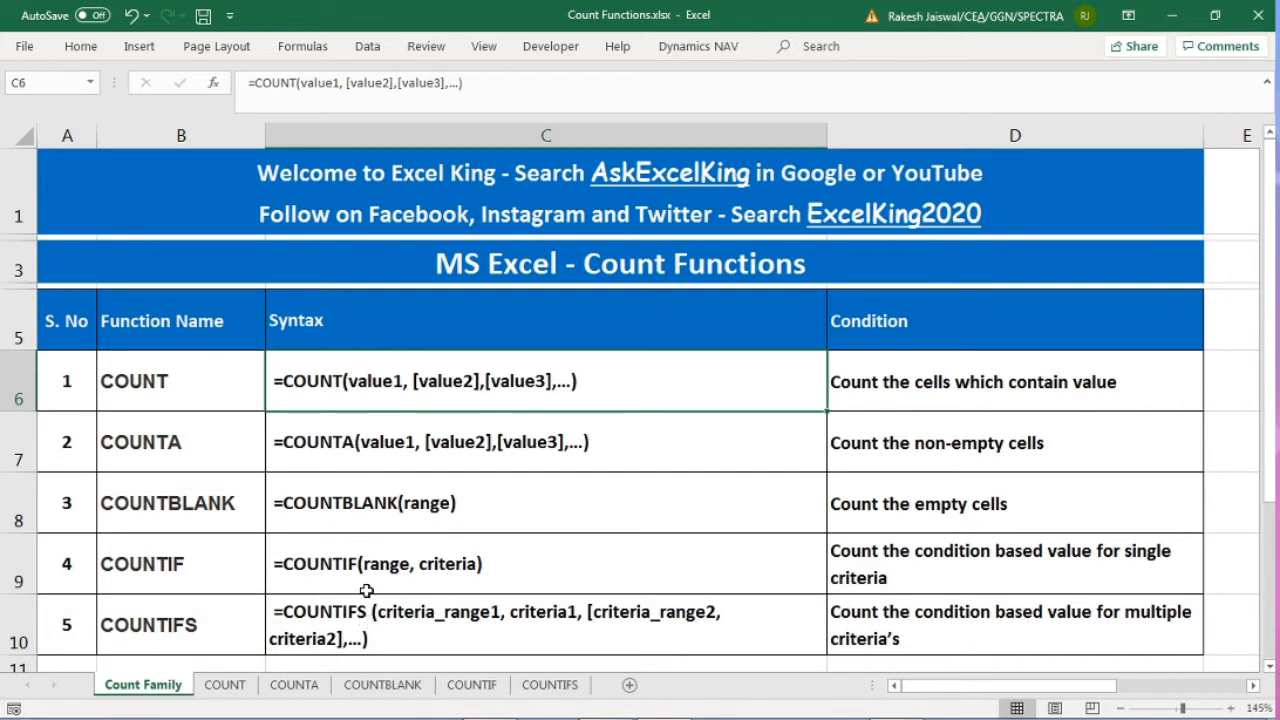
pyautogui.click(366, 440)
pyautogui.click(363, 503)
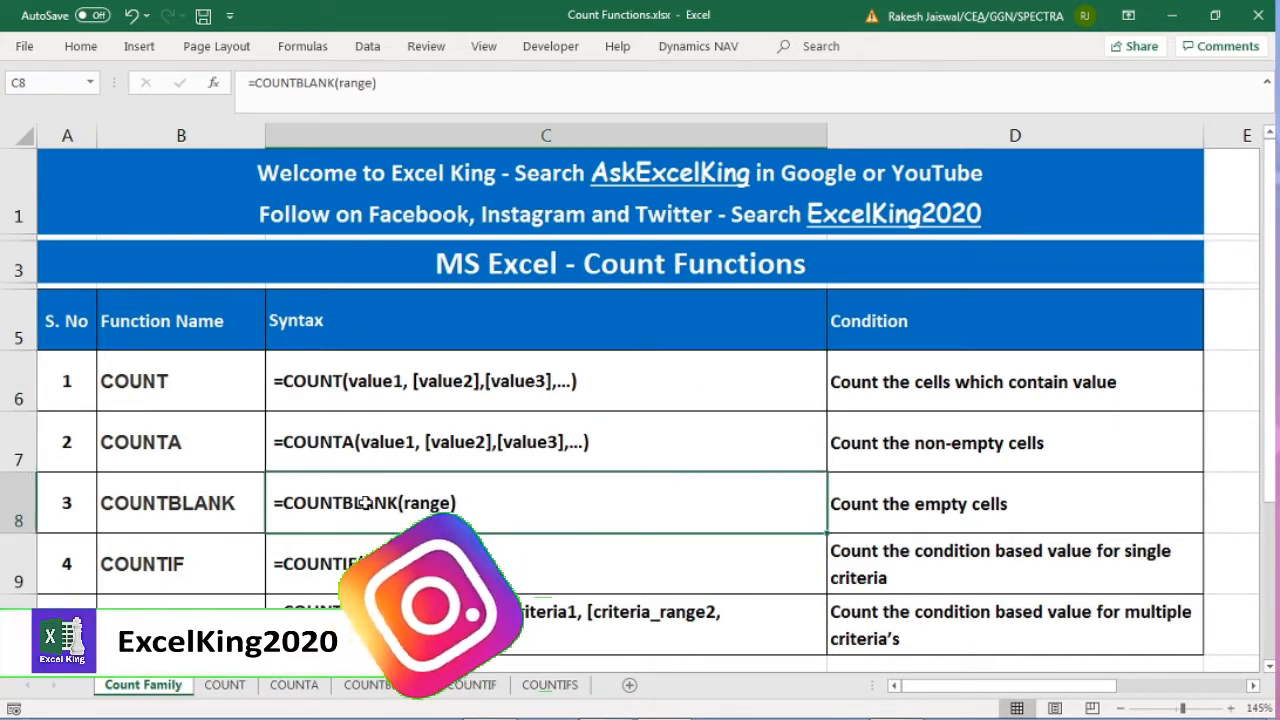
pyautogui.click(380, 564)
pyautogui.click(394, 620)
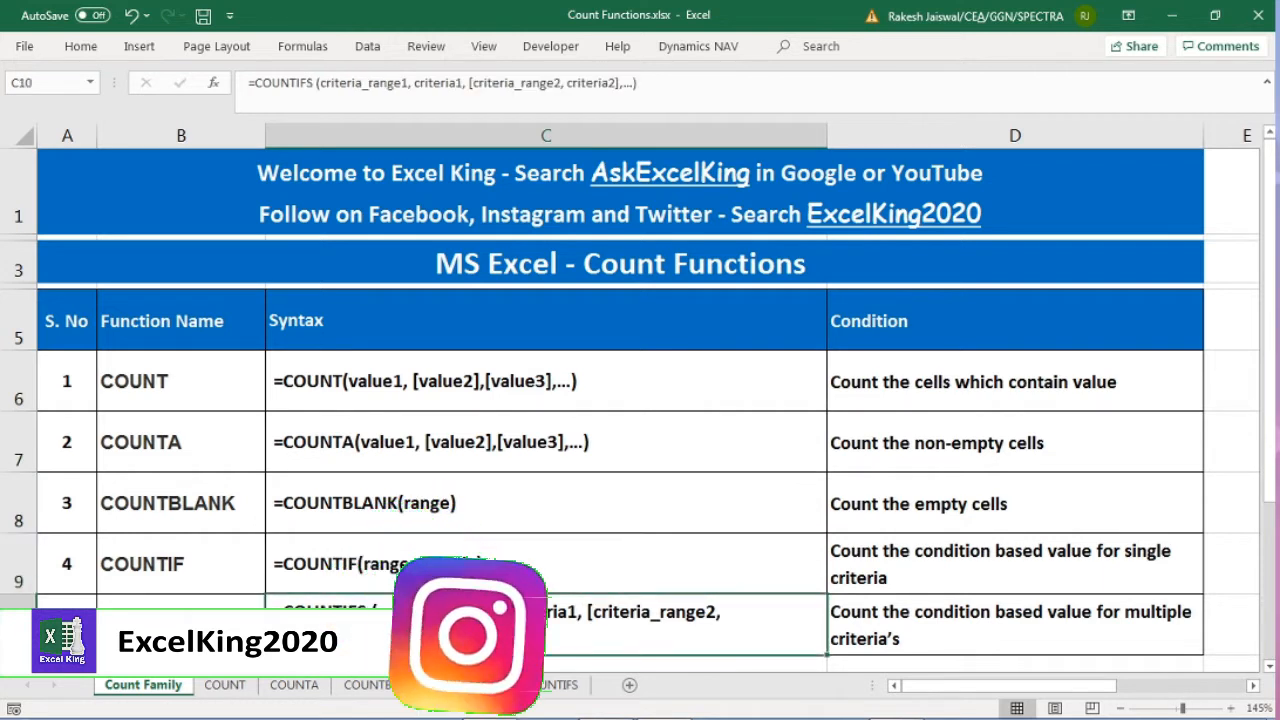
# Step: Review the condition descriptions for all five functions, and reread the COUNT row's name, syntax and condition
pyautogui.click(549, 388)
pyautogui.click(897, 374)
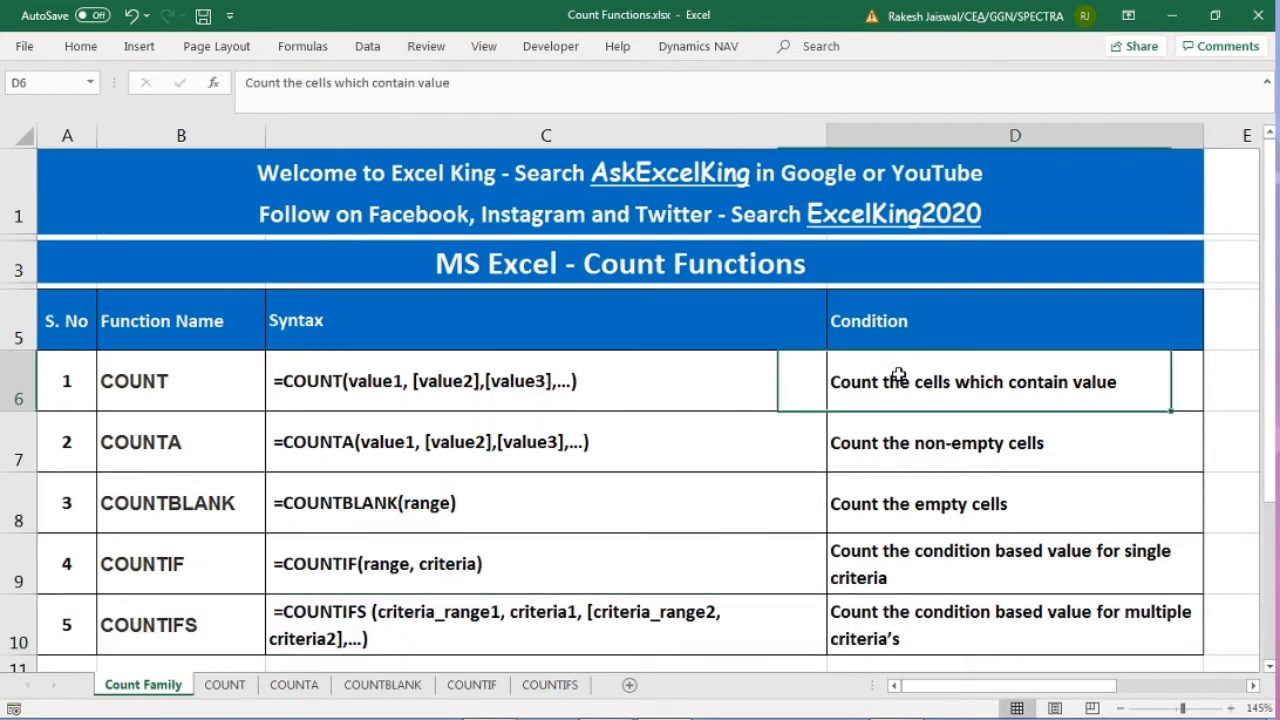
pyautogui.click(891, 437)
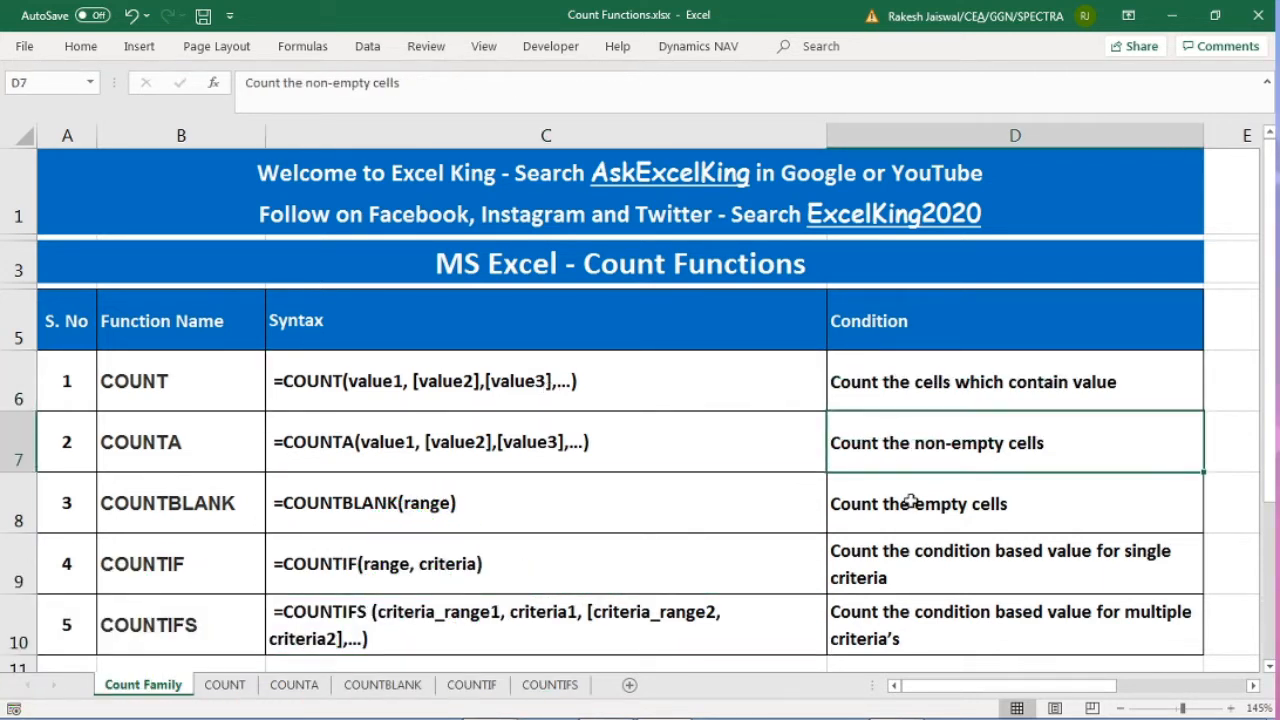
pyautogui.click(911, 502)
pyautogui.click(913, 553)
pyautogui.click(900, 612)
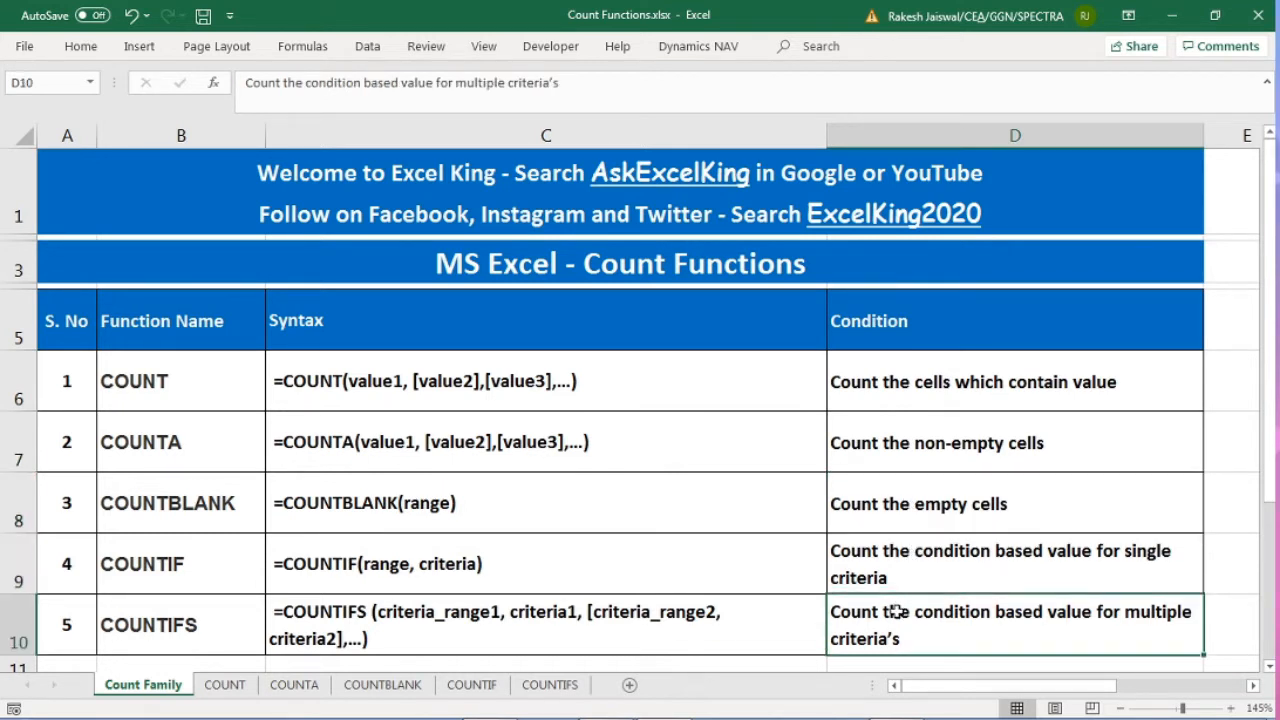
pyautogui.click(184, 362)
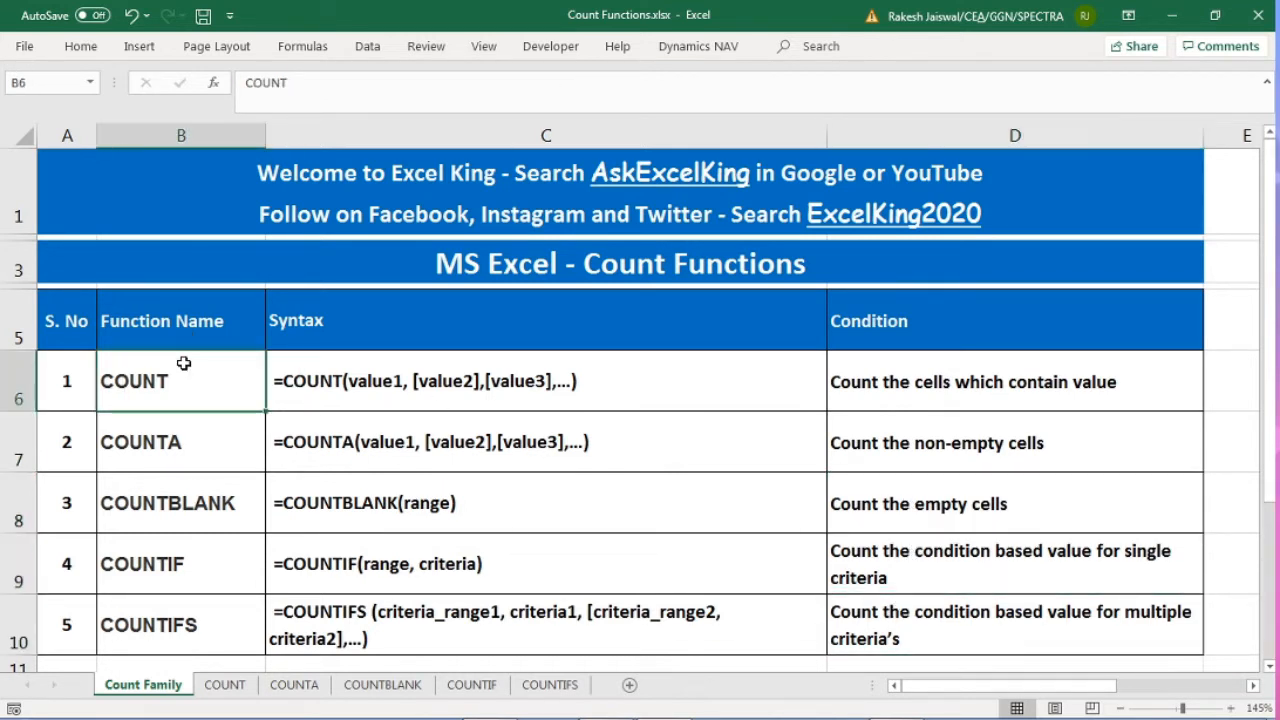
pyautogui.click(403, 378)
pyautogui.click(947, 371)
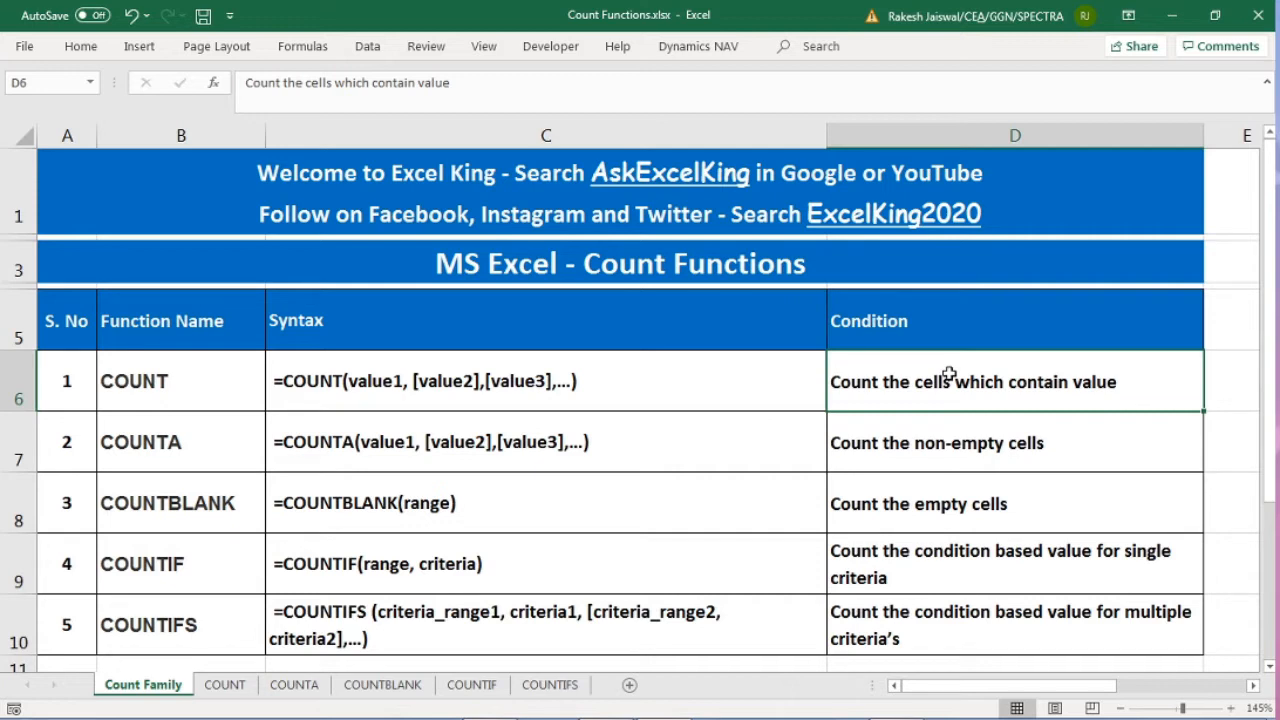
# Step: Go to the COUNT sheet and examine its syntax line and each data type in A5:A9
pyautogui.hotkey('ctrl', 'pagedown')
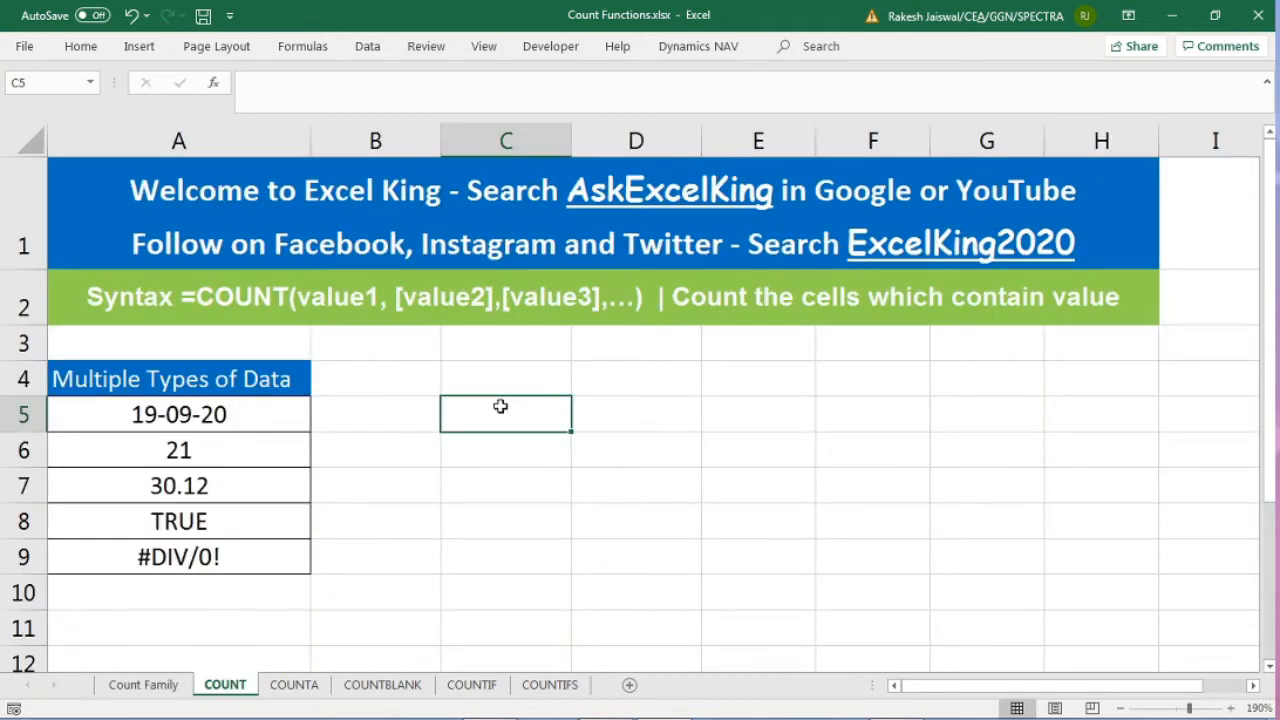
pyautogui.click(285, 318)
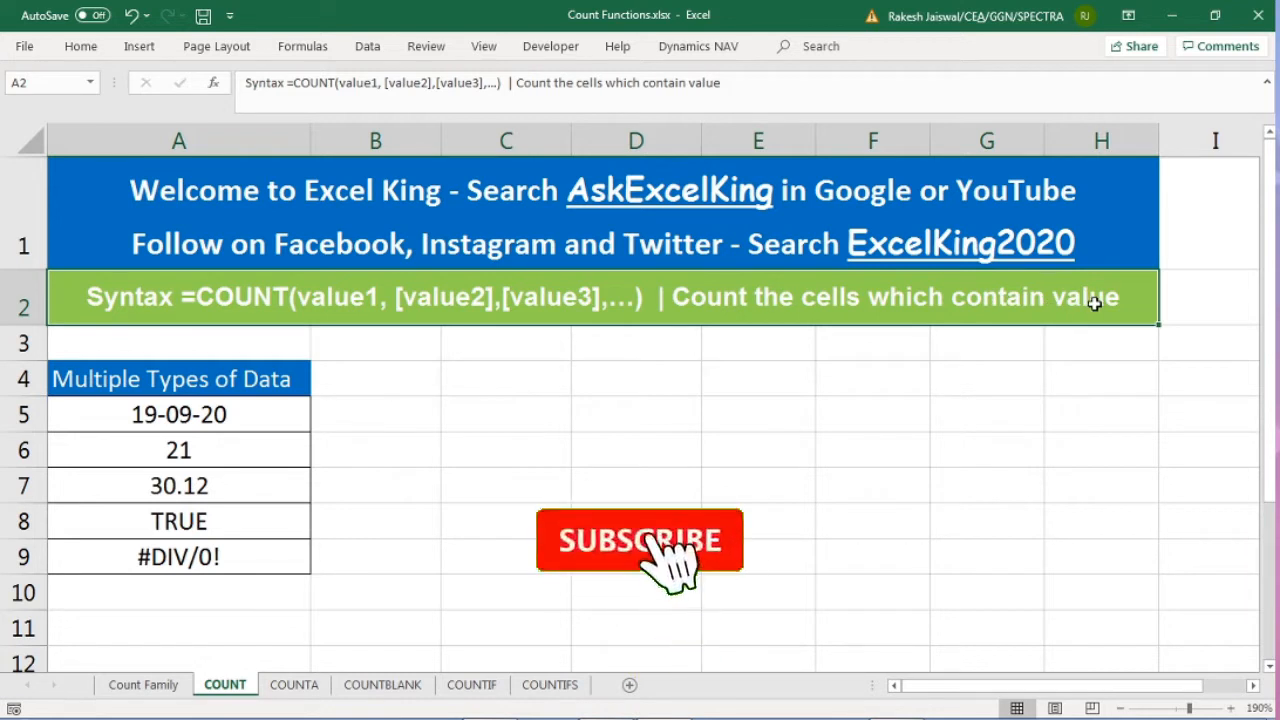
pyautogui.click(398, 436)
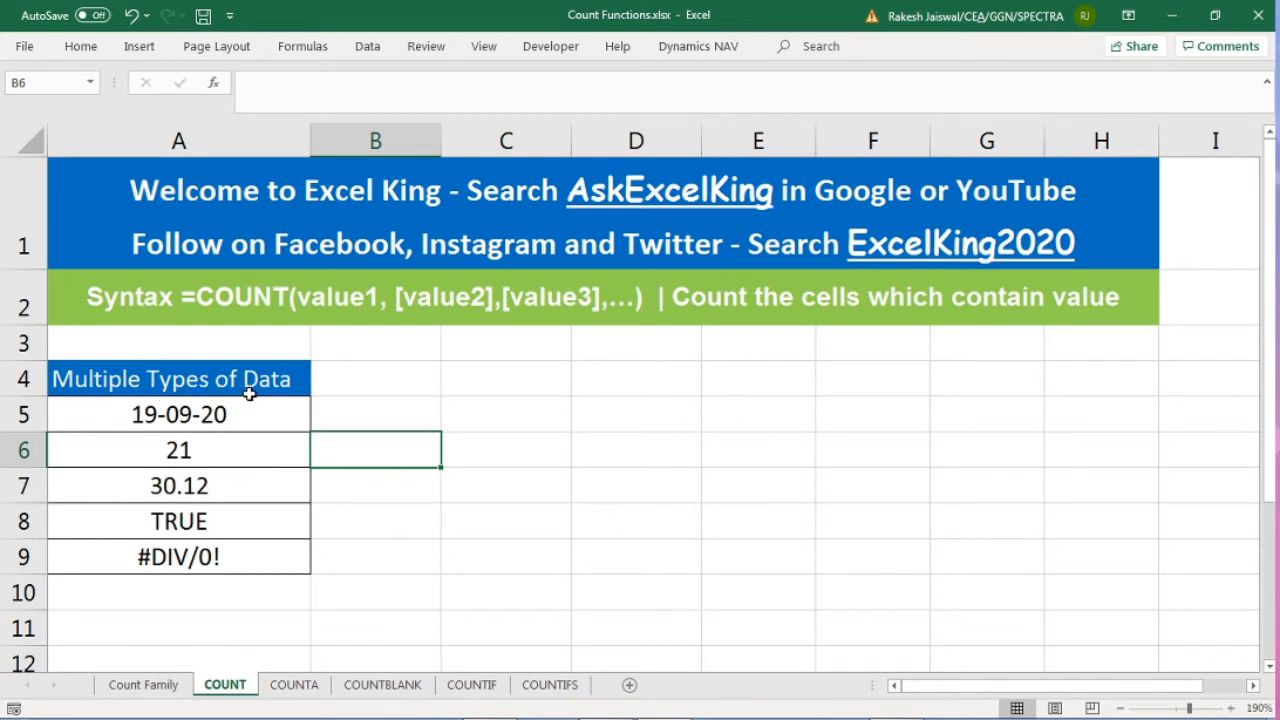
pyautogui.click(211, 414)
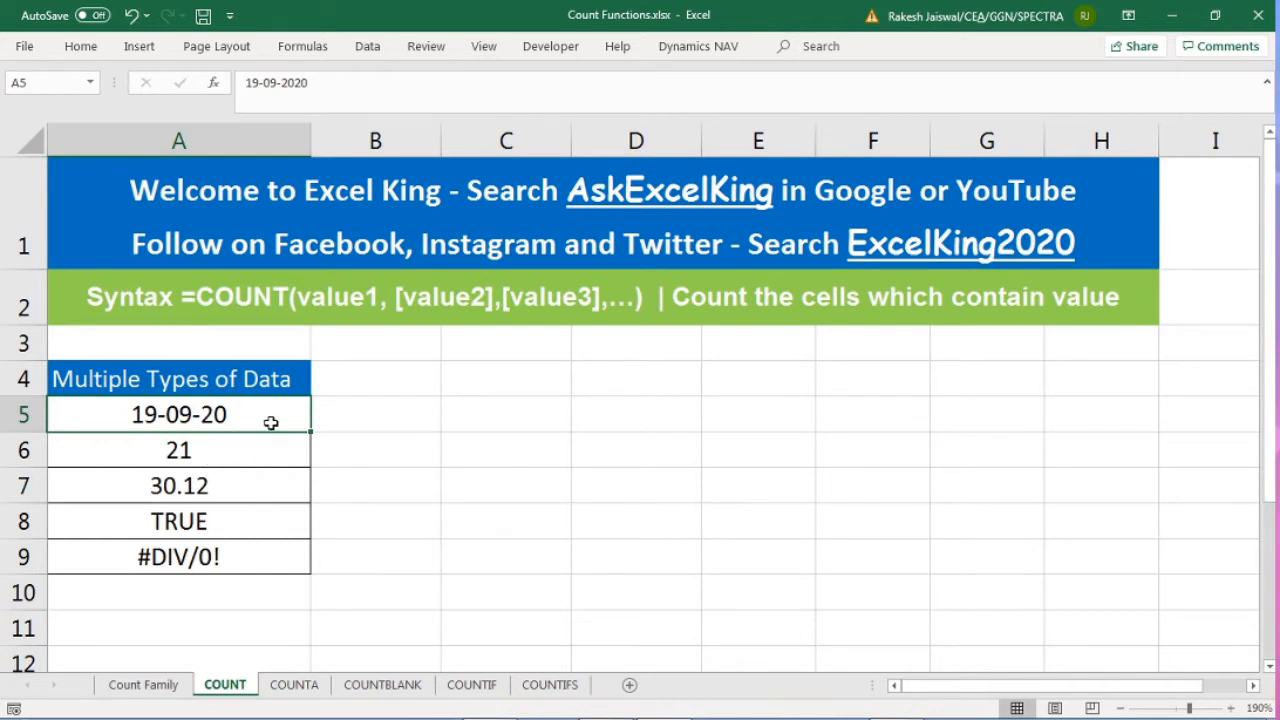
pyautogui.click(212, 458)
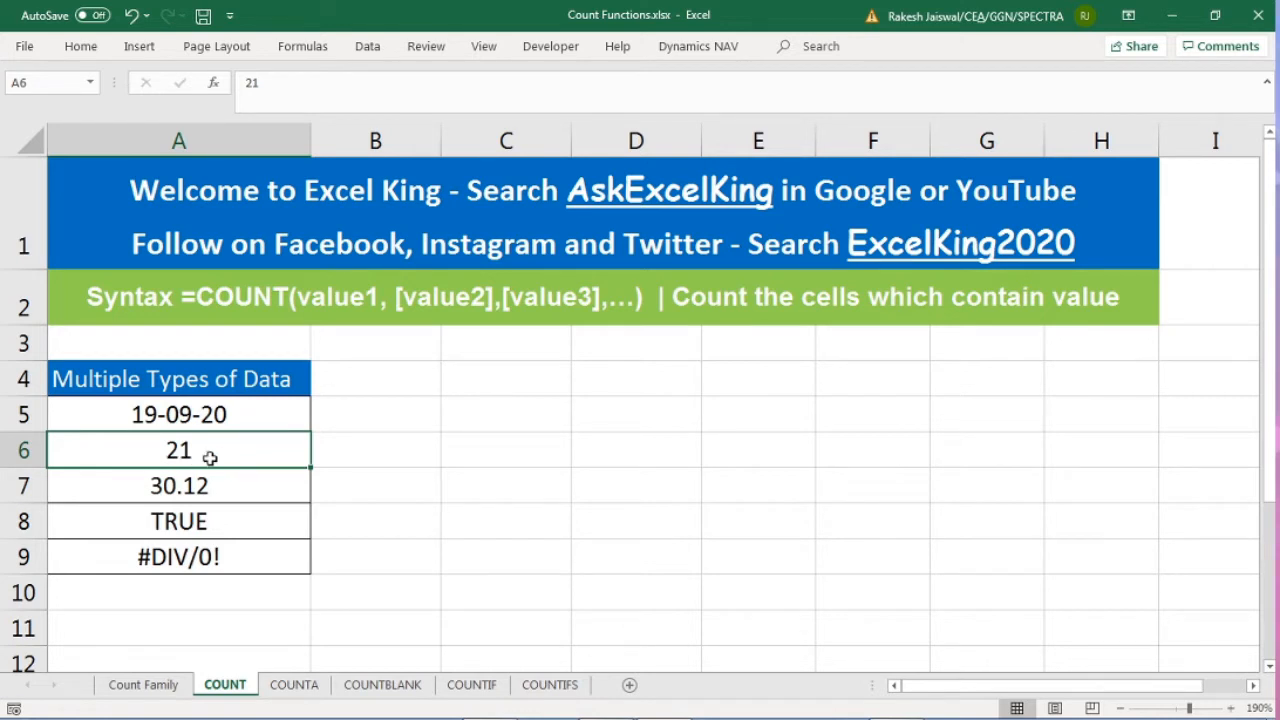
pyautogui.click(209, 491)
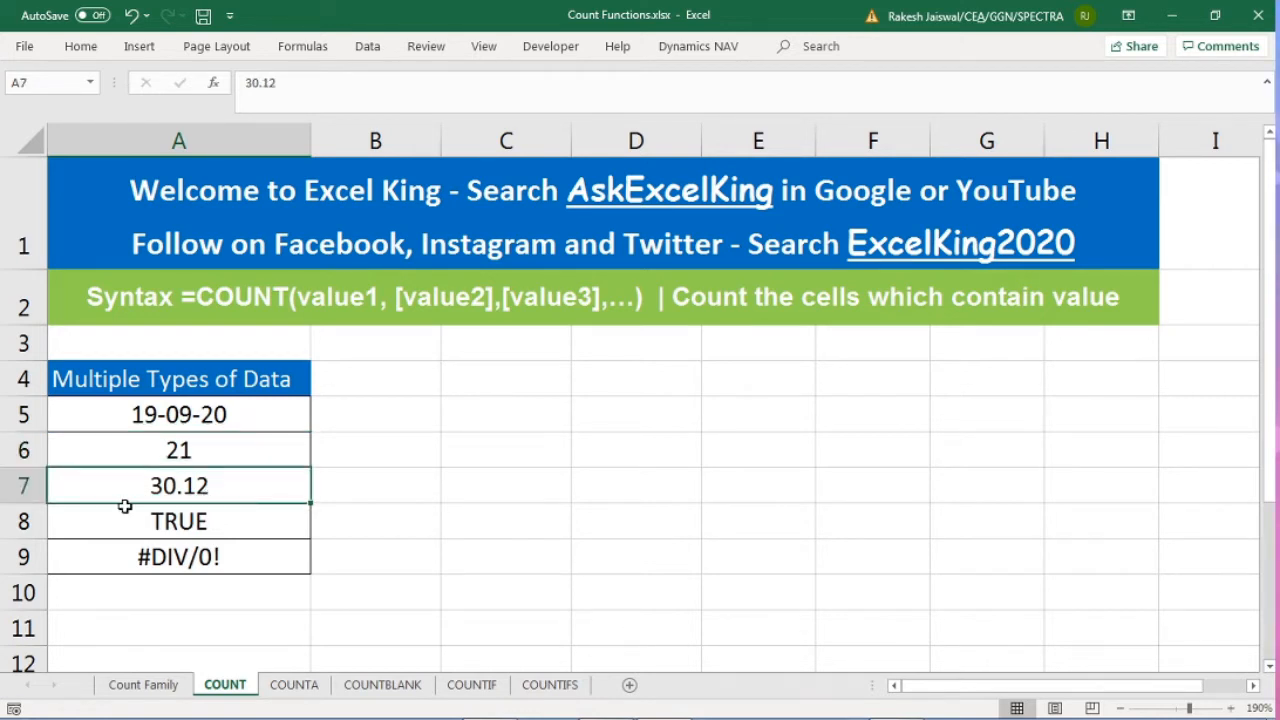
pyautogui.click(235, 522)
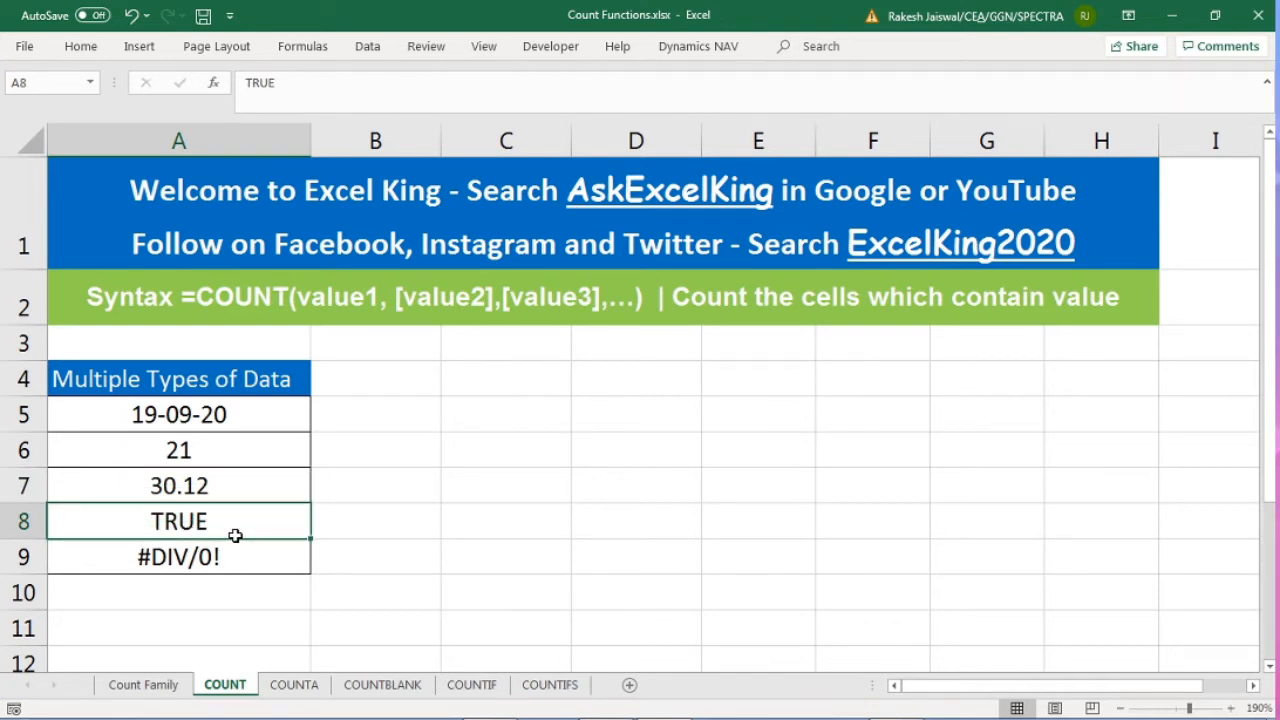
pyautogui.click(214, 562)
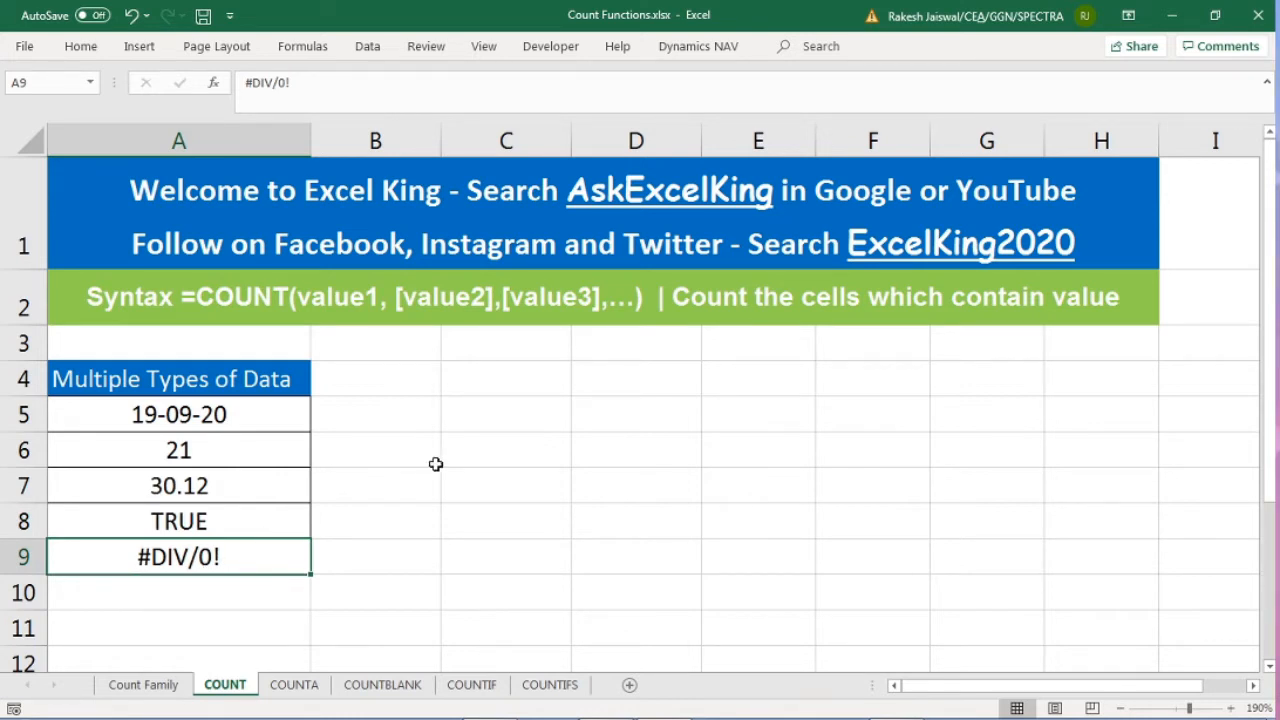
# Step: Enter =COUNT(A5:A9) in cell C5 to count the cells containing values
pyautogui.click(520, 418)
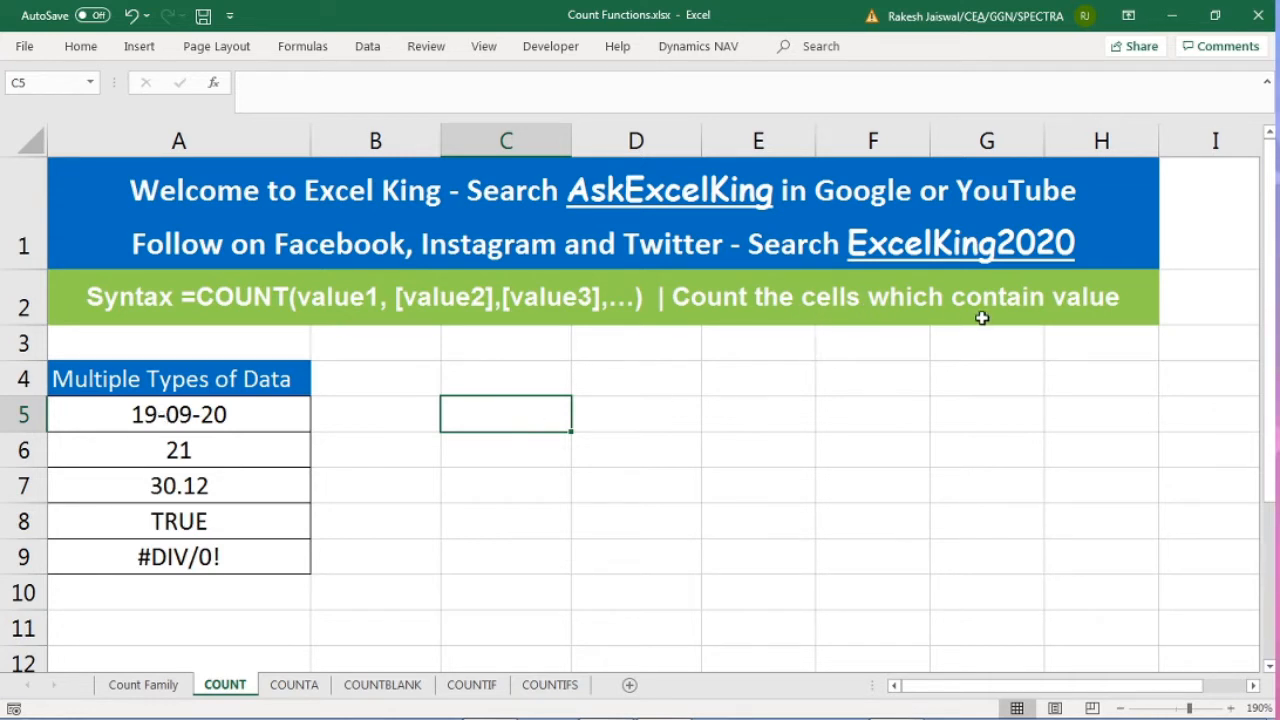
pyautogui.write('=count')
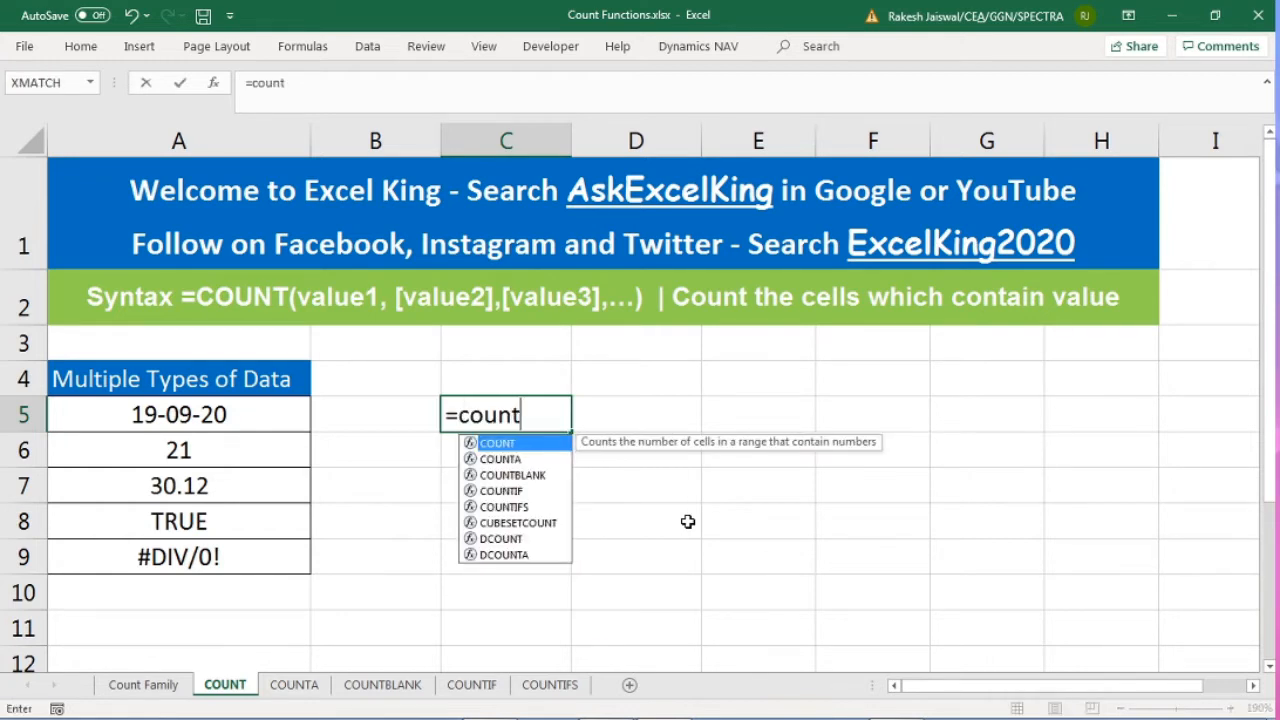
pyautogui.press('Tab')
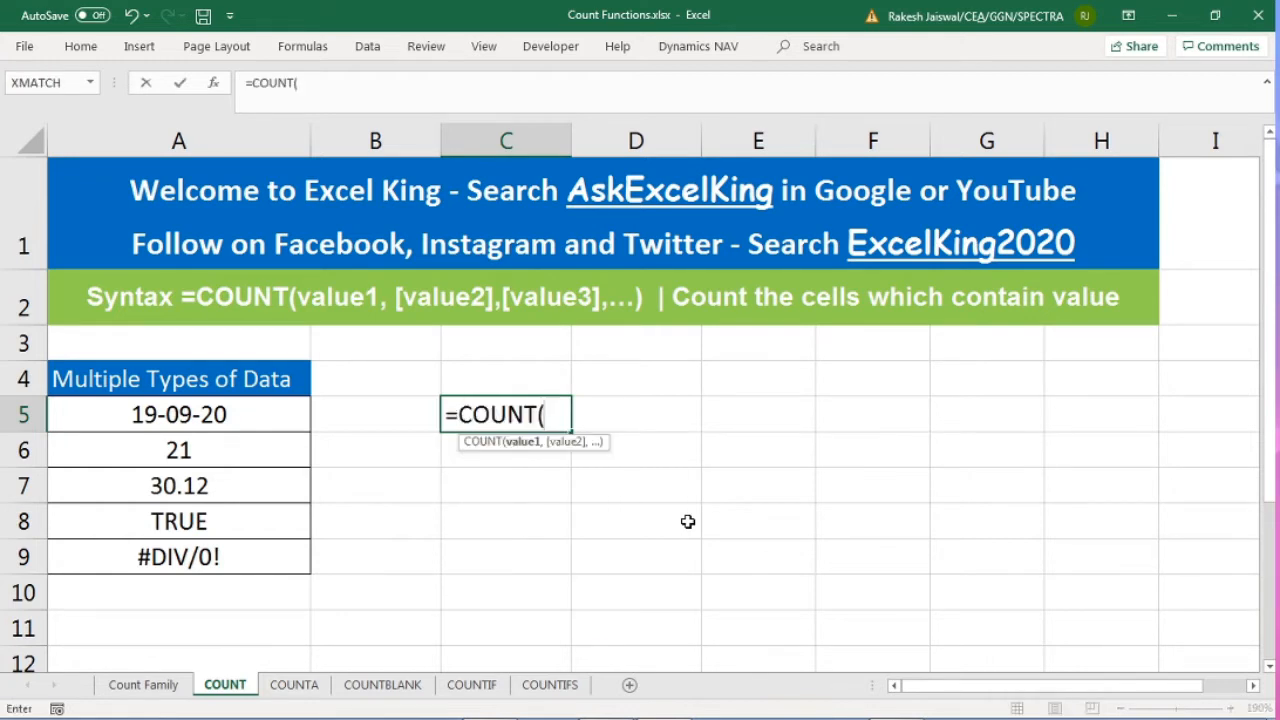
pyautogui.press('Left')
pyautogui.press('Left')
pyautogui.hotkey('shift', 'Down')
pyautogui.hotkey('shift', 'Down')
pyautogui.hotkey('shift', 'Down')
pyautogui.hotkey('shift', 'Down')
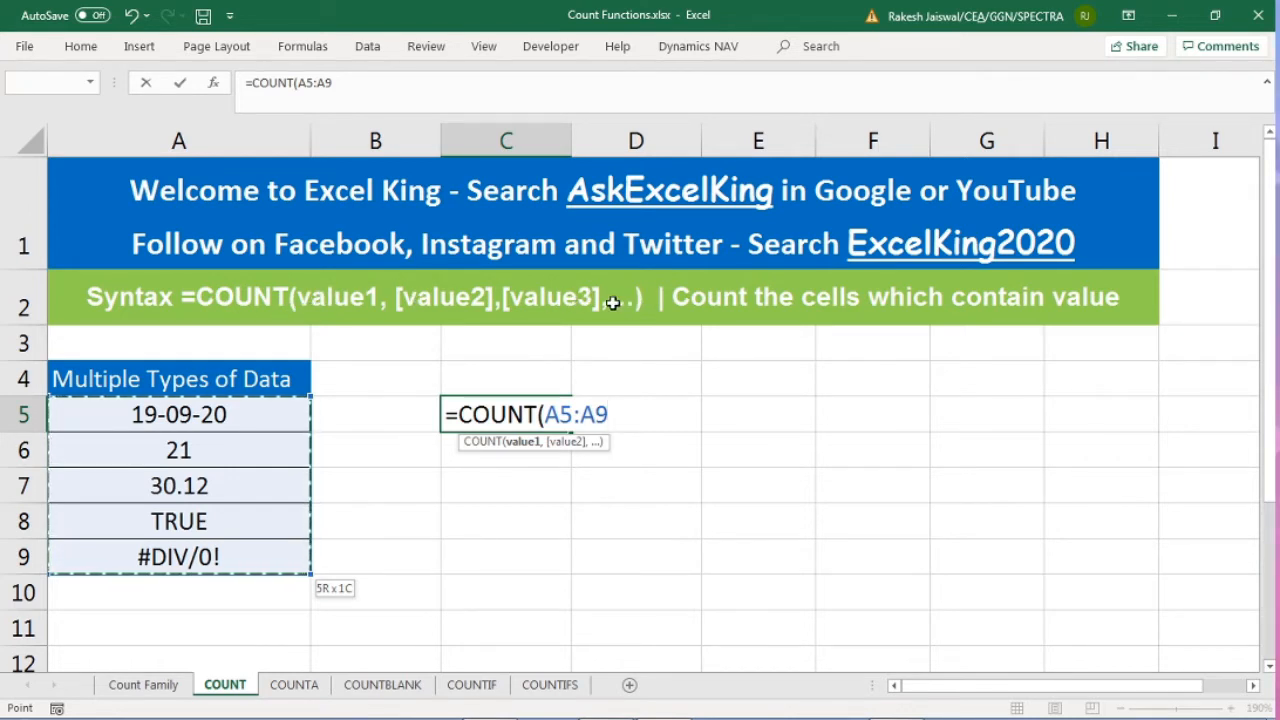
pyautogui.moveTo(177, 417); pyautogui.dragTo(424, 641)
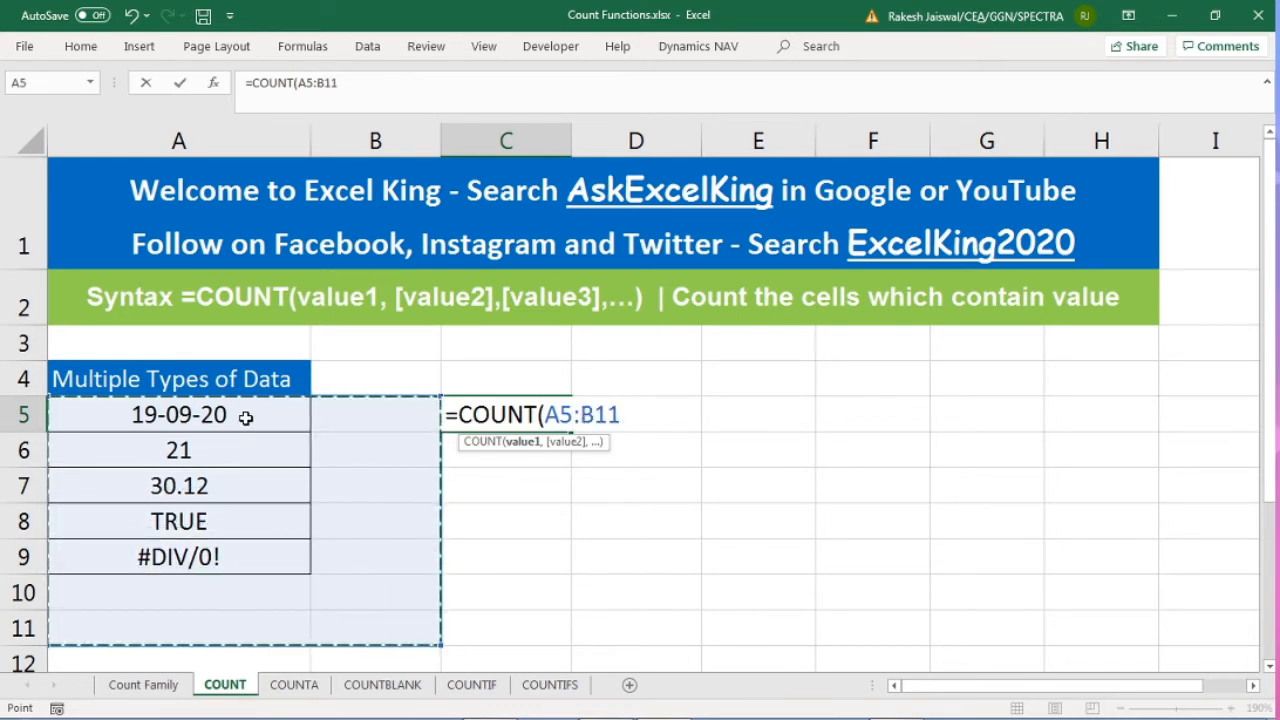
pyautogui.moveTo(246, 413); pyautogui.dragTo(244, 557)
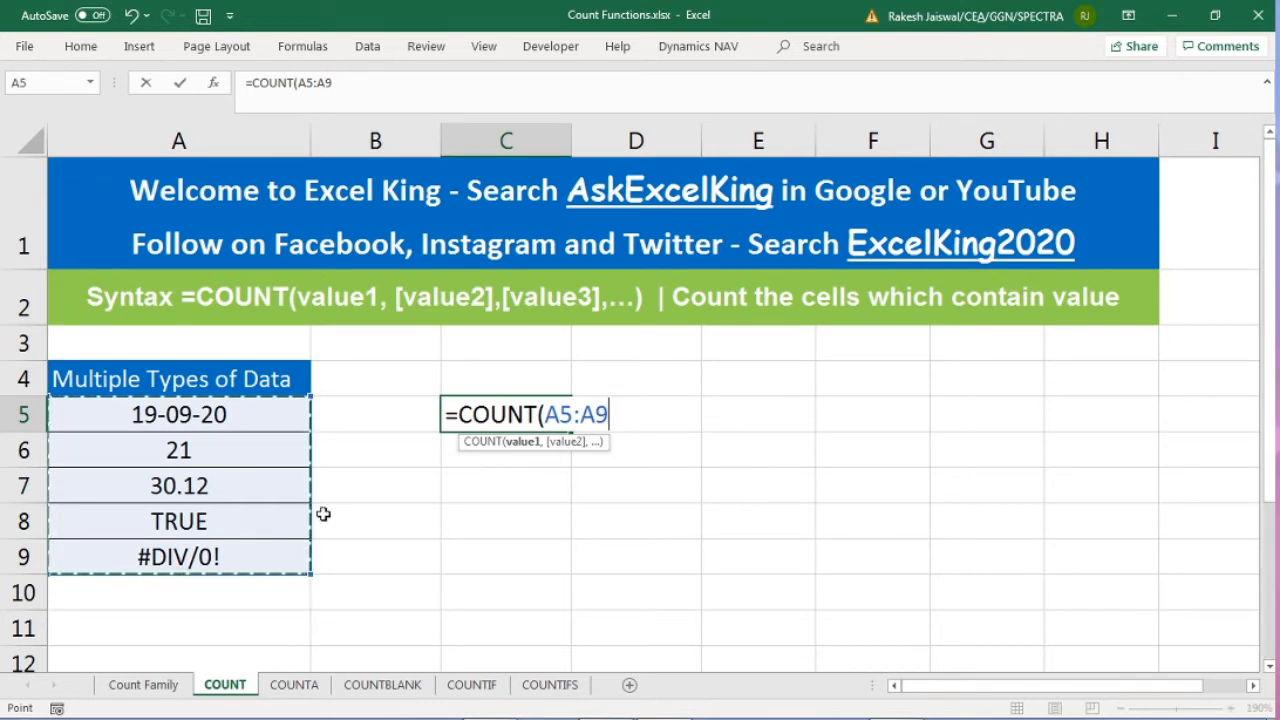
pyautogui.write(')')
pyautogui.press('Return')
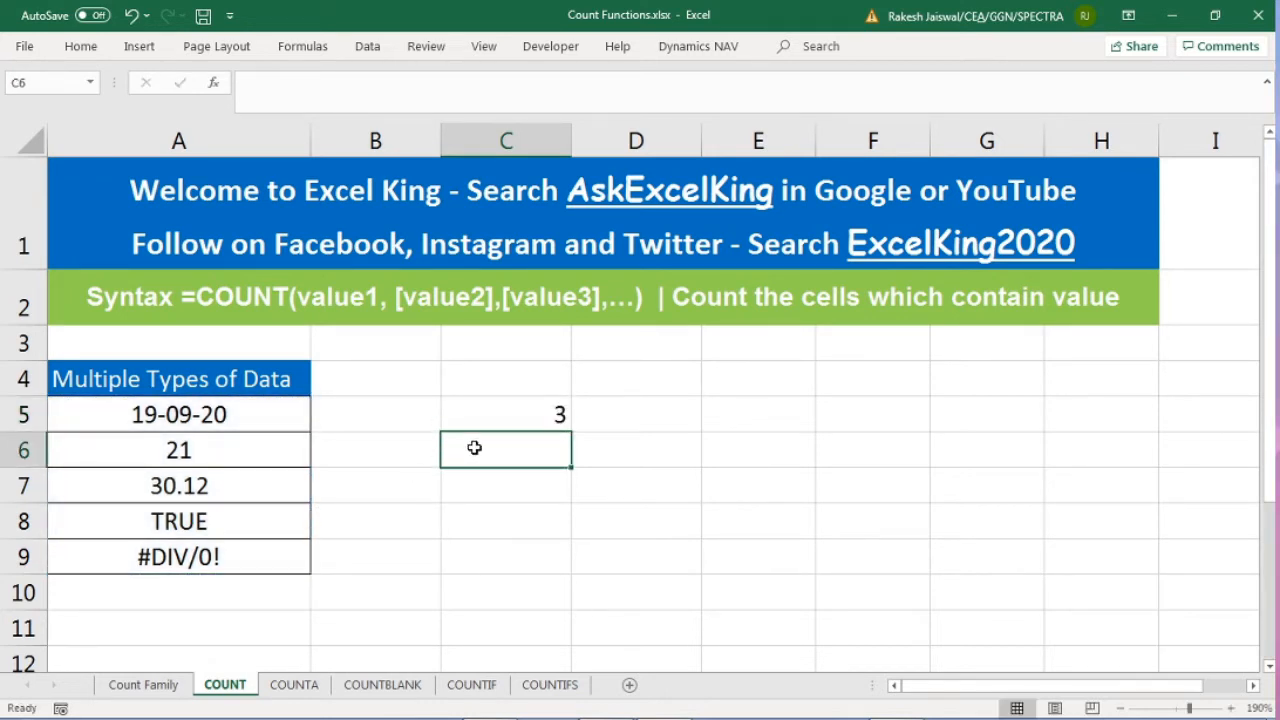
# Step: Check the COUNT formula's result in C5 against each data cell in A5:A9 to see which entries are counted
pyautogui.click(505, 416)
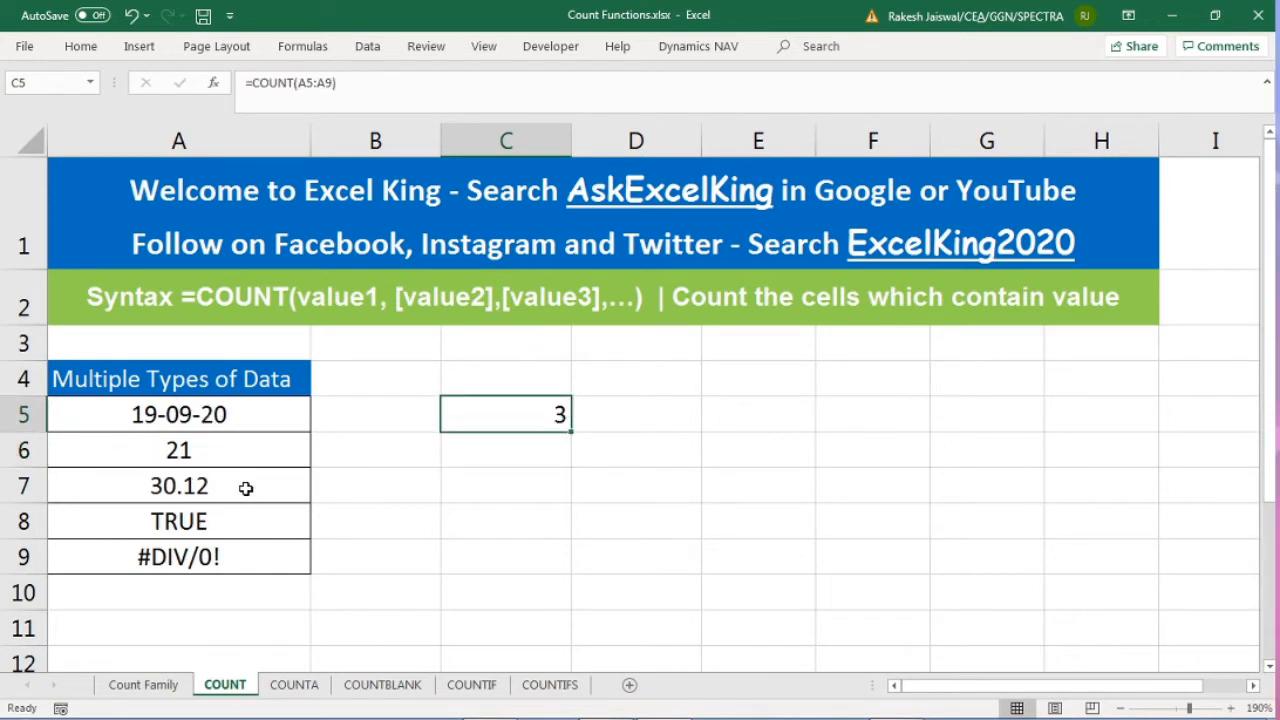
pyautogui.click(222, 412)
pyautogui.click(214, 450)
pyautogui.click(213, 490)
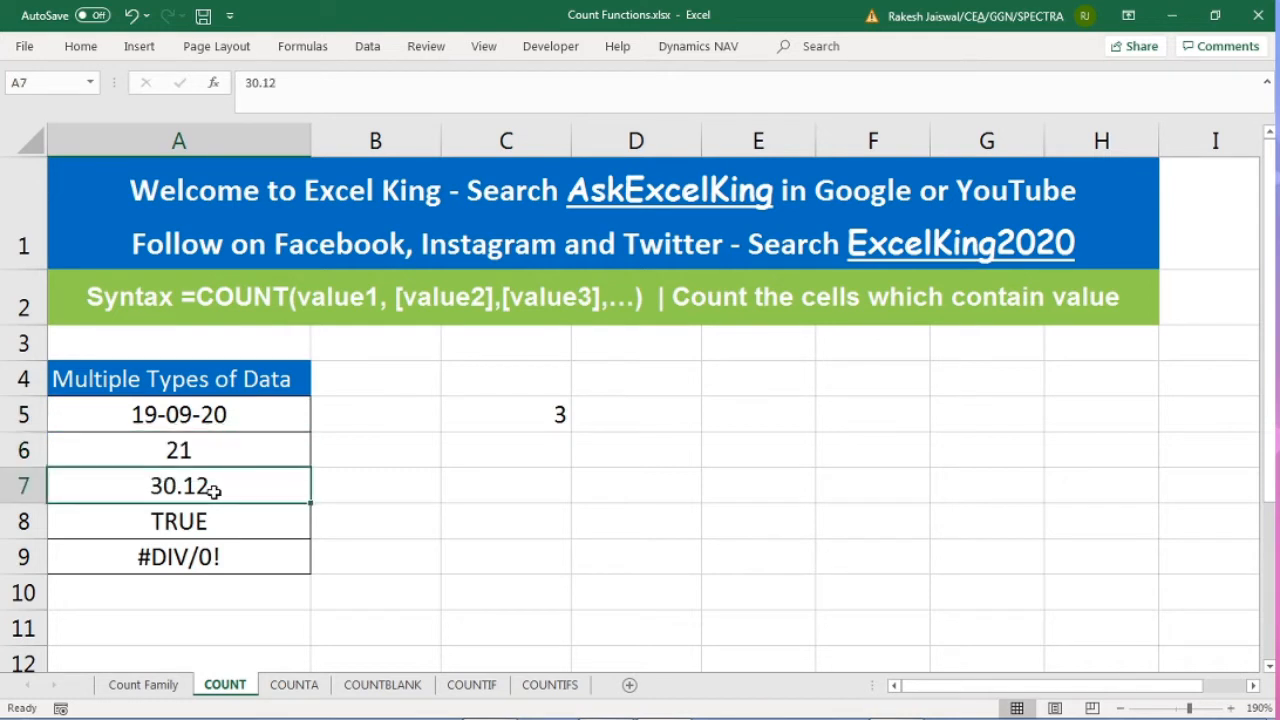
pyautogui.click(528, 417)
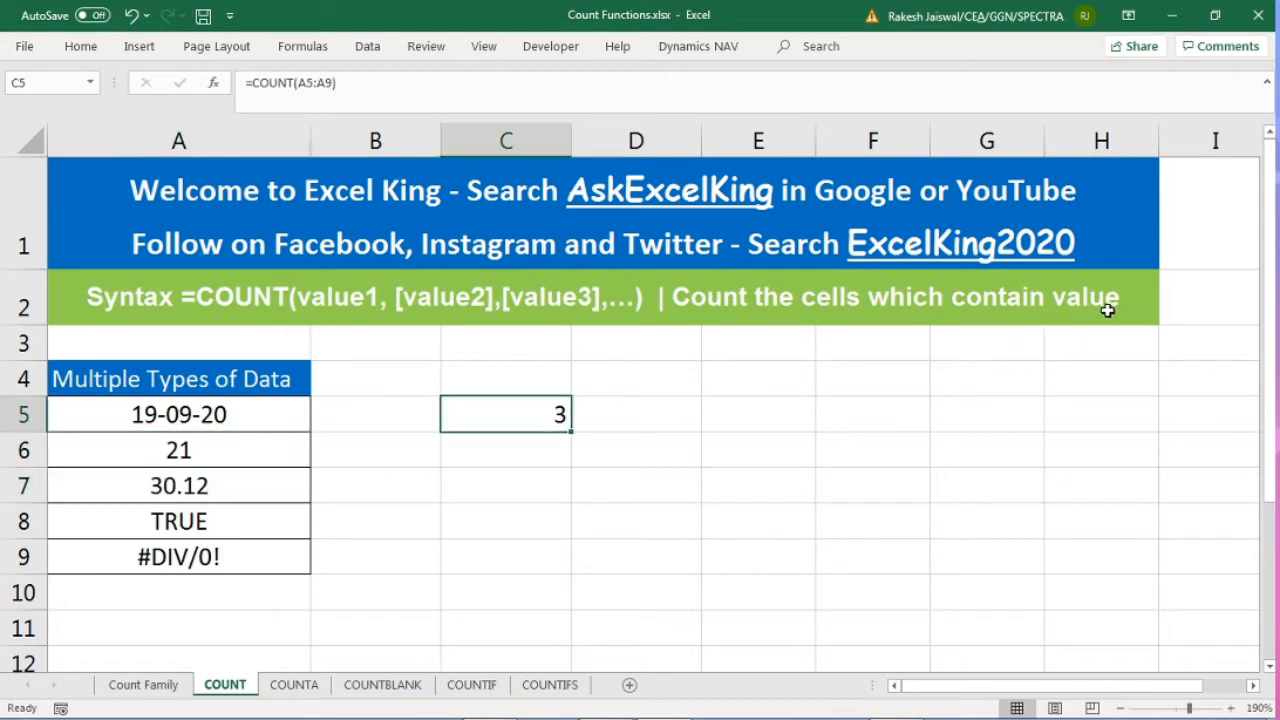
pyautogui.click(180, 420)
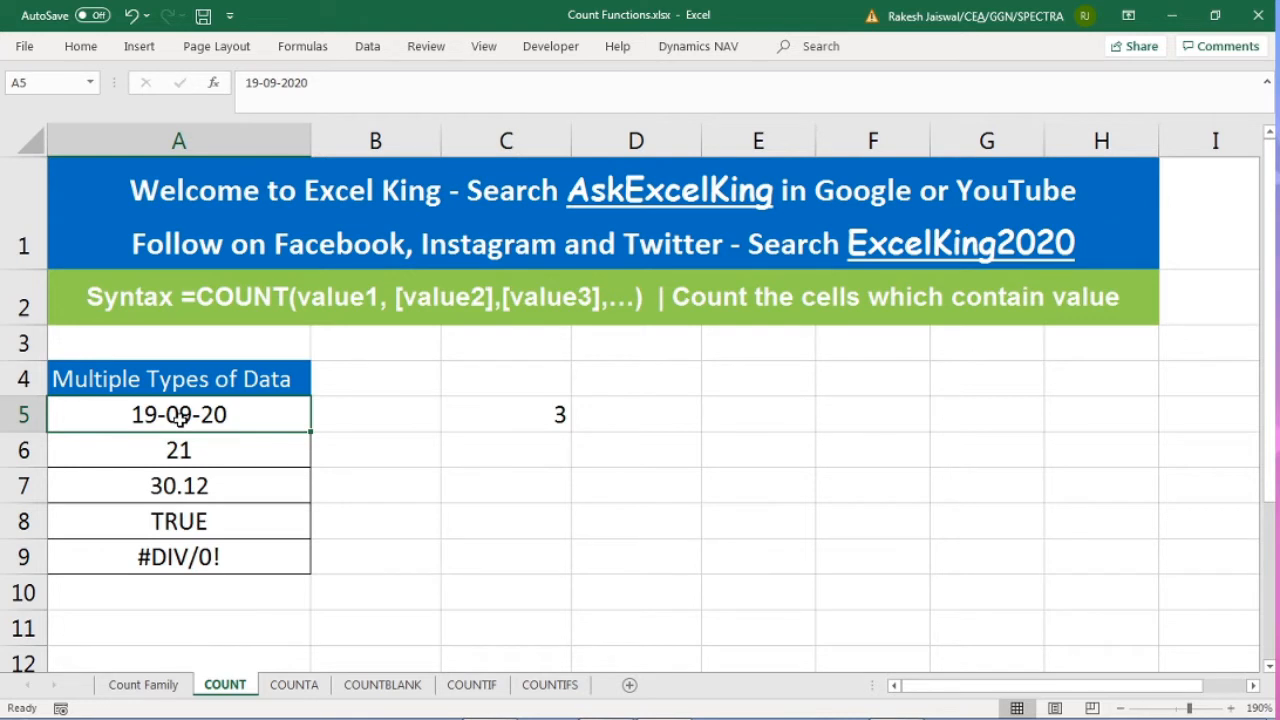
pyautogui.click(182, 448)
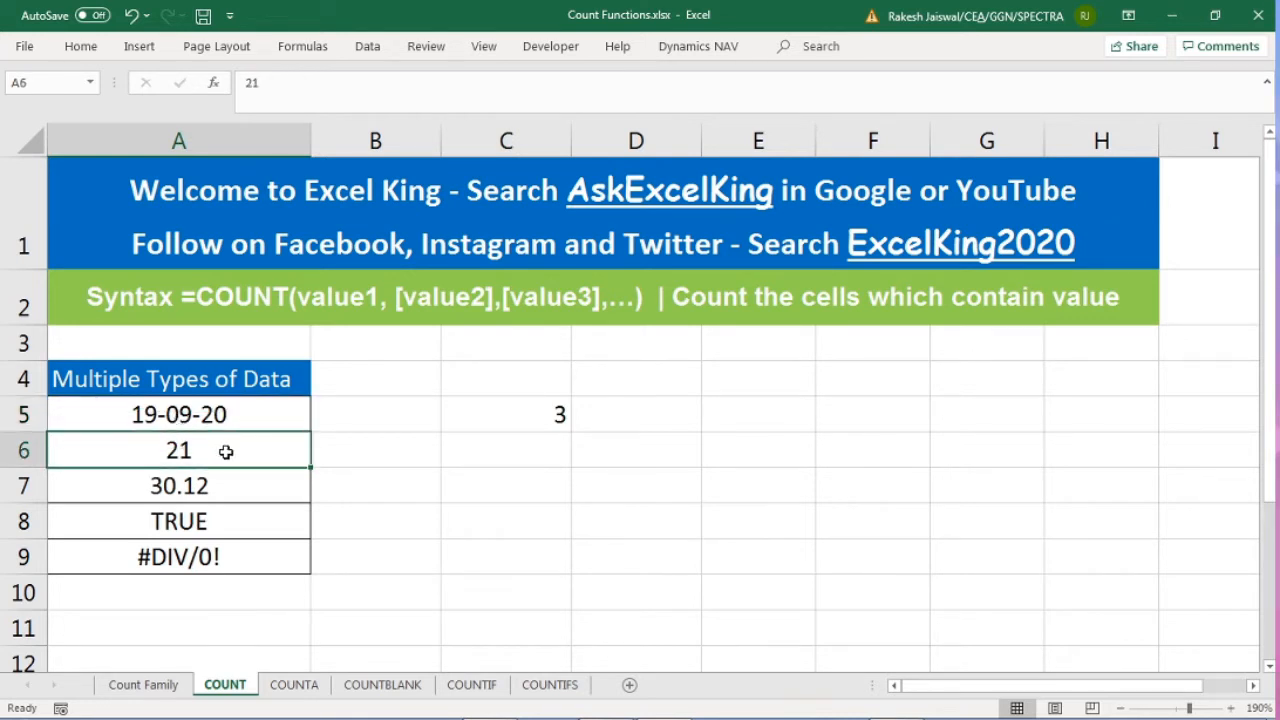
pyautogui.click(210, 488)
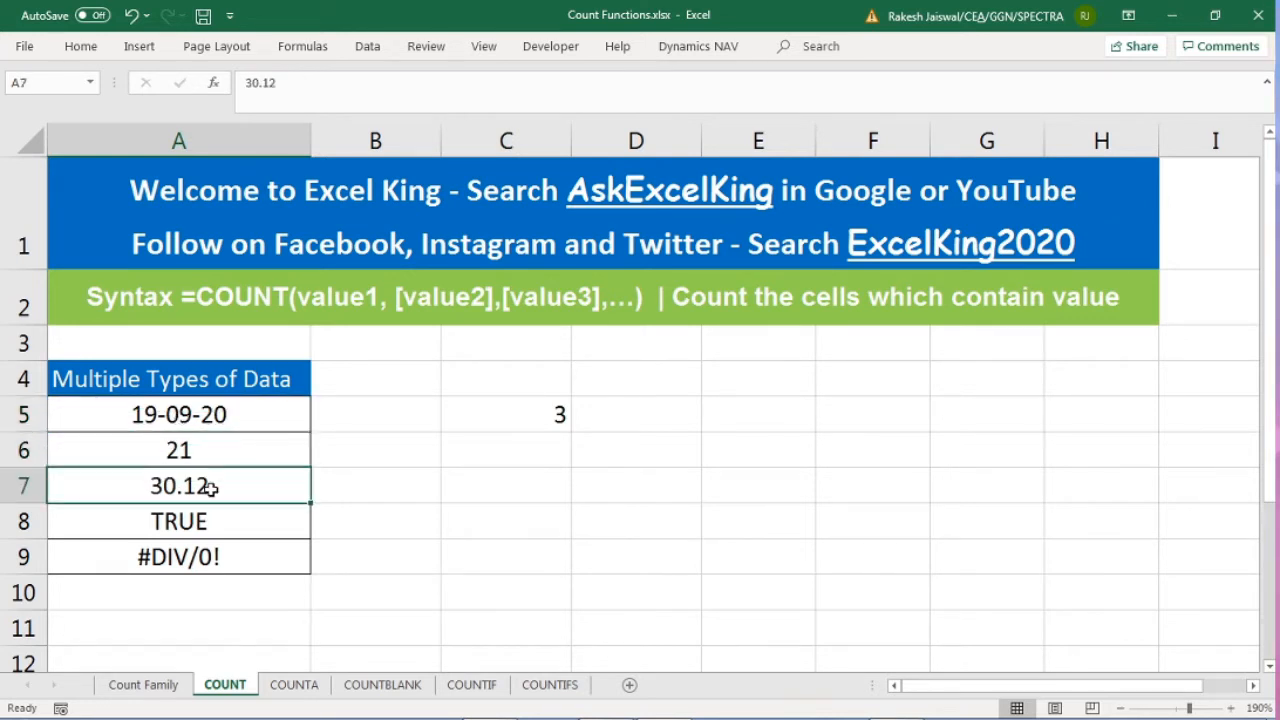
pyautogui.click(196, 524)
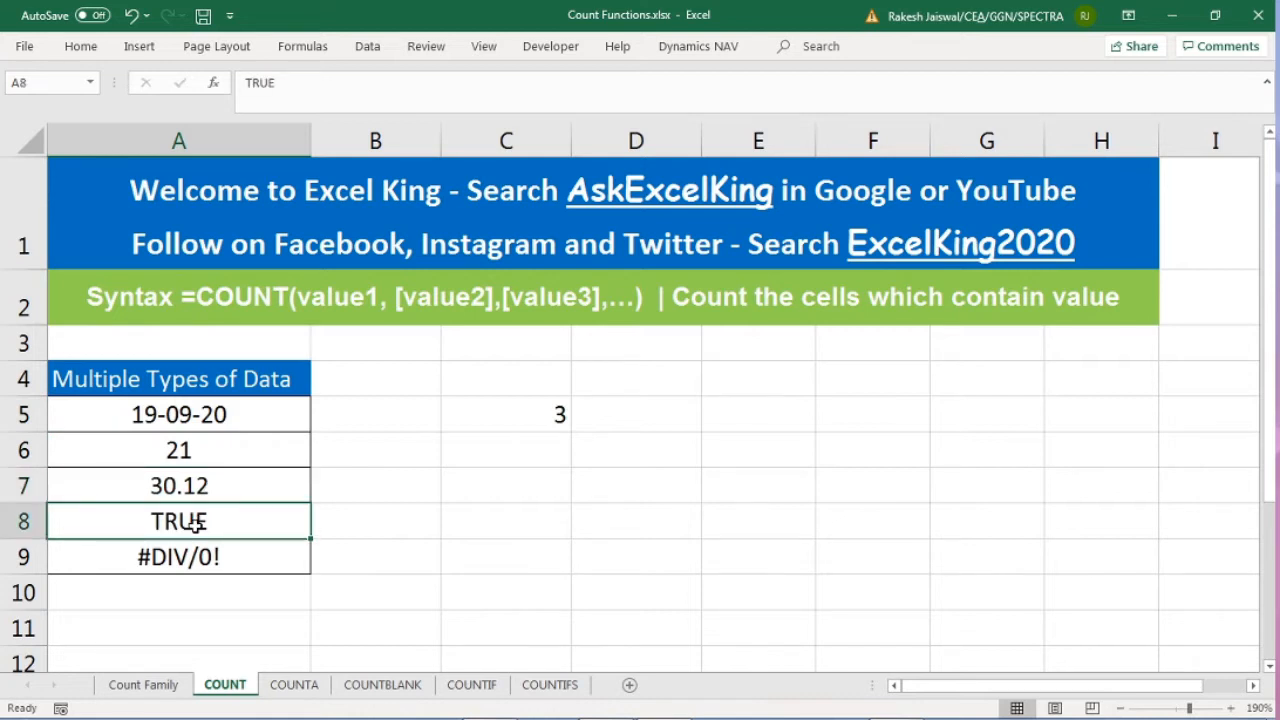
pyautogui.click(185, 558)
pyautogui.moveTo(178, 488); pyautogui.dragTo(163, 456)
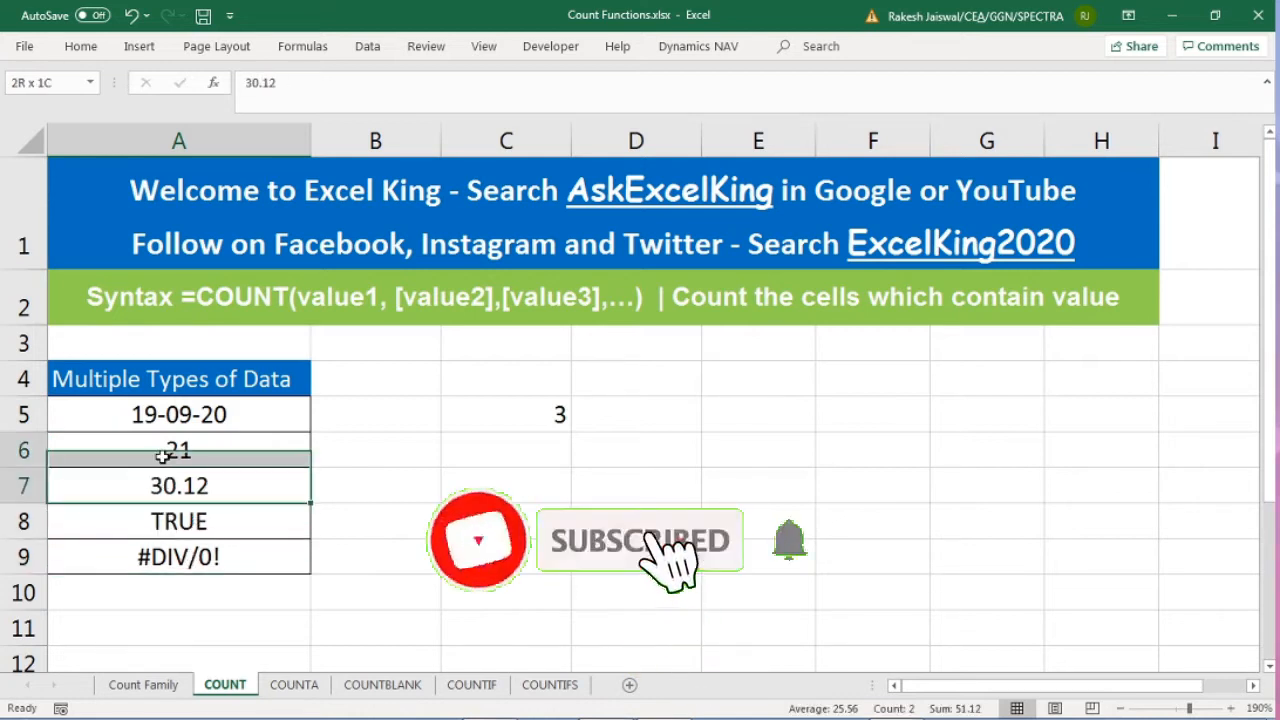
pyautogui.click(560, 412)
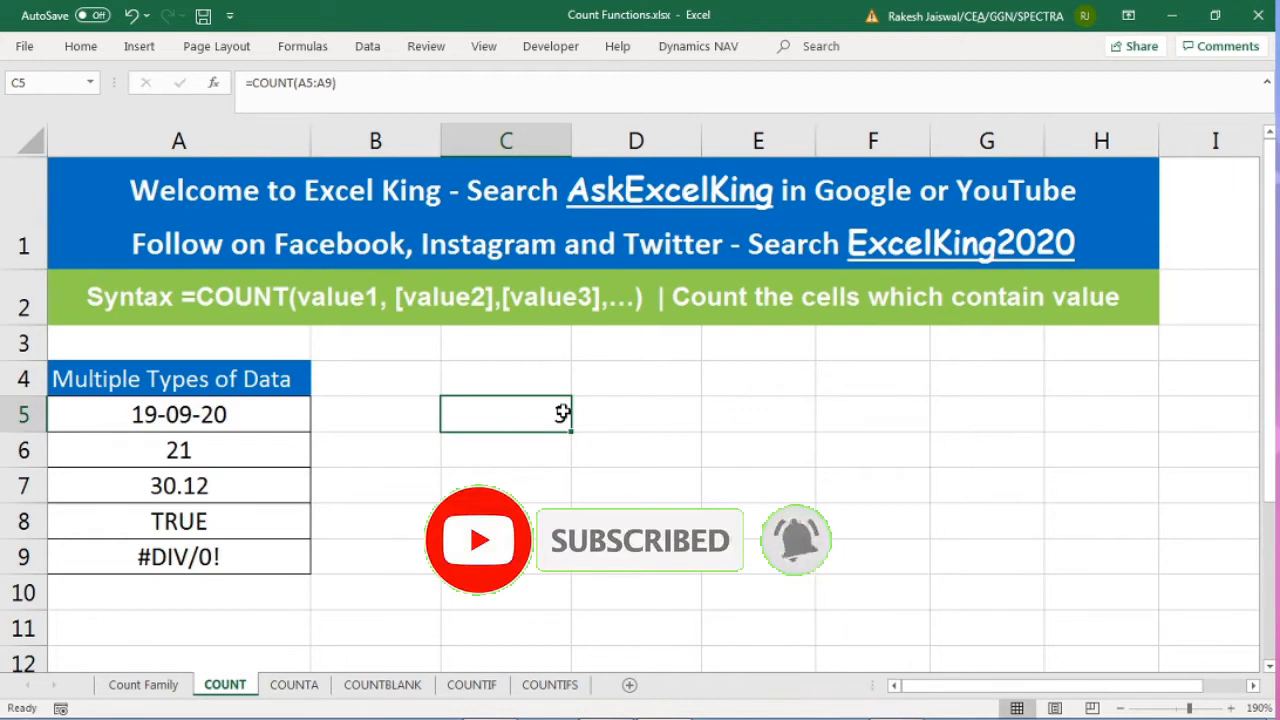
# Step: Switch to the COUNTA sheet
pyautogui.click(293, 688)
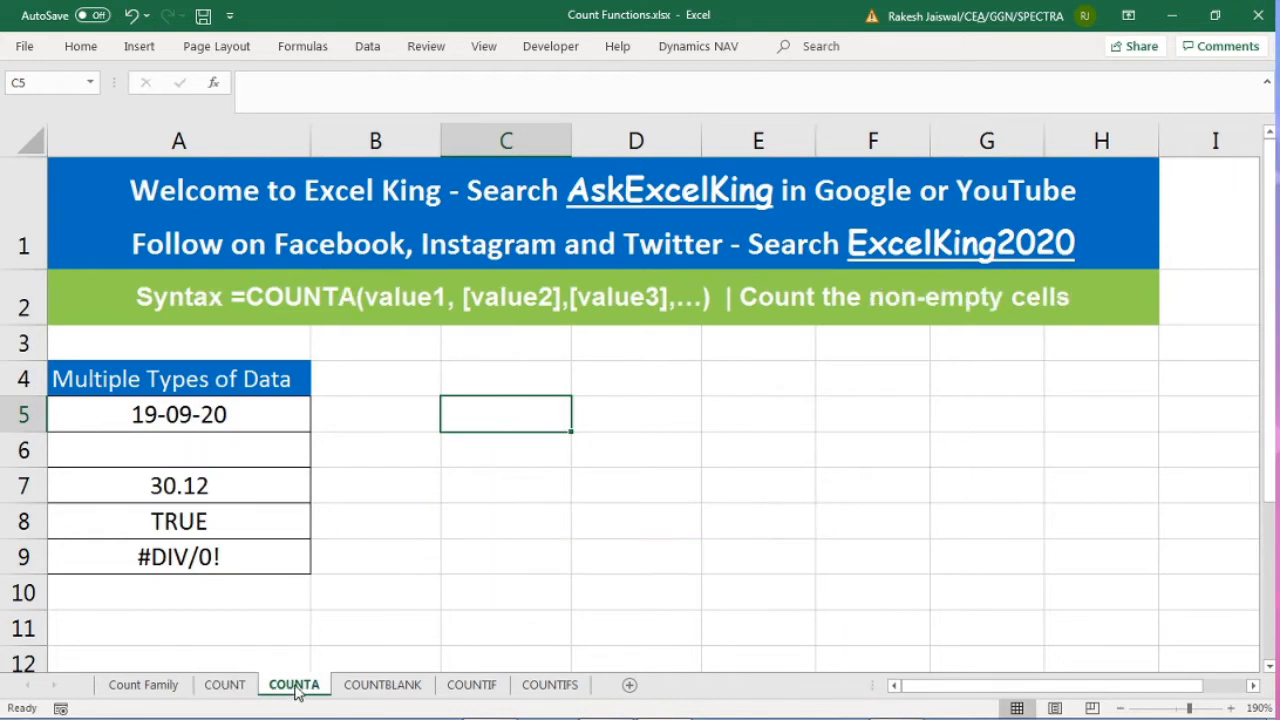
# Step: Enter =COUNTA(A5:A9) in cell C5 of the COUNTA sheet to count the non-empty cells
pyautogui.click(357, 422)
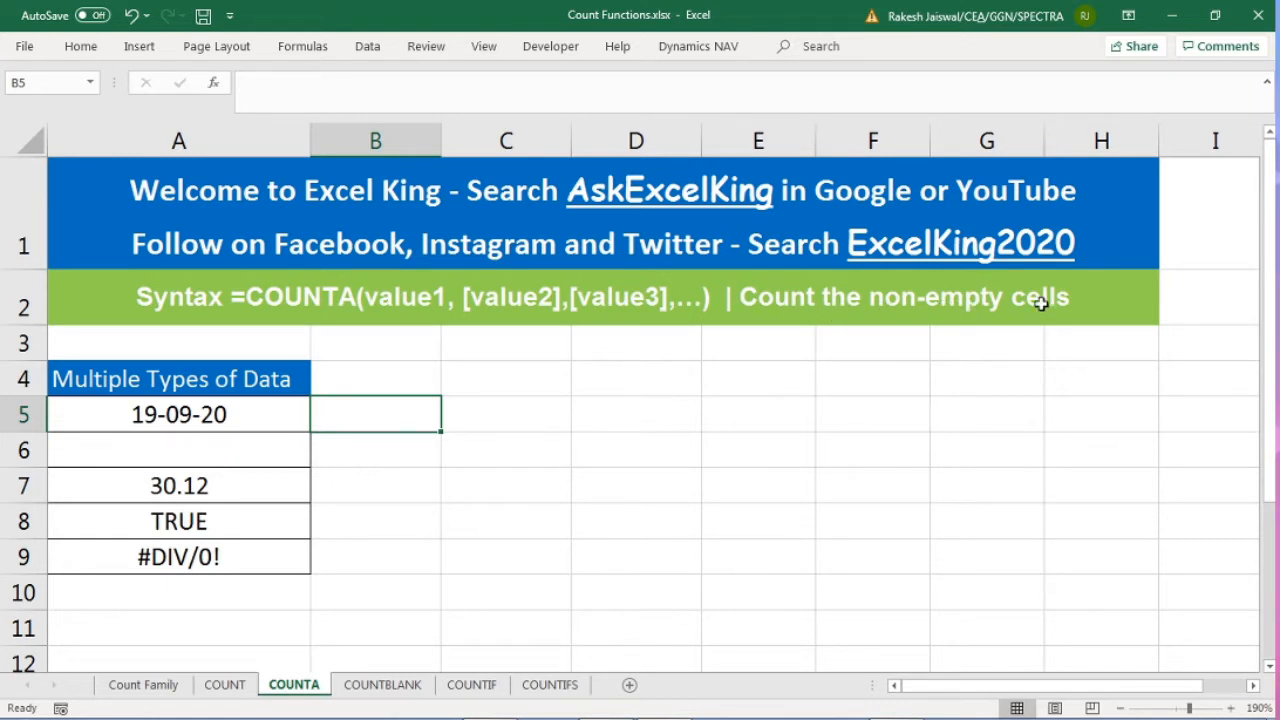
pyautogui.click(776, 380)
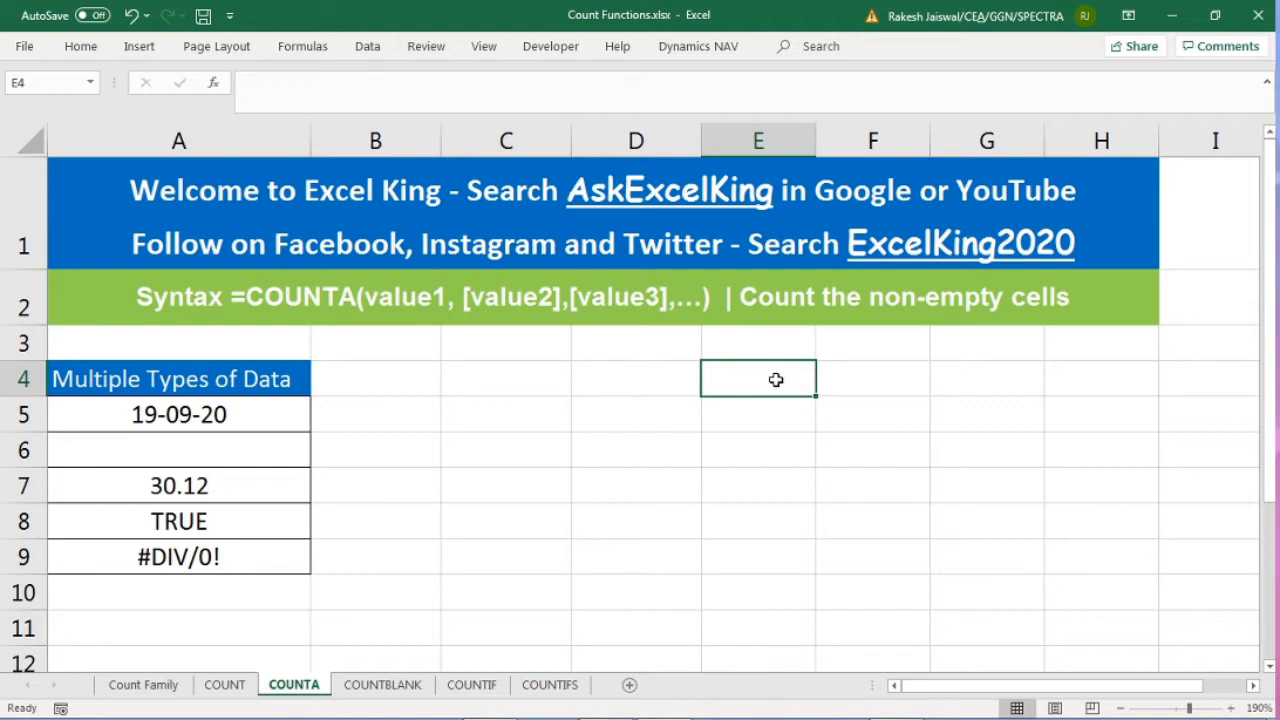
pyautogui.click(551, 423)
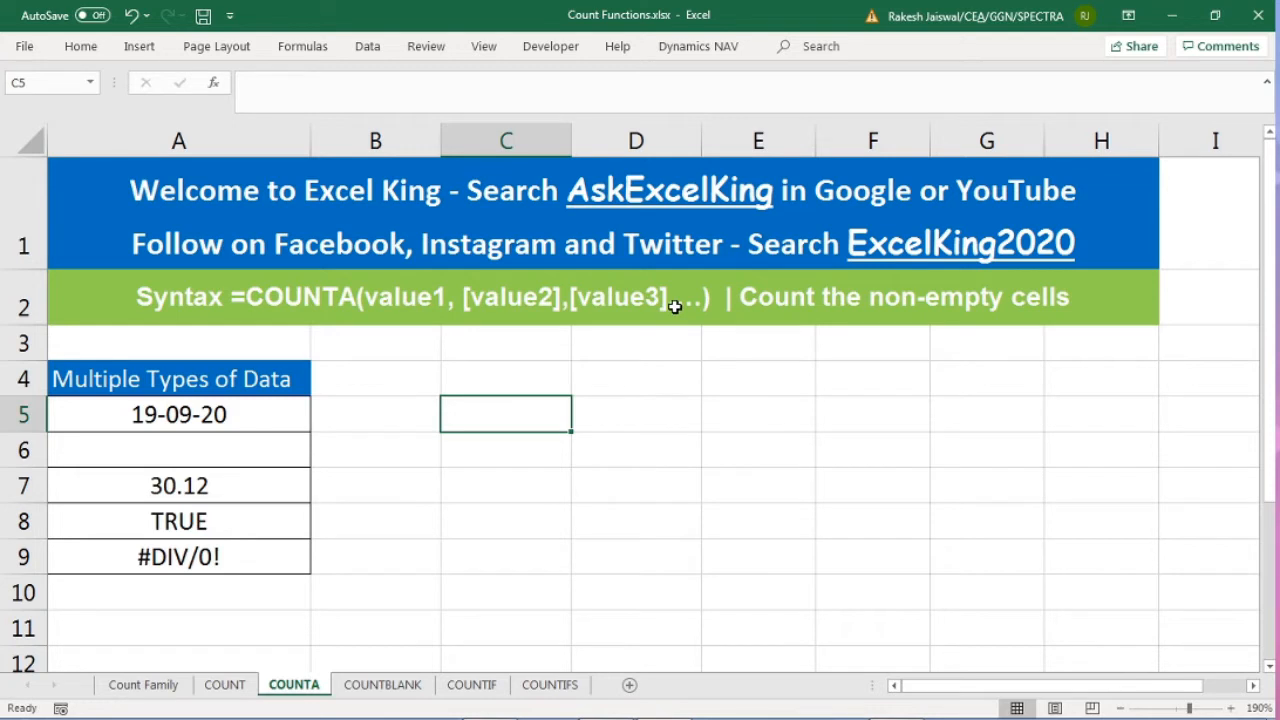
pyautogui.write('=')
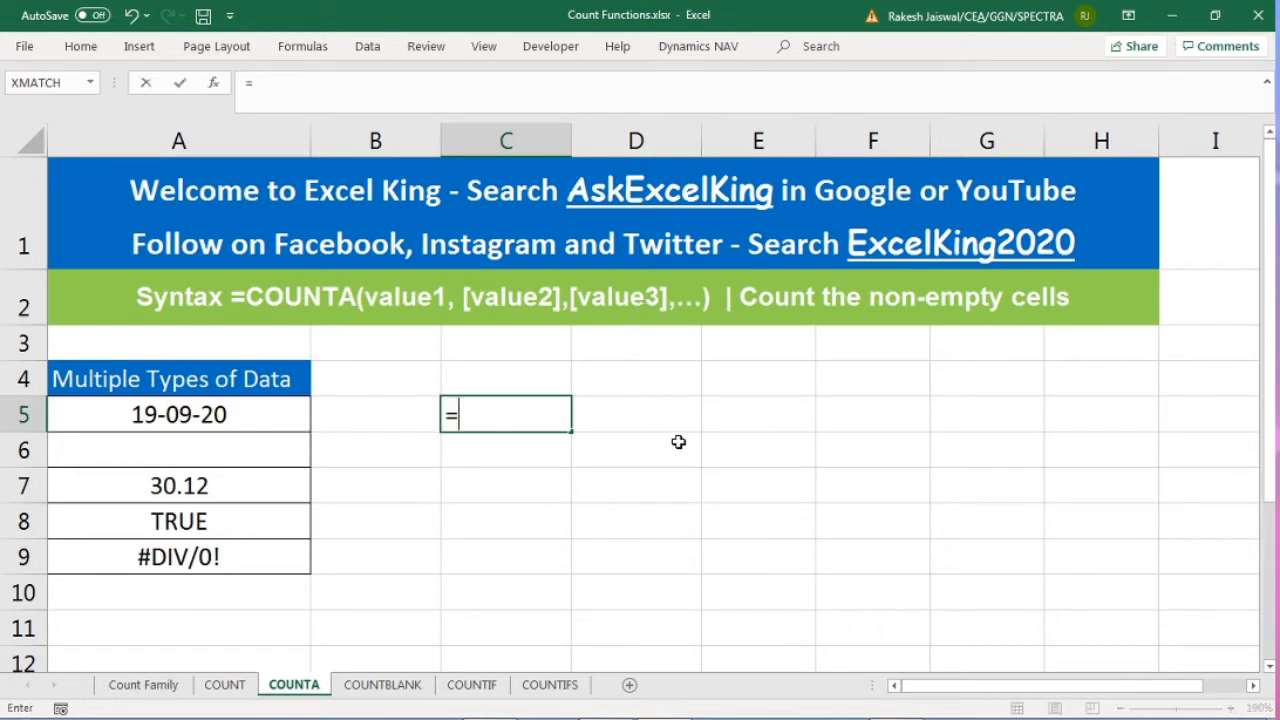
pyautogui.write('counta')
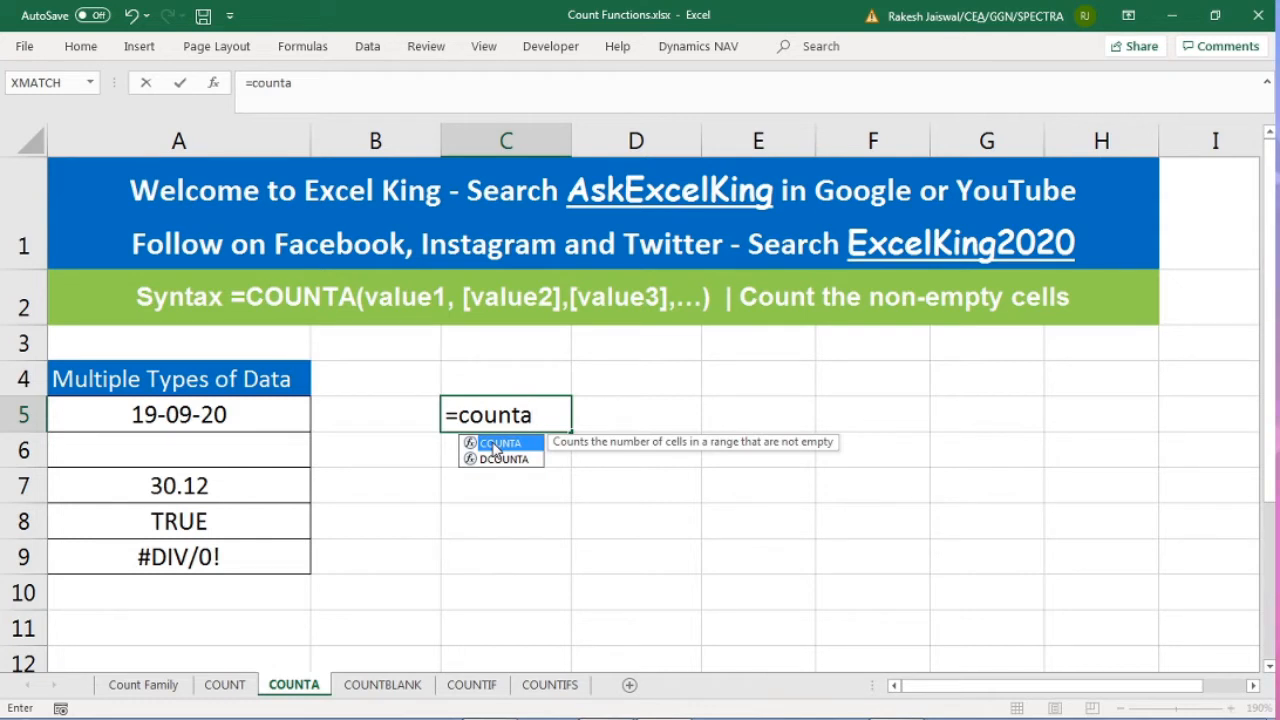
pyautogui.doubleClick(495, 446)
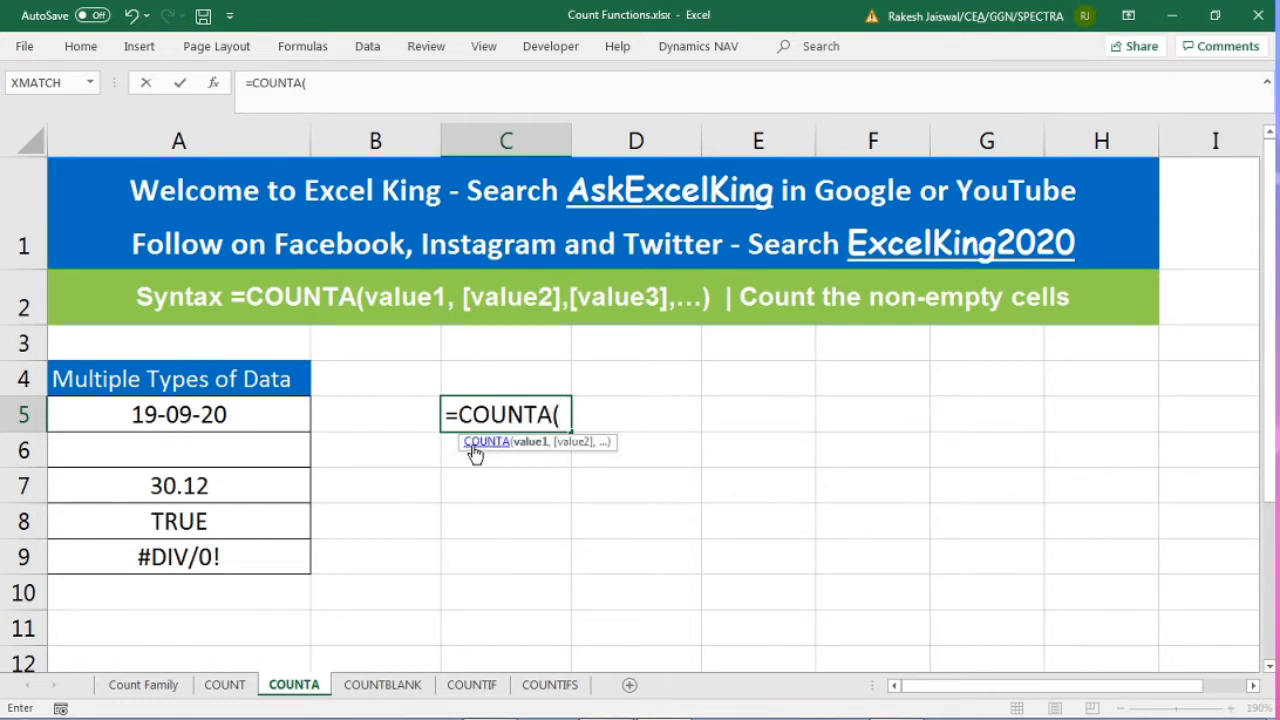
pyautogui.moveTo(233, 414); pyautogui.dragTo(242, 557)
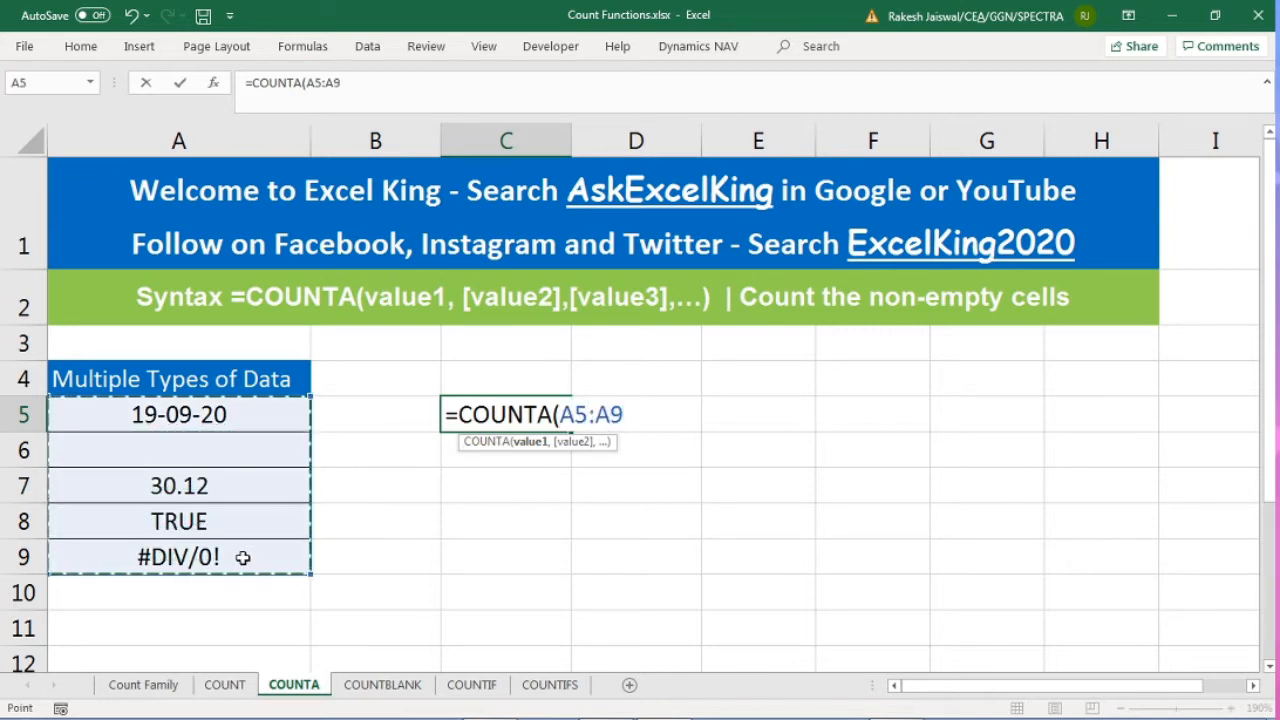
pyautogui.write('_')
pyautogui.press('BackSpace')
pyautogui.write(')')
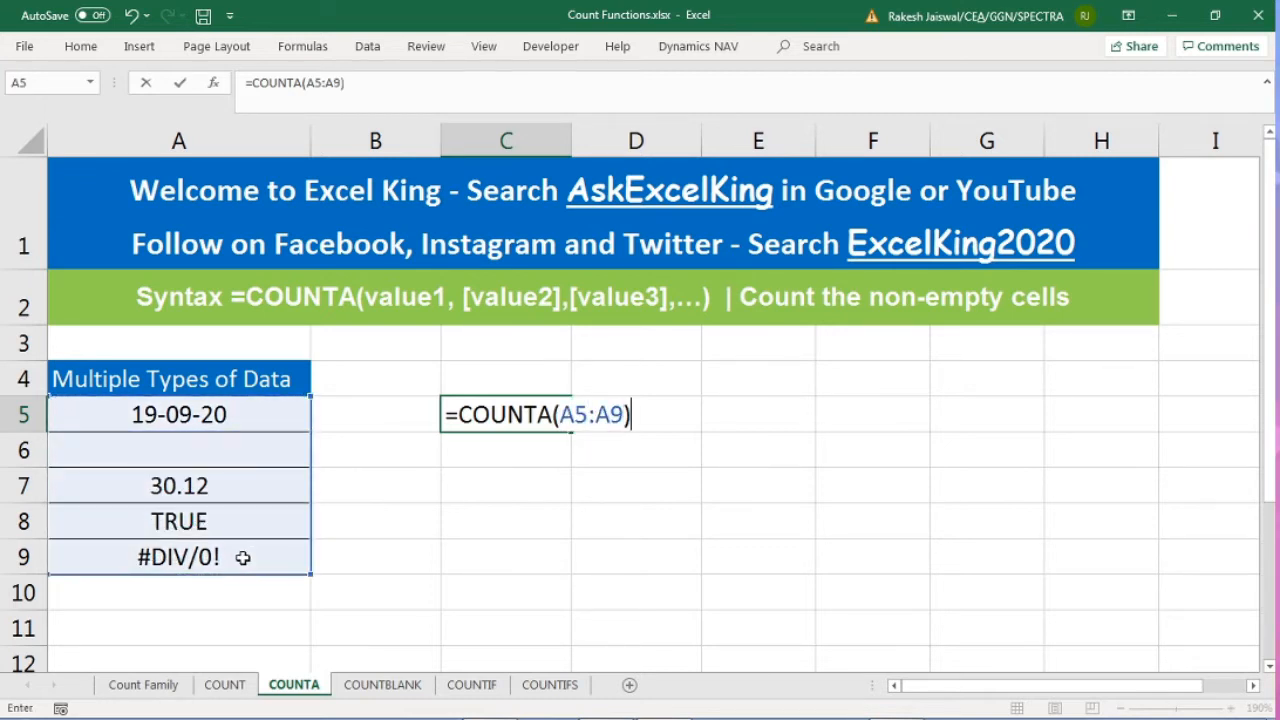
pyautogui.press('Return')
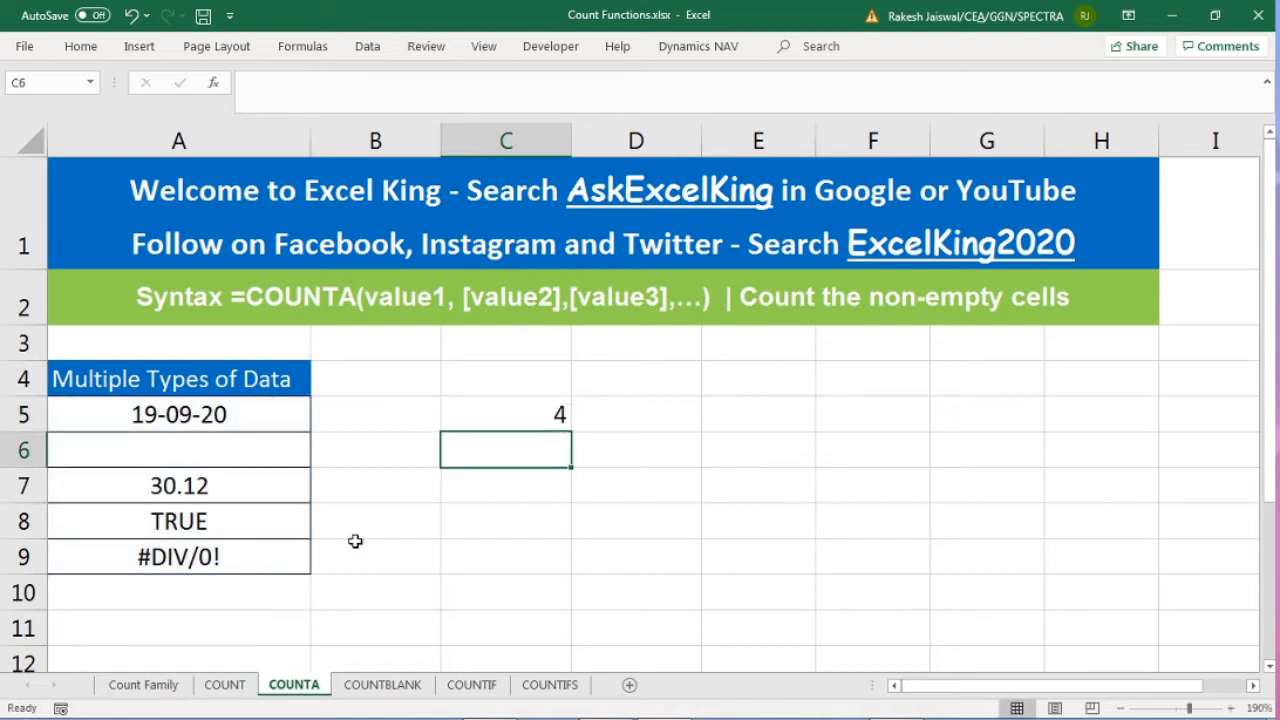
# Step: Check the COUNTA result in C5 against each data cell in A5:A9, including the blank A6
pyautogui.click(495, 422)
pyautogui.moveTo(232, 418); pyautogui.dragTo(241, 550)
pyautogui.click(186, 452)
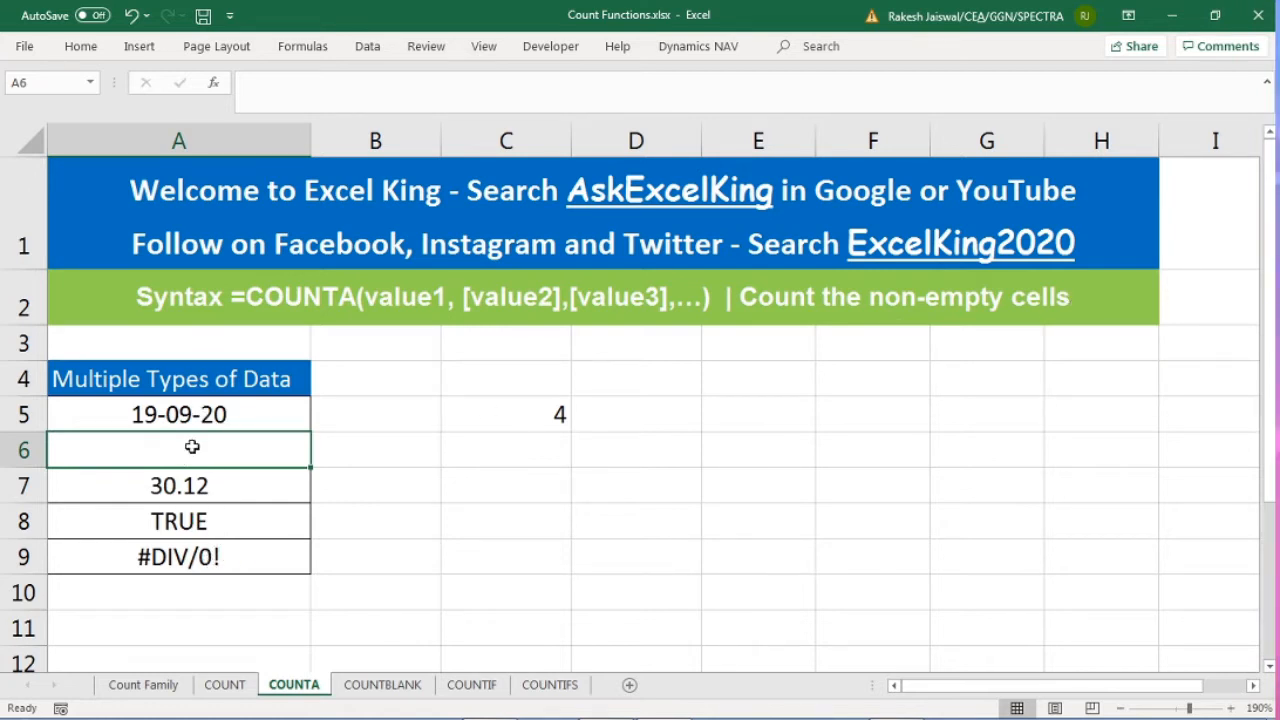
pyautogui.click(216, 415)
pyautogui.click(180, 495)
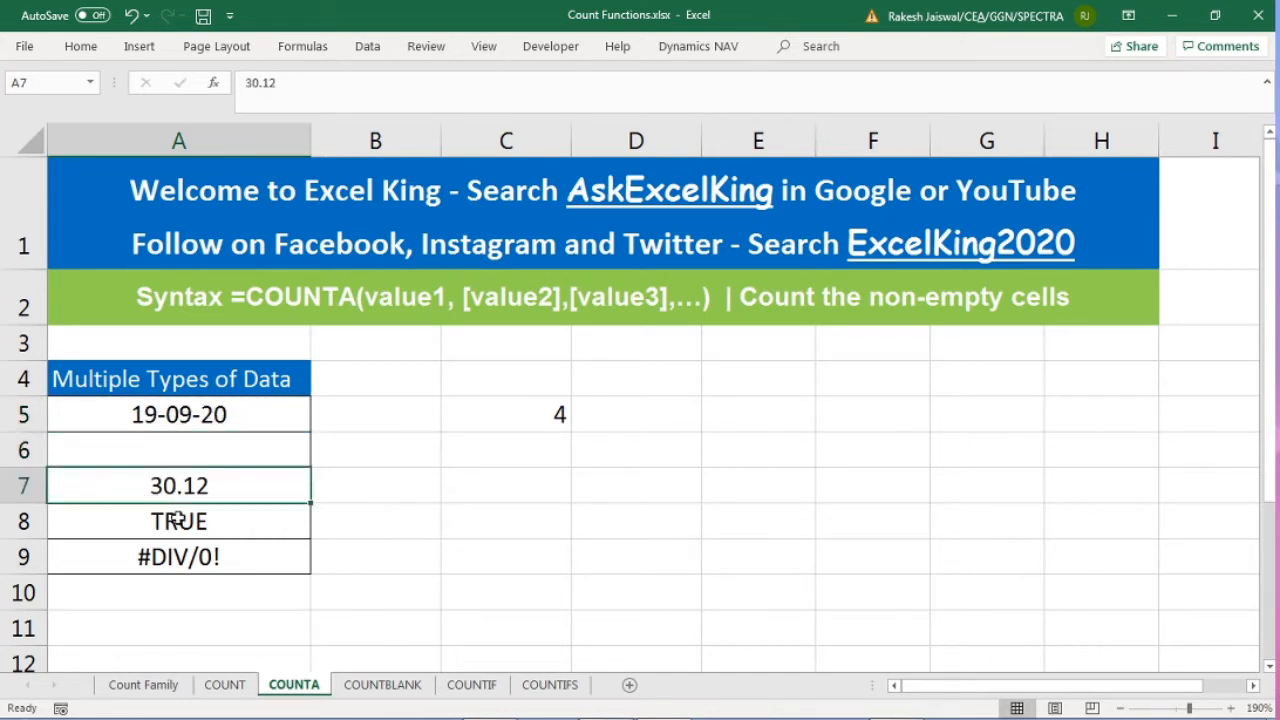
pyautogui.click(176, 521)
pyautogui.click(154, 570)
# Step: Clear the TRUE value from A8 and the date from A5 to test how COUNTA responds
pyautogui.click(184, 525)
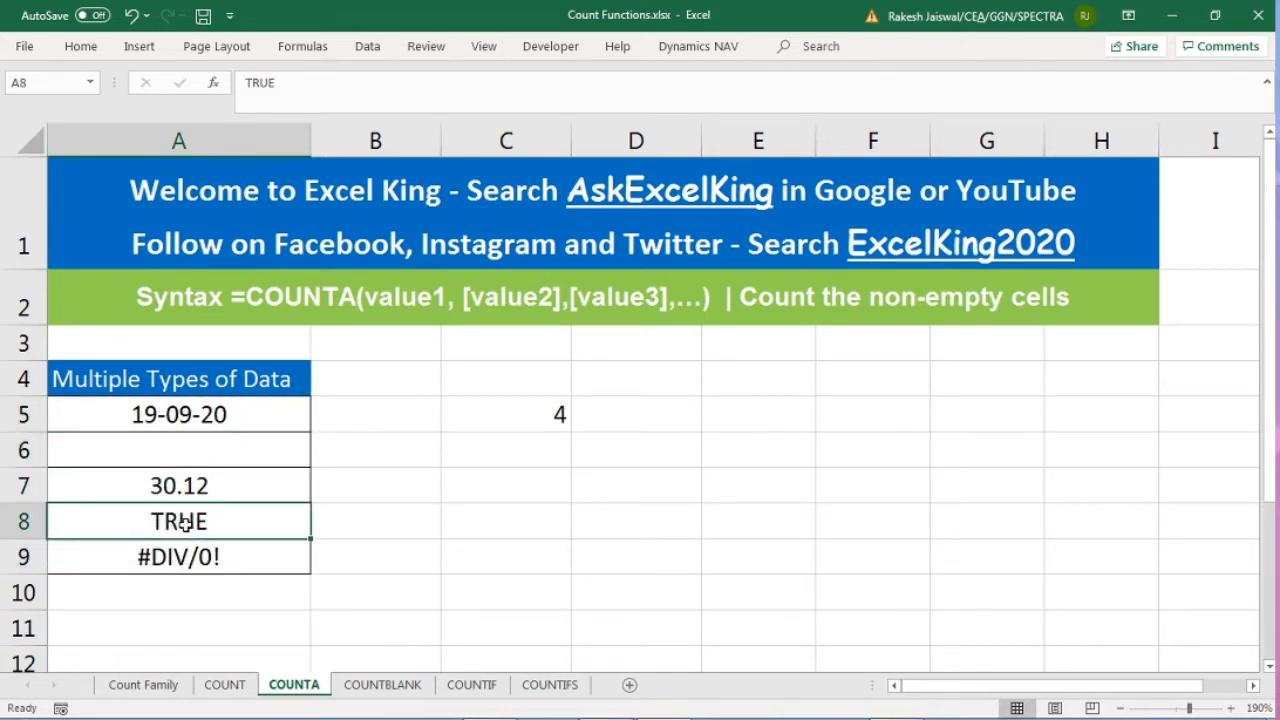
pyautogui.press('Delete')
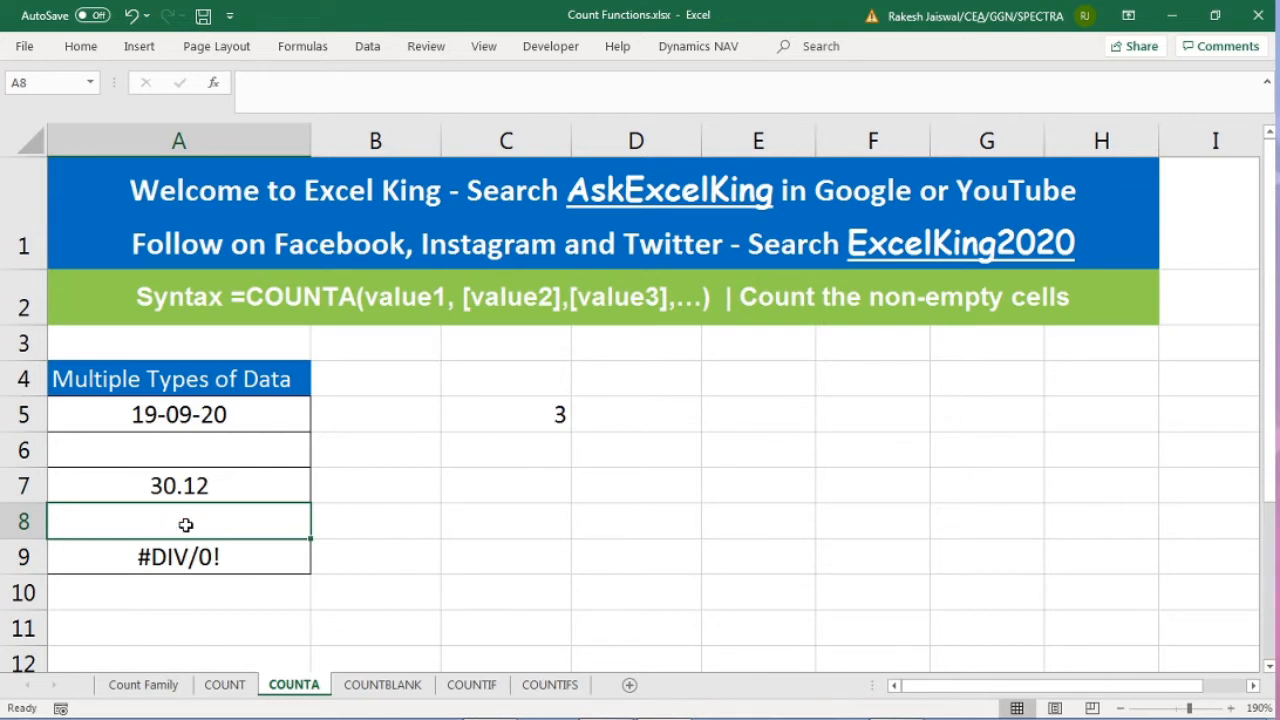
pyautogui.click(193, 413)
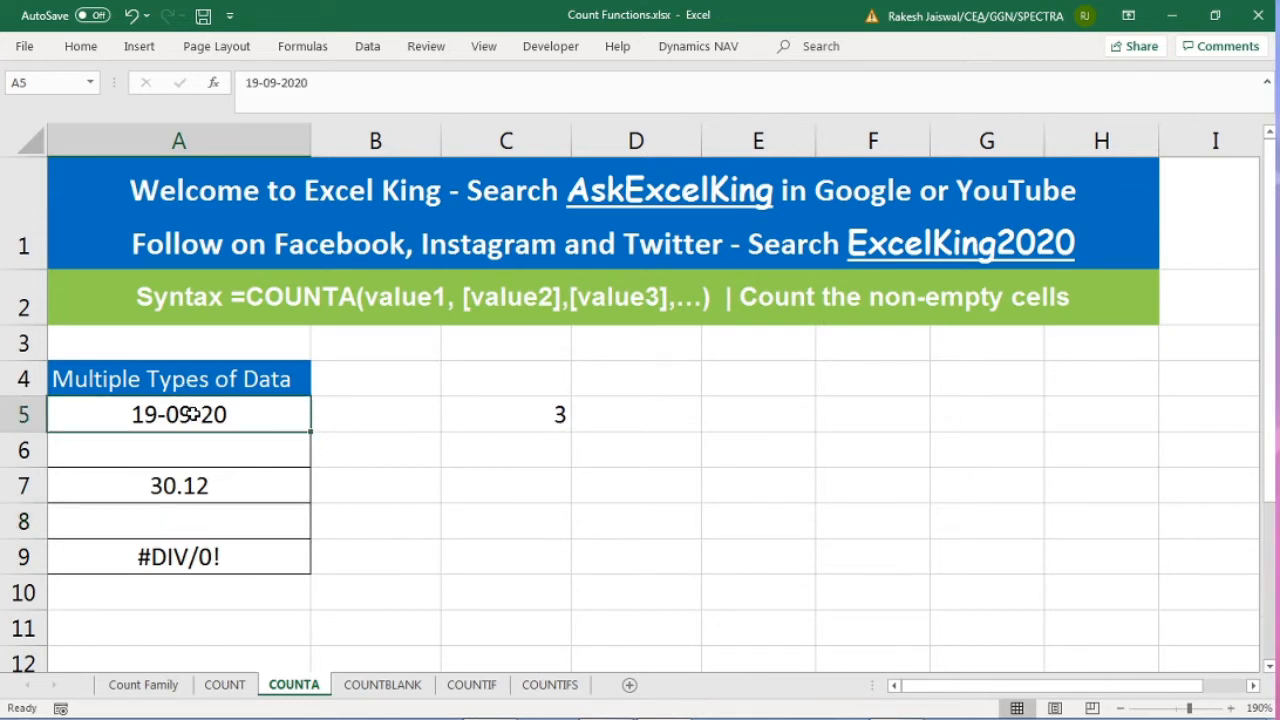
pyautogui.press('Delete')
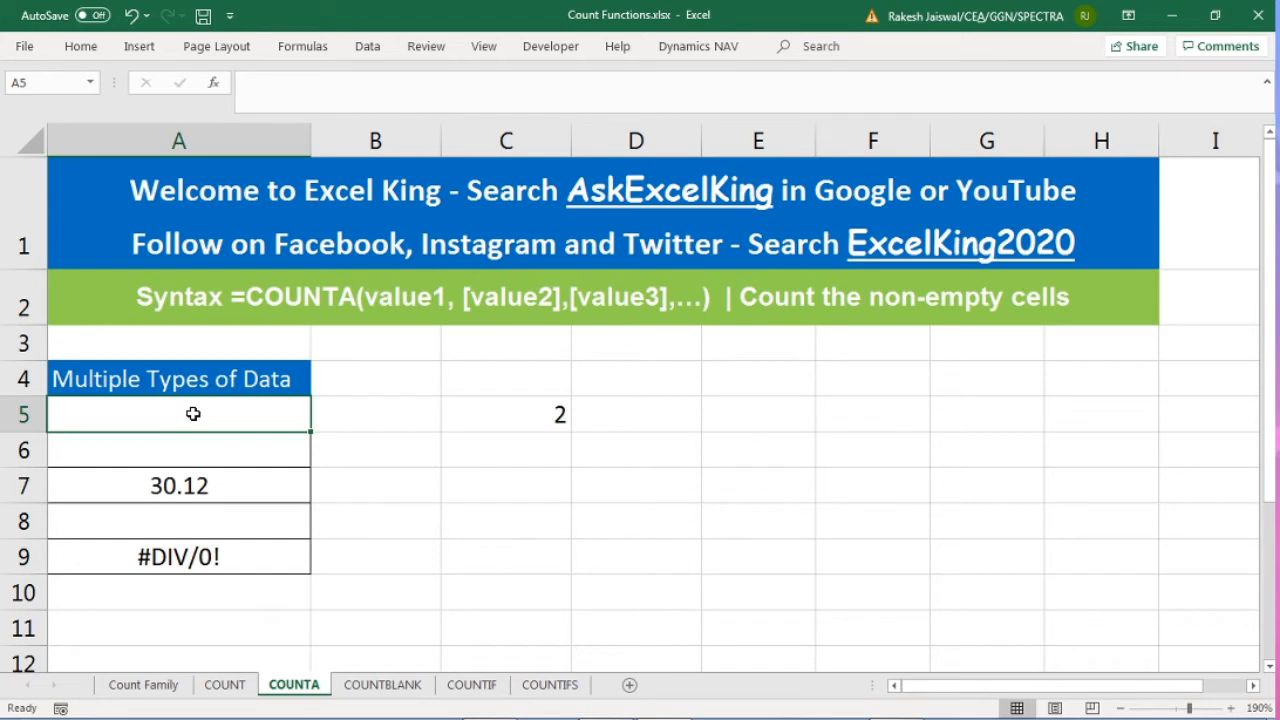
# Step: Compare the filled and empty cells in A5:A9 with the updated COUNTA result
pyautogui.moveTo(193, 413); pyautogui.dragTo(188, 555)
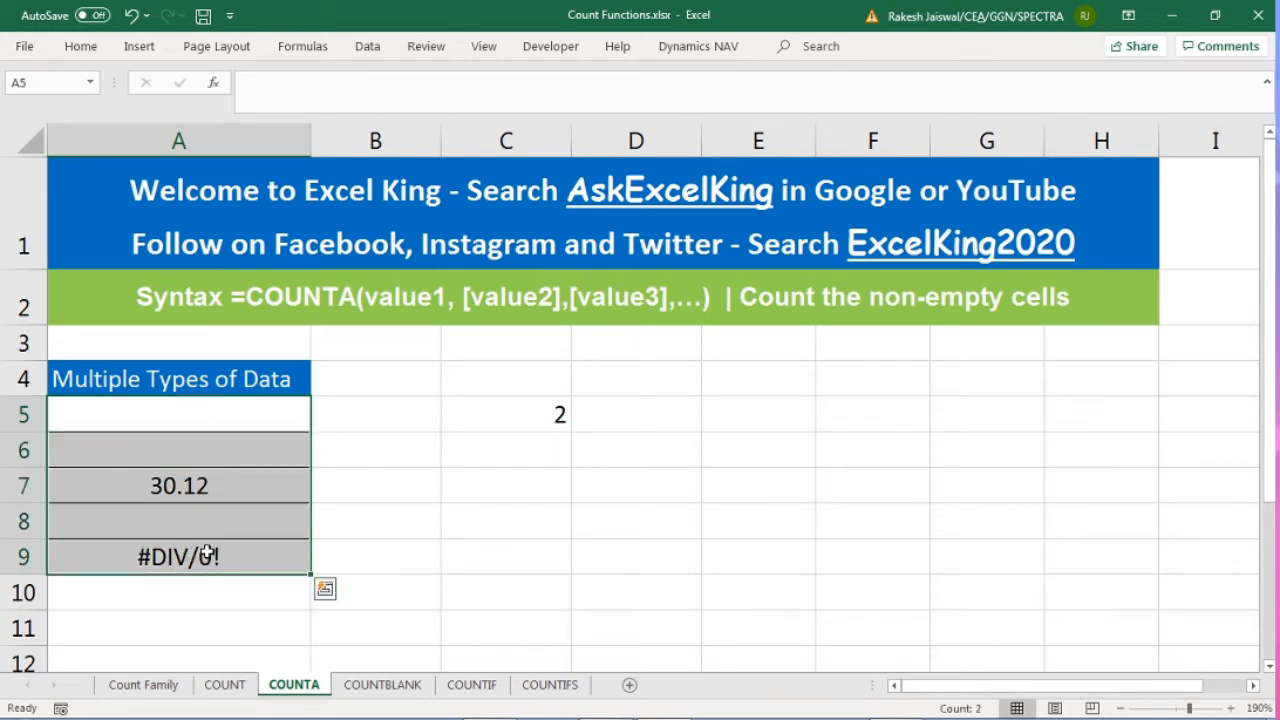
pyautogui.click(172, 492)
pyautogui.click(190, 556)
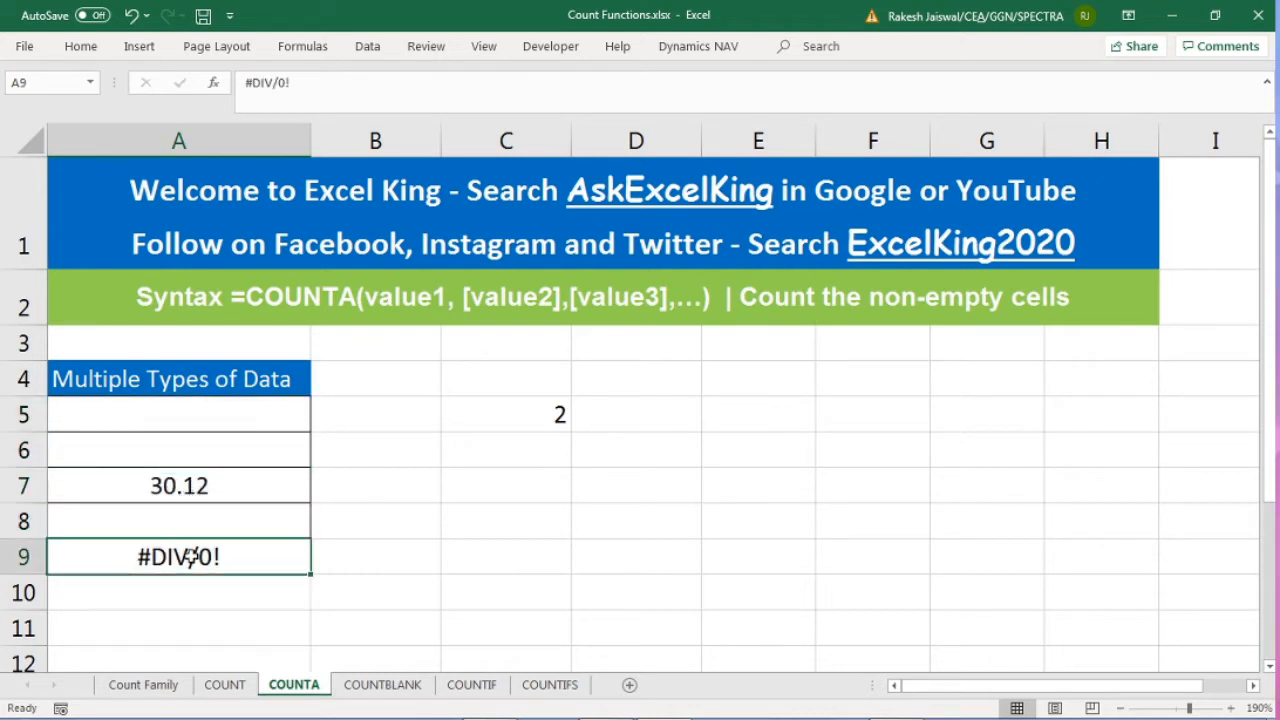
pyautogui.click(213, 520)
pyautogui.click(209, 449)
pyautogui.click(230, 401)
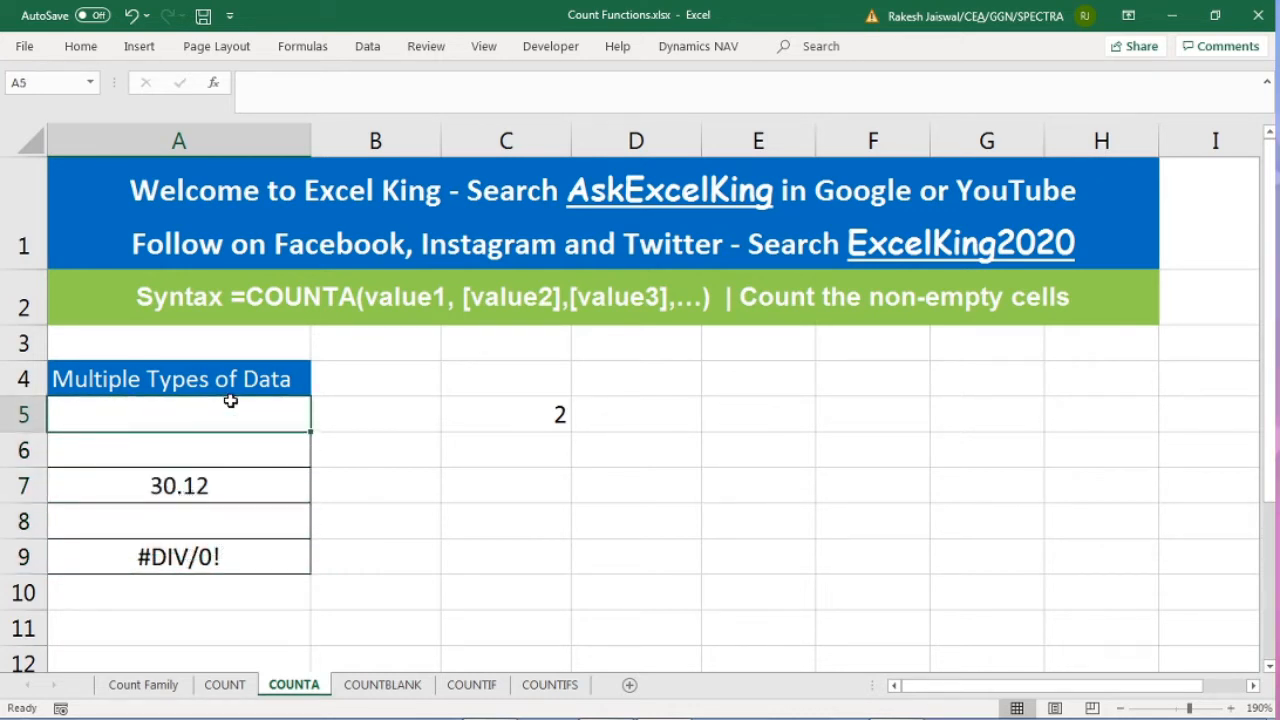
# Step: Go to the COUNTBLANK sheet and enter =COUNTBLANK(A5:A9) in cell C5 to count the empty cells
pyautogui.click(383, 685)
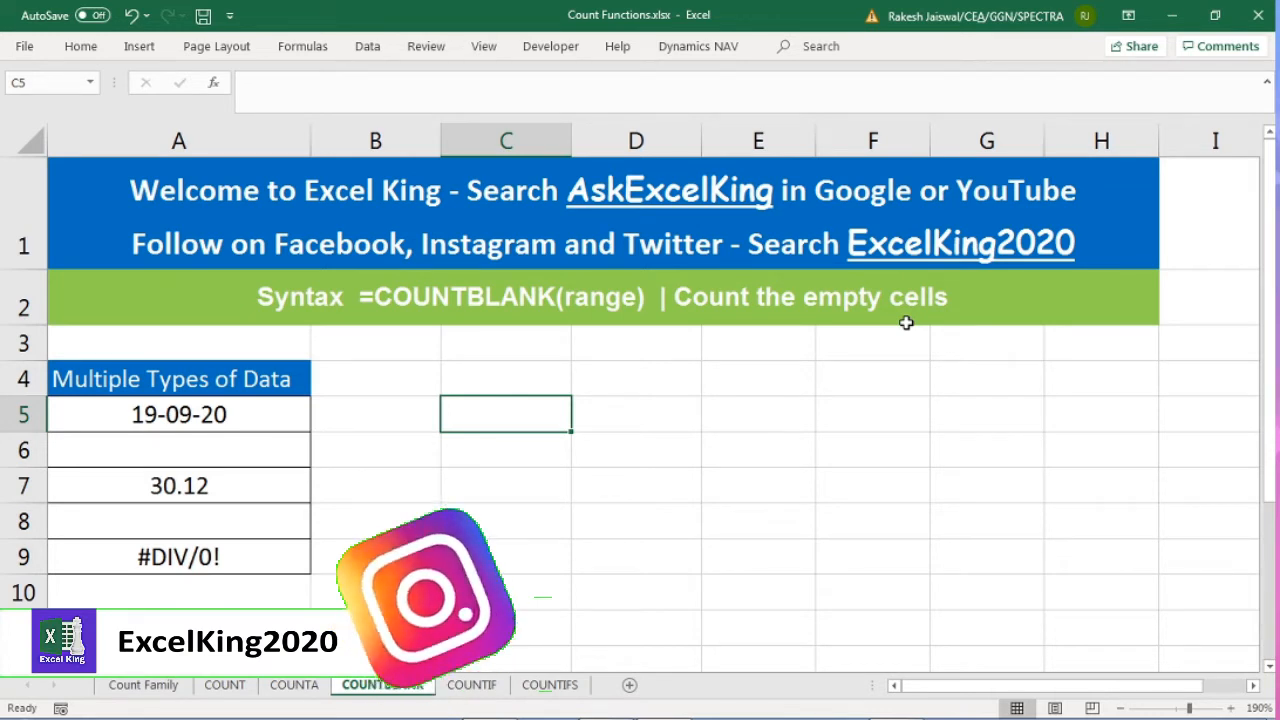
pyautogui.write('=coun')
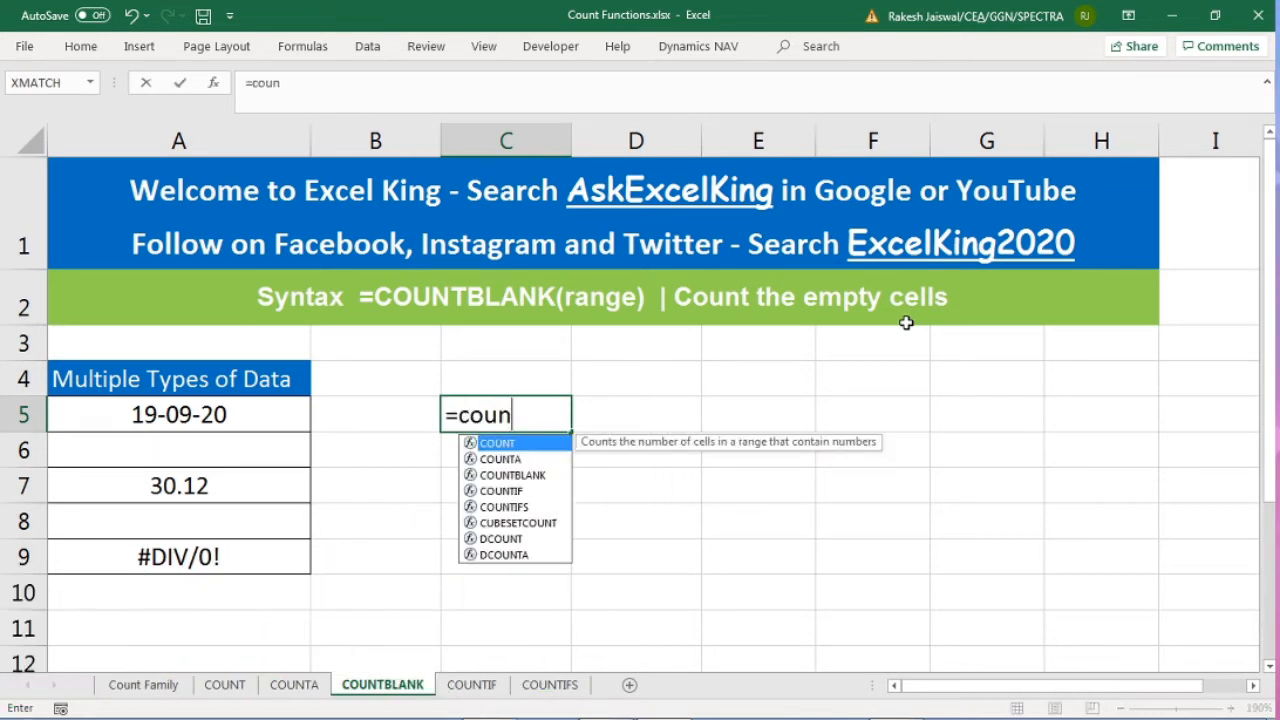
pyautogui.write('tbl')
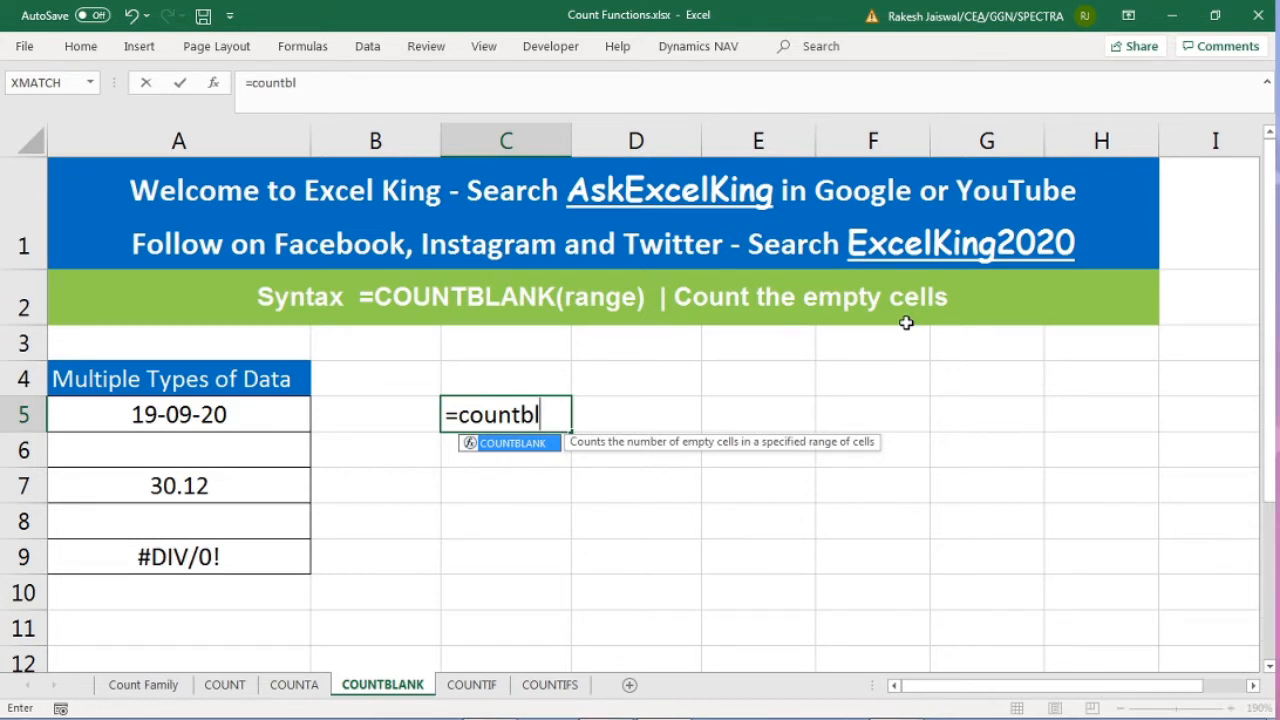
pyautogui.press('Tab')
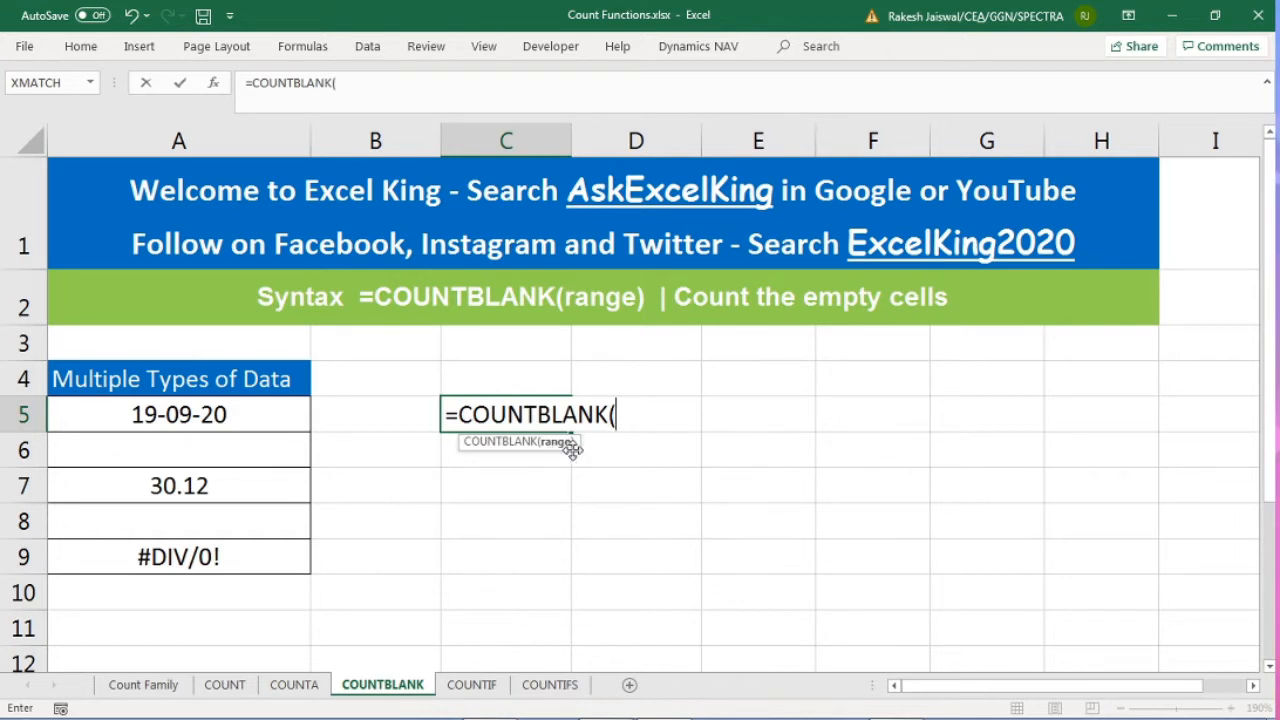
pyautogui.moveTo(262, 413); pyautogui.dragTo(260, 556)
pyautogui.write(')')
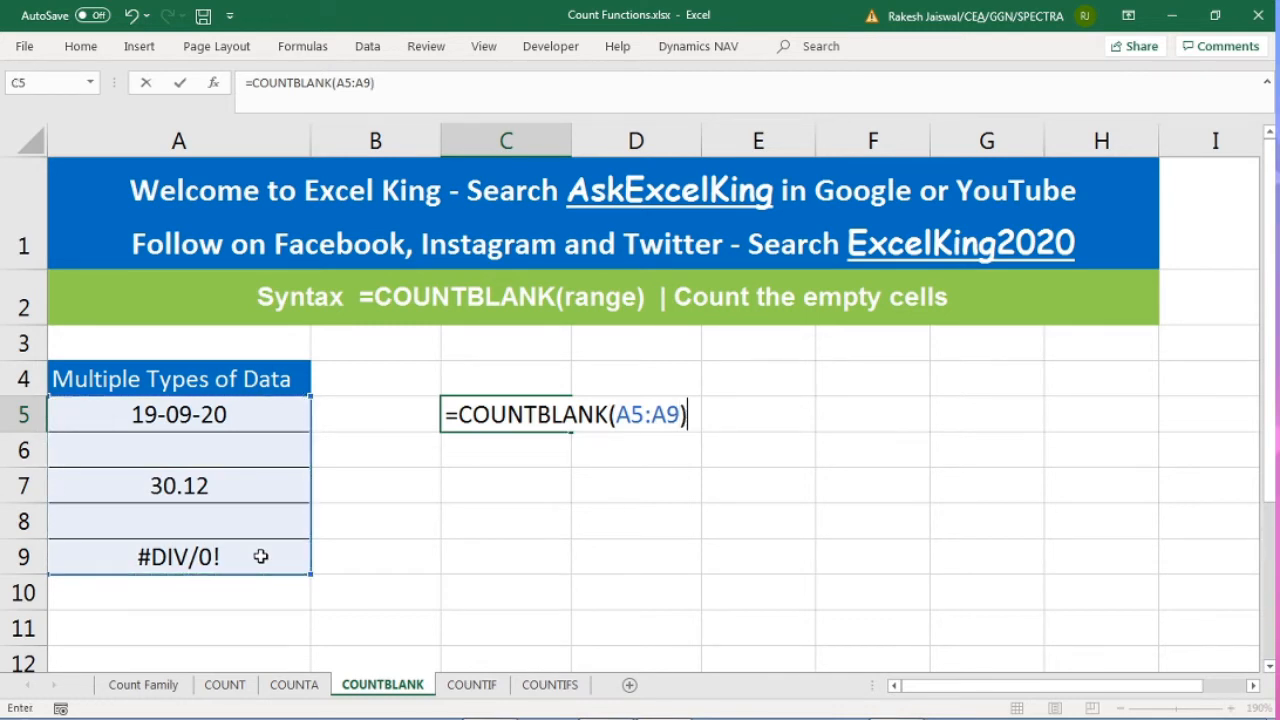
pyautogui.press('Return')
# Step: Check the COUNTBLANK result in C5 against the empty cells in A5:A9
pyautogui.click(511, 417)
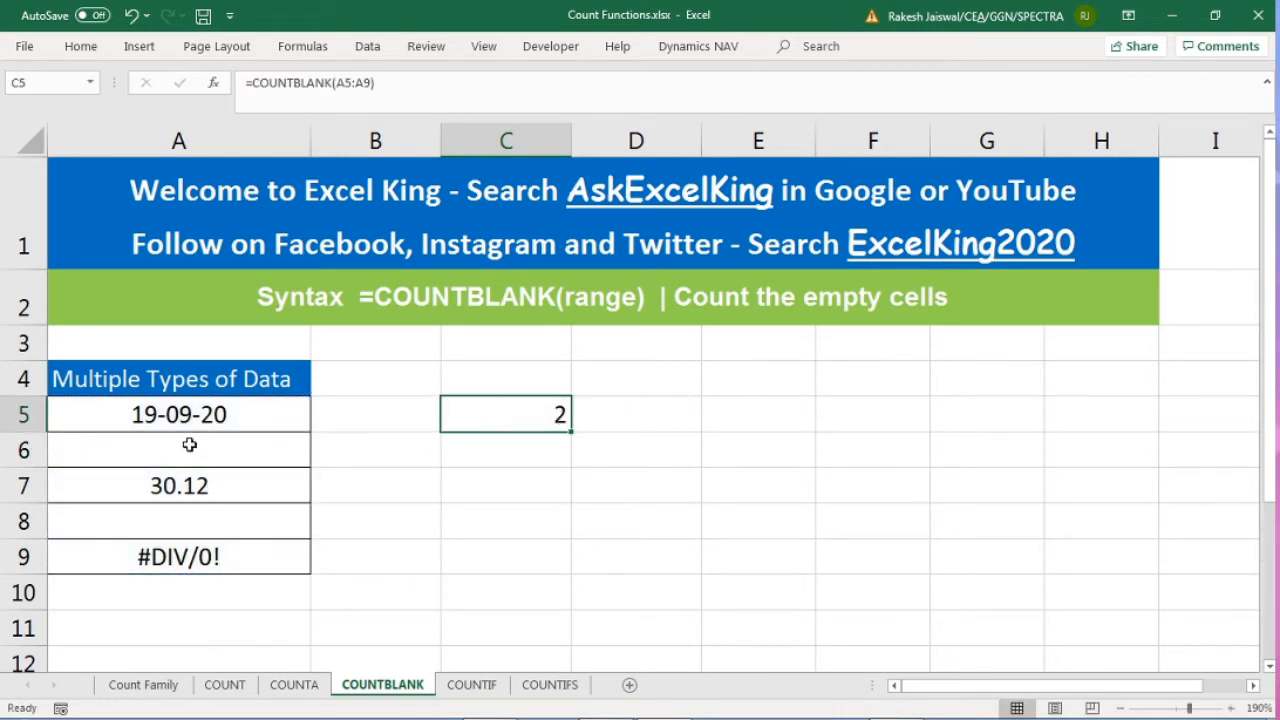
pyautogui.click(186, 413)
pyautogui.moveTo(186, 413); pyautogui.dragTo(181, 557)
pyautogui.click(187, 451)
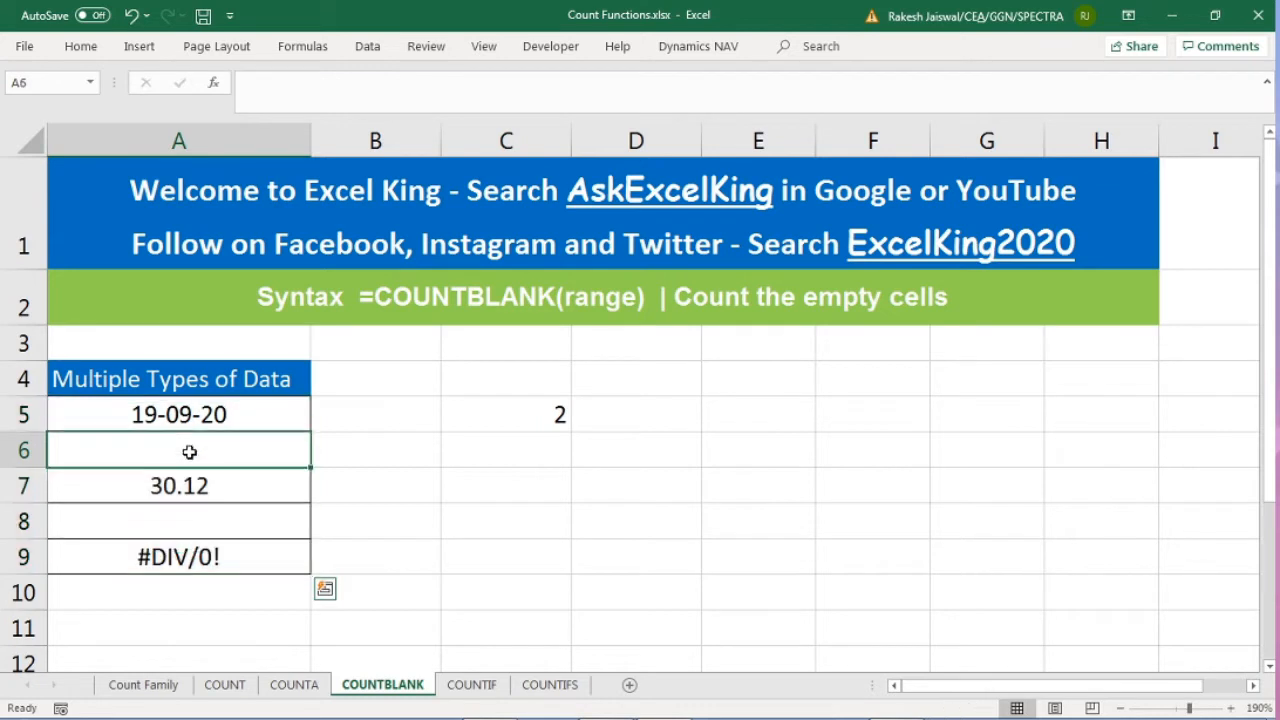
pyautogui.click(186, 514)
# Step: Clear the #DIV/0! error from A9 and recheck the COUNTBLANK formula in C5
pyautogui.click(186, 557)
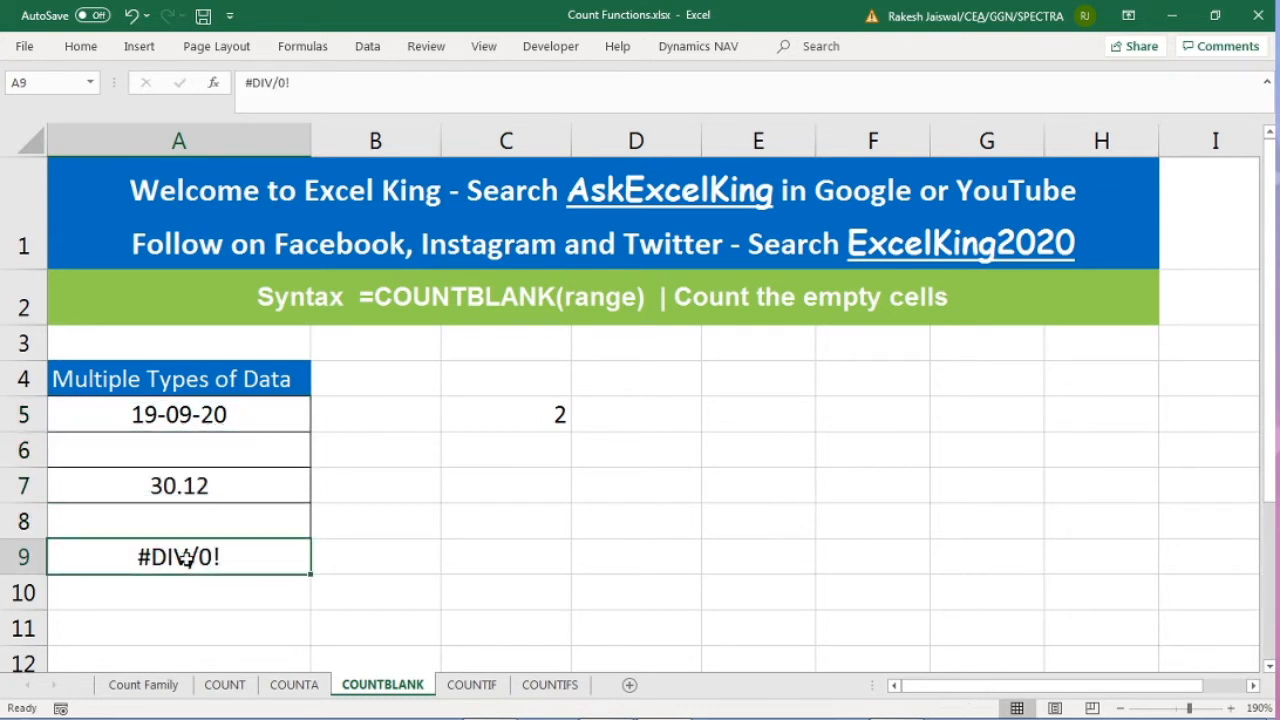
pyautogui.press('Delete')
pyautogui.click(494, 423)
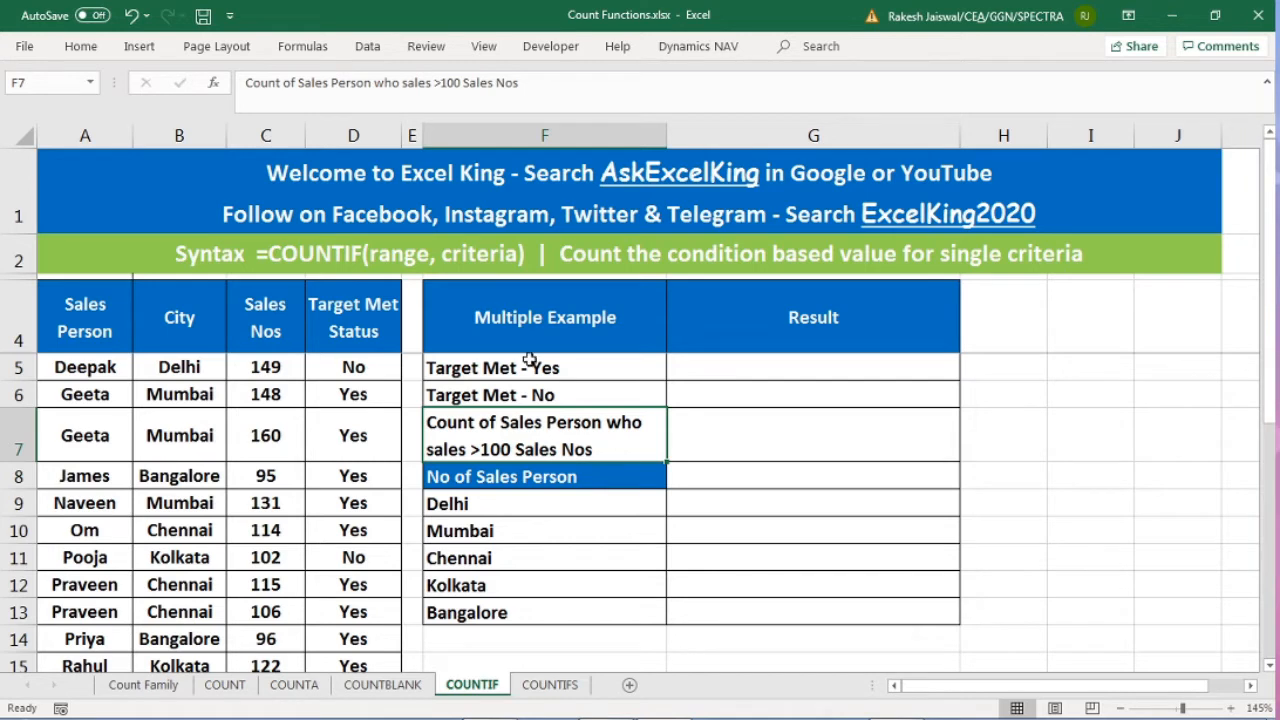
# Step: On the COUNTIF sheet, examine the syntax line and the Sales Person, City, Sales Nos and Target Met Status columns
pyautogui.click(368, 262)
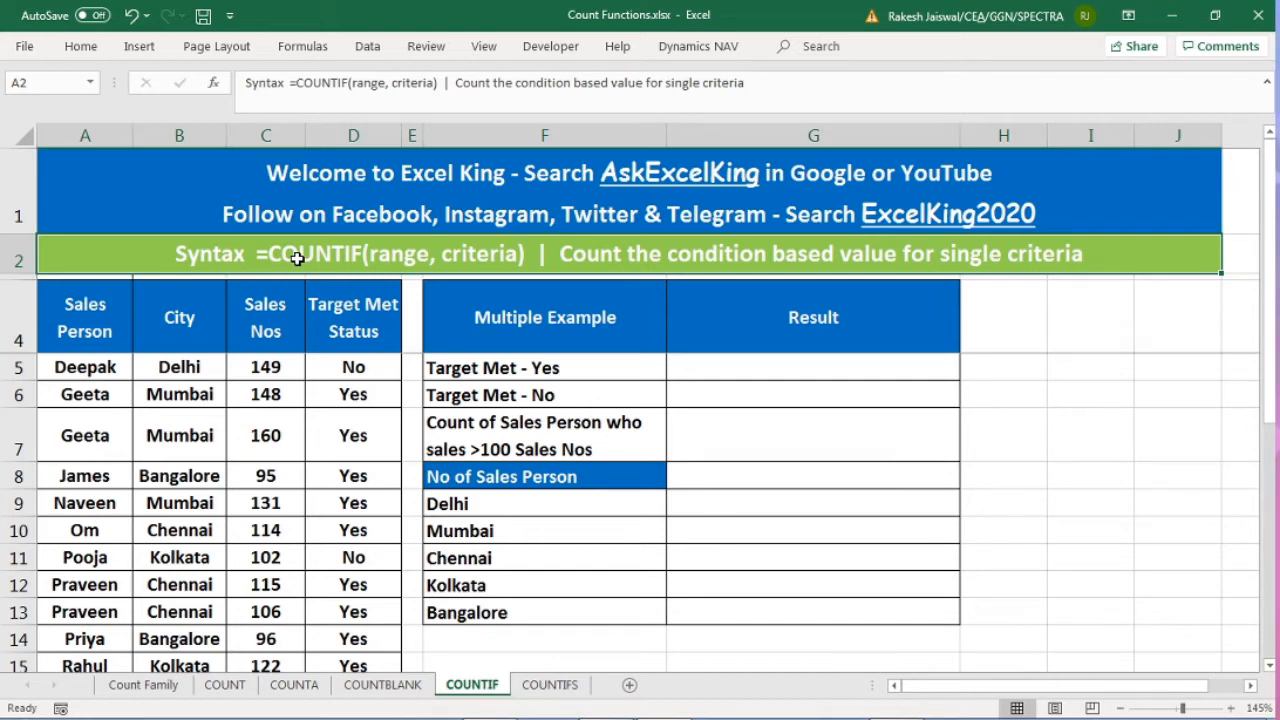
pyautogui.click(323, 330)
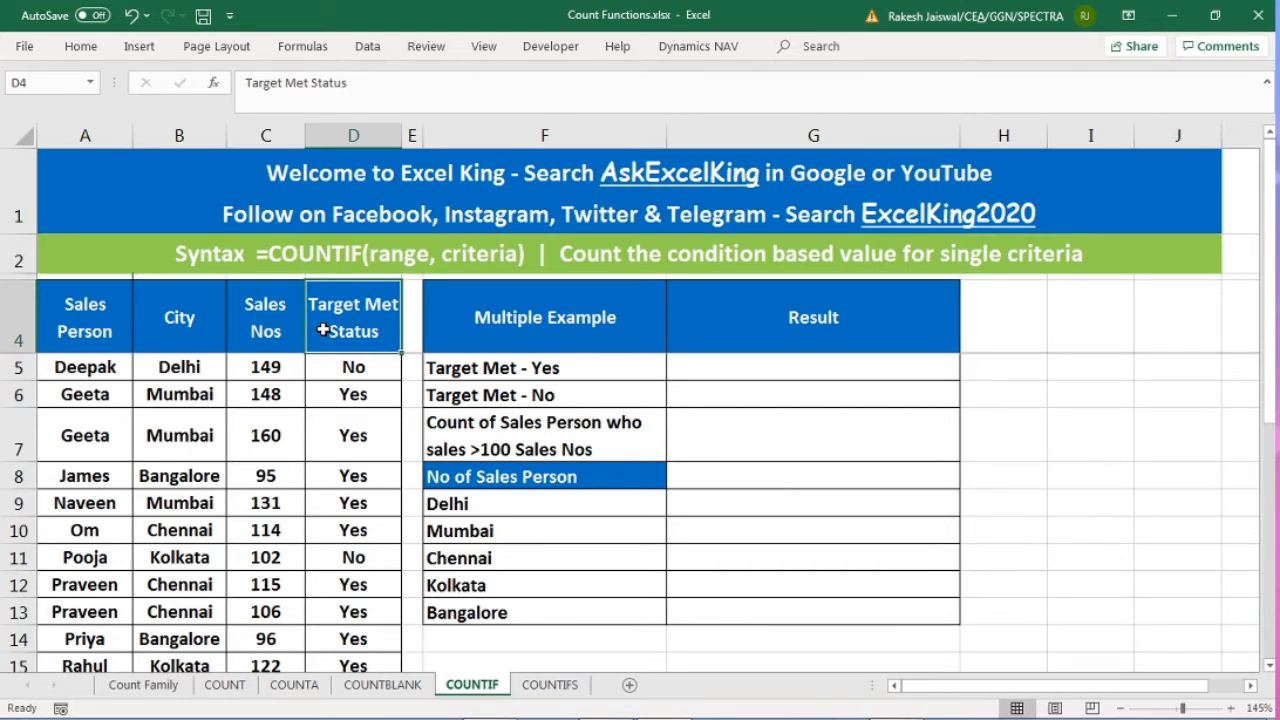
pyautogui.click(115, 337)
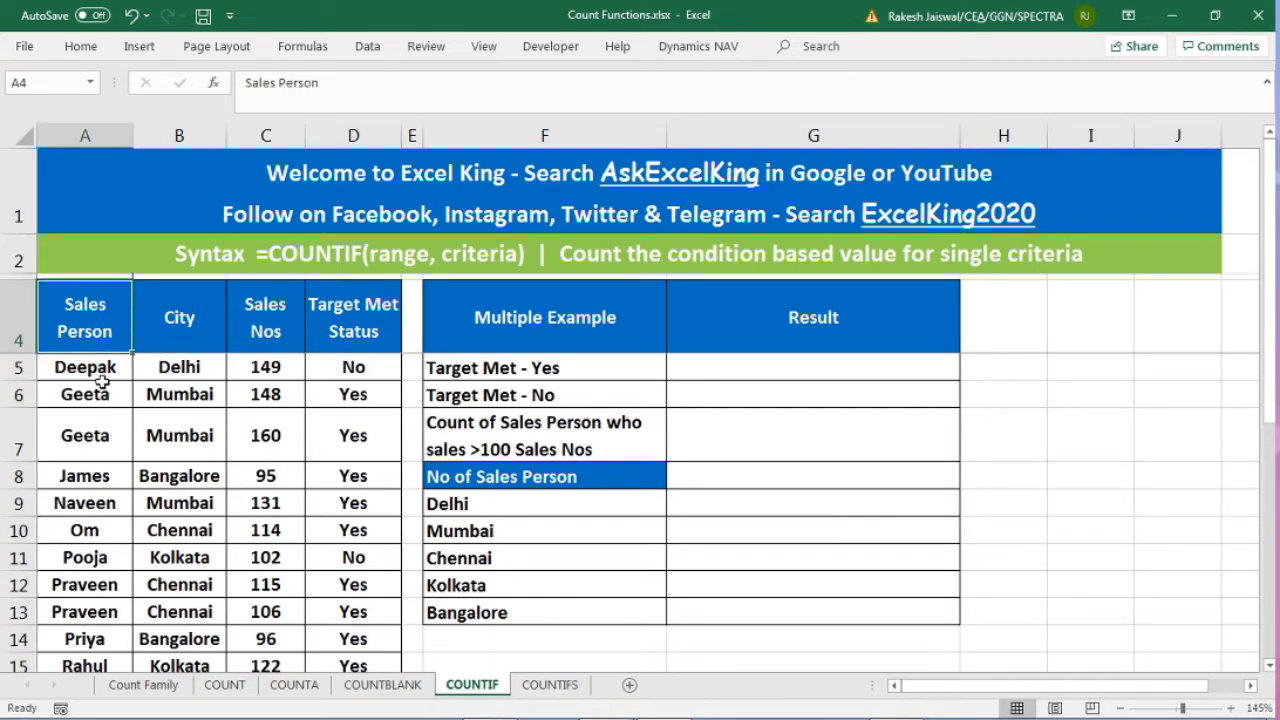
pyautogui.click(176, 370)
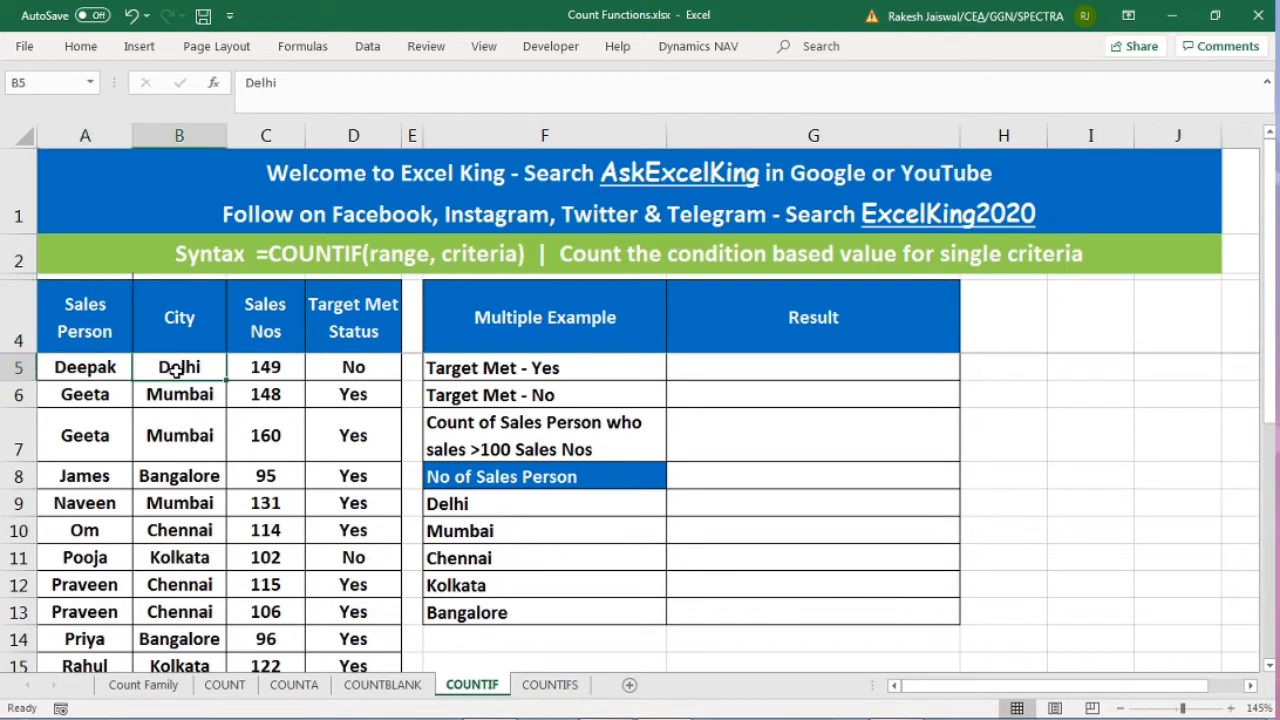
pyautogui.click(259, 376)
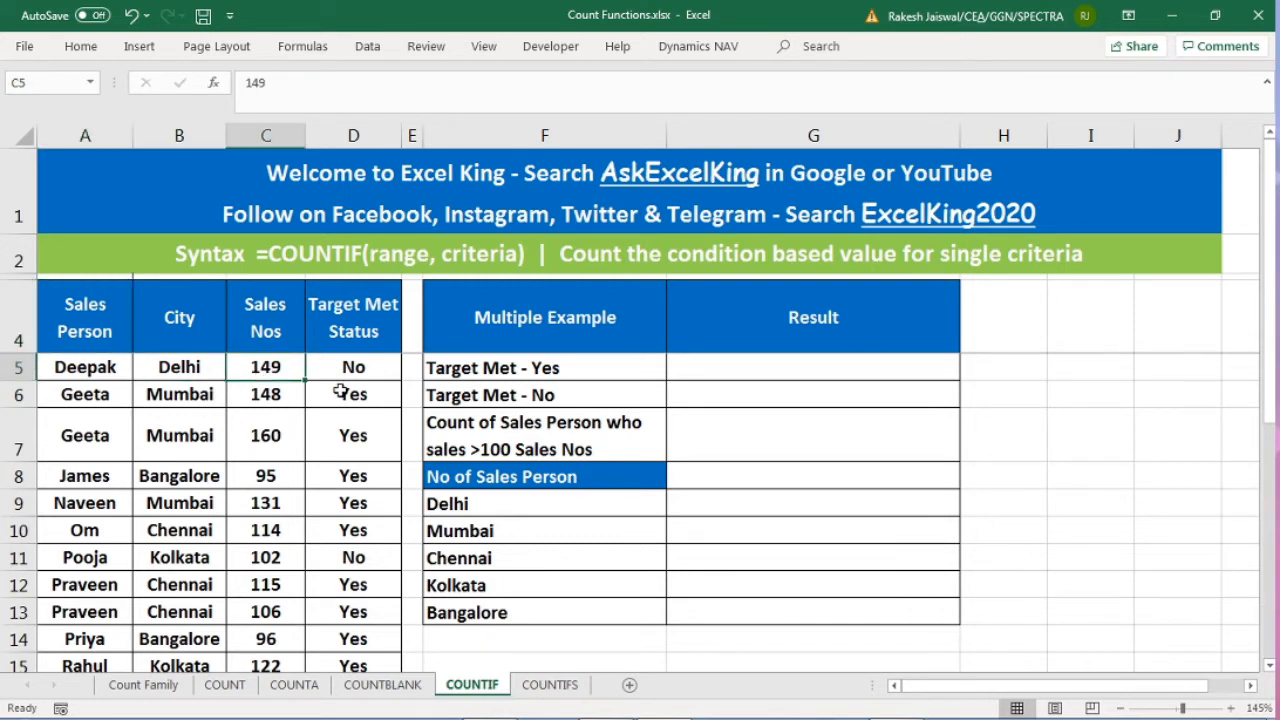
pyautogui.click(368, 370)
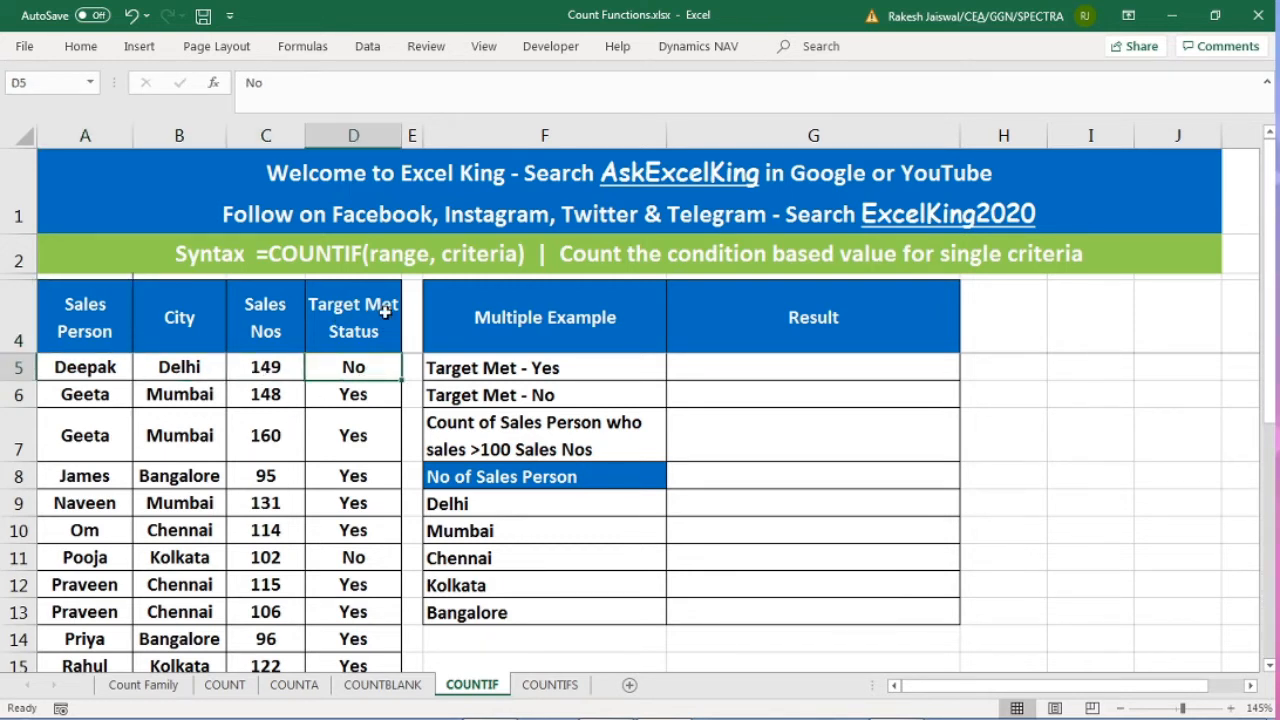
pyautogui.click(369, 446)
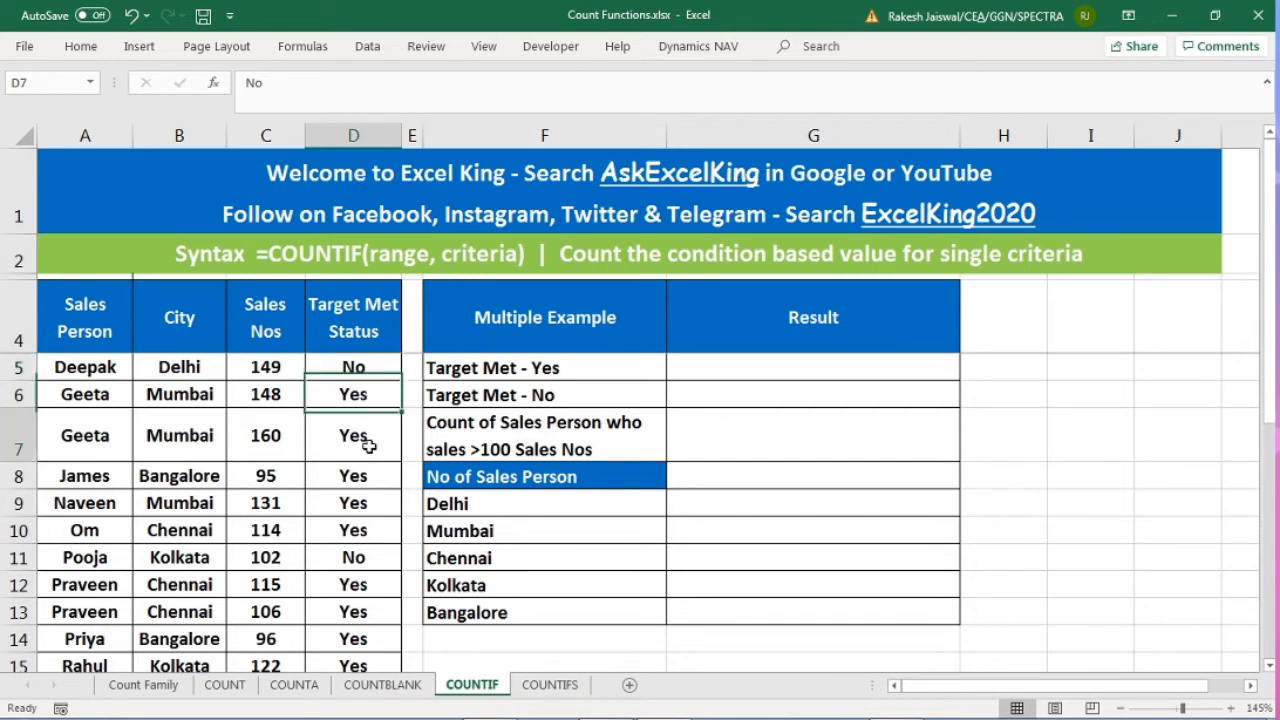
pyautogui.click(359, 363)
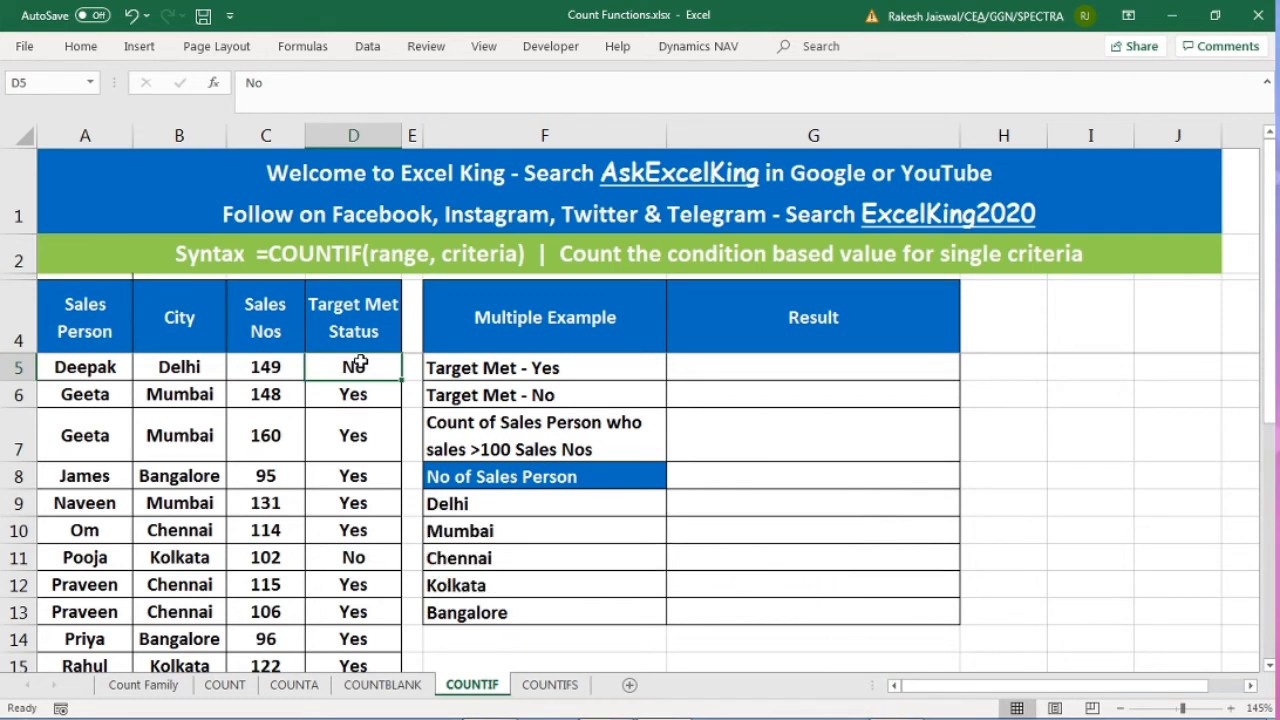
# Step: Examine the Yes and No entries in the Target Met Status column alongside the Sales Nos values
pyautogui.click(370, 402)
pyautogui.click(373, 369)
pyautogui.click(332, 427)
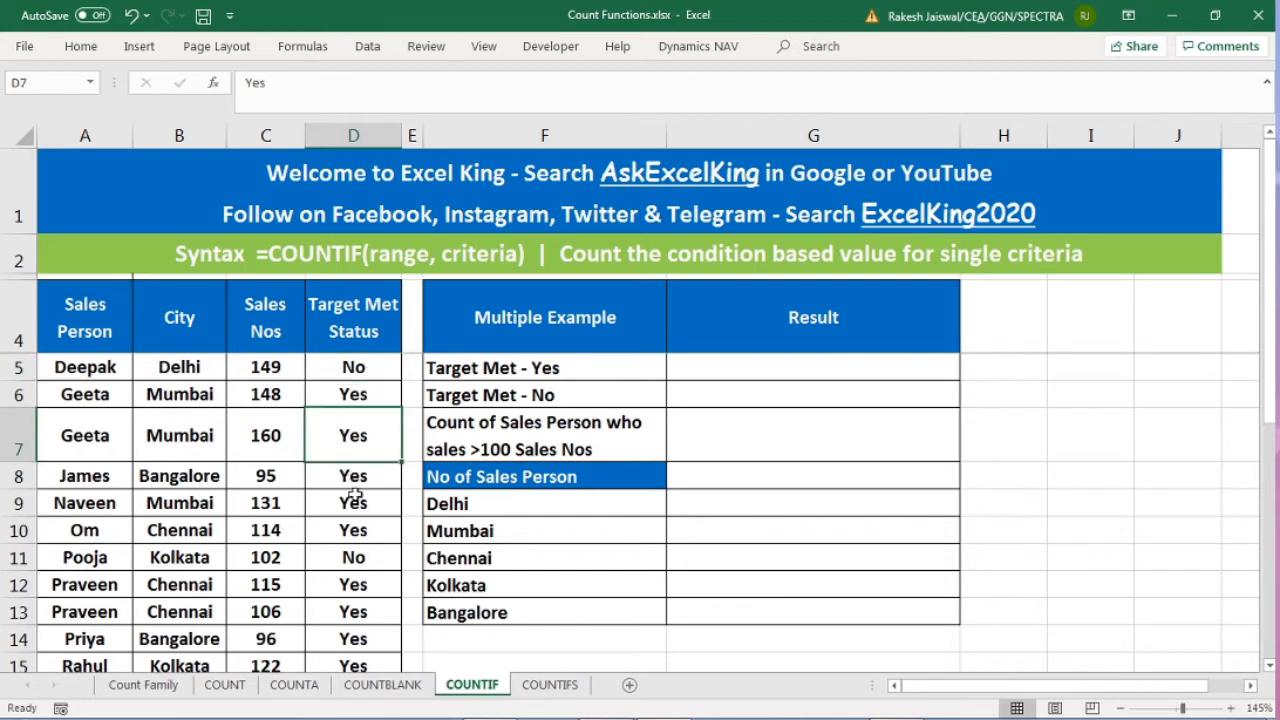
pyautogui.click(340, 497)
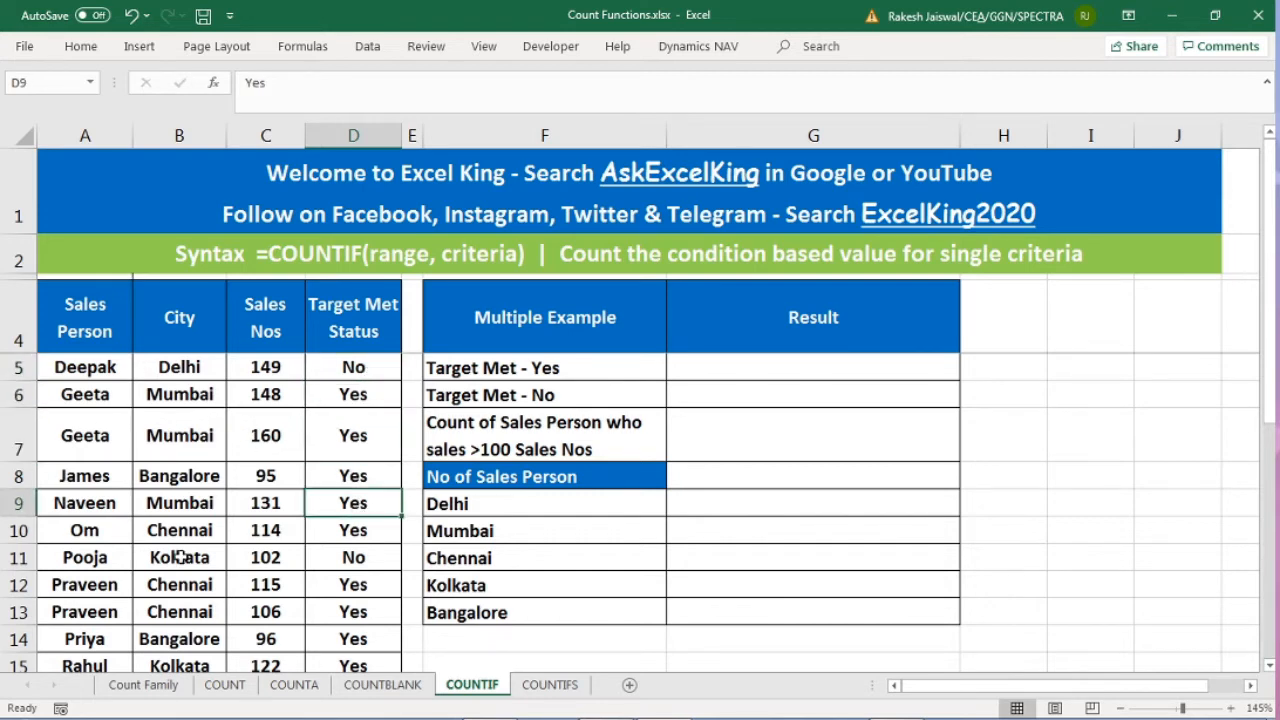
pyautogui.click(322, 452)
pyautogui.click(343, 396)
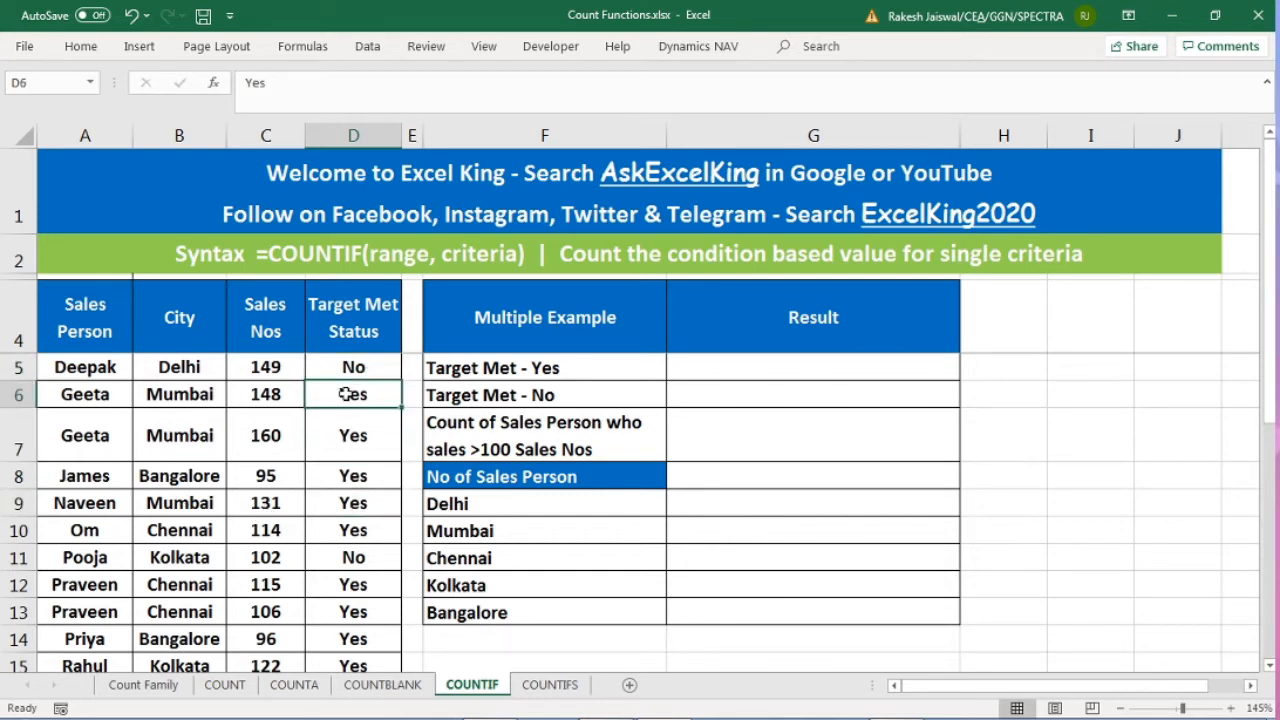
pyautogui.click(268, 372)
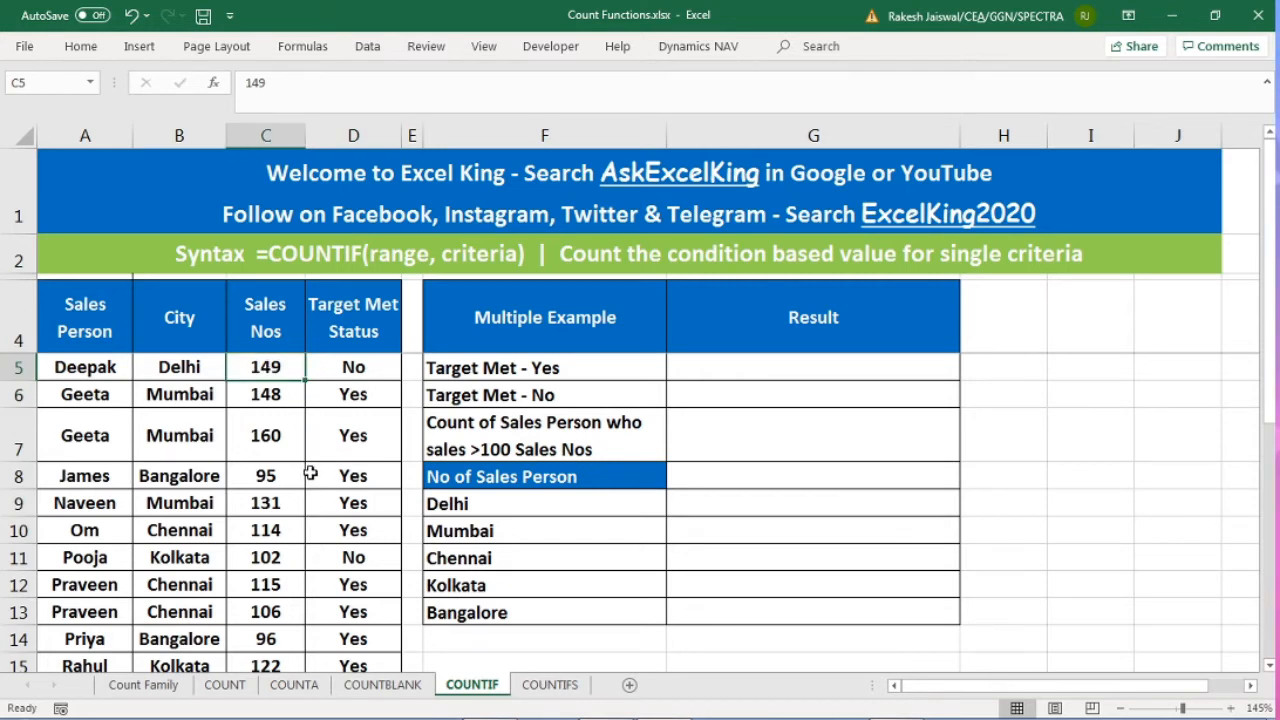
pyautogui.click(365, 393)
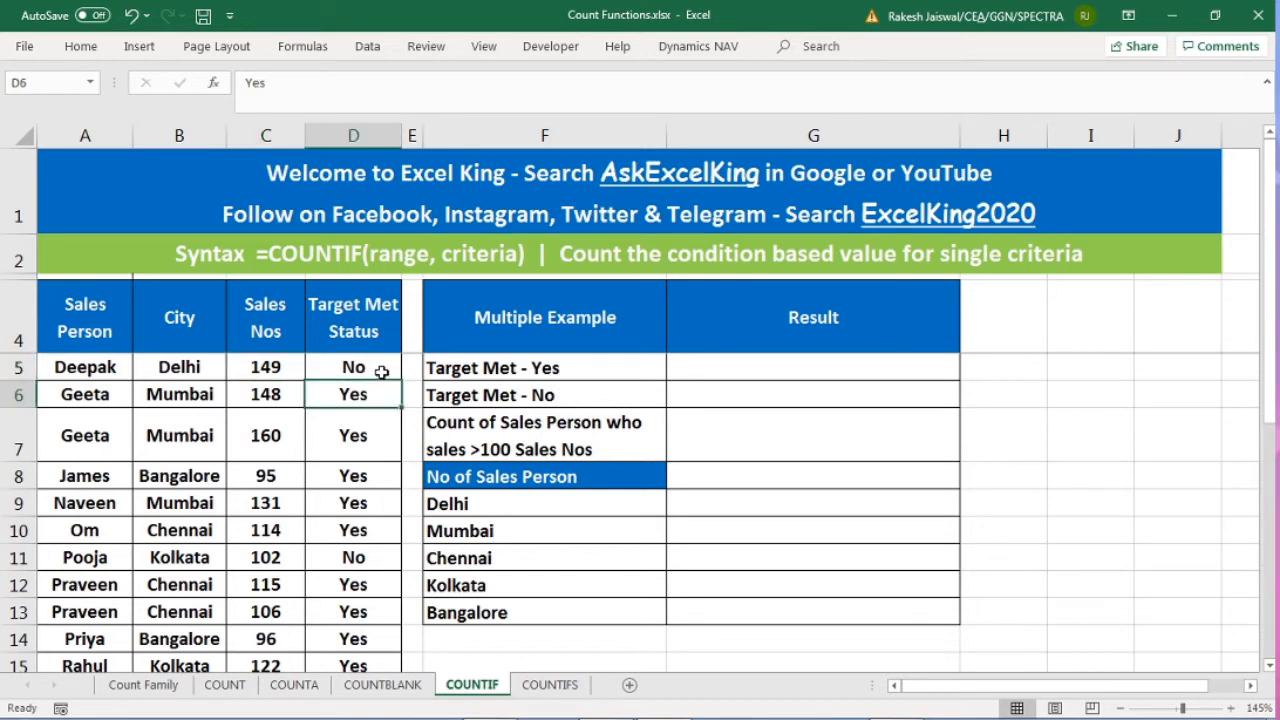
pyautogui.click(372, 367)
pyautogui.click(372, 430)
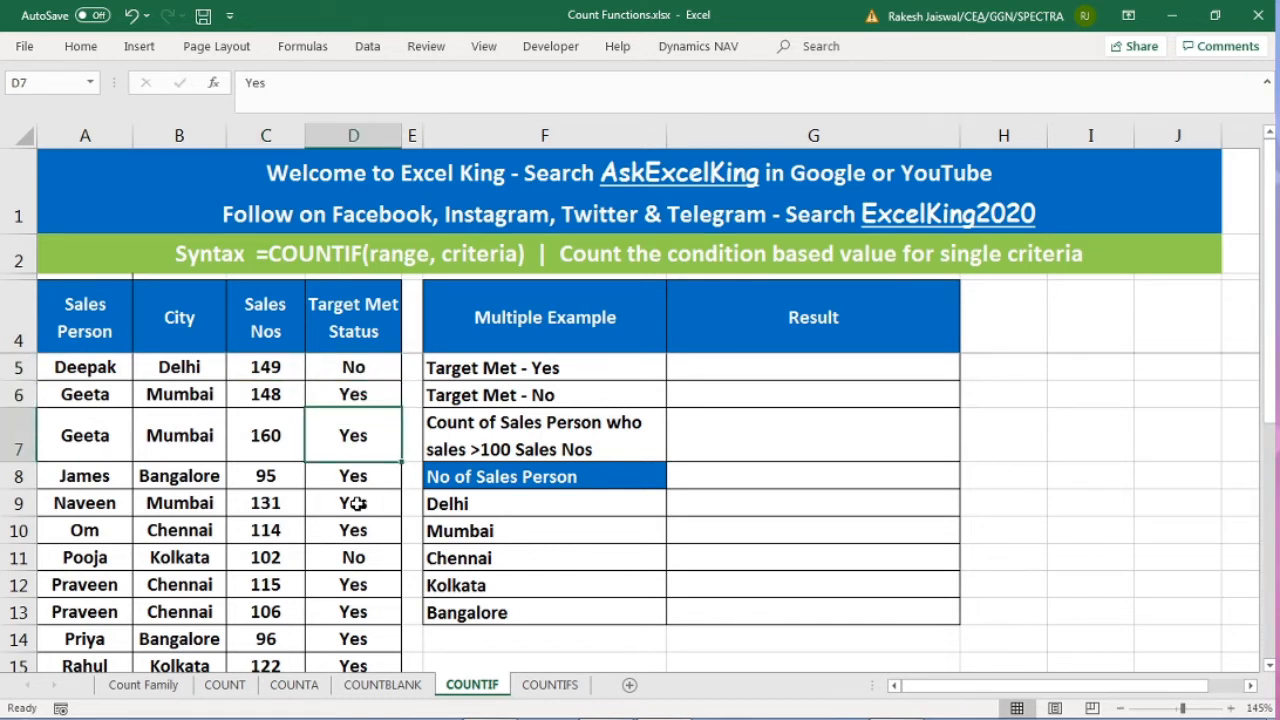
pyautogui.click(358, 517)
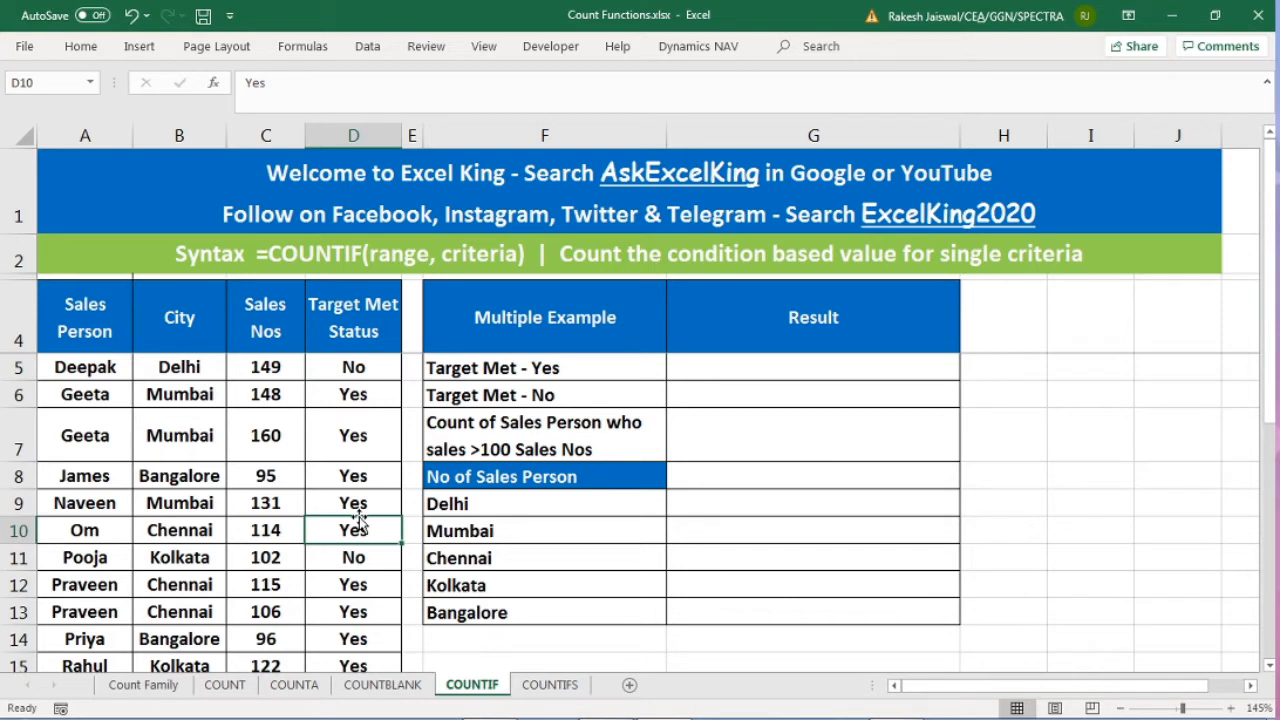
pyautogui.click(355, 467)
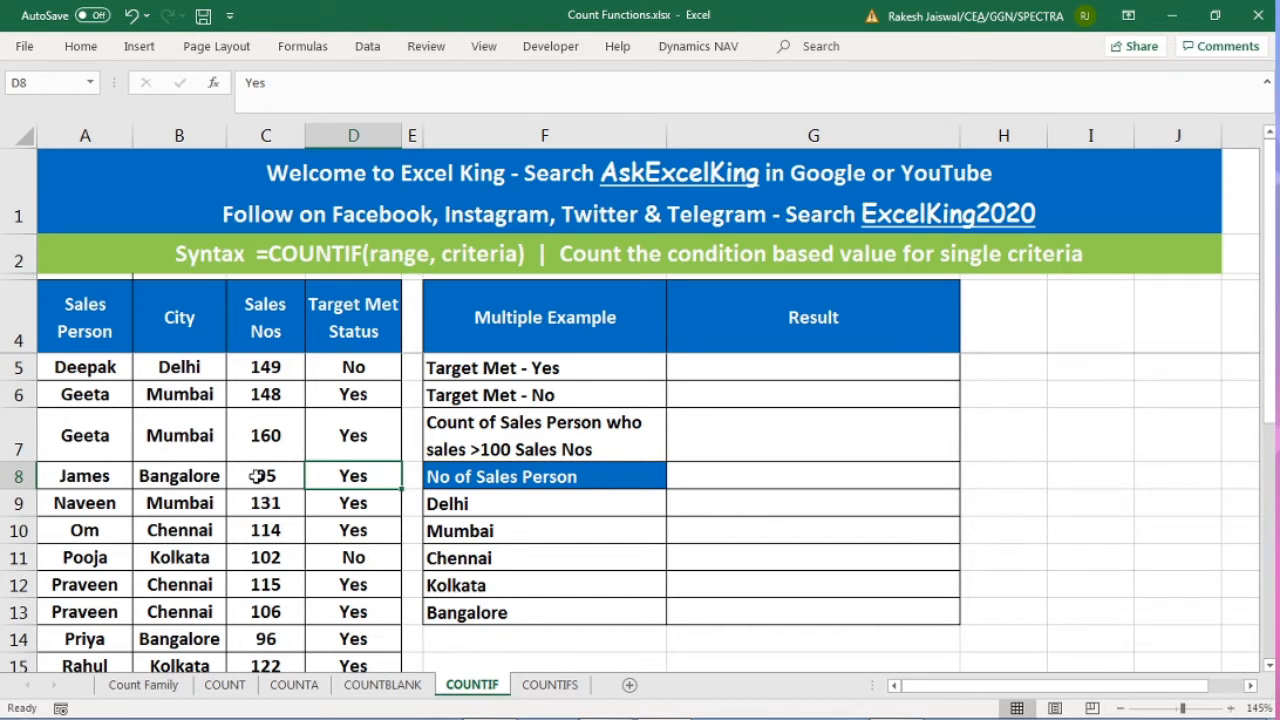
# Step: Review the Multiple Example criteria, from target met and sales above 100 to the five cities, with their Result cells
pyautogui.click(545, 334)
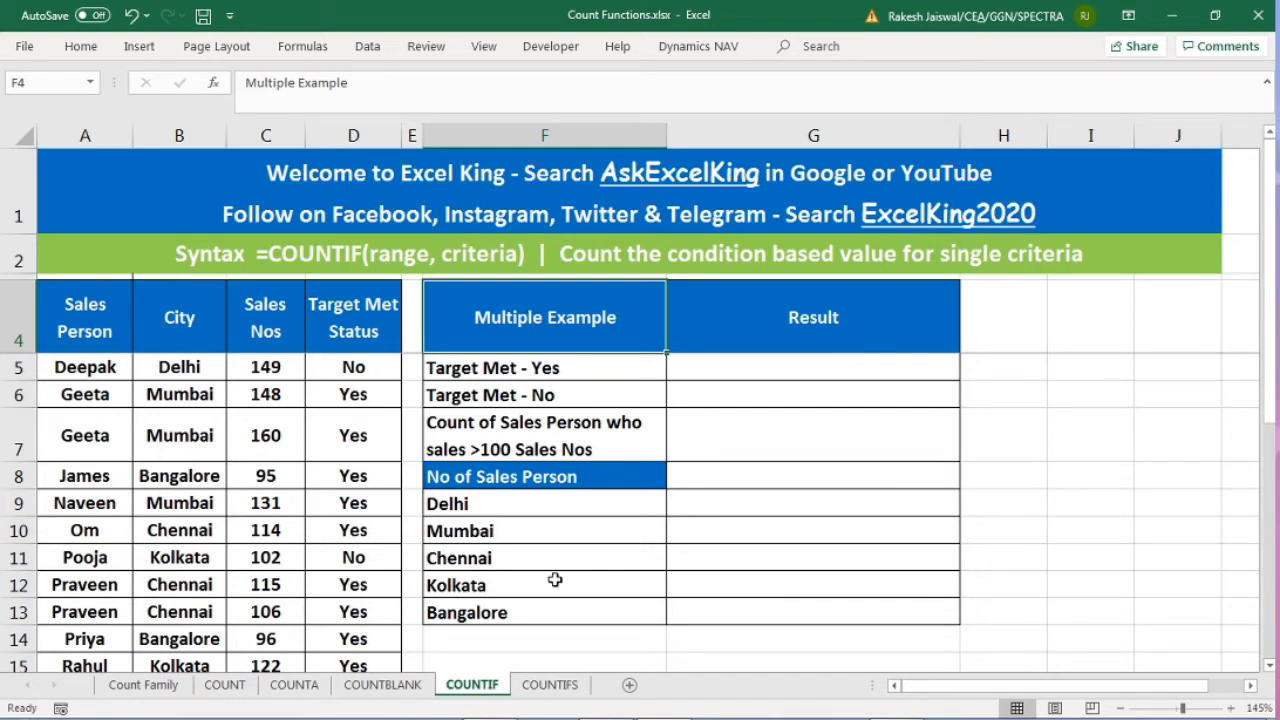
pyautogui.click(798, 350)
pyautogui.click(779, 362)
pyautogui.click(784, 393)
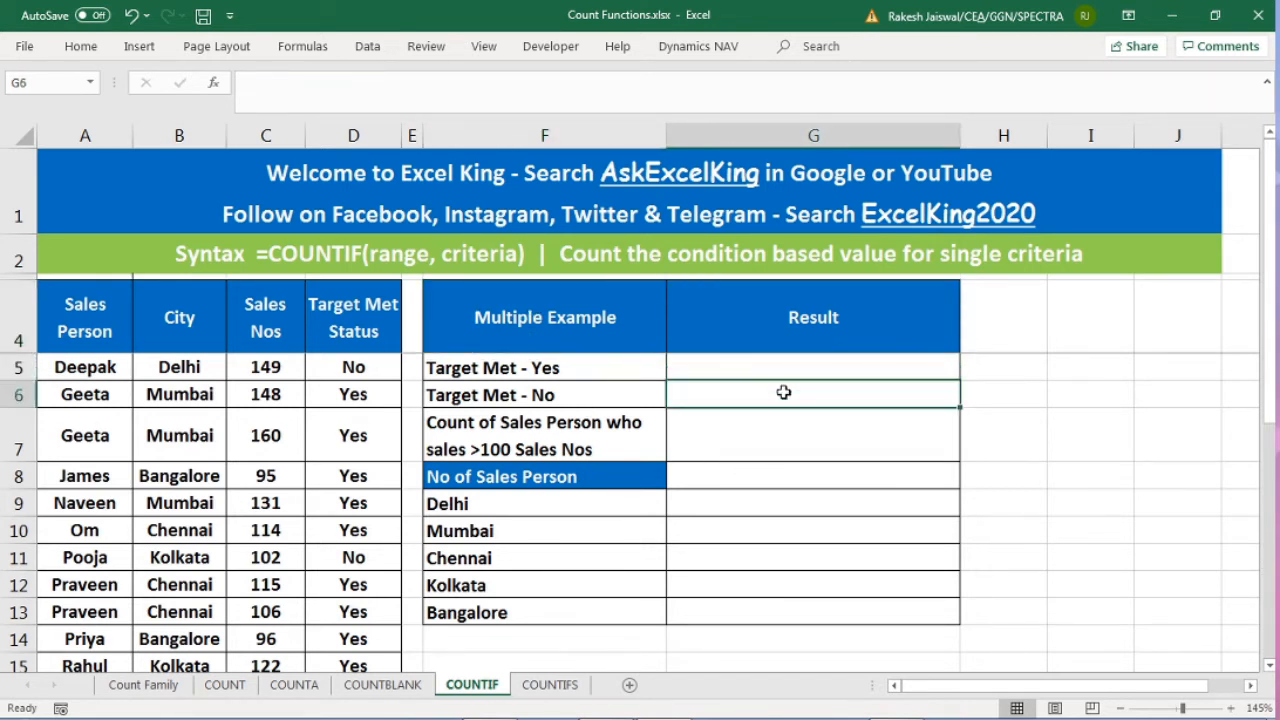
pyautogui.click(789, 429)
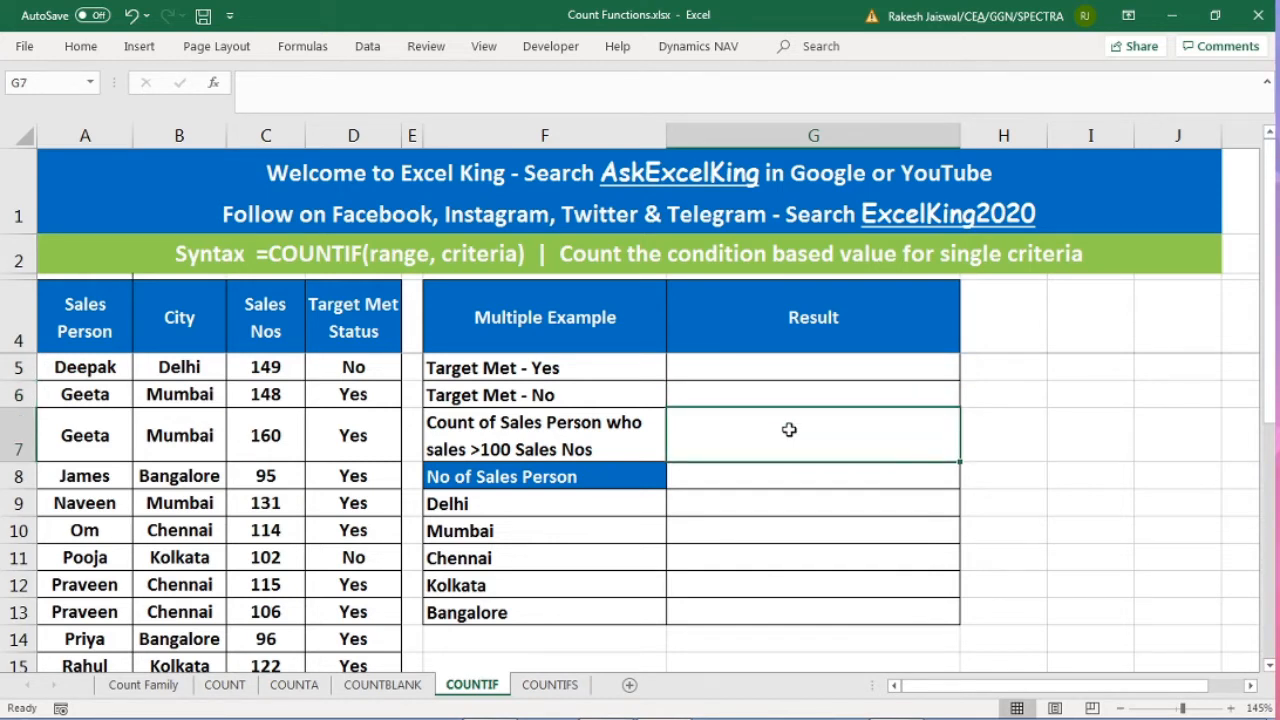
pyautogui.click(730, 372)
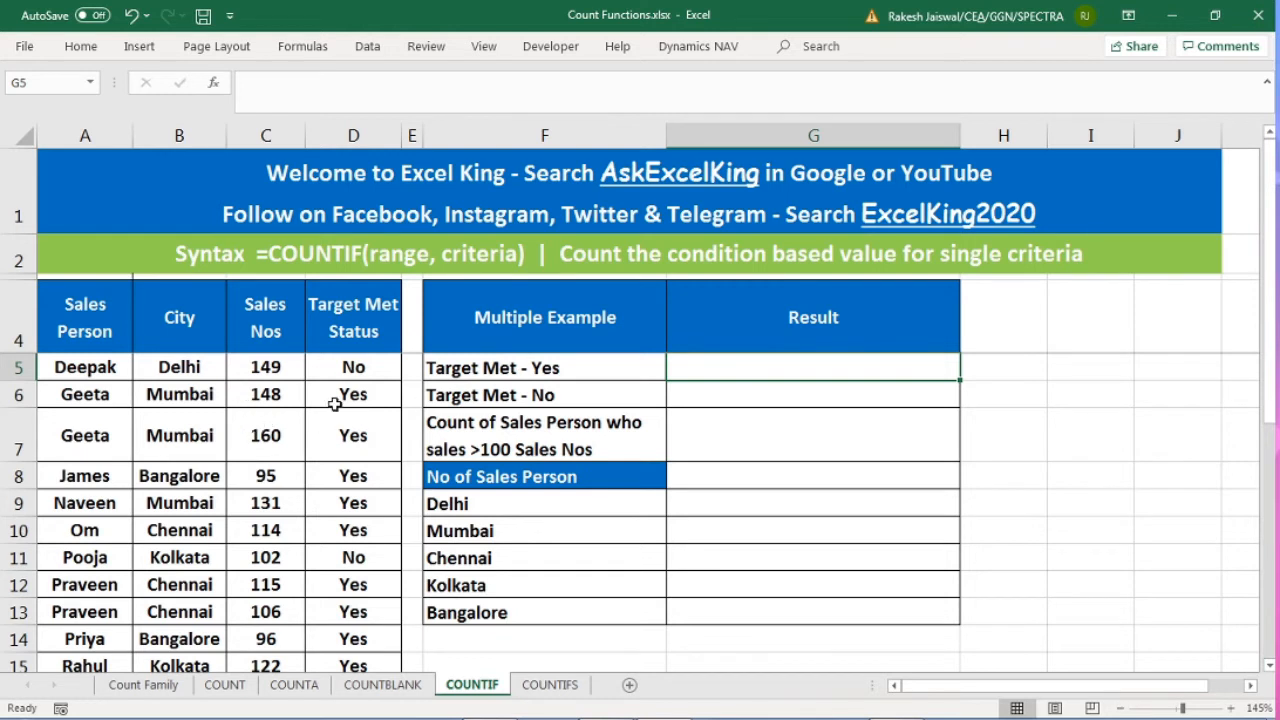
pyautogui.click(473, 372)
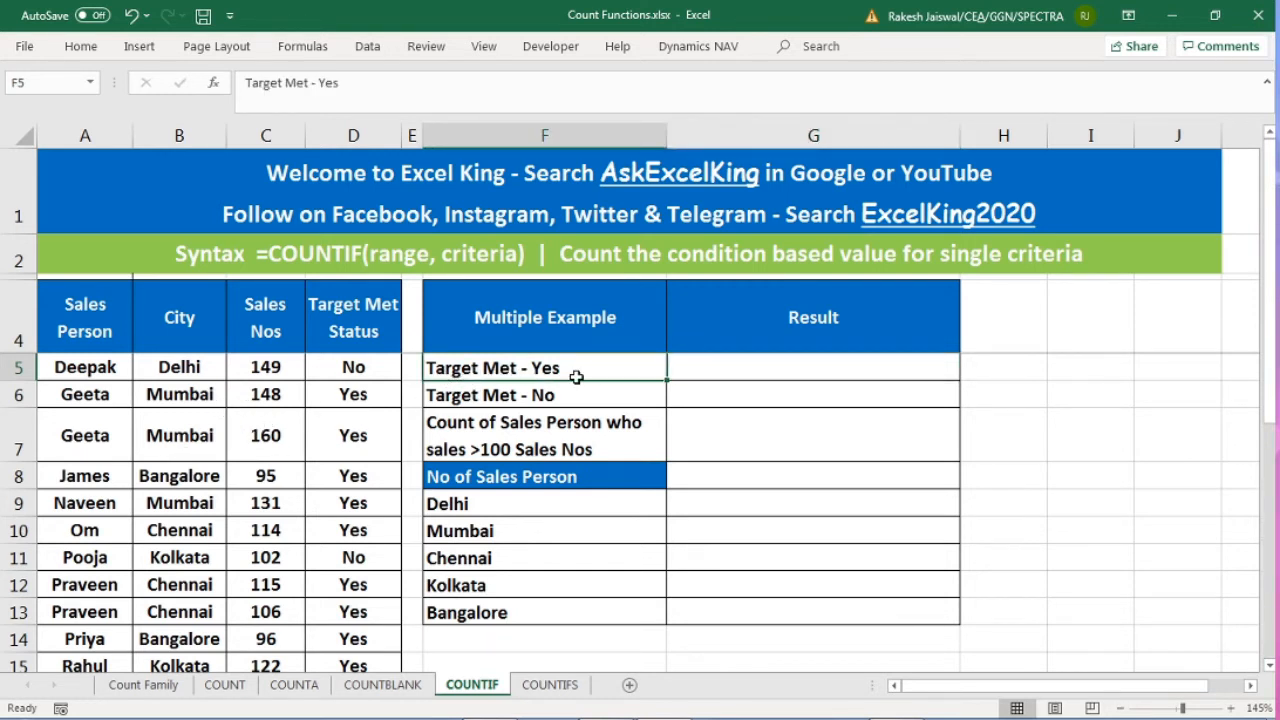
pyautogui.click(480, 401)
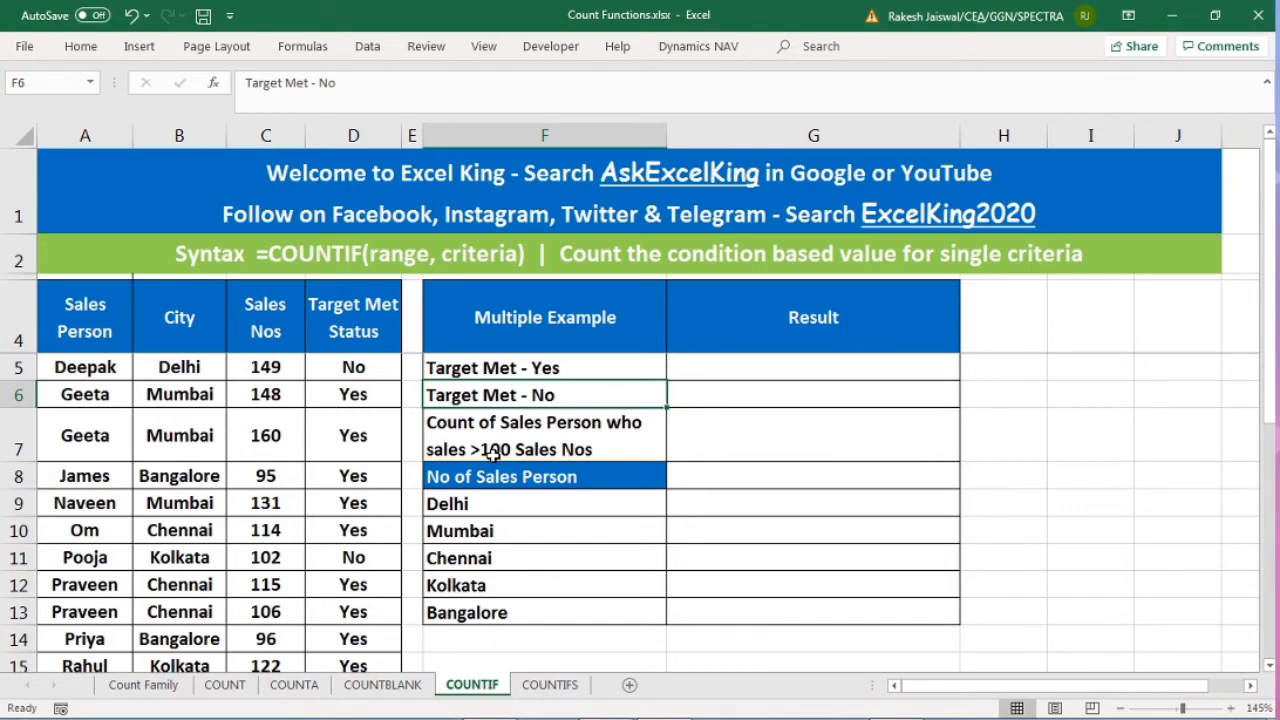
pyautogui.click(462, 476)
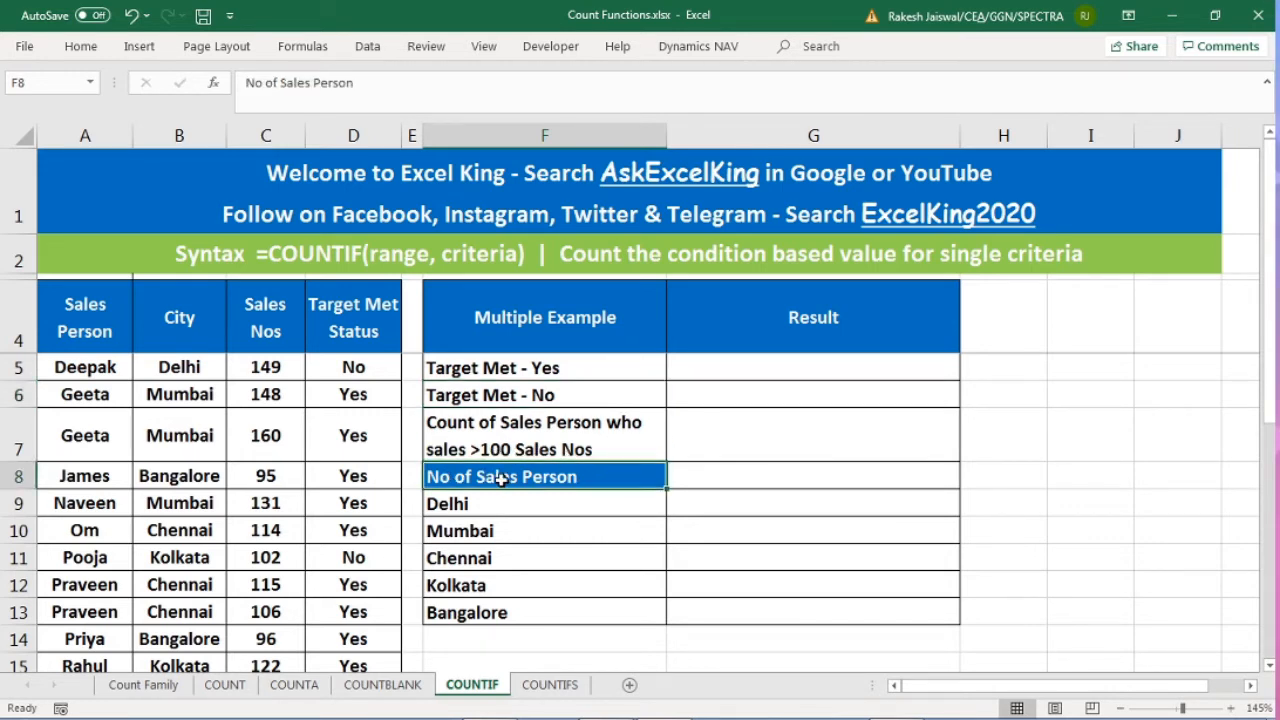
pyautogui.moveTo(560, 500); pyautogui.dragTo(779, 500)
pyautogui.moveTo(576, 534); pyautogui.dragTo(728, 551)
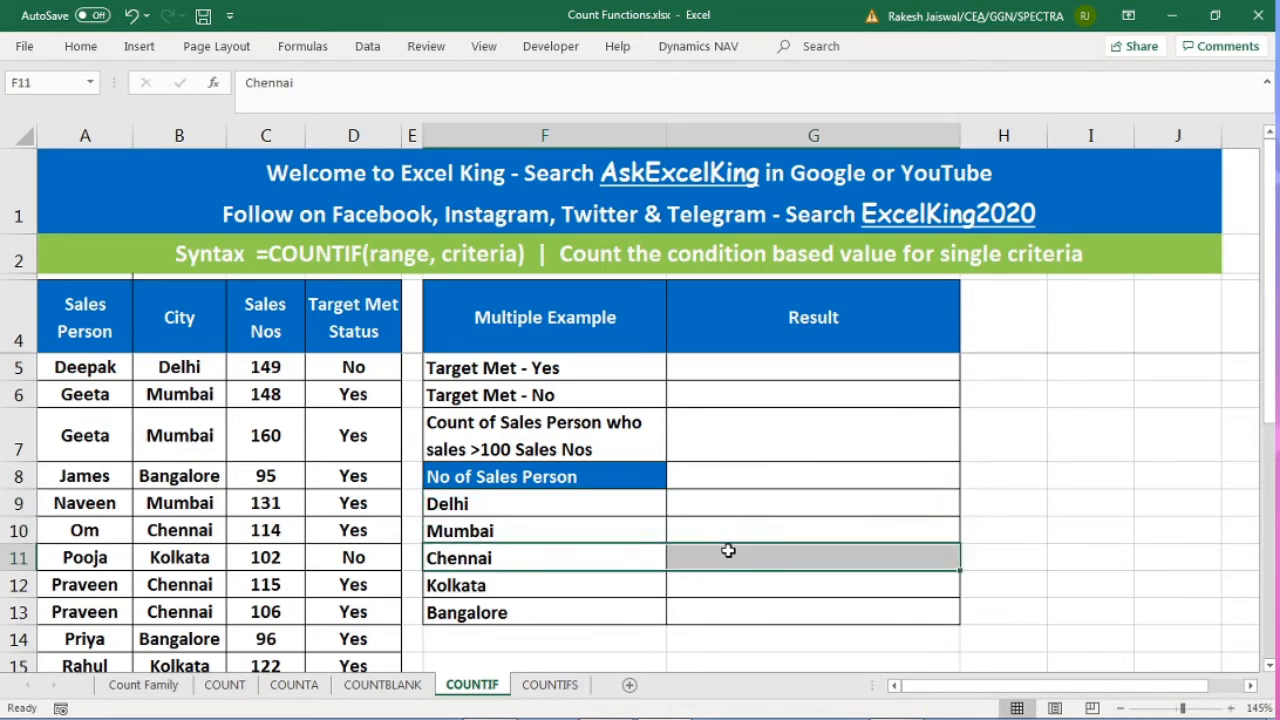
pyautogui.moveTo(616, 582); pyautogui.dragTo(725, 581)
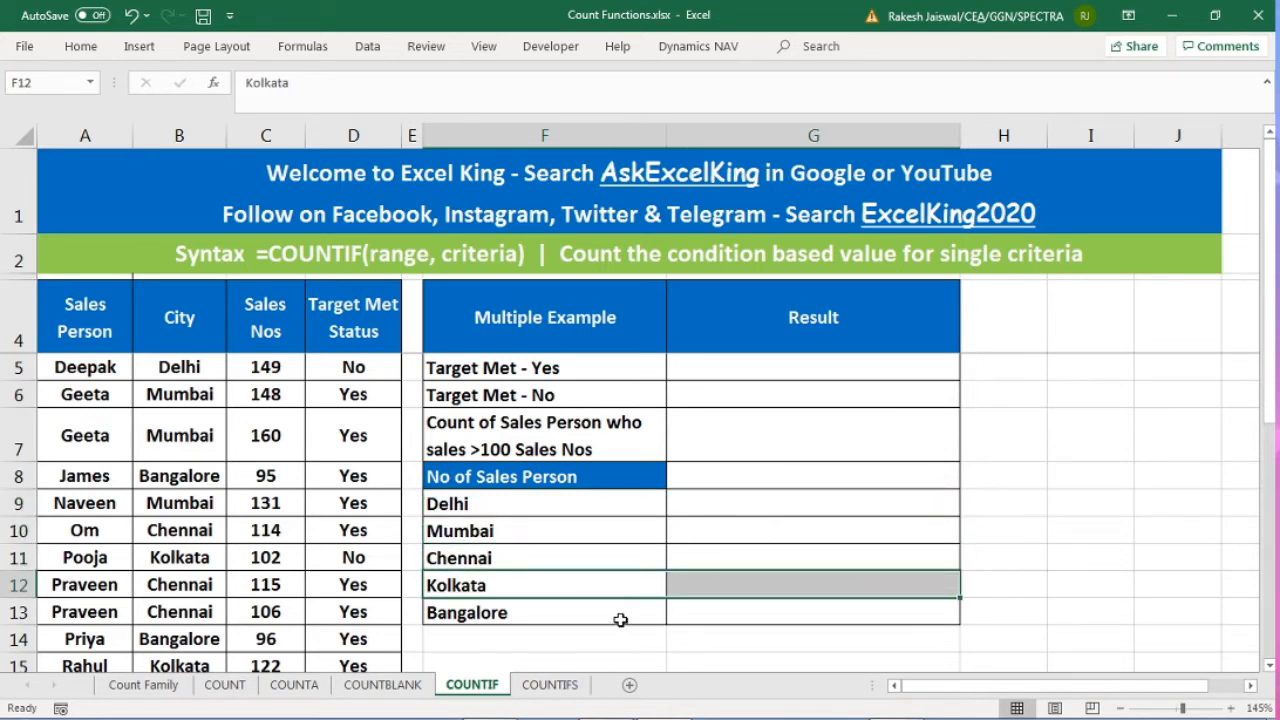
pyautogui.moveTo(620, 617); pyautogui.dragTo(732, 616)
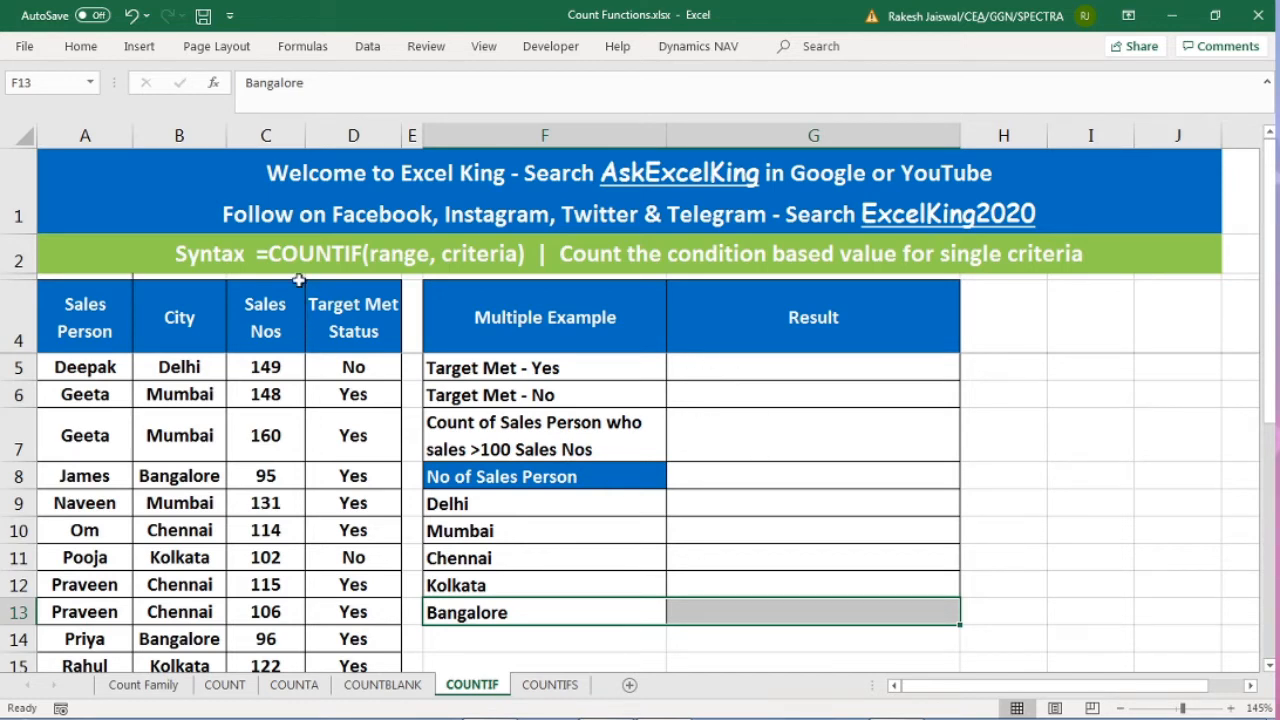
pyautogui.click(569, 321)
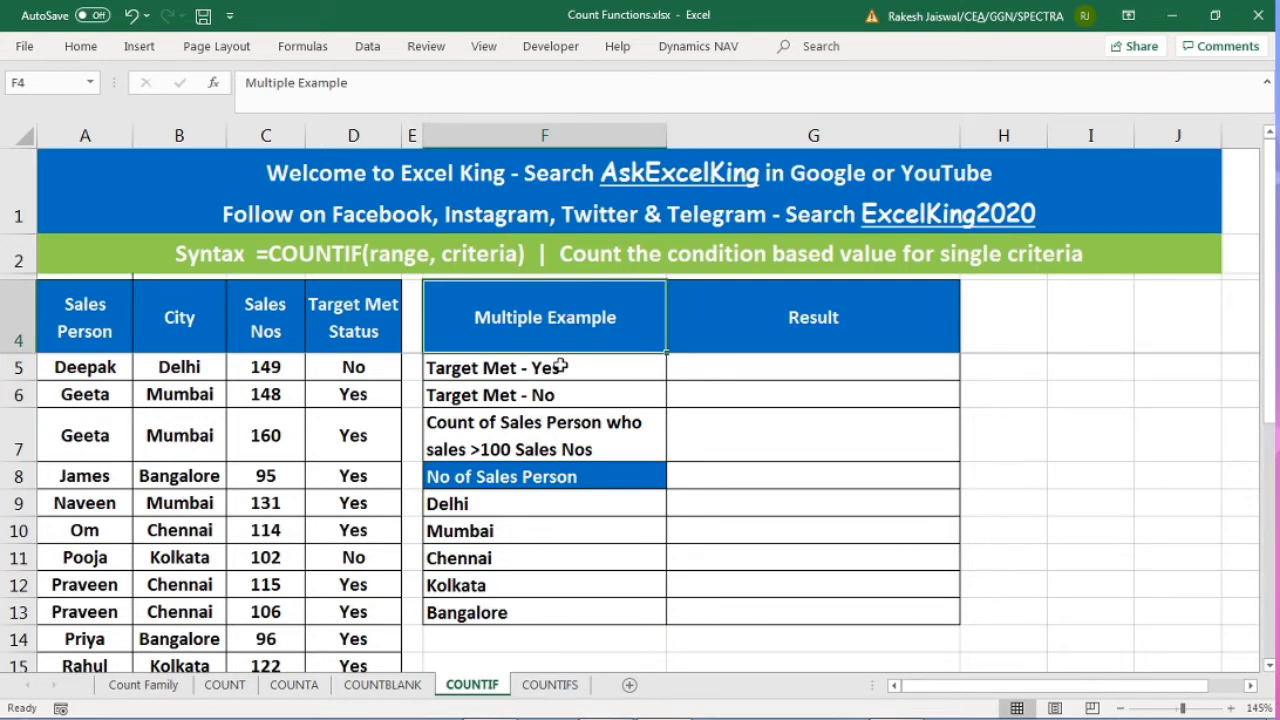
# Step: Start a COUNTIF formula in G5 for Target Met - Yes, using the status range D5:D24
pyautogui.click(562, 367)
pyautogui.click(756, 370)
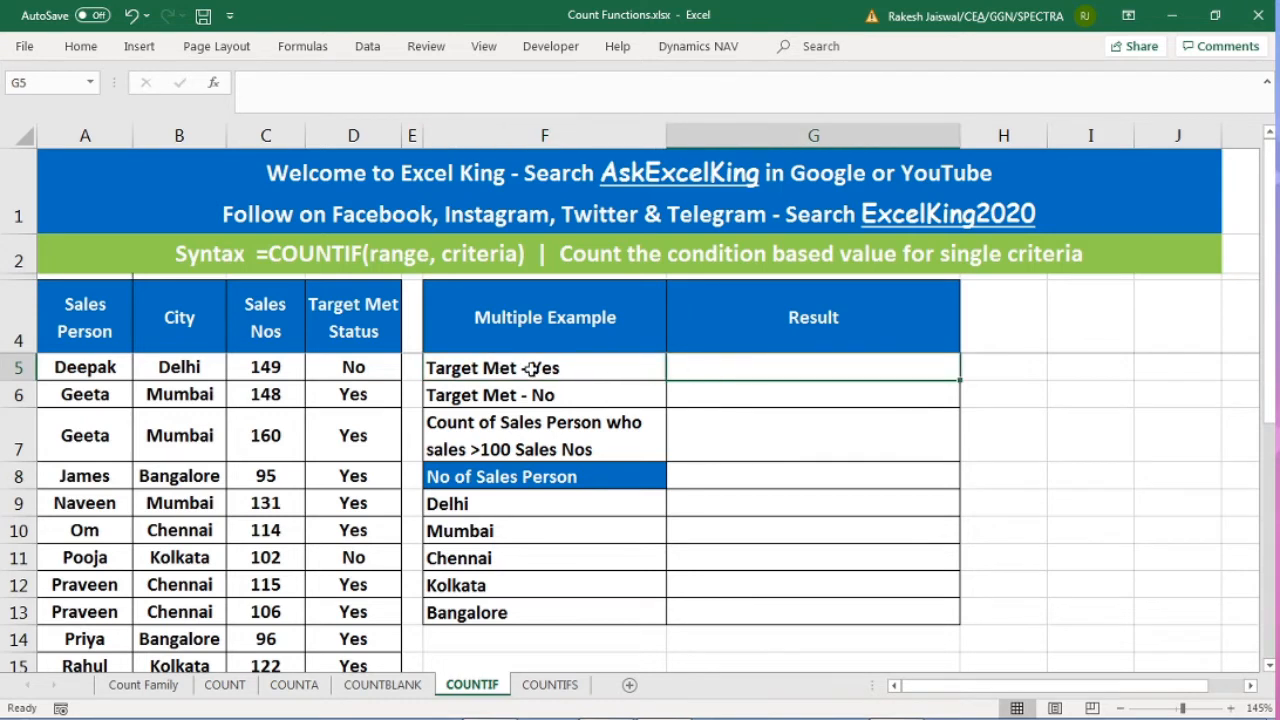
pyautogui.write('=')
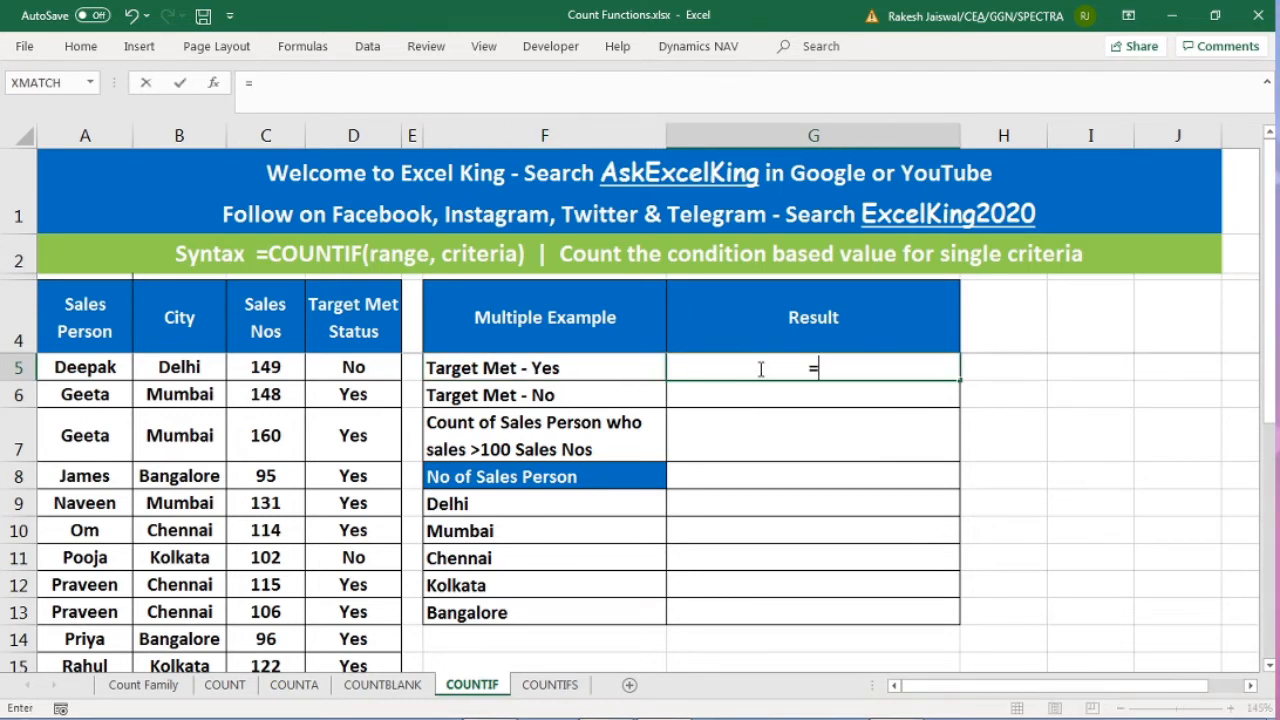
pyautogui.write('count')
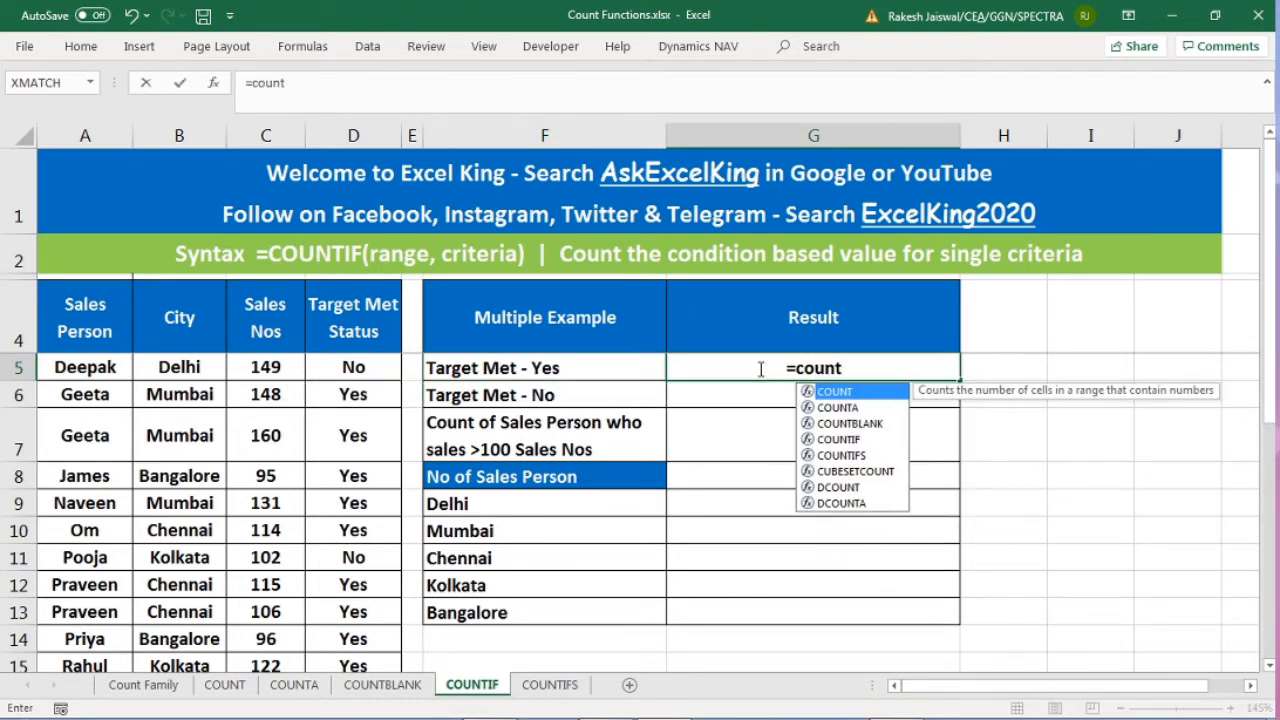
pyautogui.write('if')
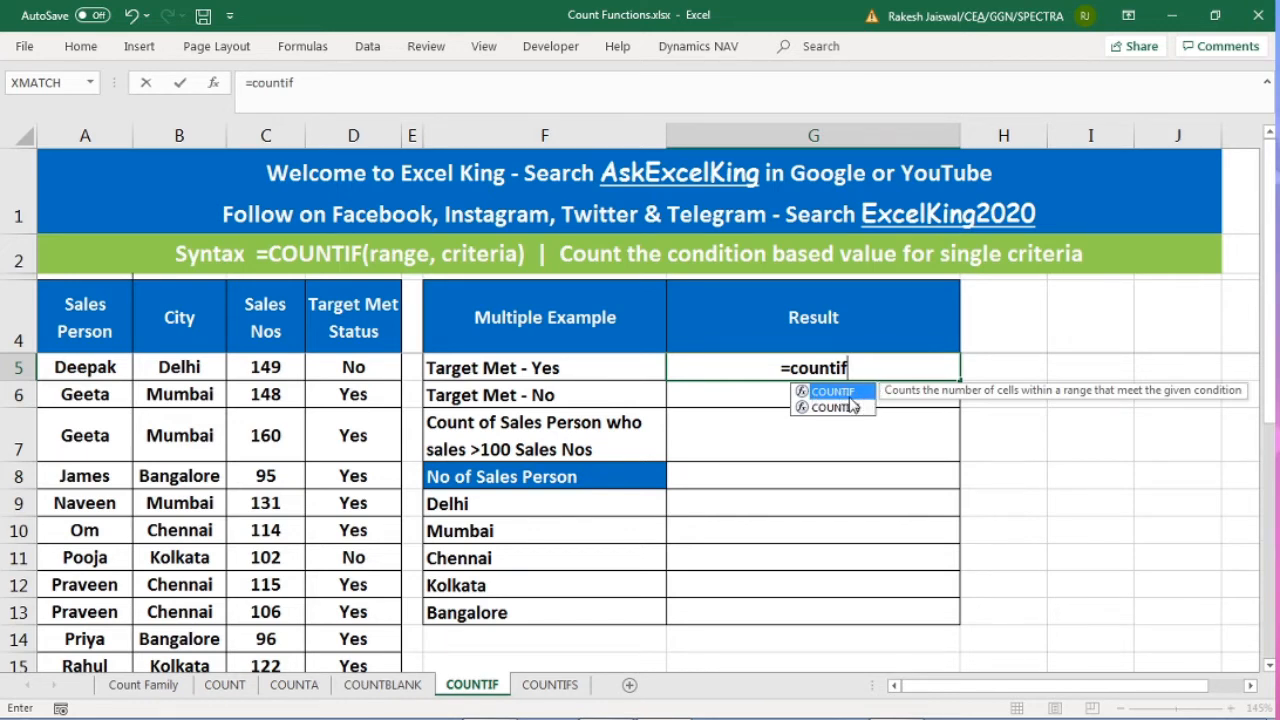
pyautogui.press('Tab')
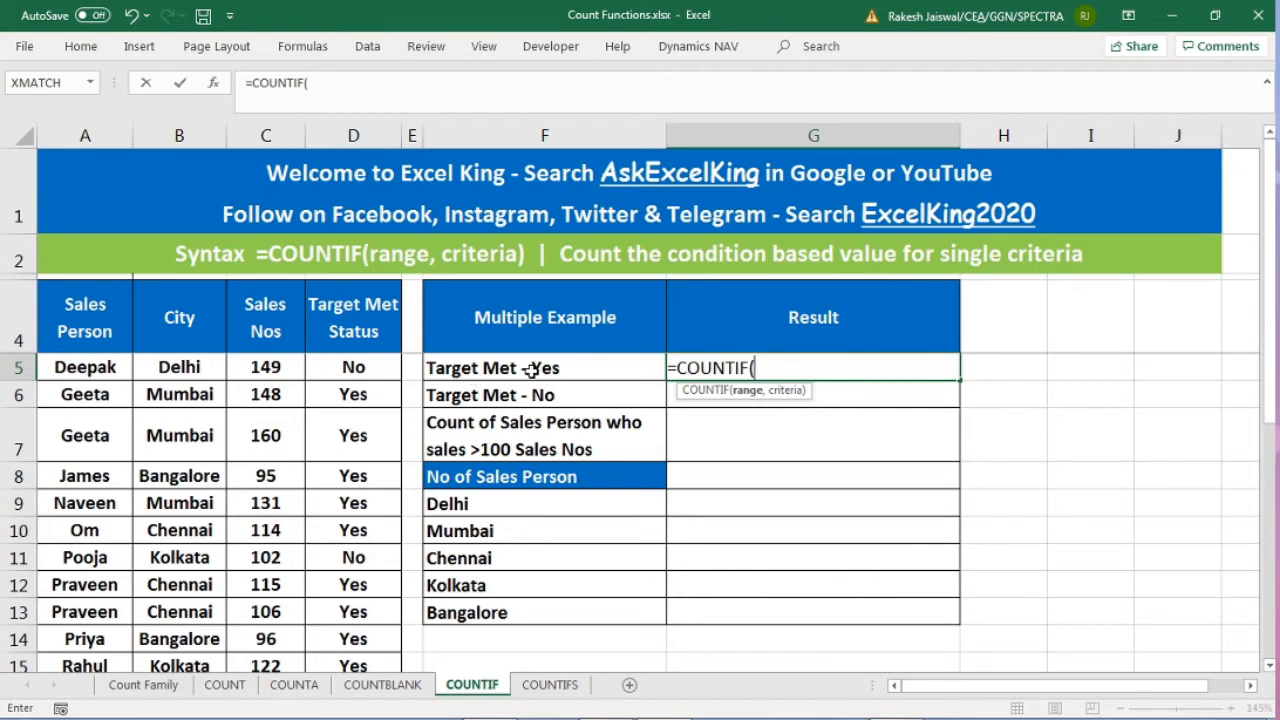
pyautogui.moveTo(362, 367); pyautogui.dragTo(370, 462)
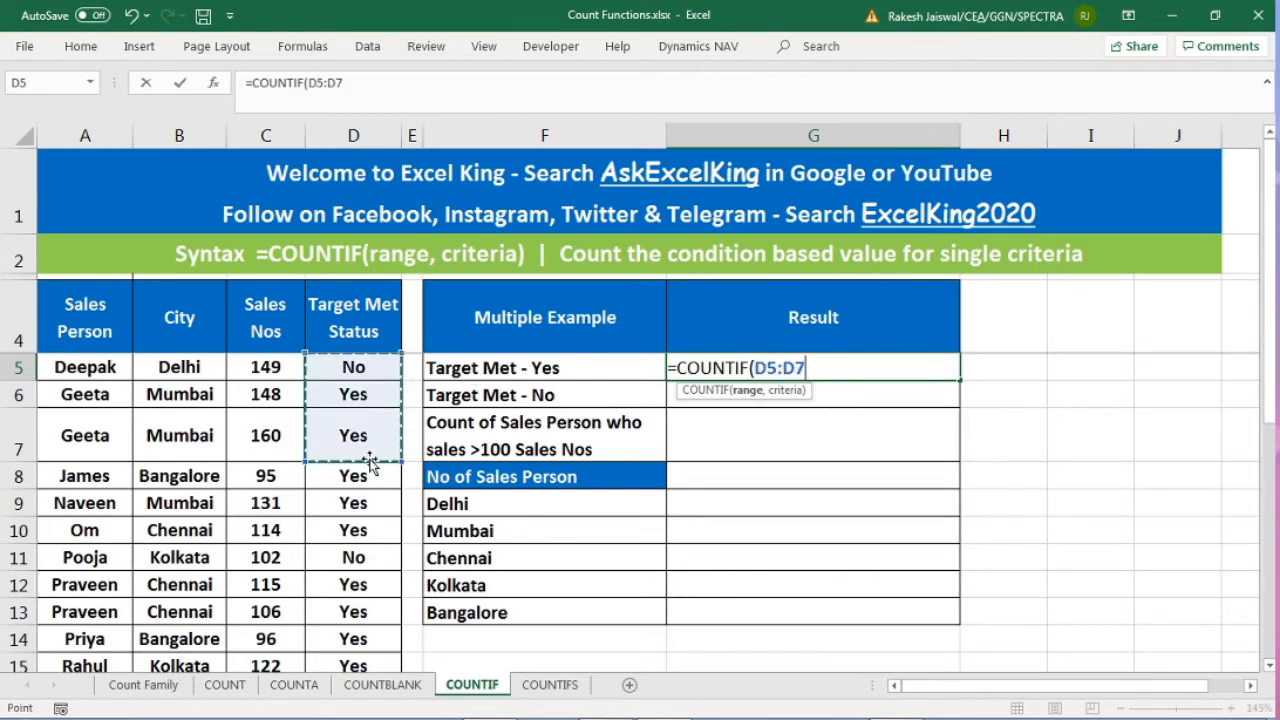
pyautogui.moveTo(346, 367); pyautogui.dragTo(354, 588)
pyautogui.click(355, 313)
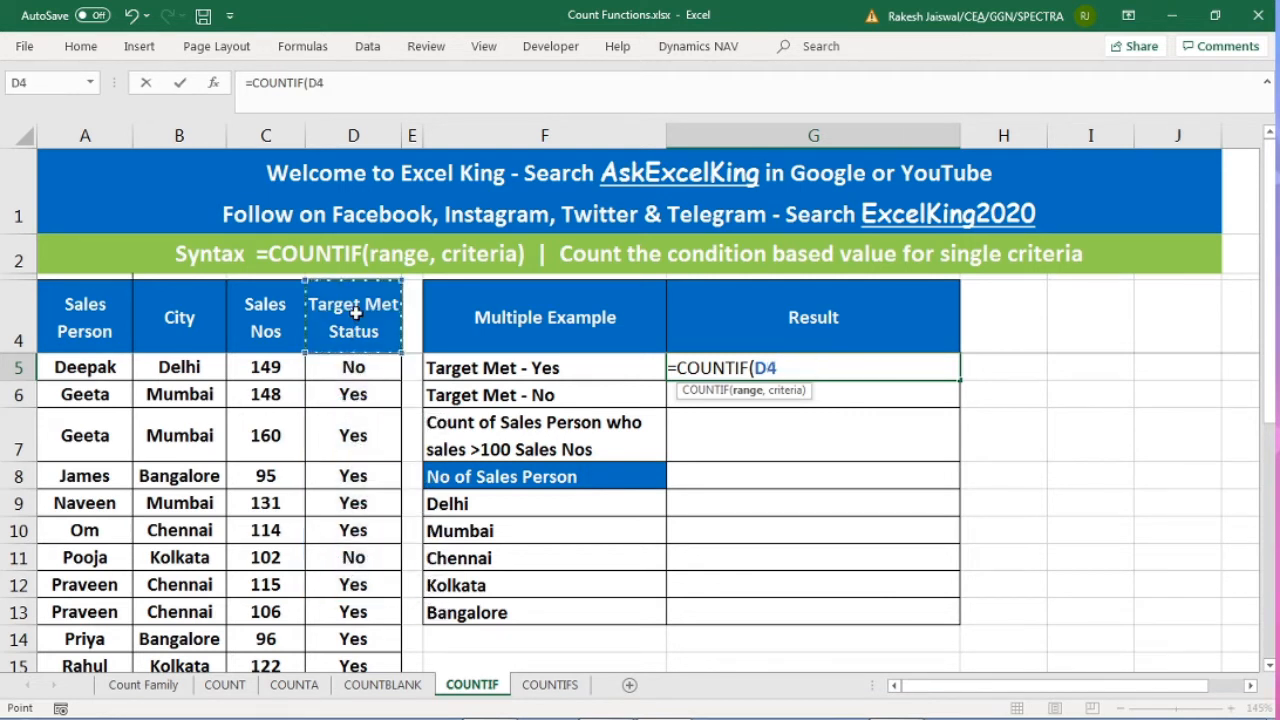
pyautogui.click(355, 366)
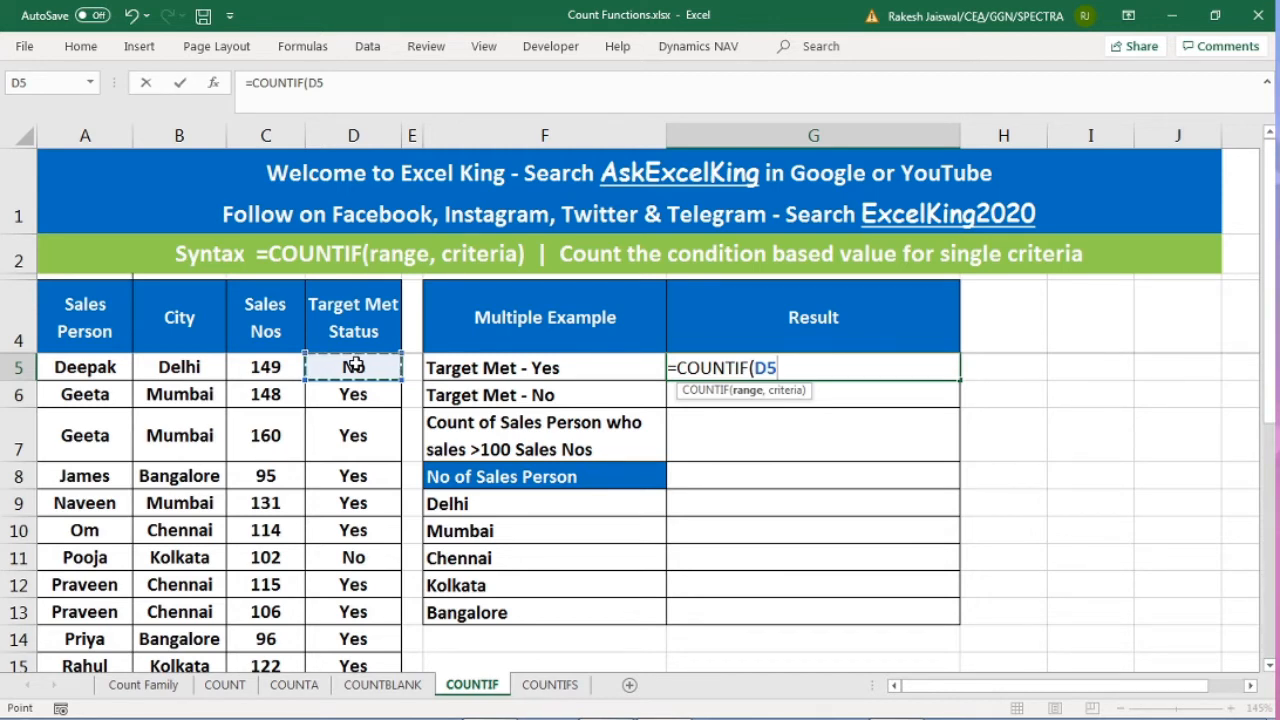
pyautogui.hotkey('ctrl', 'shift', 'Down')
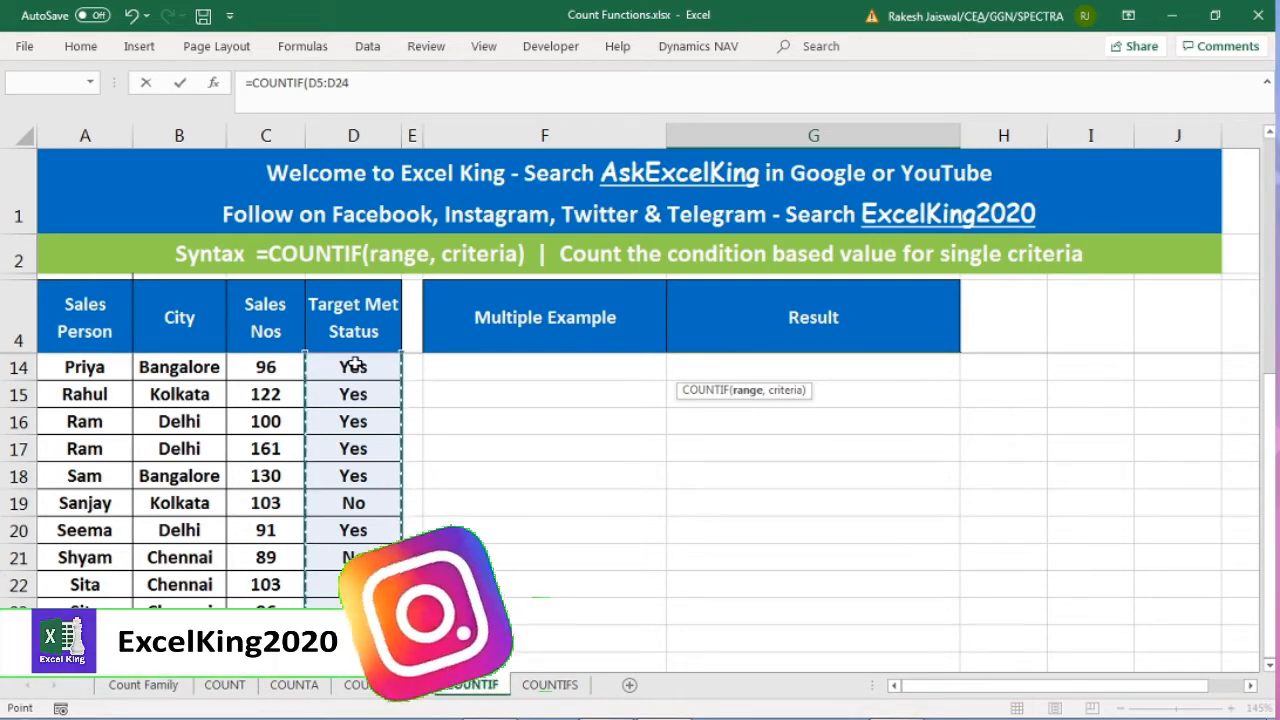
pyautogui.scroll(3, 355, 366)
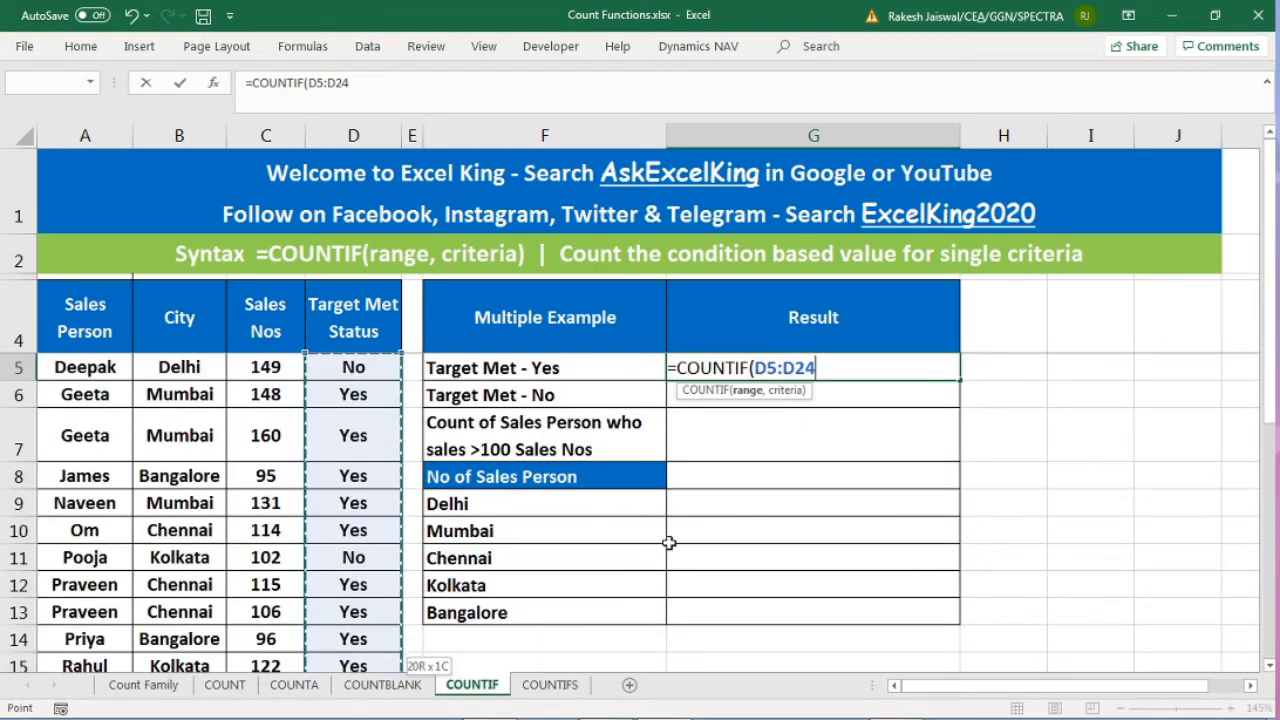
# Step: Complete the G5 formula with the criterion "Yes" as =COUNTIF(D5:D24,"Yes") and check the entered formula
pyautogui.write(',')
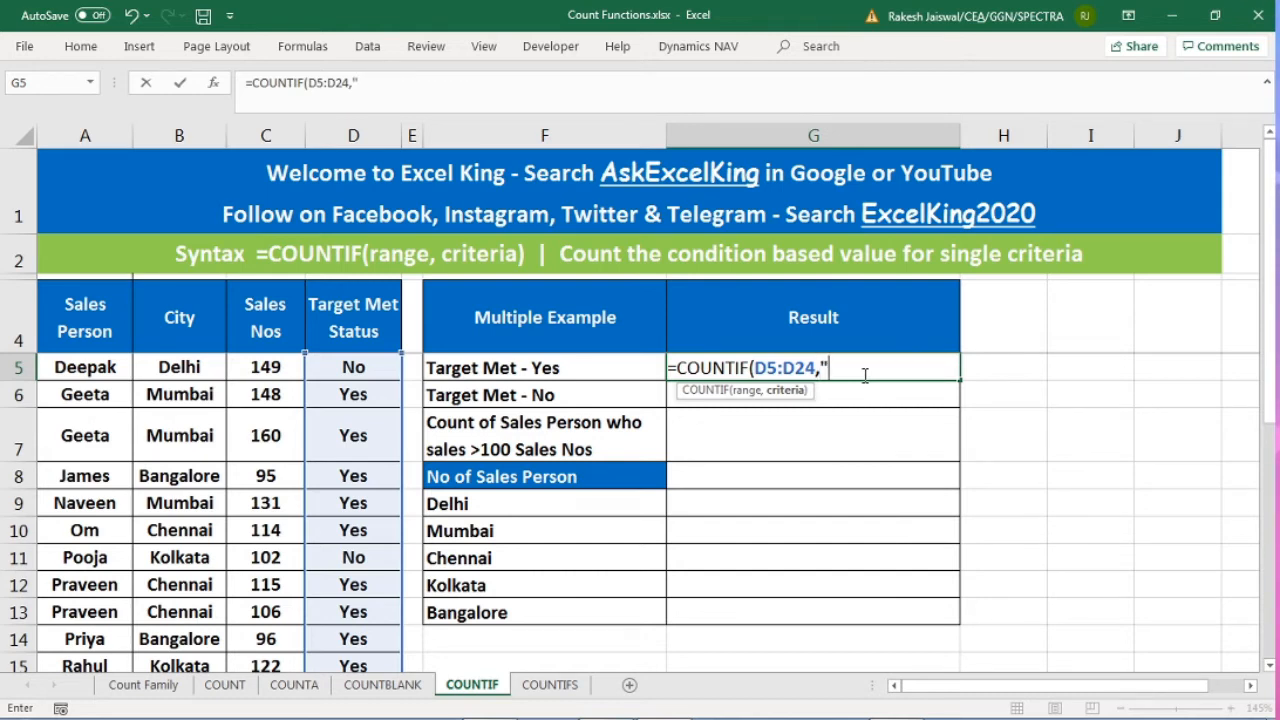
pyautogui.write('Yes')
pyautogui.write(')')
pyautogui.press('Return')
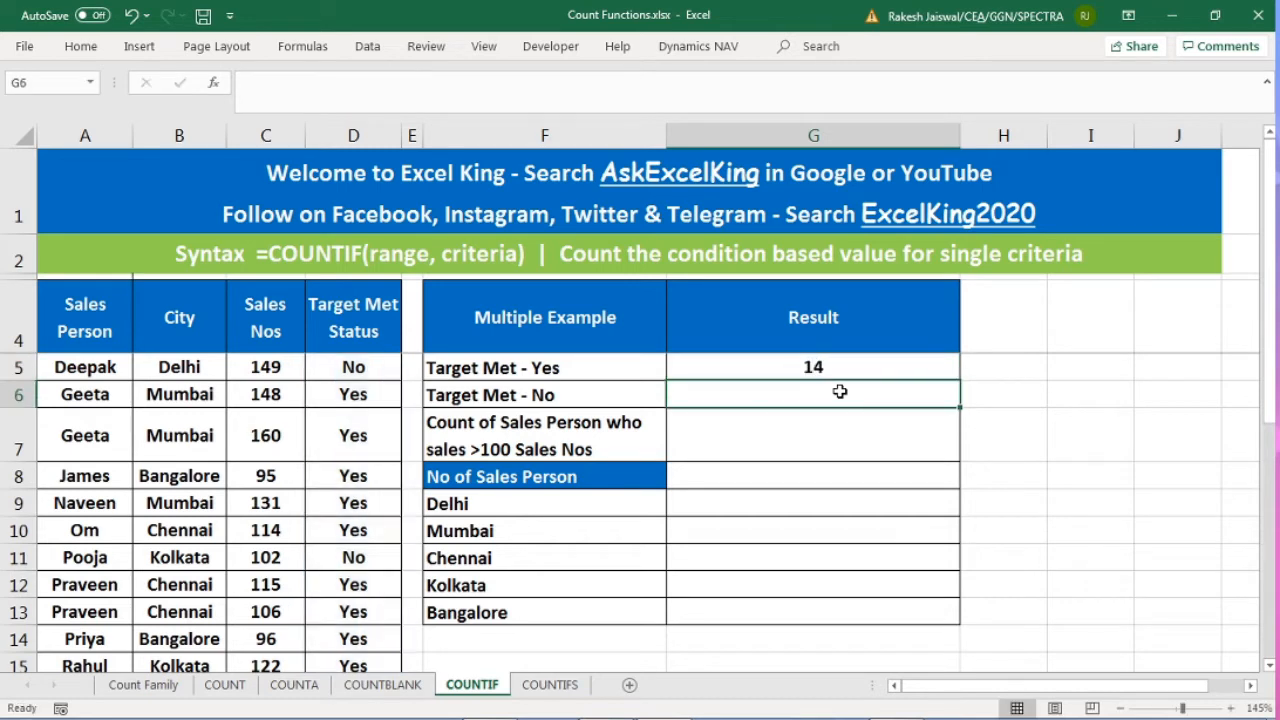
pyautogui.click(840, 370)
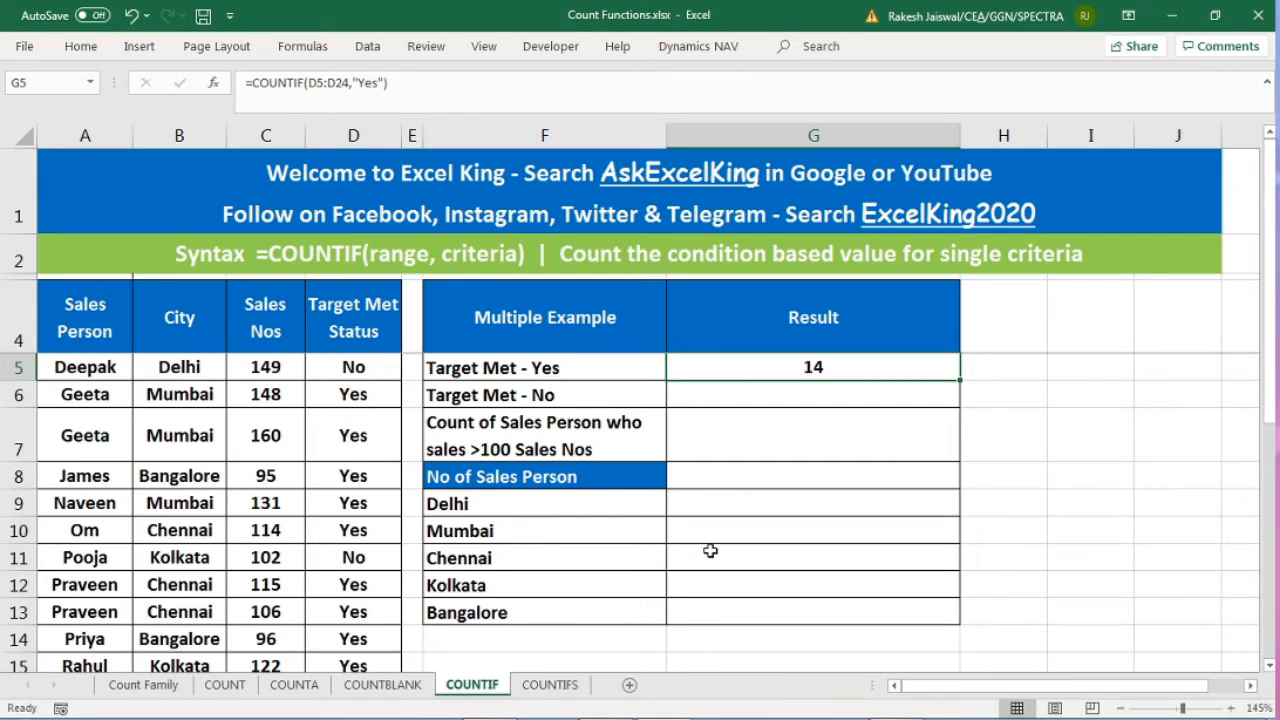
# Step: Enter =COUNTIF(D5:D24,"No") in G6 to count the Target Met - No entries and check the entered formula
pyautogui.click(790, 398)
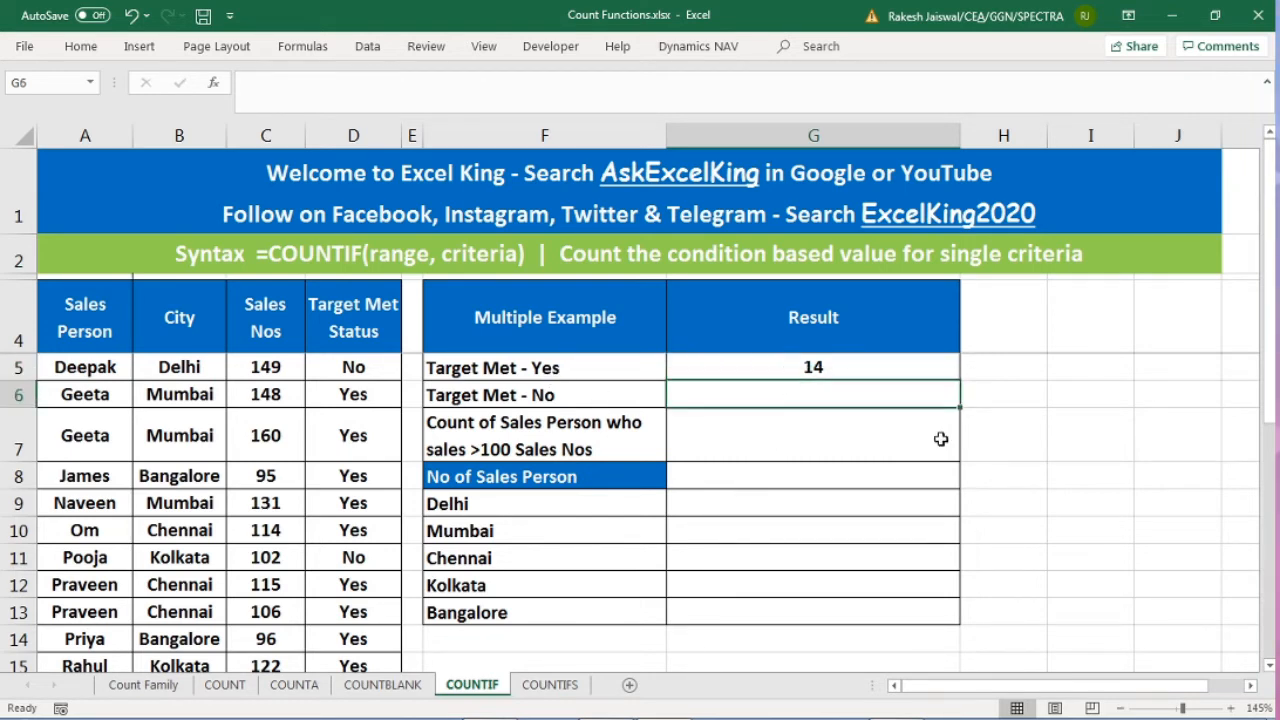
pyautogui.write('=count')
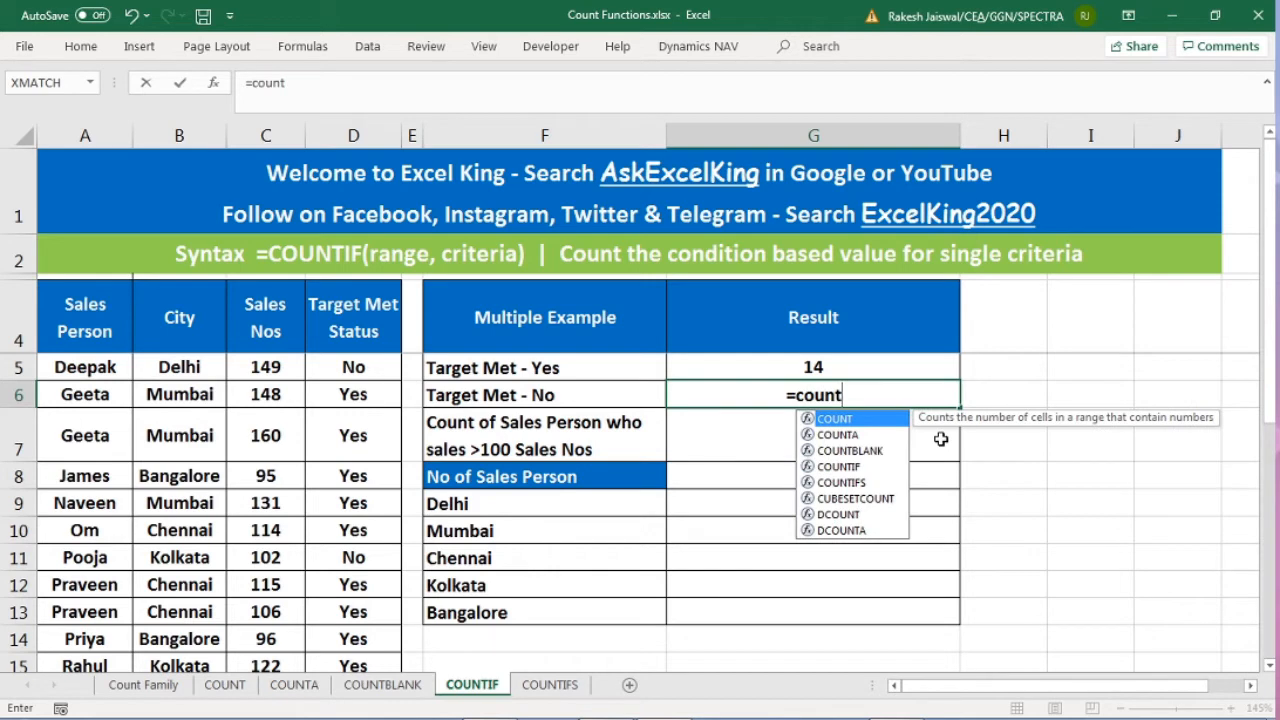
pyautogui.write('if')
pyautogui.press('Tab')
pyautogui.click(355, 367)
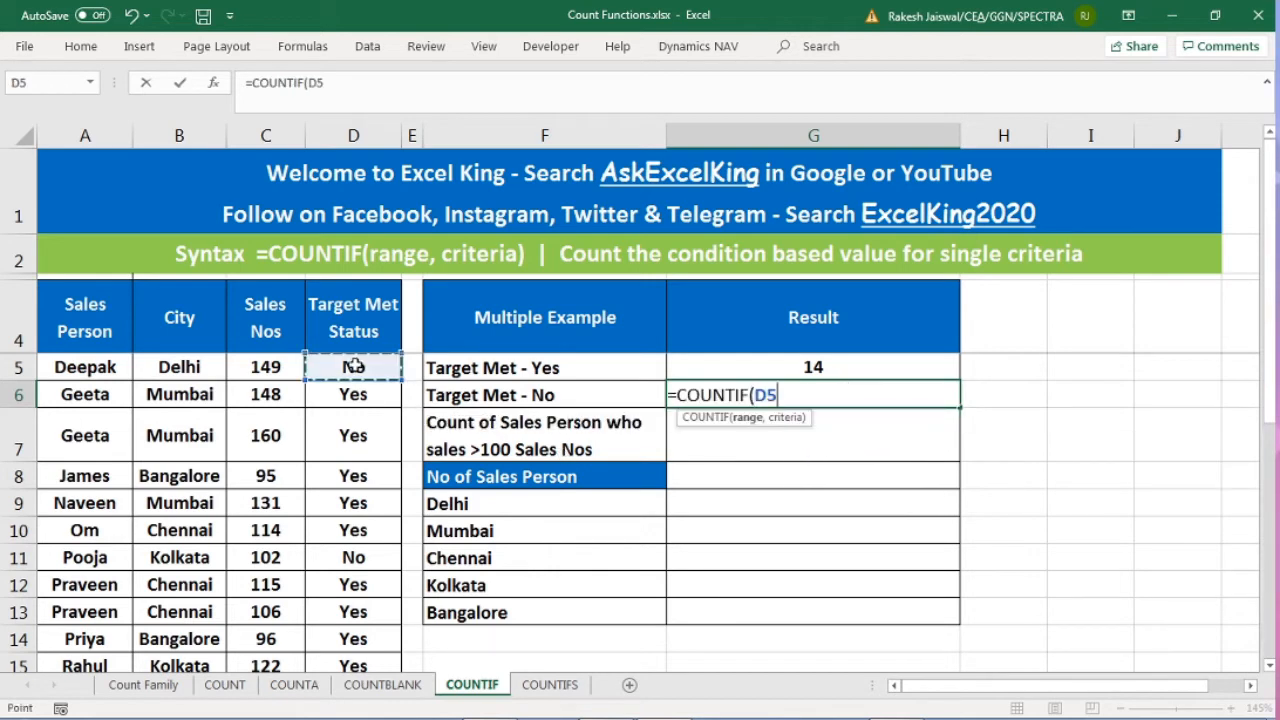
pyautogui.hotkey('ctrl', 'shift', 'Down')
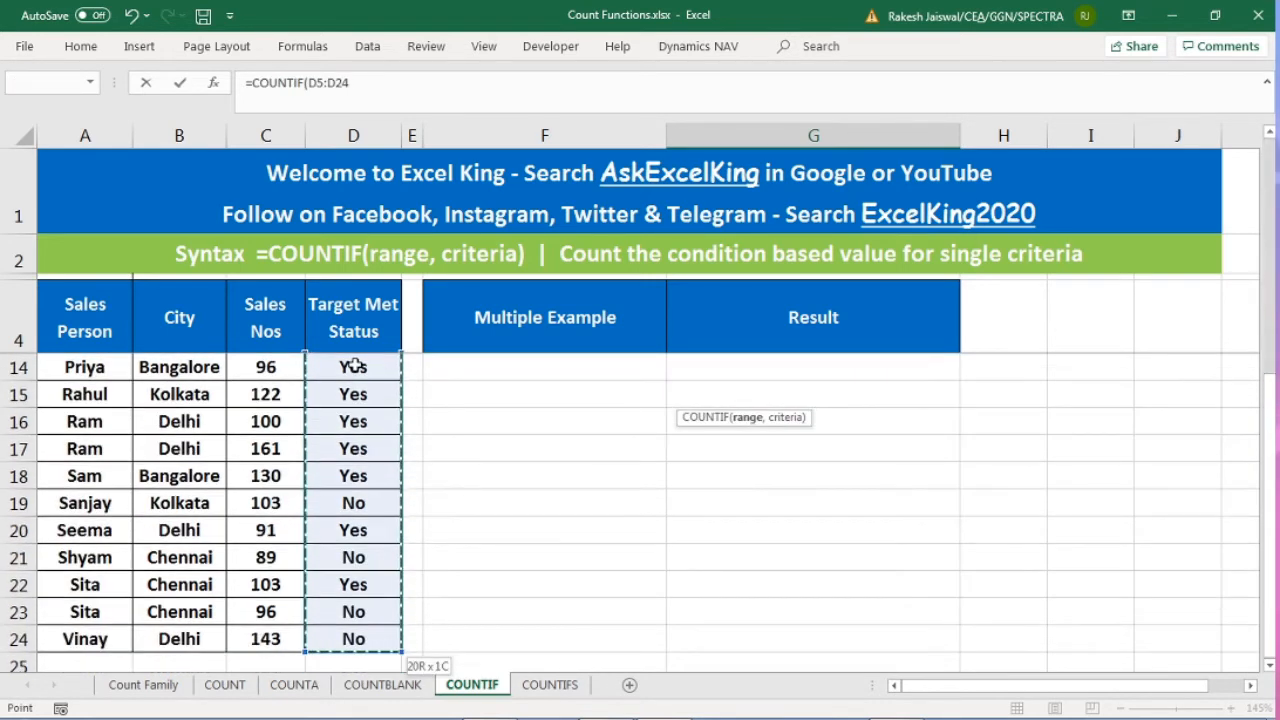
pyautogui.write(',')
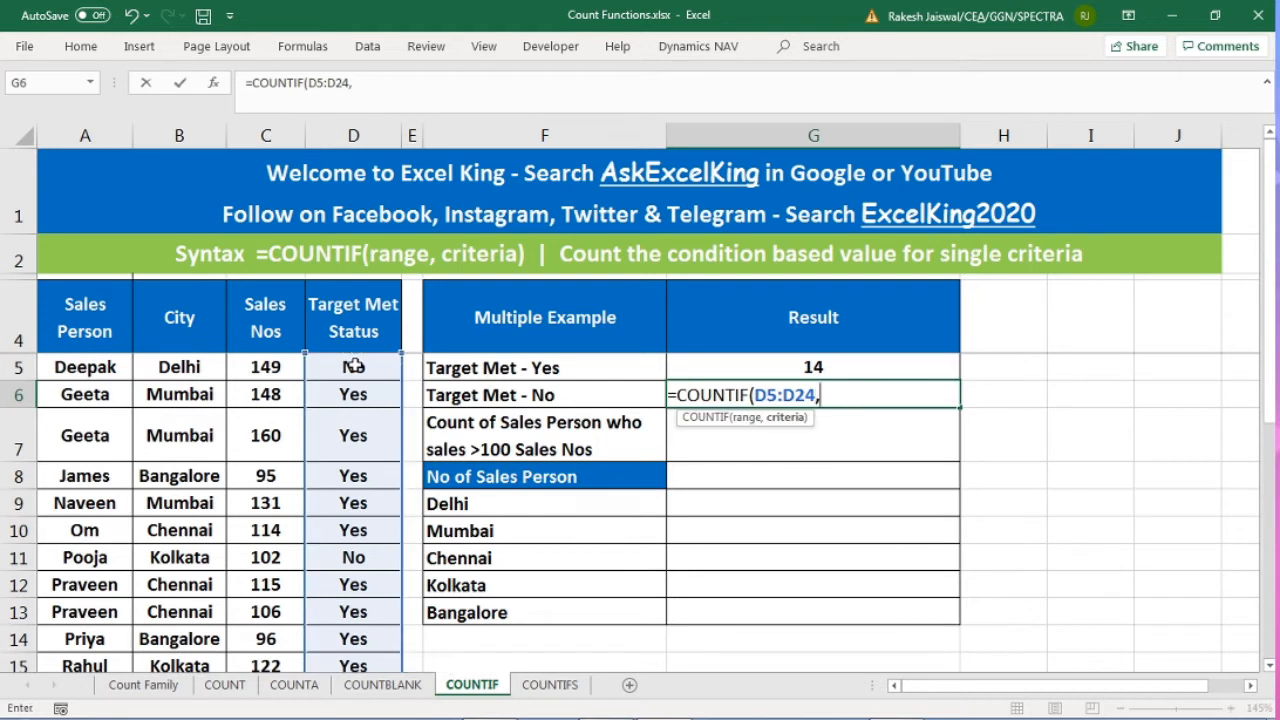
pyautogui.write('"No')
pyautogui.write(')')
pyautogui.press('Return')
pyautogui.click(760, 391)
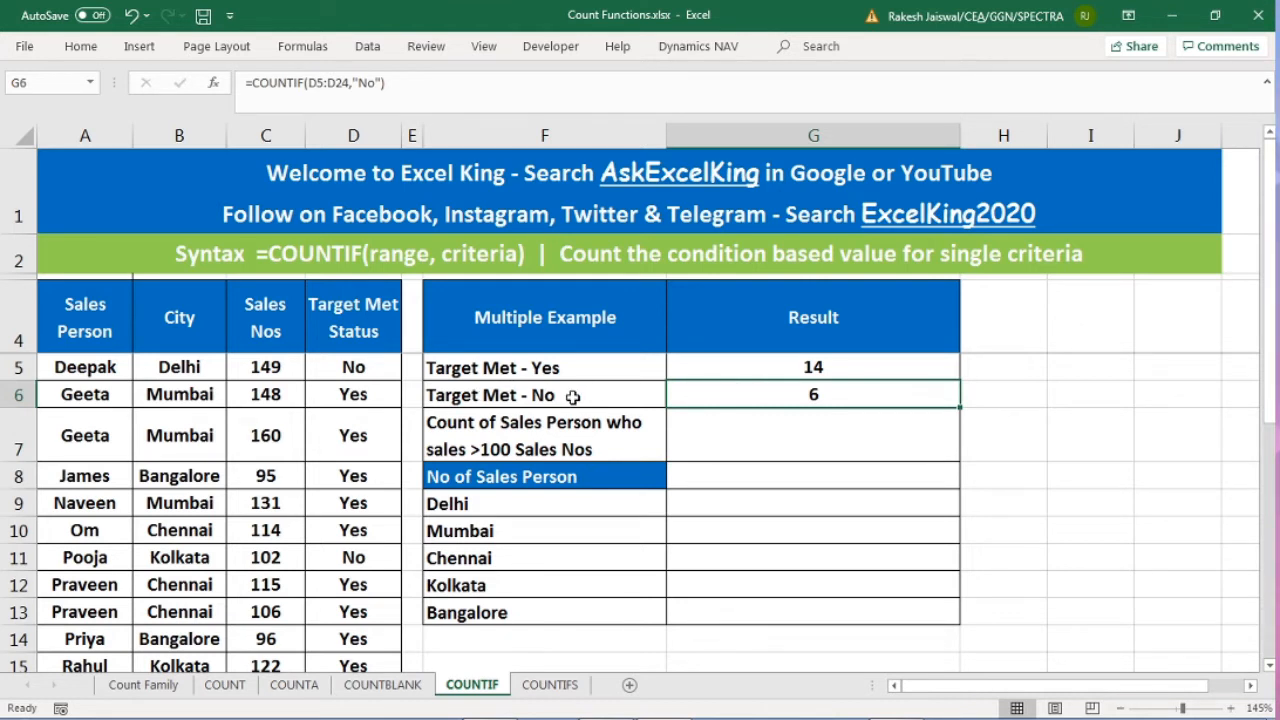
# Step: Enter =COUNTIF(C5:C24,">100") in G7 to count the sales persons with Sales Nos above 100
pyautogui.click(737, 425)
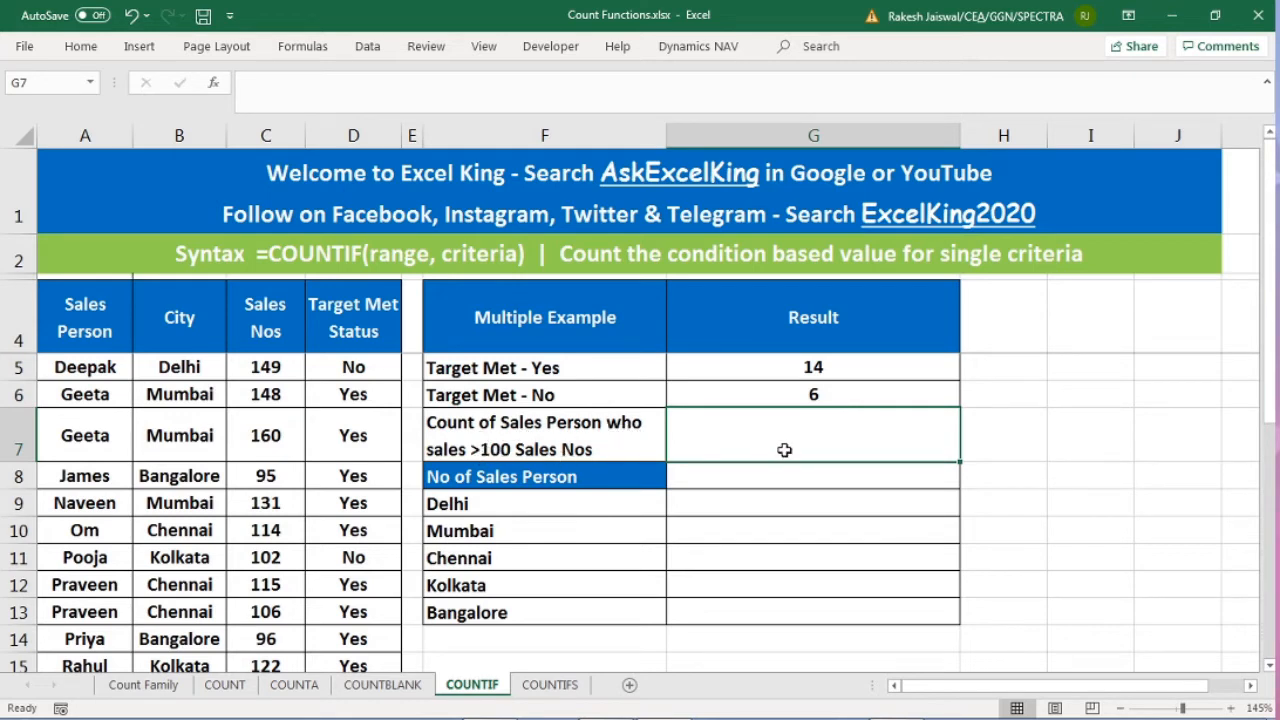
pyautogui.write('=count')
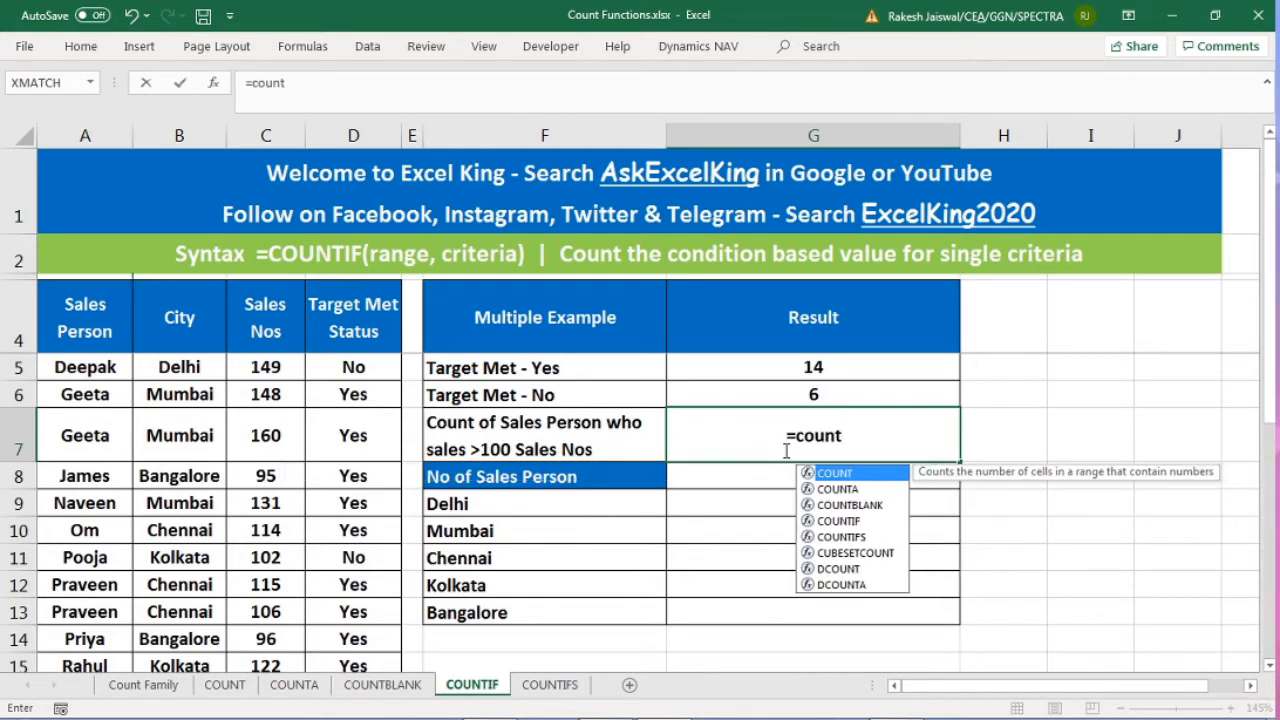
pyautogui.write('if')
pyautogui.press('Tab')
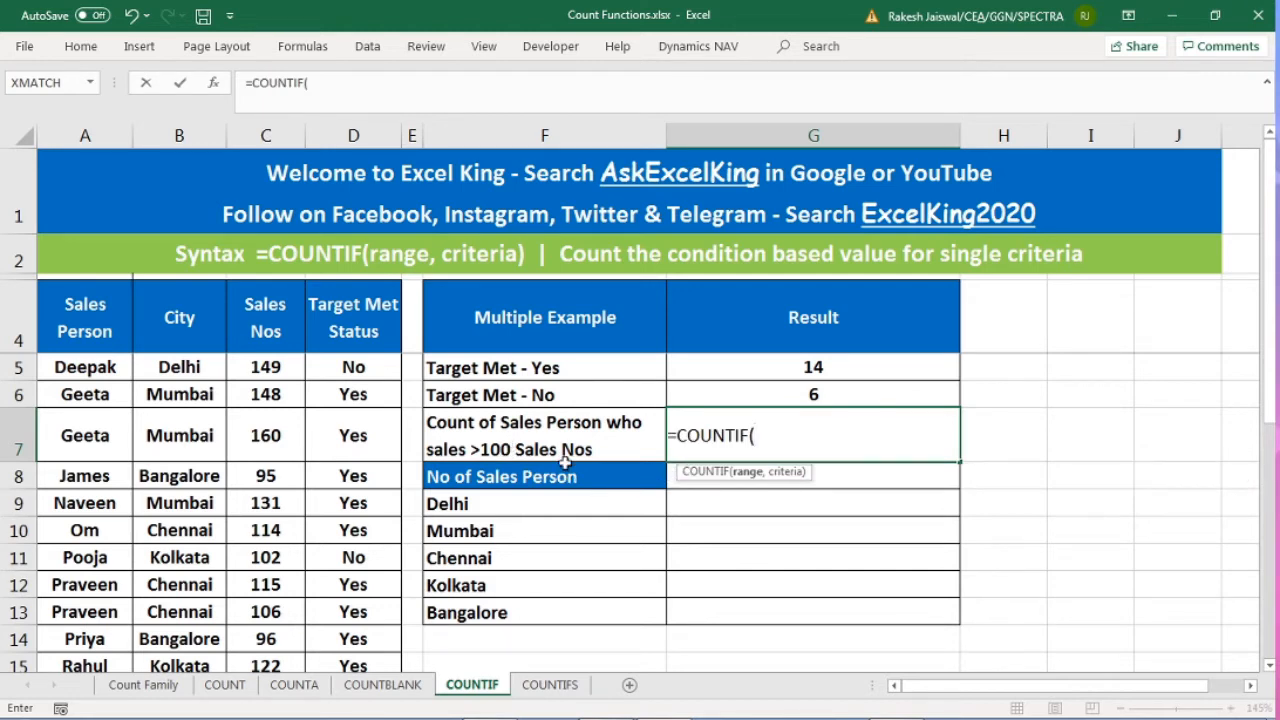
pyautogui.click(278, 367)
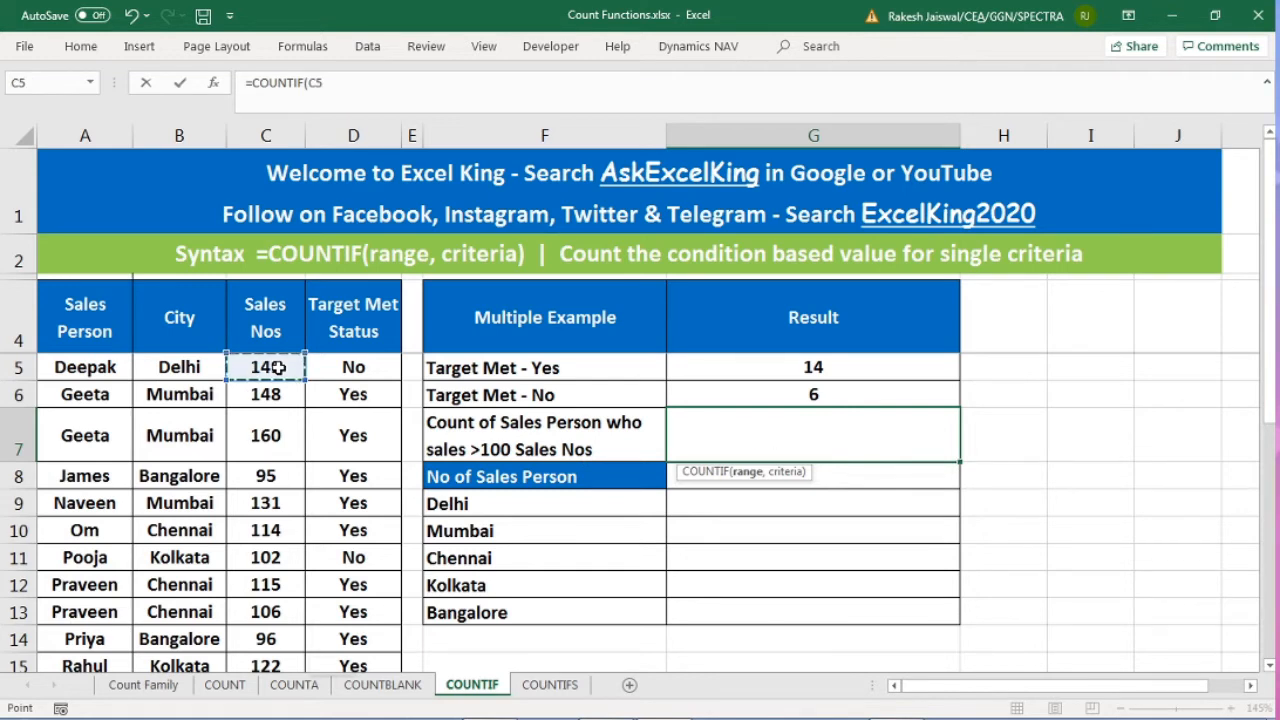
pyautogui.hotkey('ctrl', 'shift', 'Down')
pyautogui.scroll(3, 315, 347)
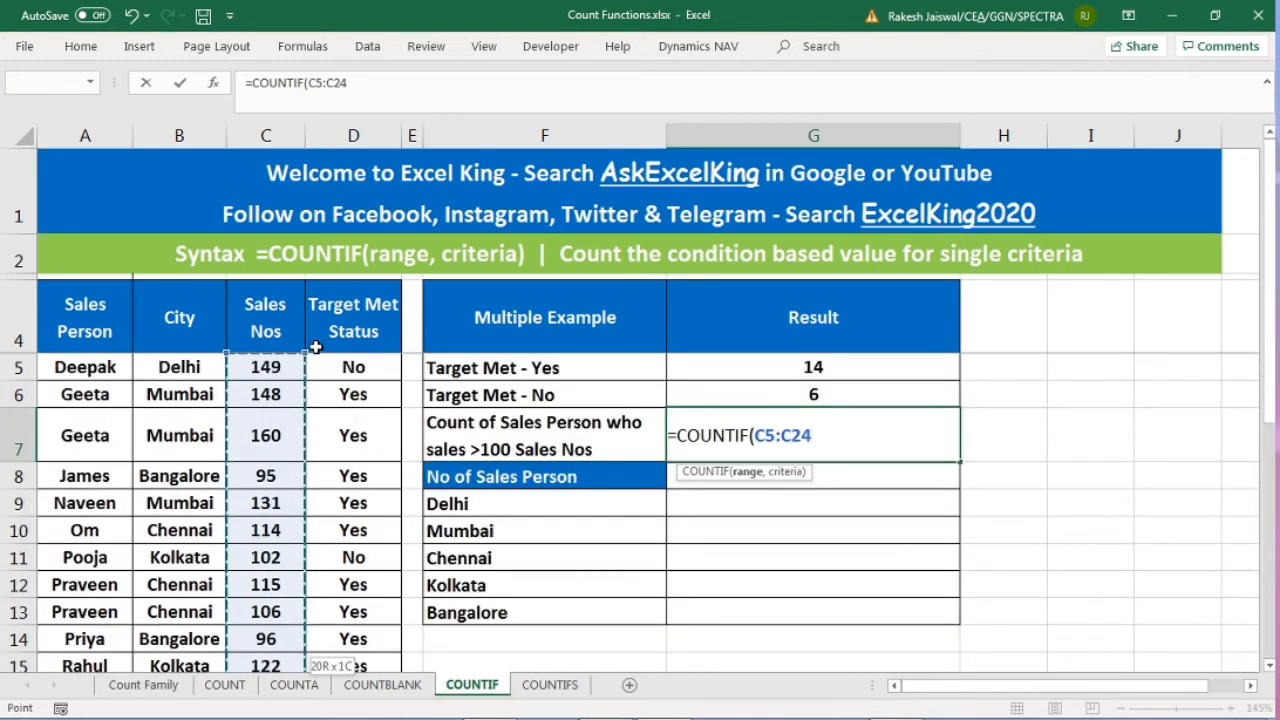
pyautogui.write(',">100')
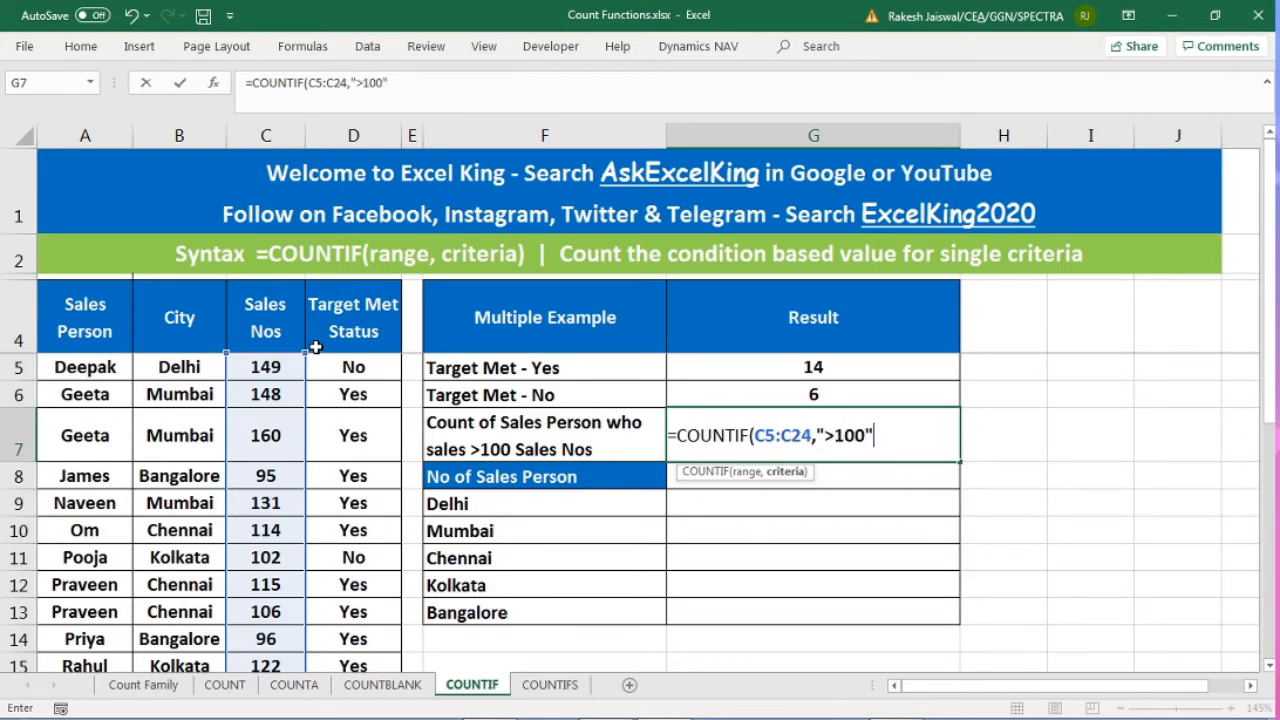
pyautogui.write(')')
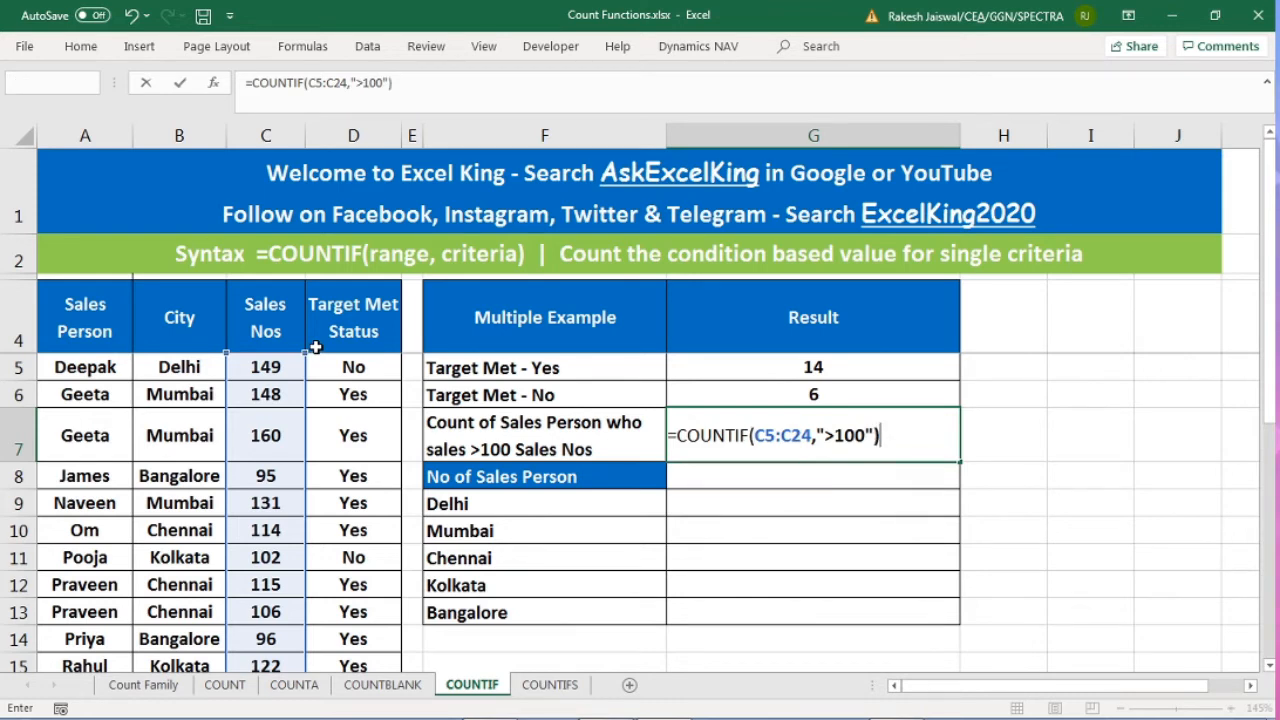
pyautogui.press('Return')
pyautogui.click(756, 422)
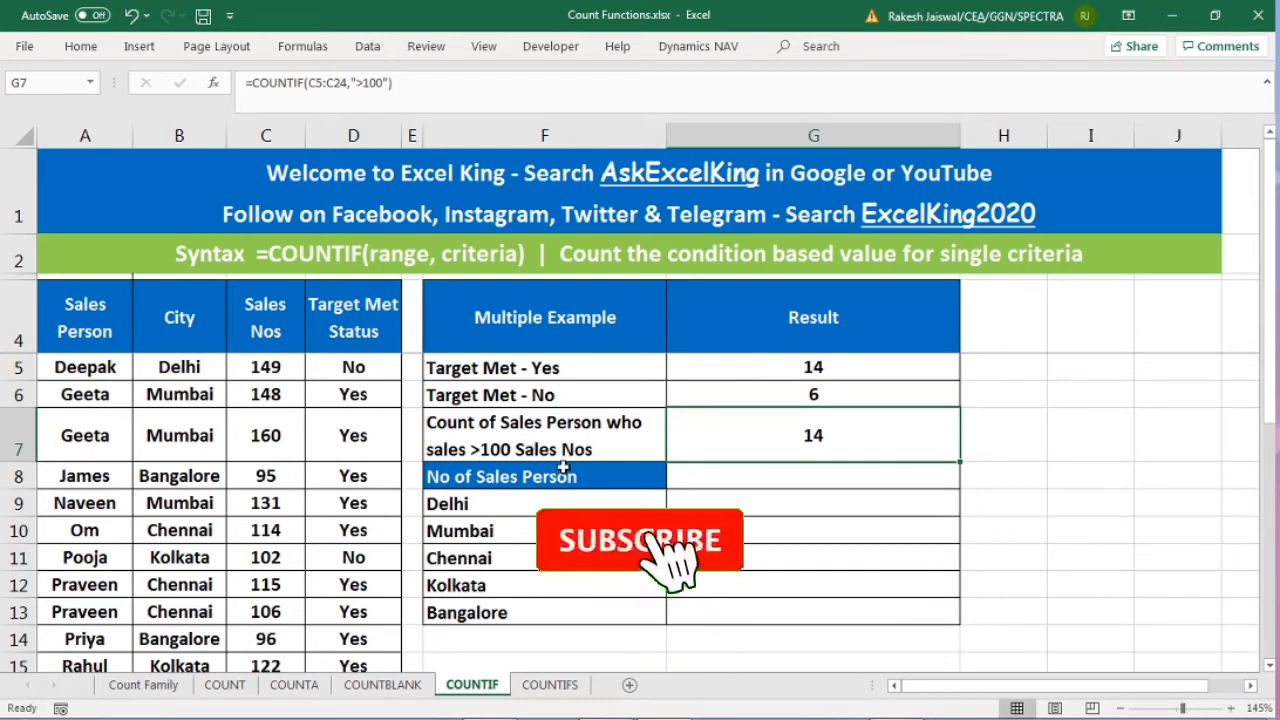
# Step: Review the No of Sales Person heading and the five cities listed under it, from Delhi to Bangalore
pyautogui.click(522, 484)
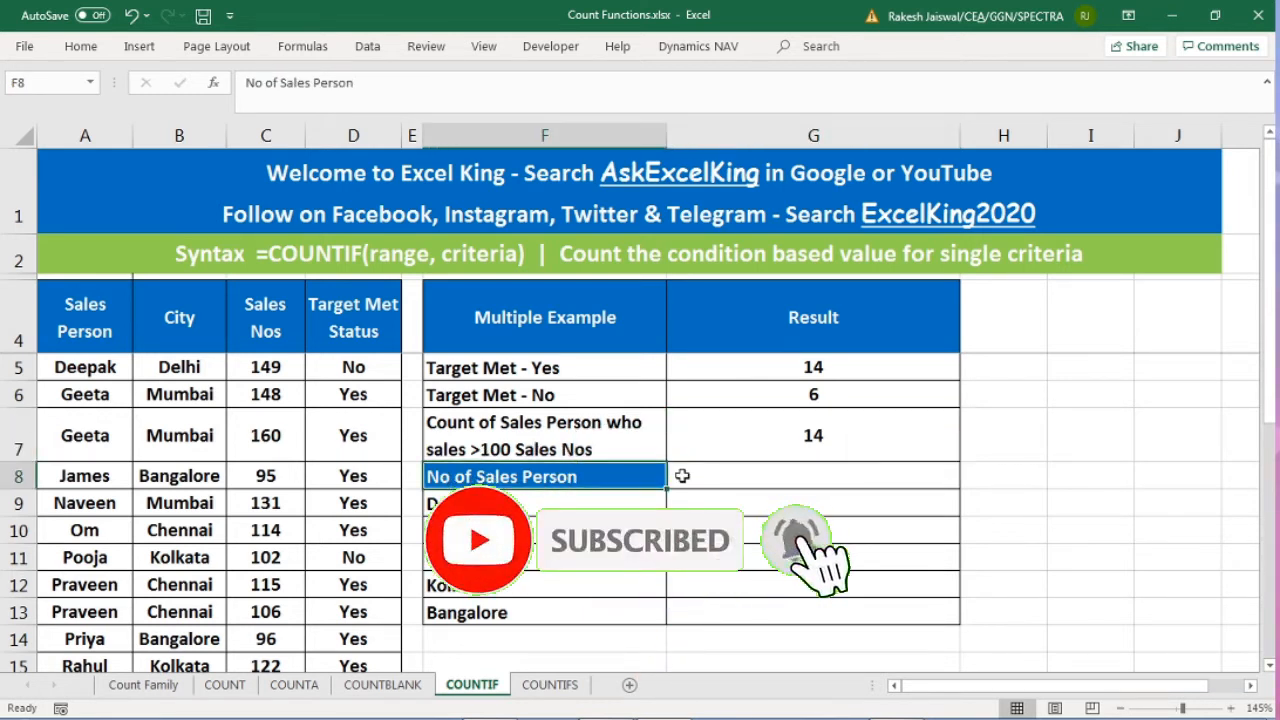
pyautogui.click(535, 500)
pyautogui.click(522, 530)
pyautogui.click(515, 557)
pyautogui.click(509, 587)
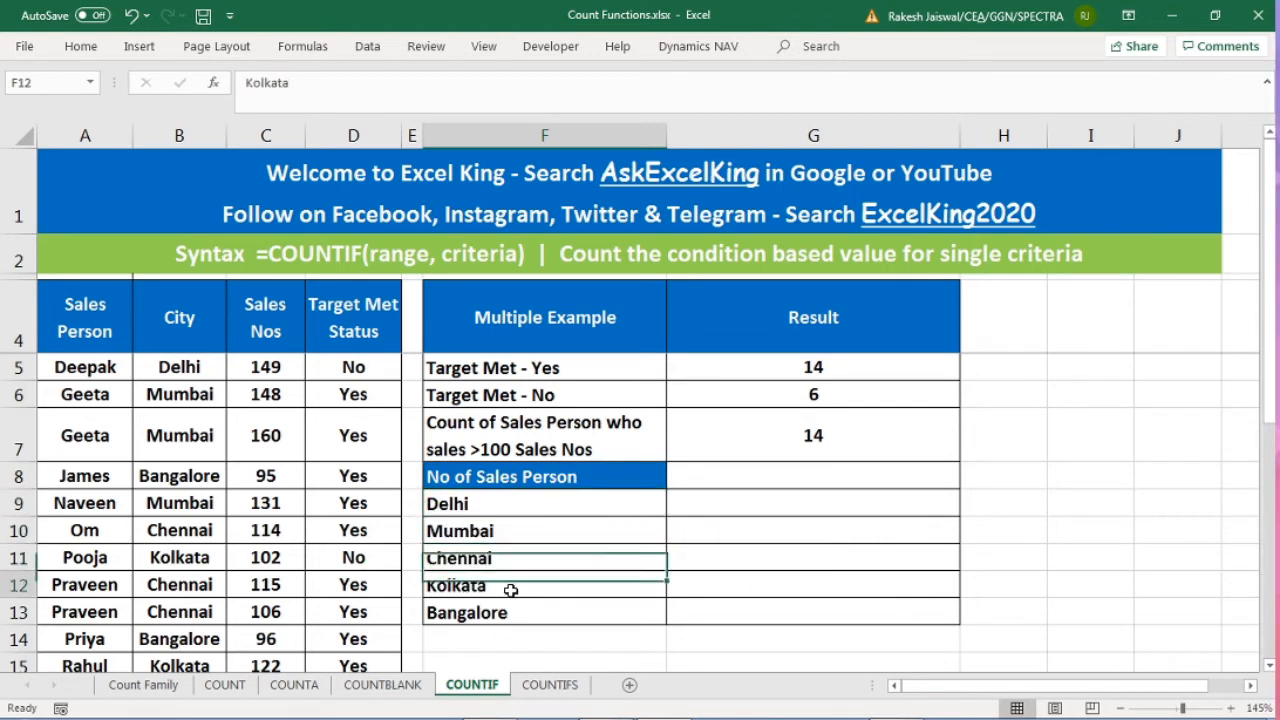
pyautogui.click(509, 617)
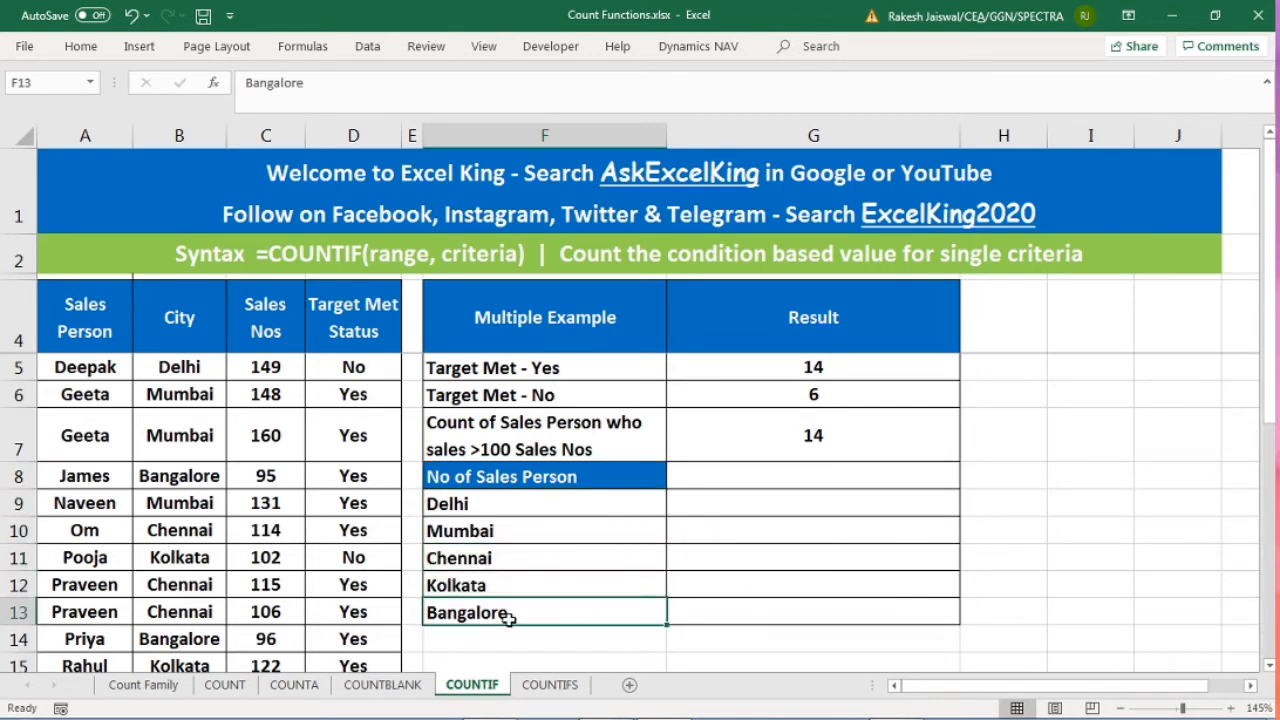
# Step: Enter =COUNTIF(B5:B24,F9) in G9, using the Delhi label cell as the criterion for the City column
pyautogui.click(750, 497)
pyautogui.write('=coun')
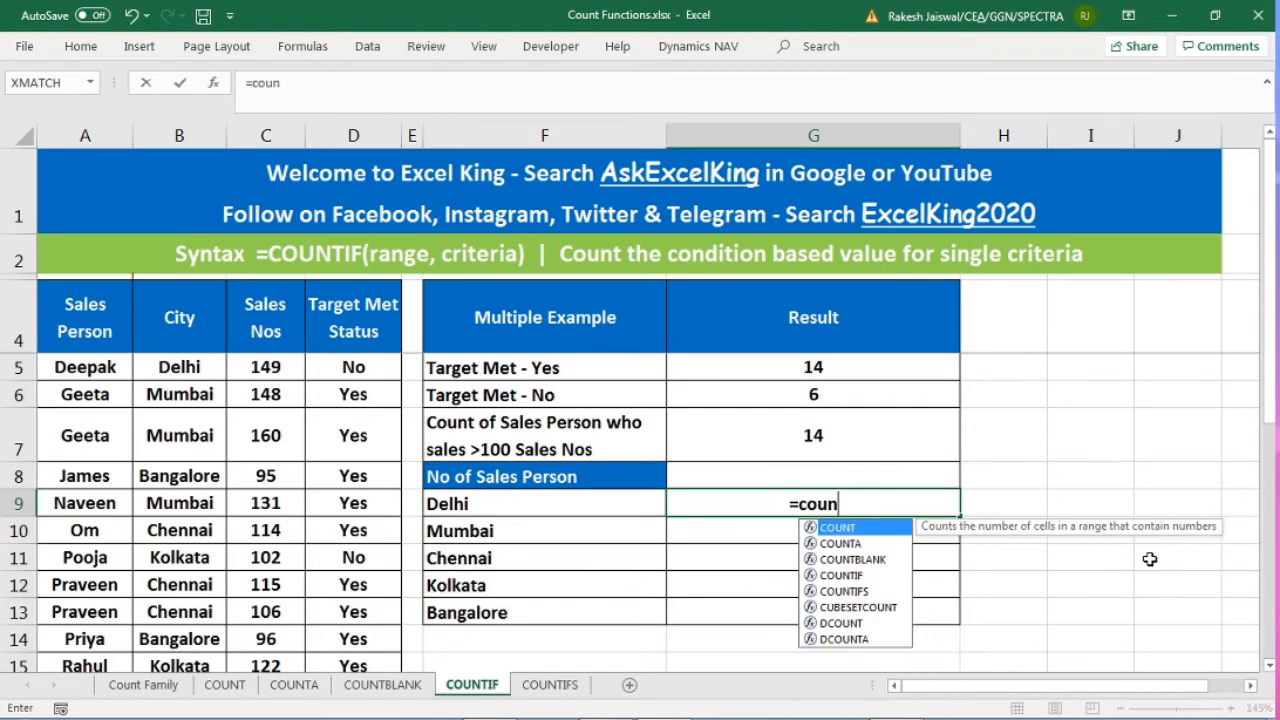
pyautogui.write('tif')
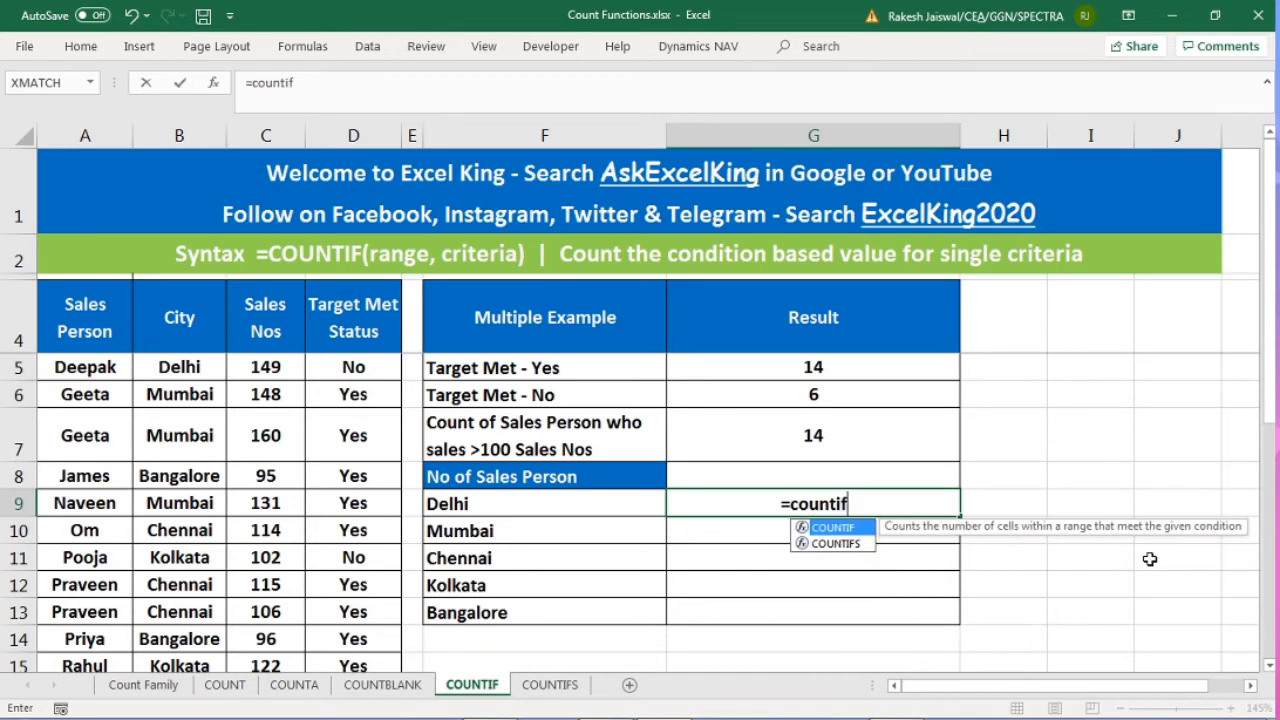
pyautogui.press('Tab')
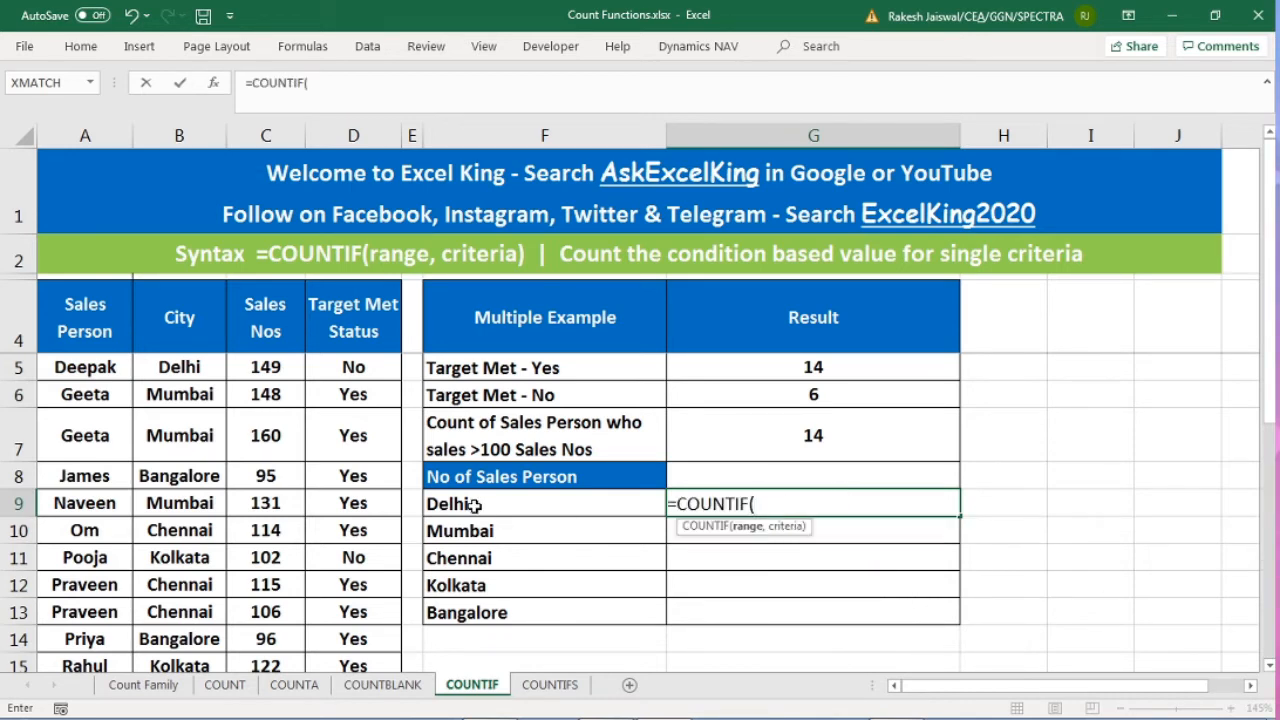
pyautogui.click(166, 367)
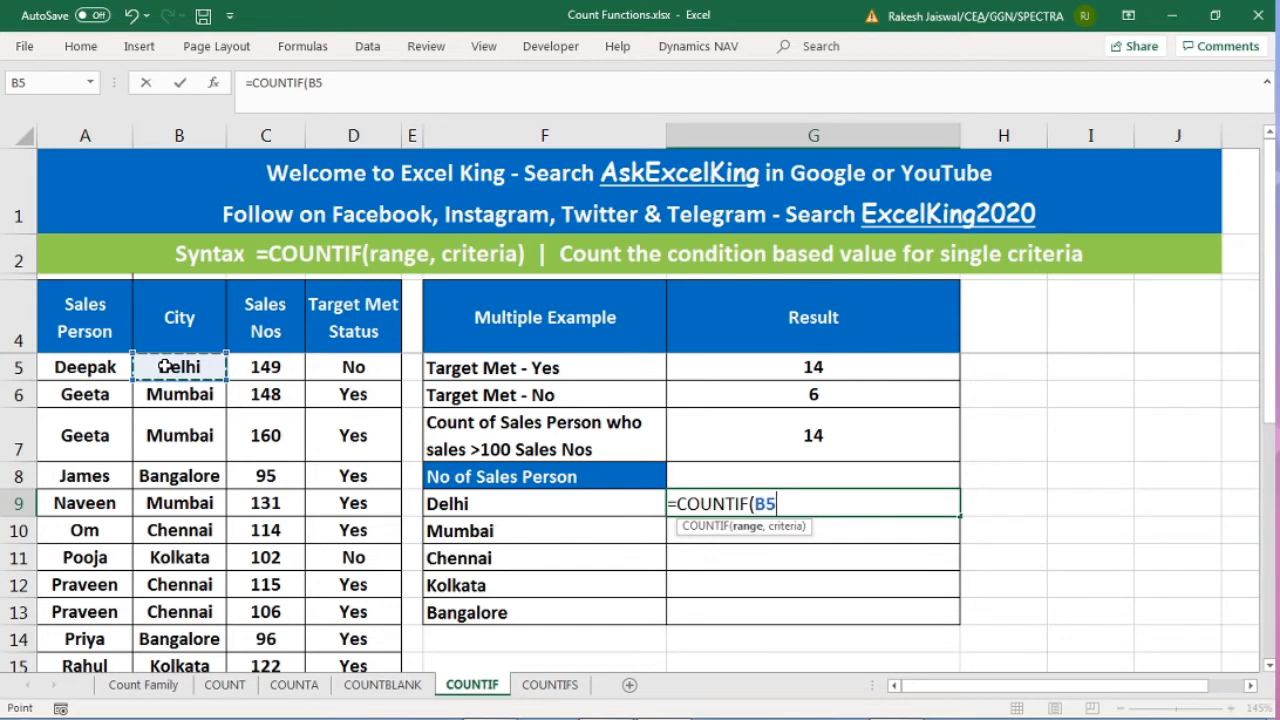
pyautogui.hotkey('ctrl', 'shift', 'Down')
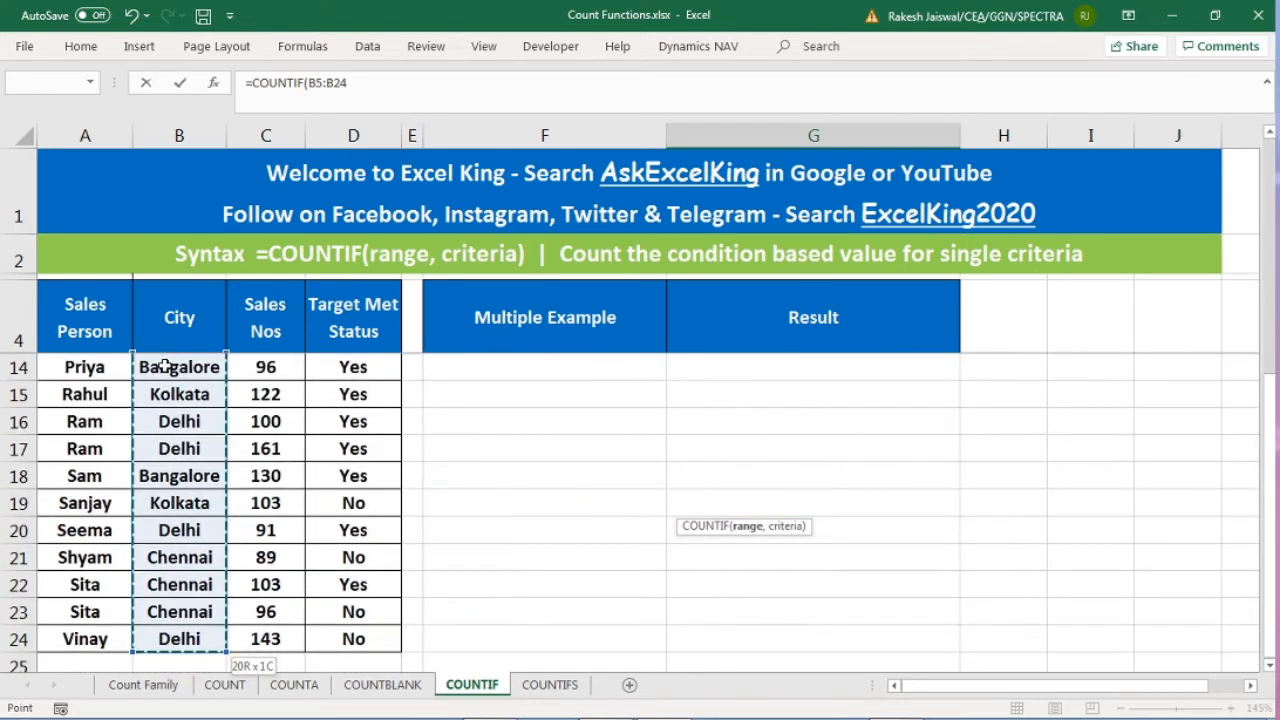
pyautogui.scroll(3, 595, 484)
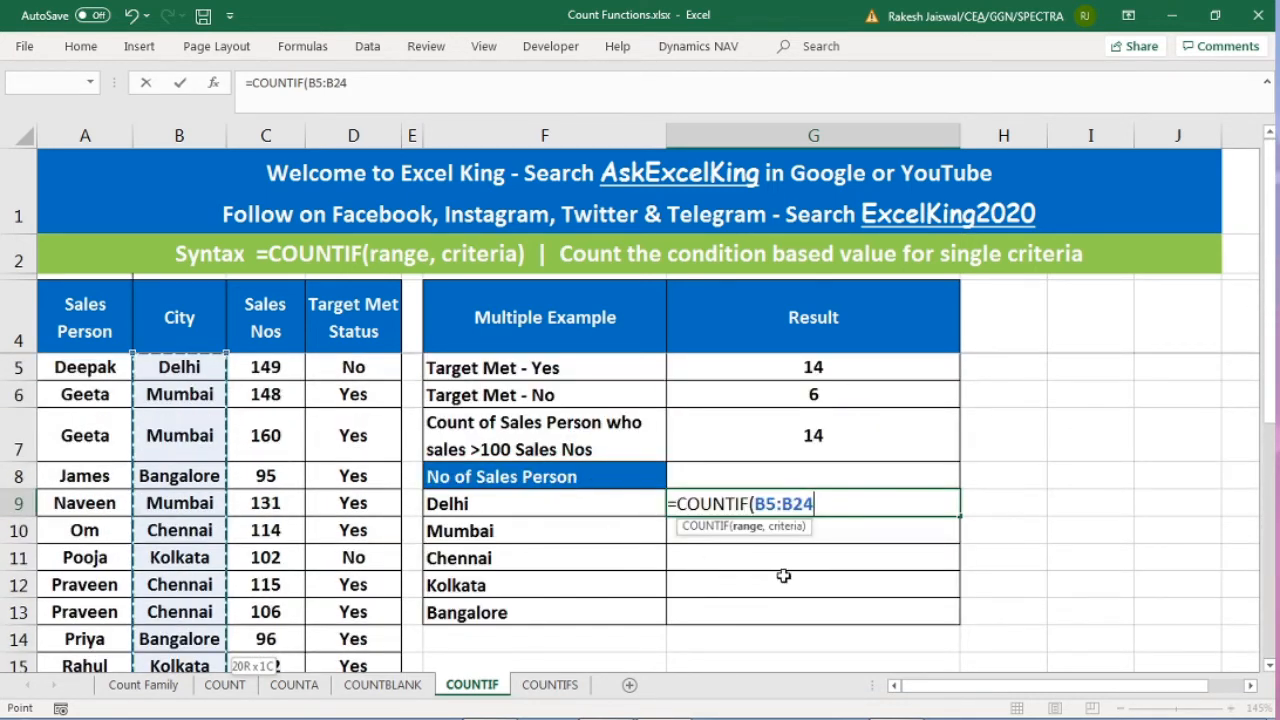
pyautogui.write(',')
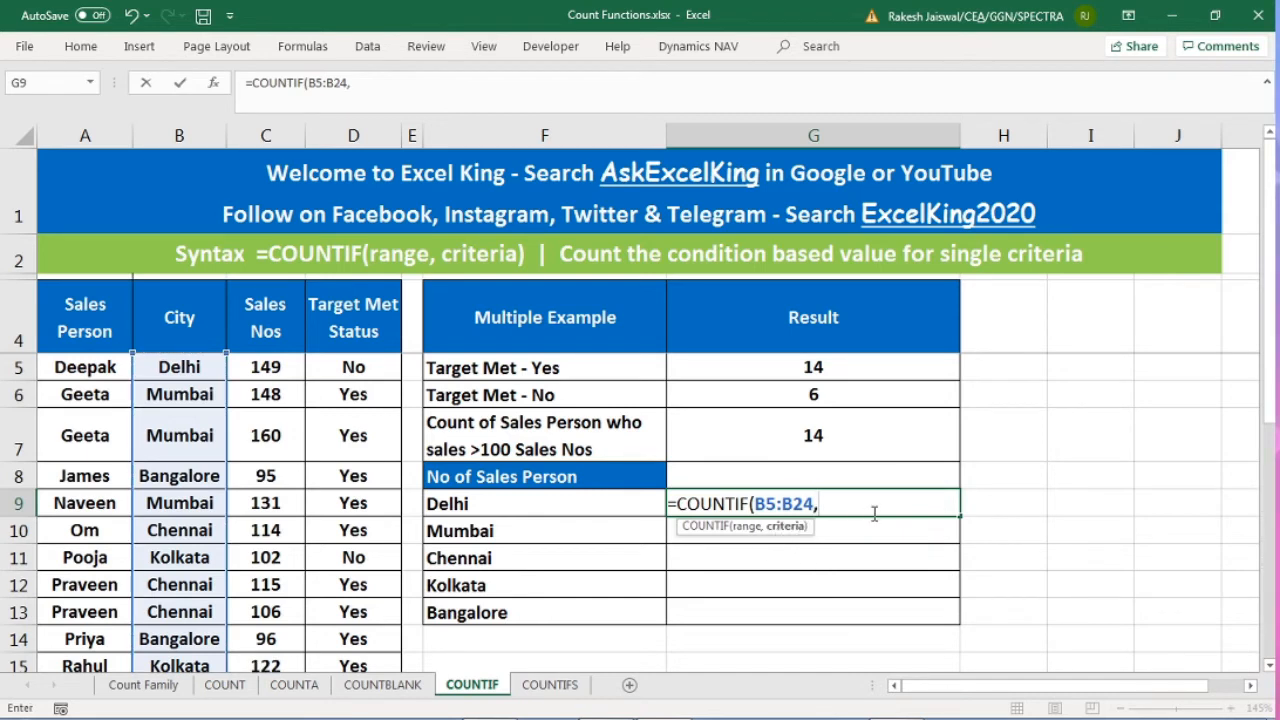
pyautogui.click(478, 507)
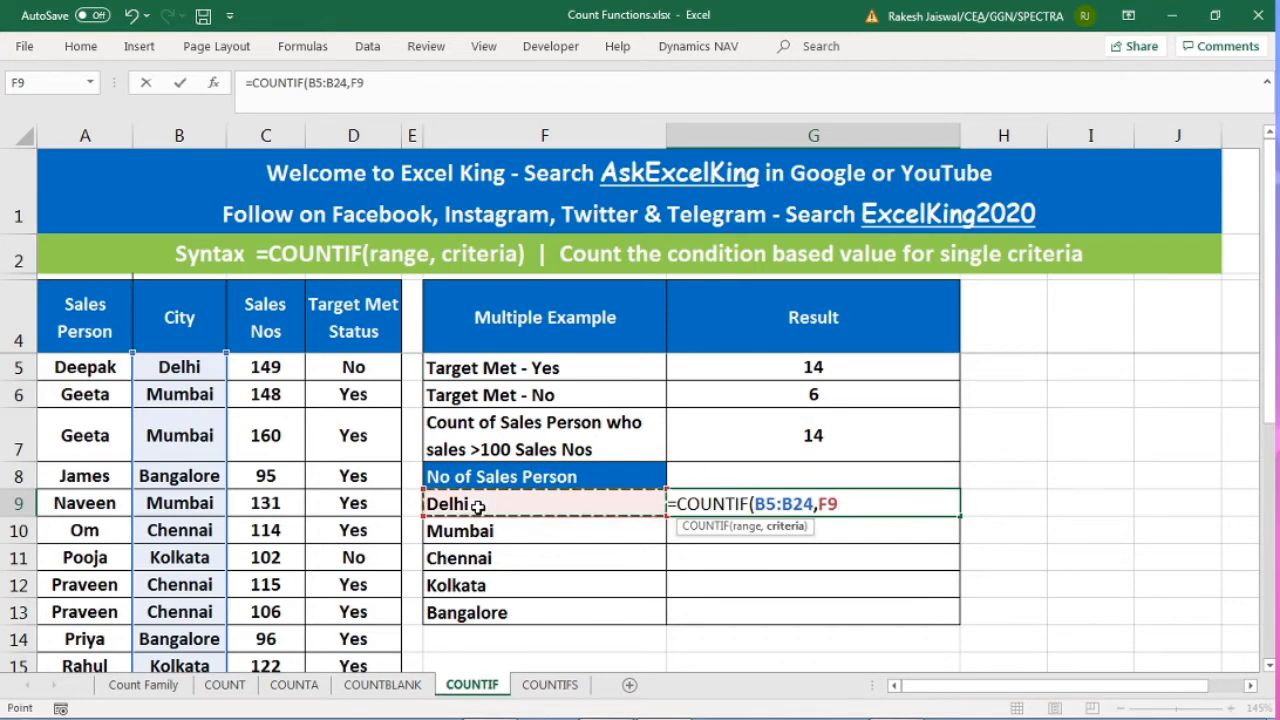
pyautogui.write(')')
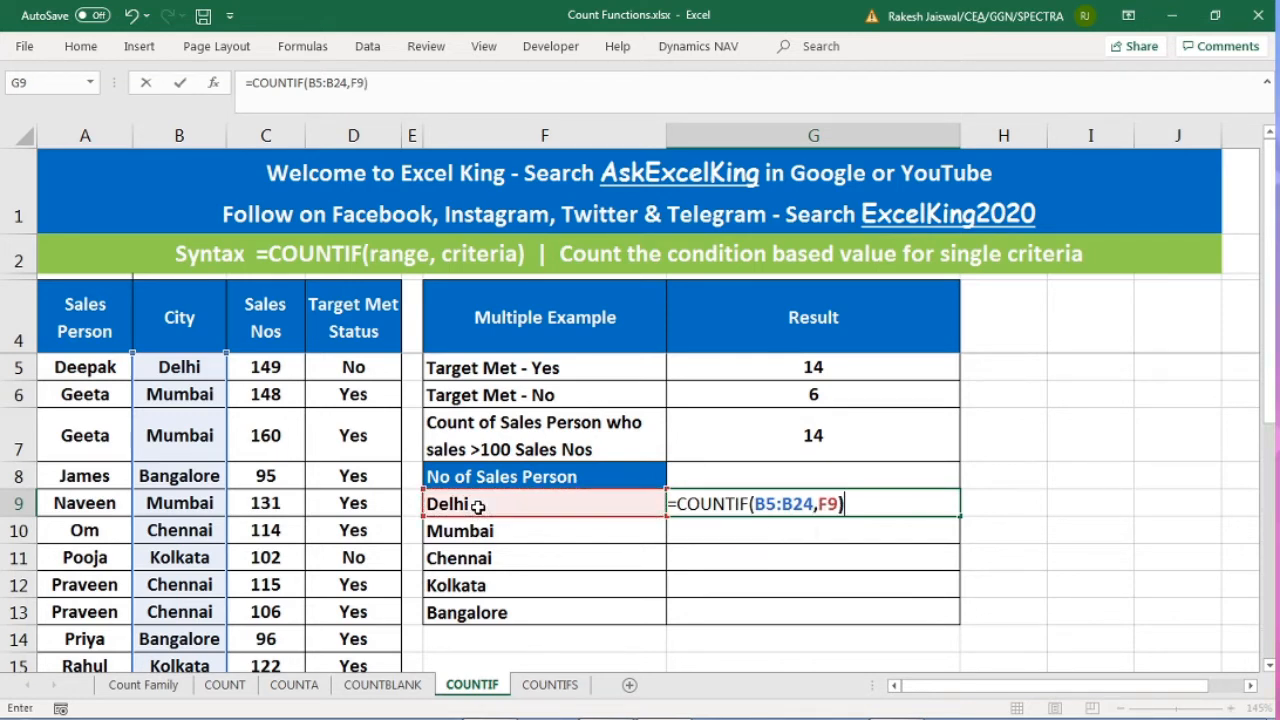
pyautogui.hotkey('ctrl', 'Return')
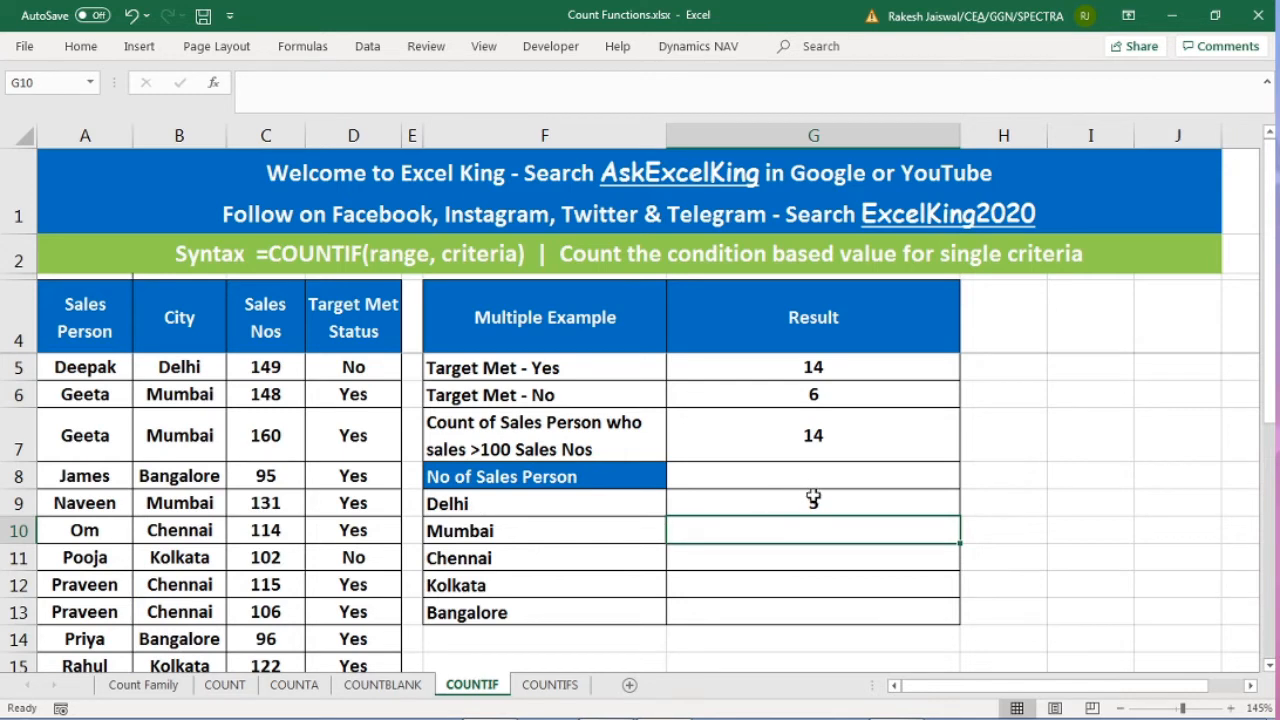
# Step: Check the Delhi formula in G9 and copy it into G10 for Mumbai
pyautogui.doubleClick(882, 515)
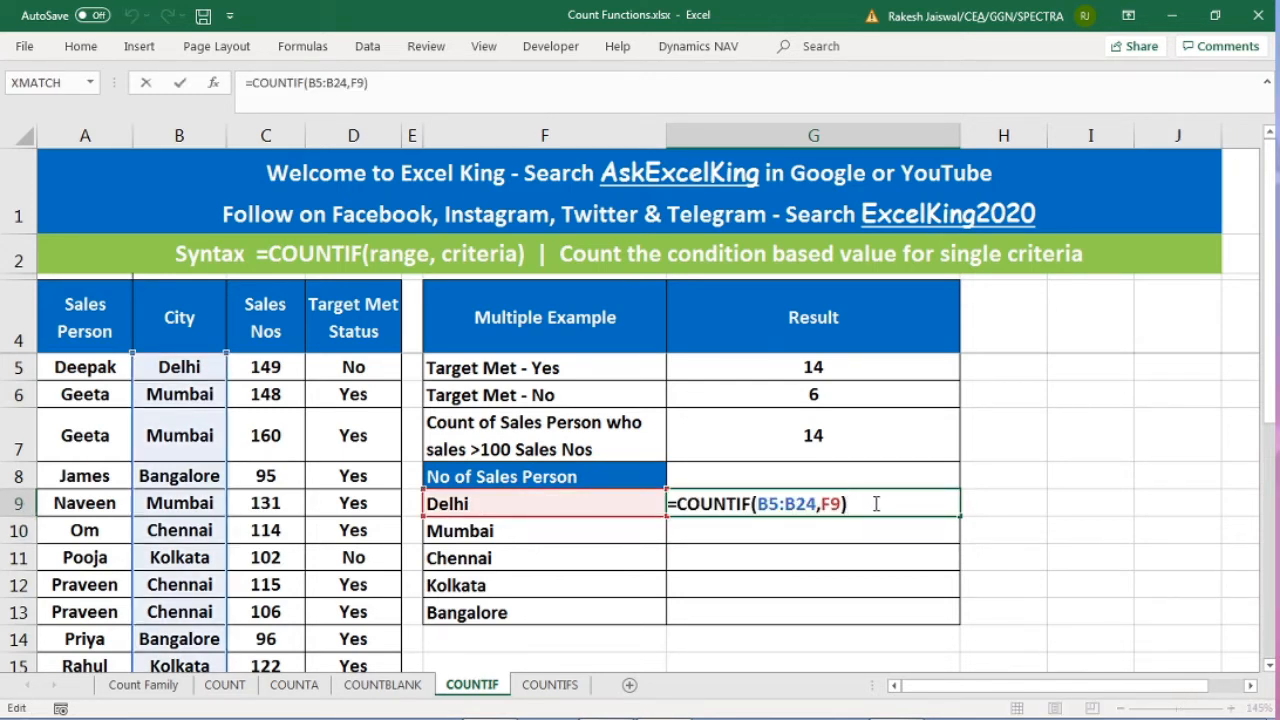
pyautogui.moveTo(876, 504); pyautogui.dragTo(668, 505)
pyautogui.press('Escape')
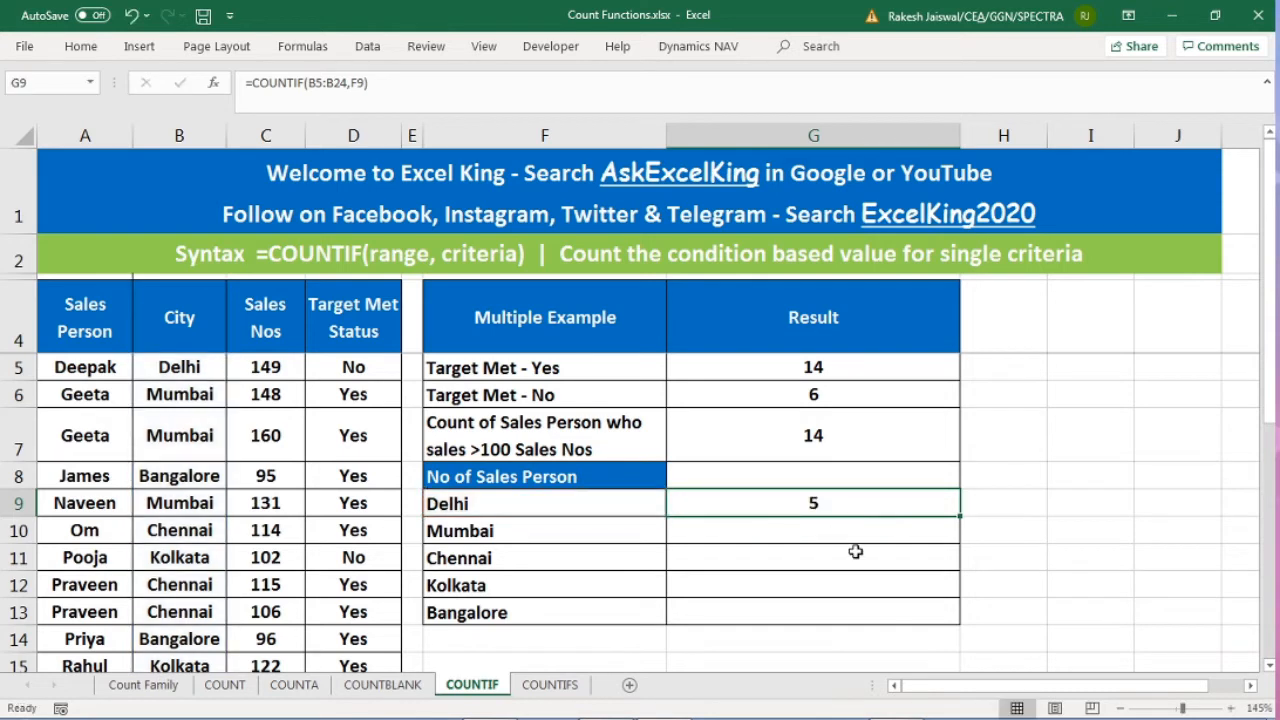
pyautogui.hotkey('ctrl', 'c')
pyautogui.click(829, 534)
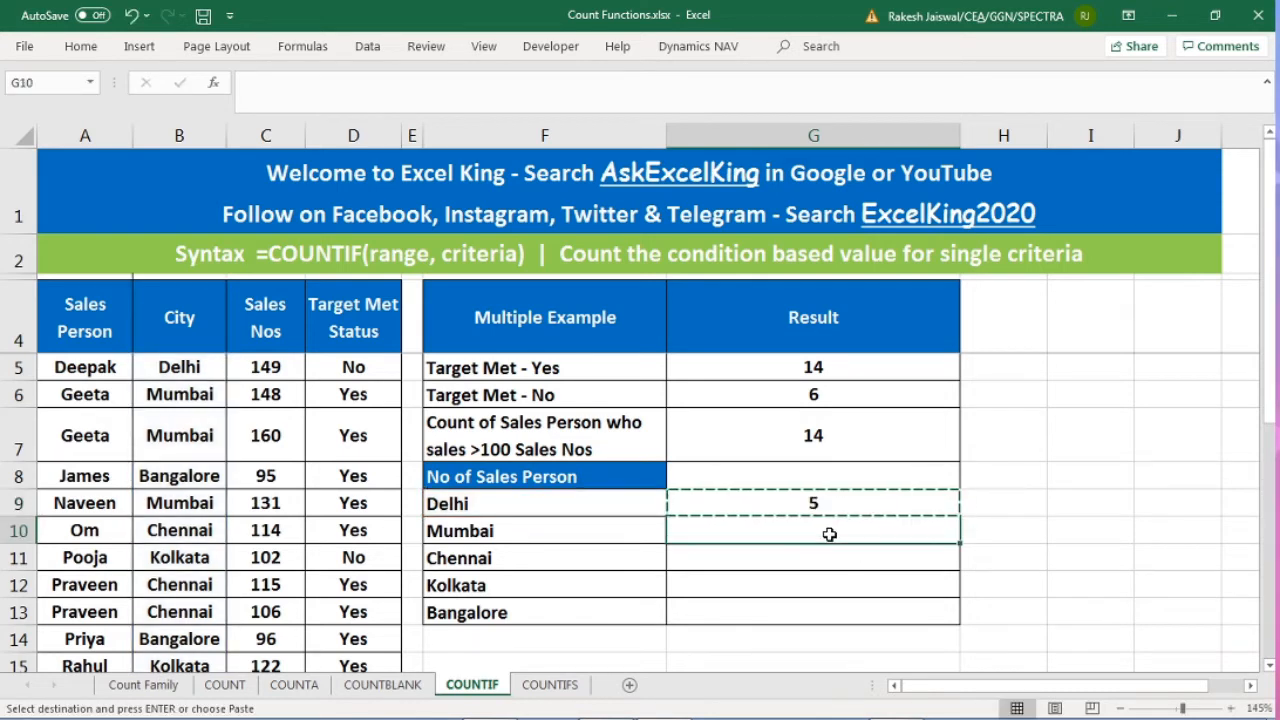
pyautogui.hotkey('ctrl', 'v')
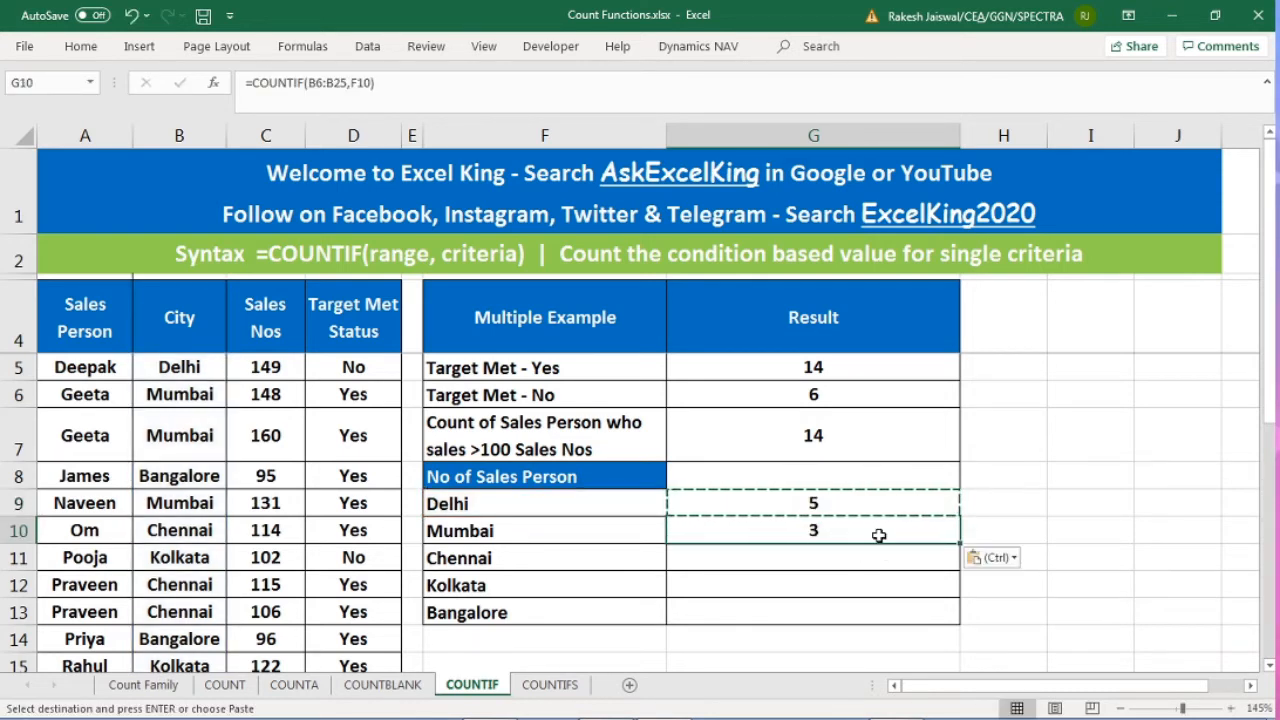
pyautogui.press('Escape')
# Step: Examine the range reference B5:B24 in the G9 formula against the copied formula in G10
pyautogui.click(843, 504)
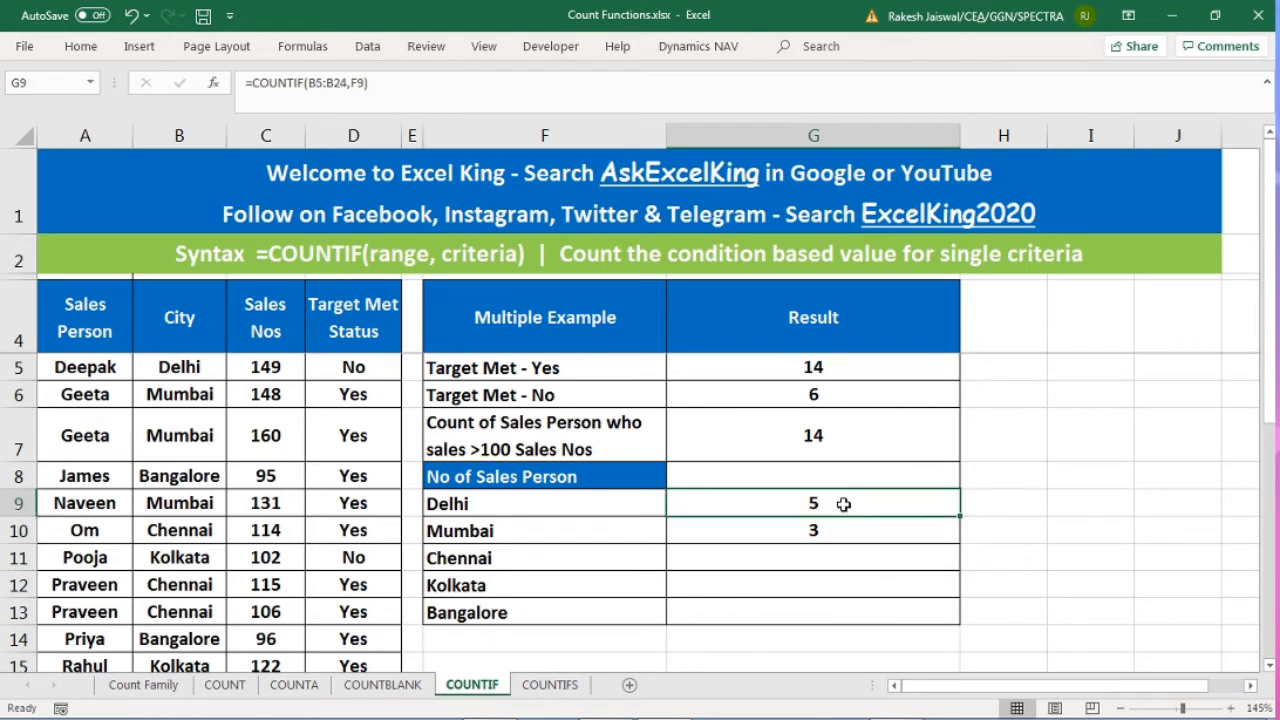
pyautogui.doubleClick(843, 504)
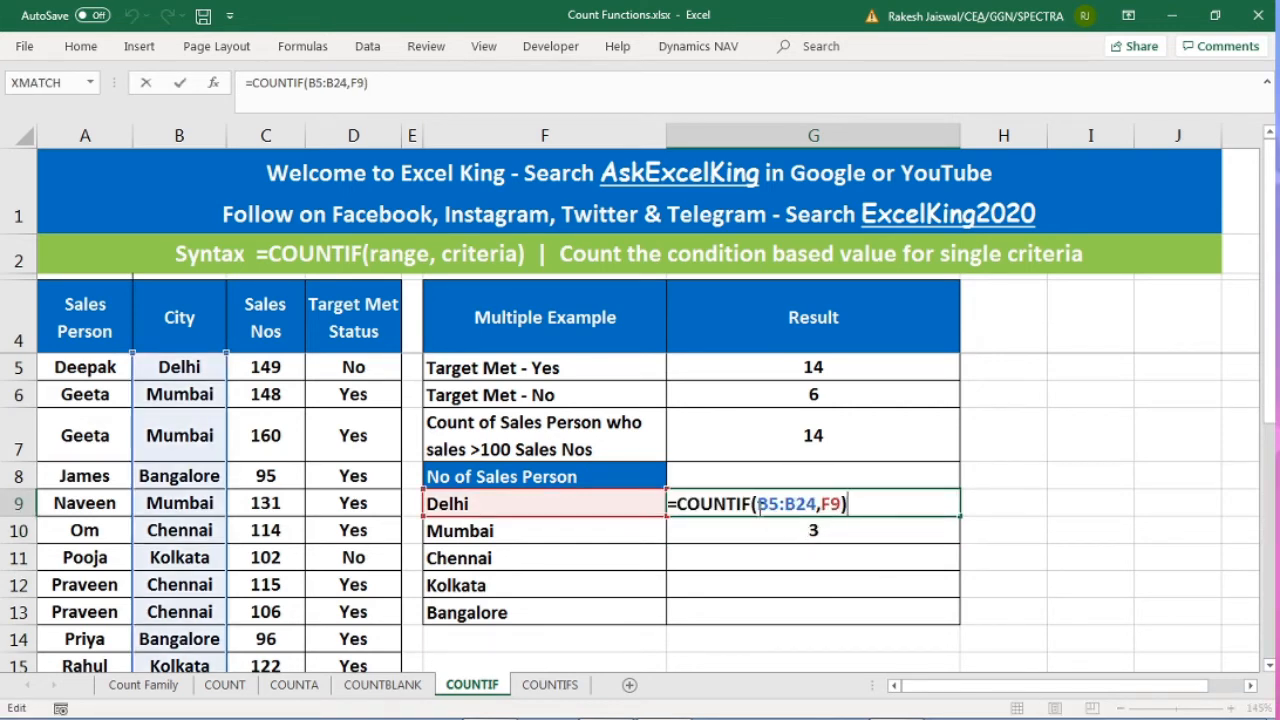
pyautogui.moveTo(759, 505); pyautogui.dragTo(817, 505)
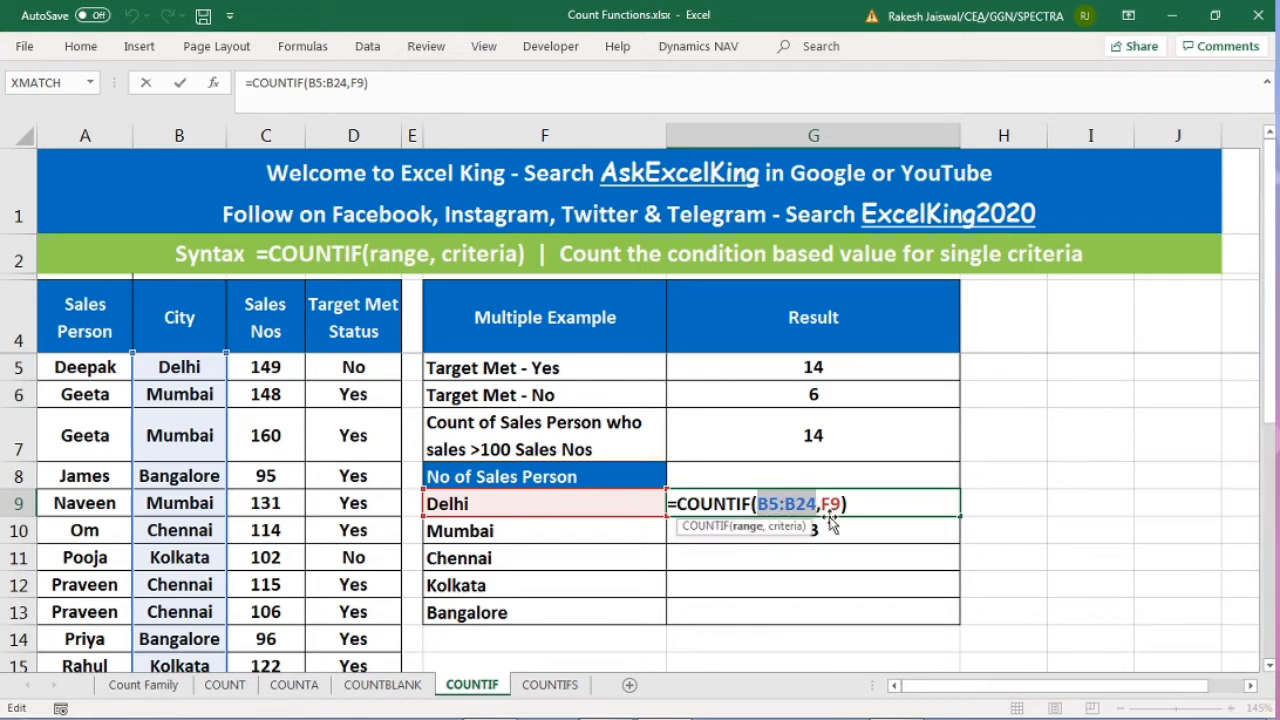
pyautogui.press('Return')
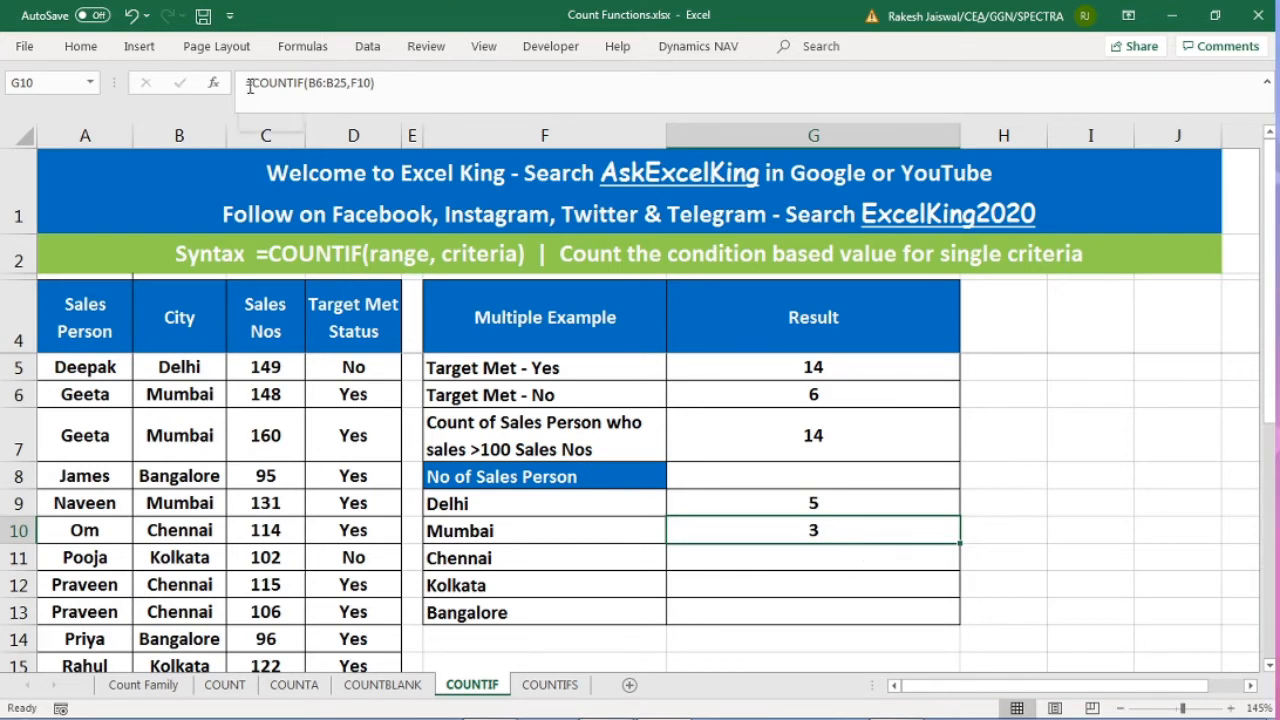
# Step: Compare the City range referenced by the COUNTIF formulas in G9 and G10, checking where G10's range ends in column B
pyautogui.doubleClick(852, 533)
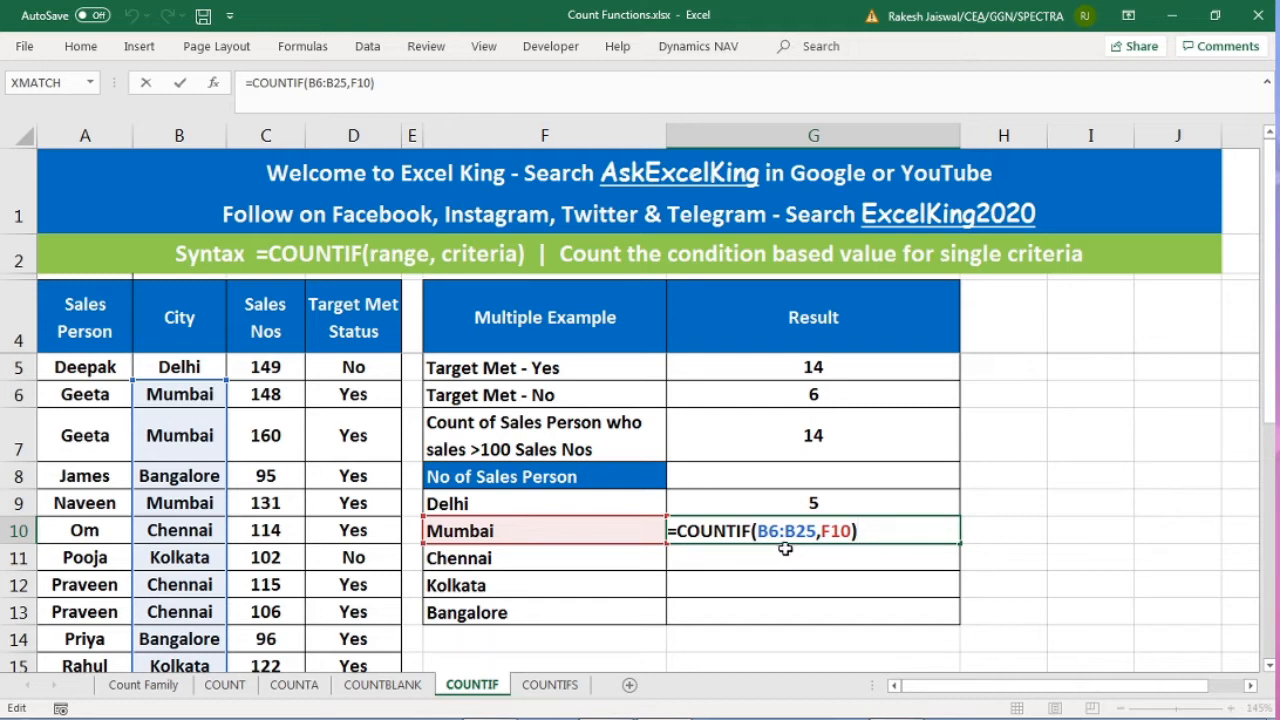
pyautogui.click(803, 508)
pyautogui.doubleClick(810, 504)
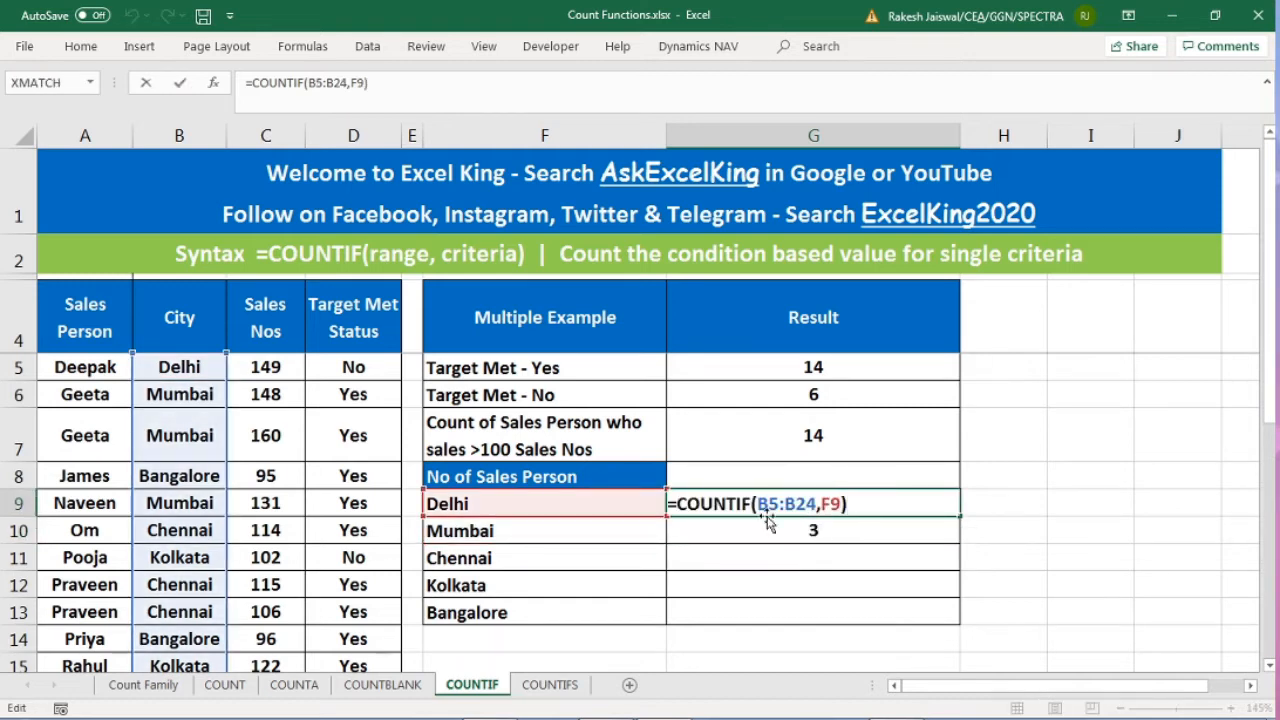
pyautogui.click(832, 526)
pyautogui.doubleClick(840, 530)
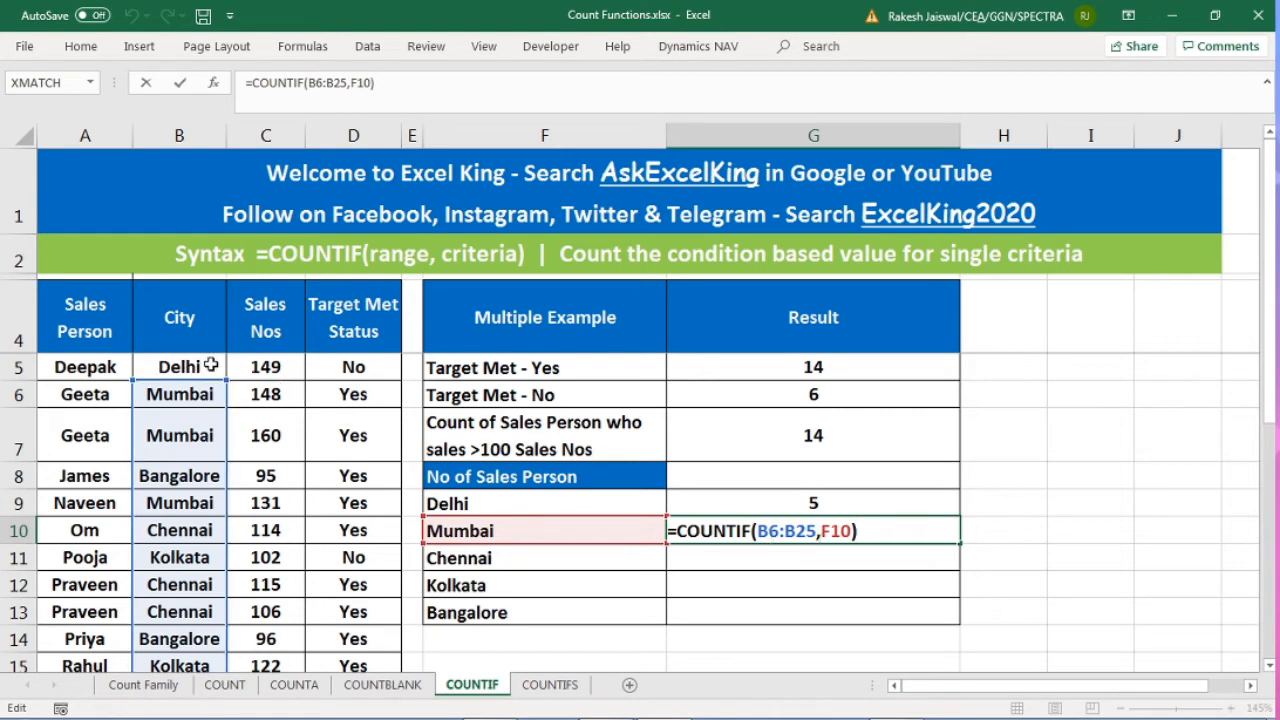
pyautogui.scroll(-2, 214, 459)
pyautogui.scroll(-4, 214, 459)
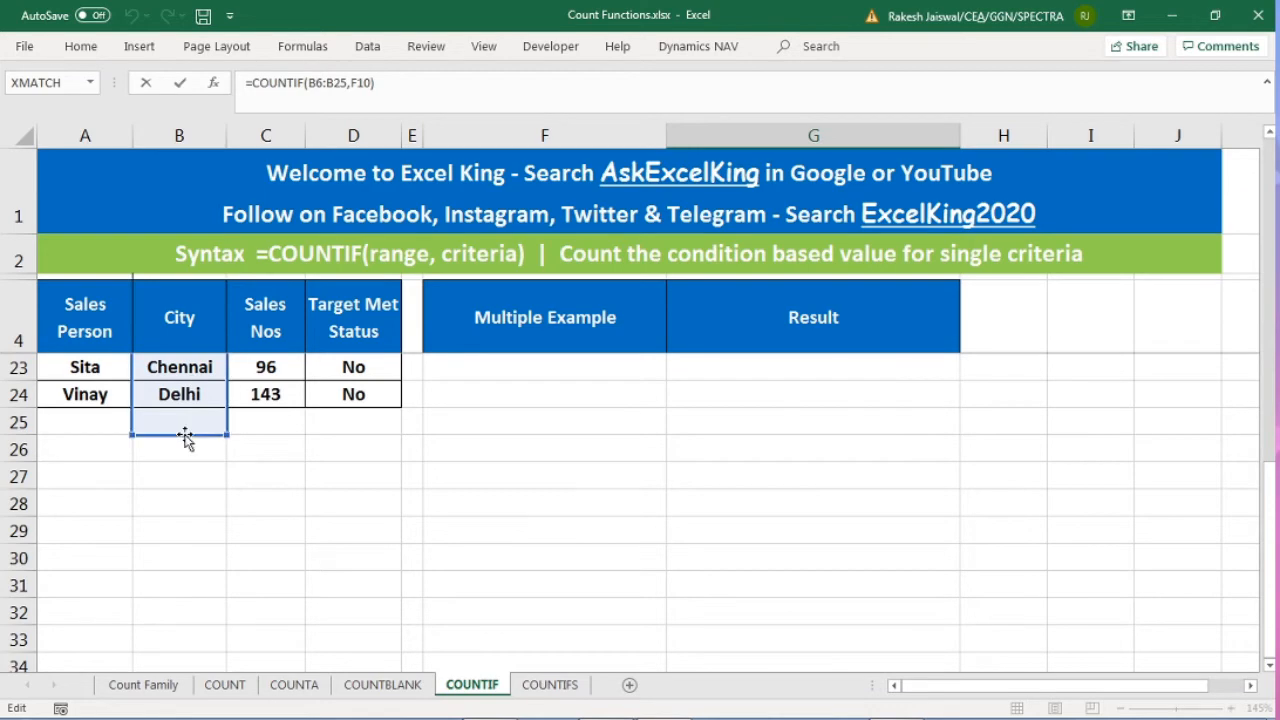
pyautogui.scroll(6, 371, 506)
pyautogui.hotkey('ctrl', 'Return')
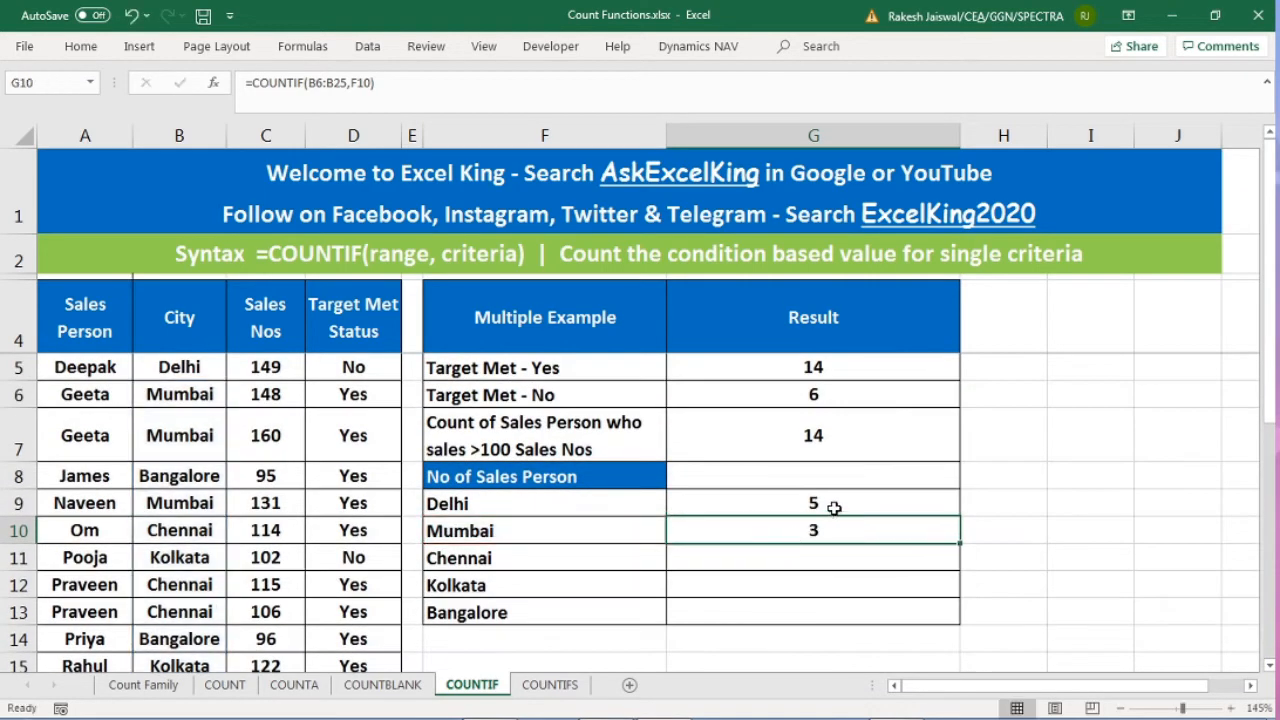
pyautogui.click(835, 503)
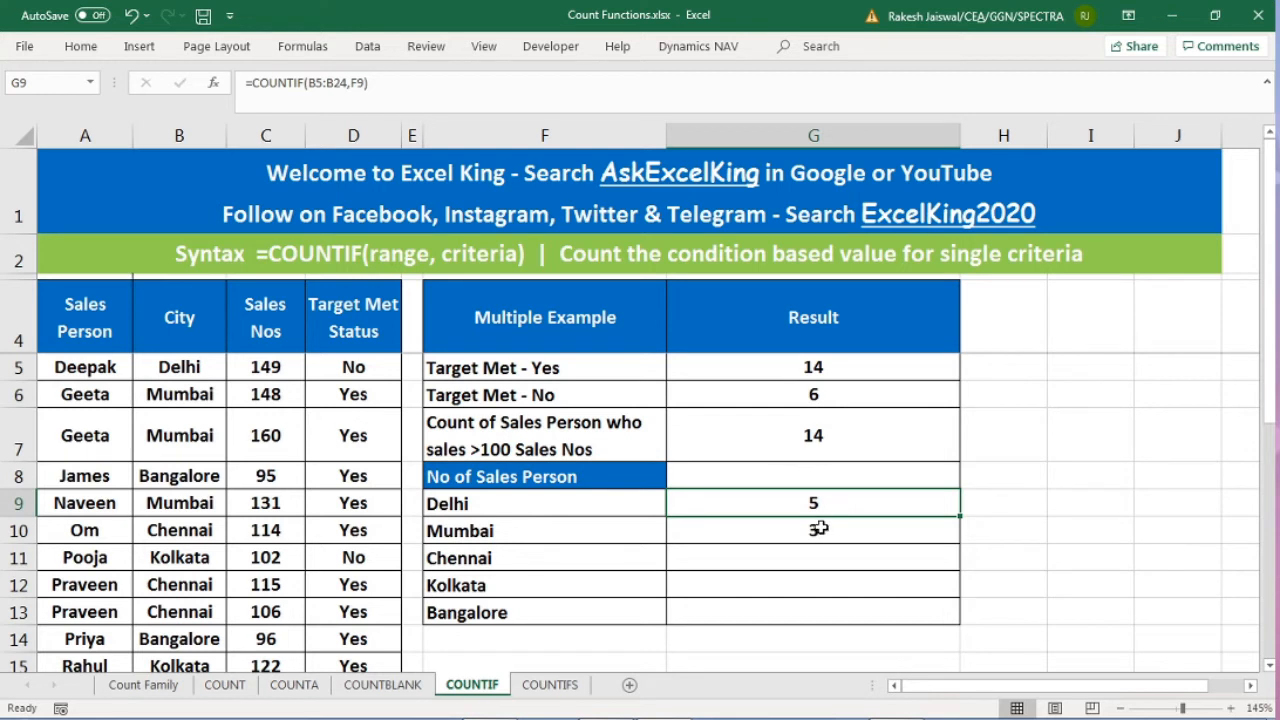
pyautogui.click(818, 529)
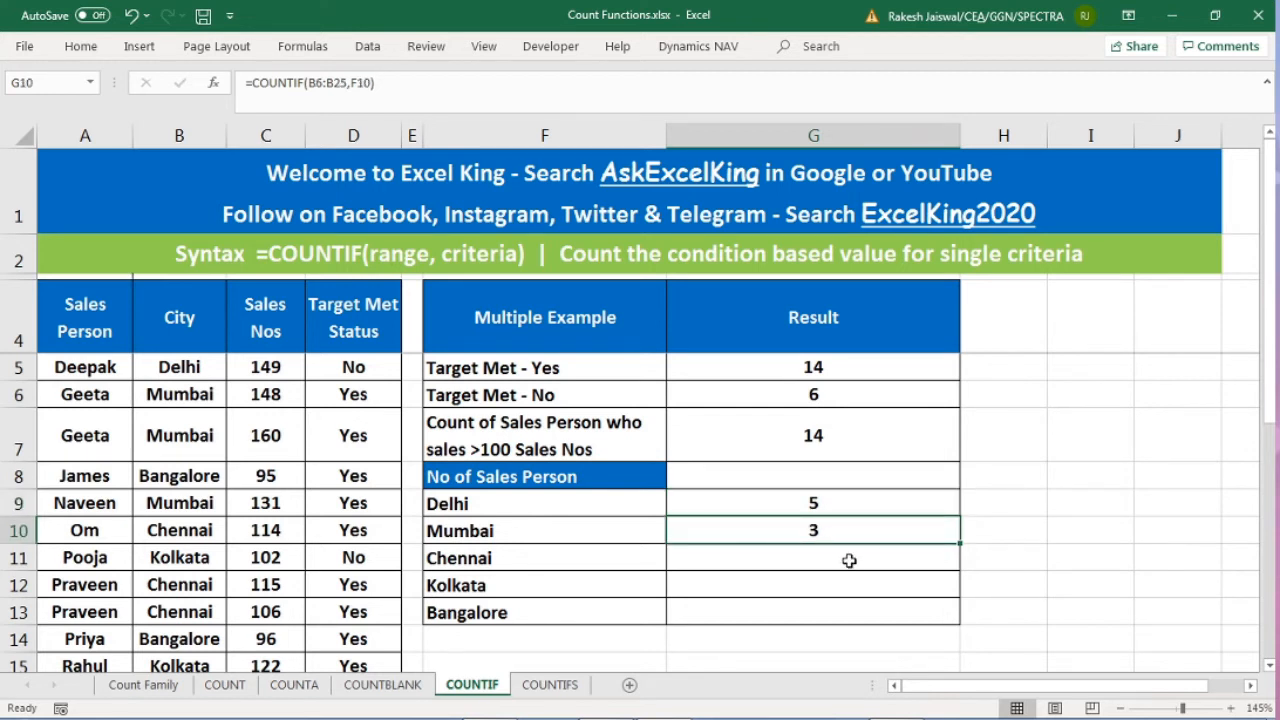
# Step: Make the range in the G9 formula absolute so that it reads =COUNTIF($B$5:$B$24,F9)
pyautogui.click(834, 508)
pyautogui.press('F2')
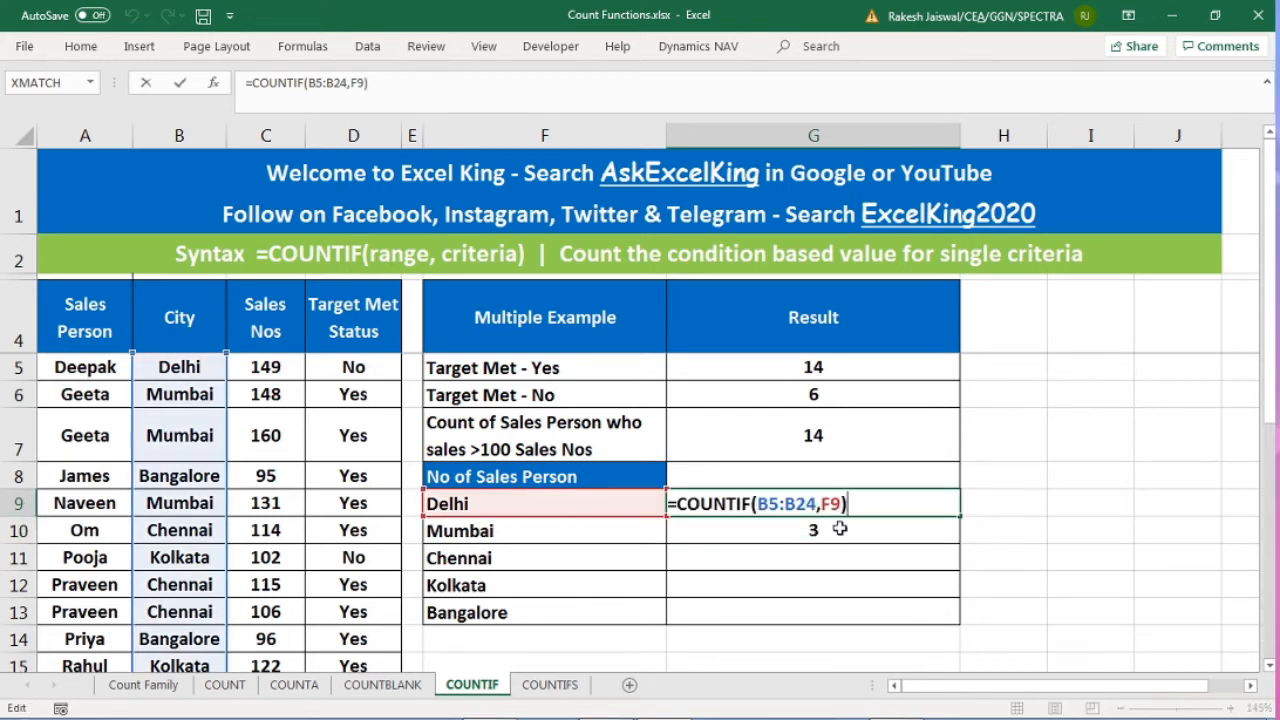
pyautogui.moveTo(817, 503); pyautogui.dragTo(757, 503)
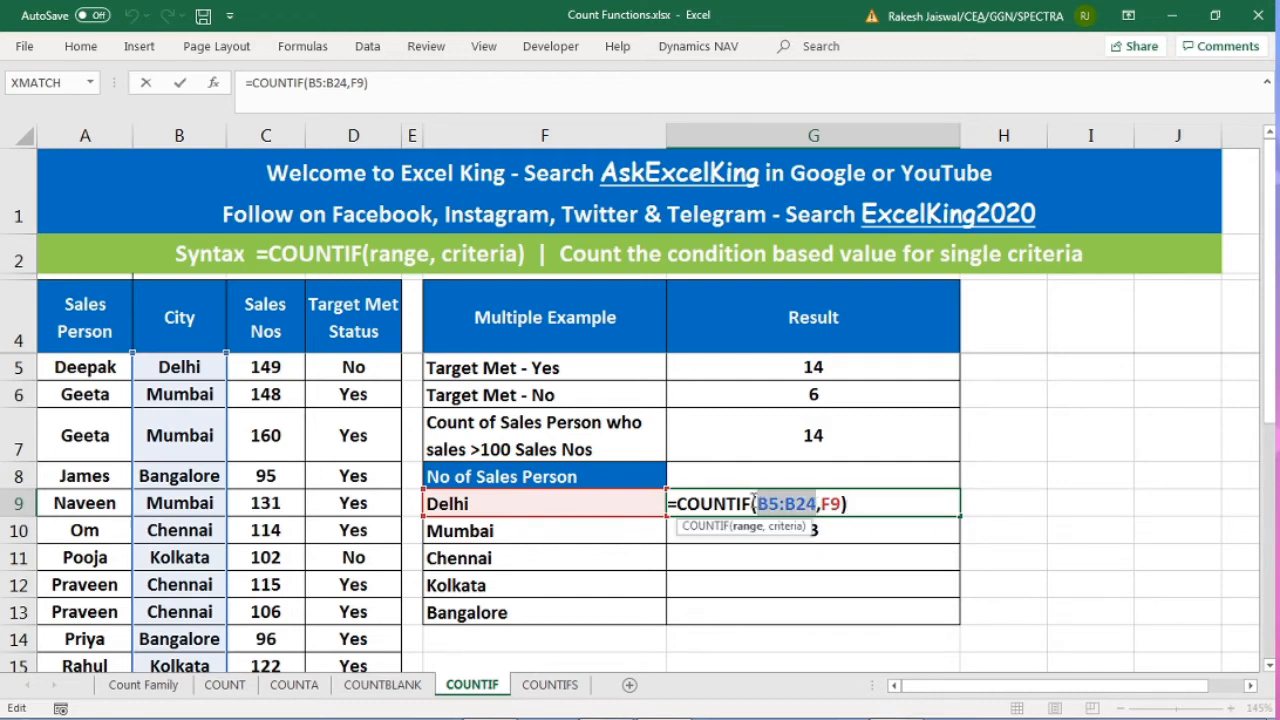
pyautogui.press('F4')
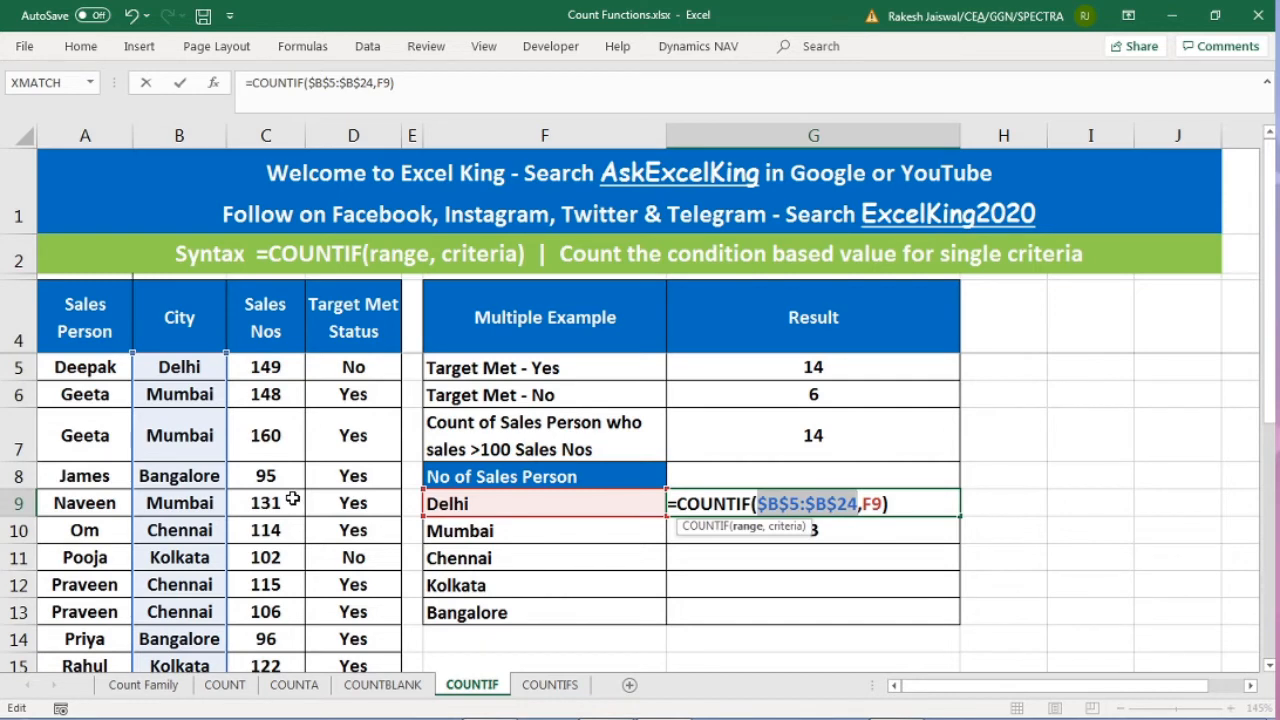
pyautogui.press('Return')
# Step: Copy the Delhi formula from G9 into G10 through G13 for Mumbai, Chennai, Kolkata and Bangalore
pyautogui.hotkey('shift', 'Up')
pyautogui.hotkey('ctrl', 'c')
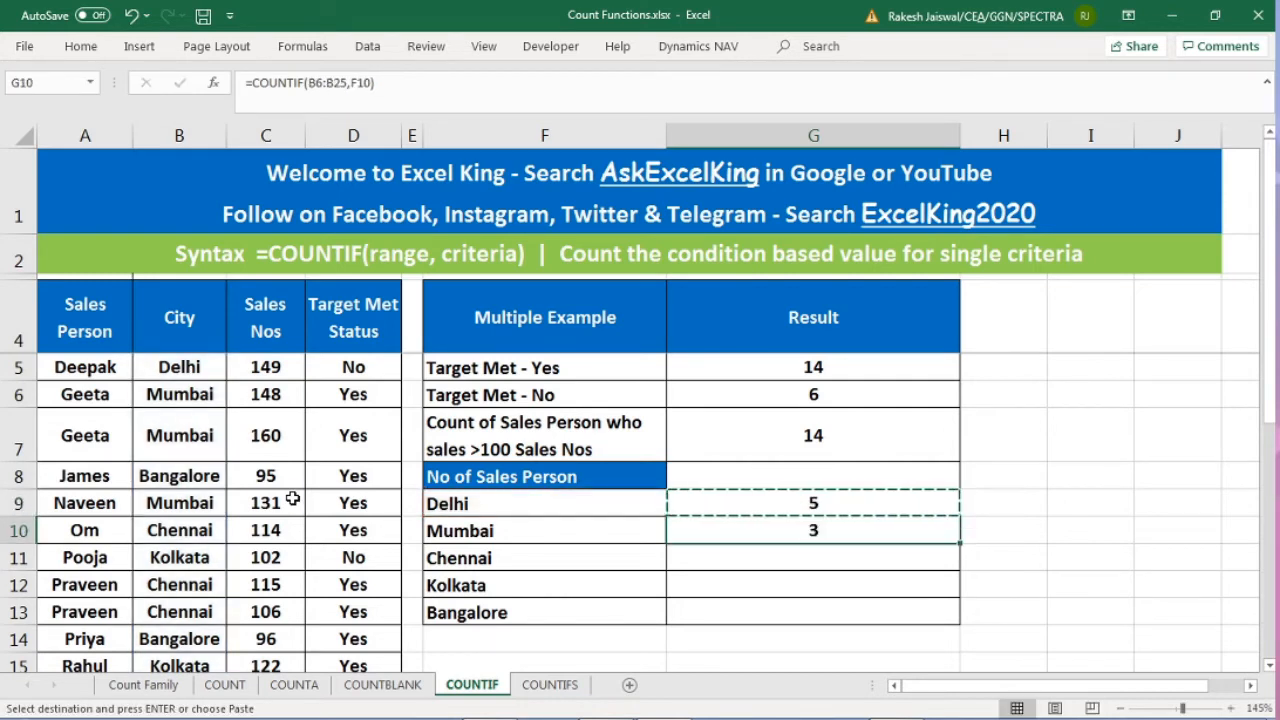
pyautogui.press('Down')
pyautogui.hotkey('ctrl', 'v')
pyautogui.press('Down')
pyautogui.hotkey('ctrl', 'v')
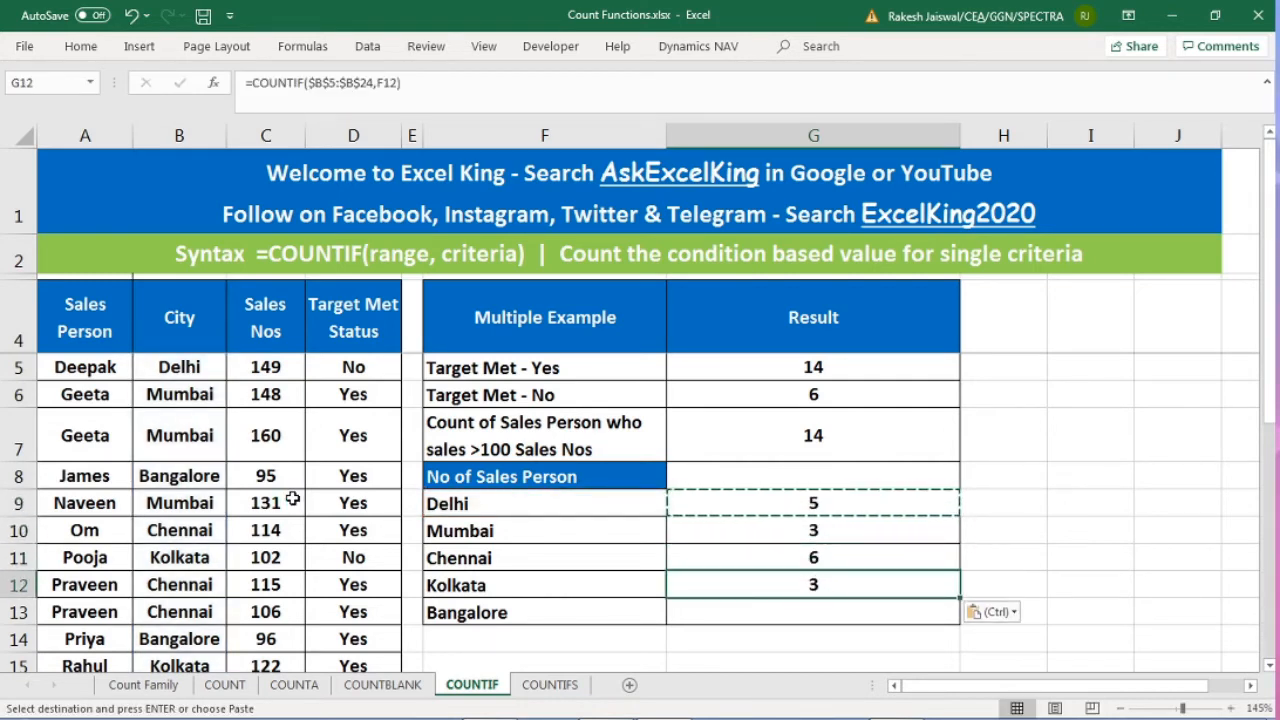
pyautogui.press('Down')
pyautogui.hotkey('ctrl', 'v')
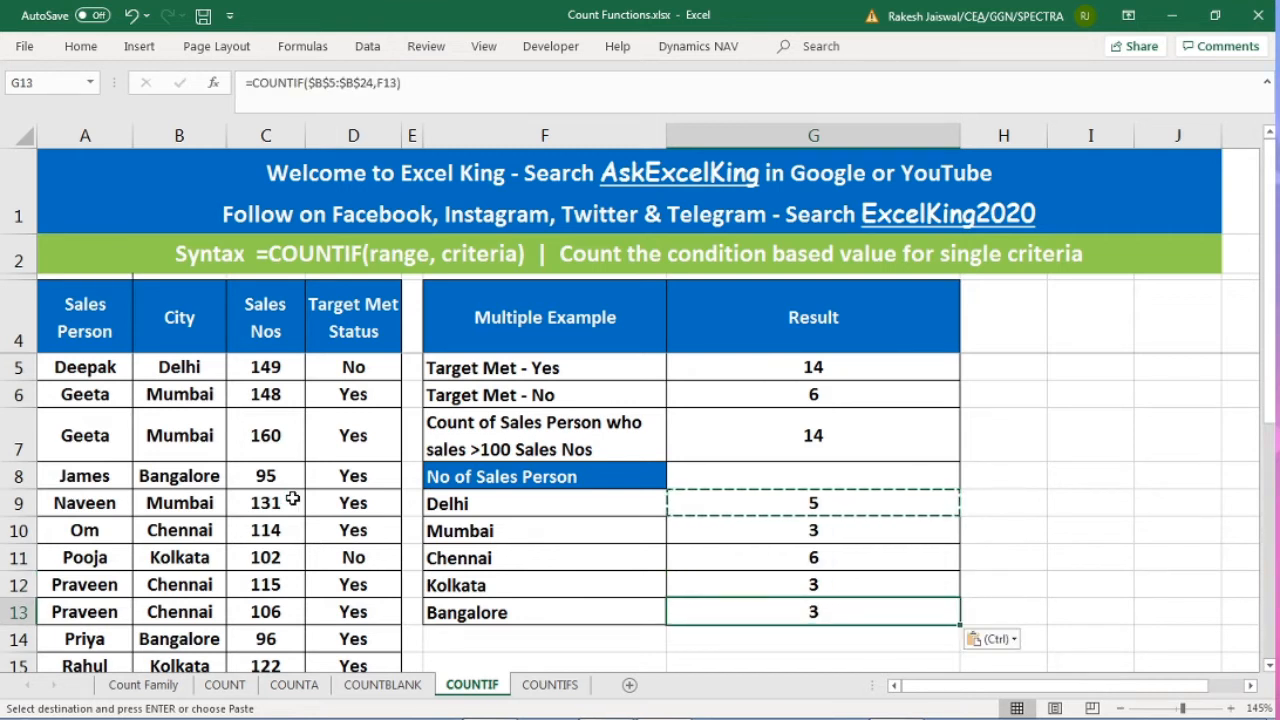
pyautogui.press('Escape')
pyautogui.press('Escape')
# Step: Review each city label and its result for Mumbai, Chennai, Kolkata and Bangalore
pyautogui.click(526, 531)
pyautogui.click(831, 531)
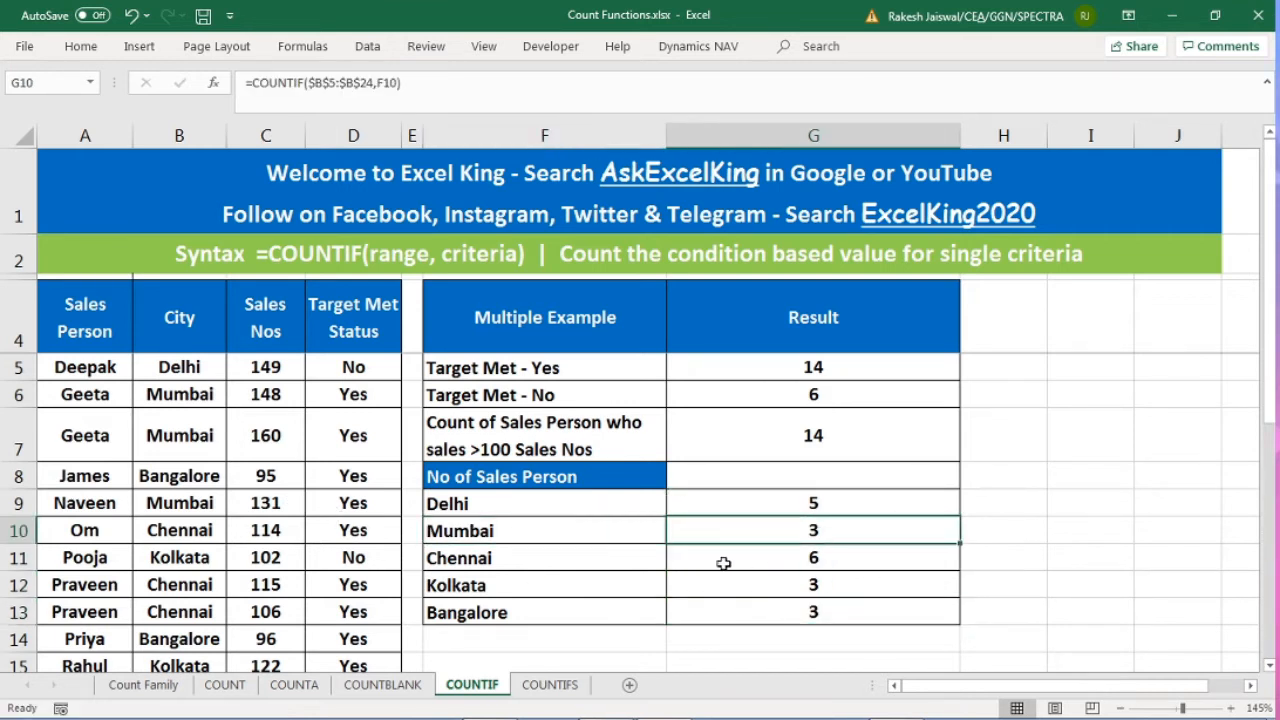
pyautogui.click(618, 560)
pyautogui.click(808, 558)
pyautogui.click(603, 585)
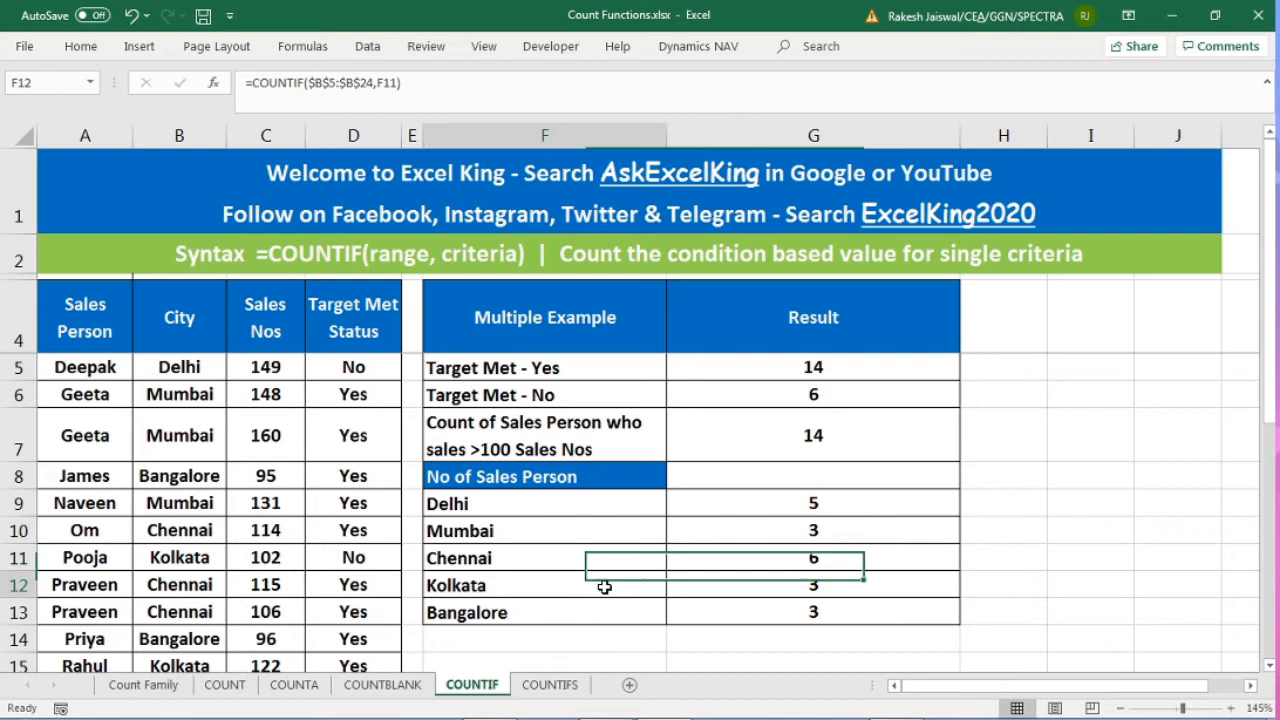
pyautogui.click(805, 585)
pyautogui.click(604, 612)
pyautogui.click(800, 611)
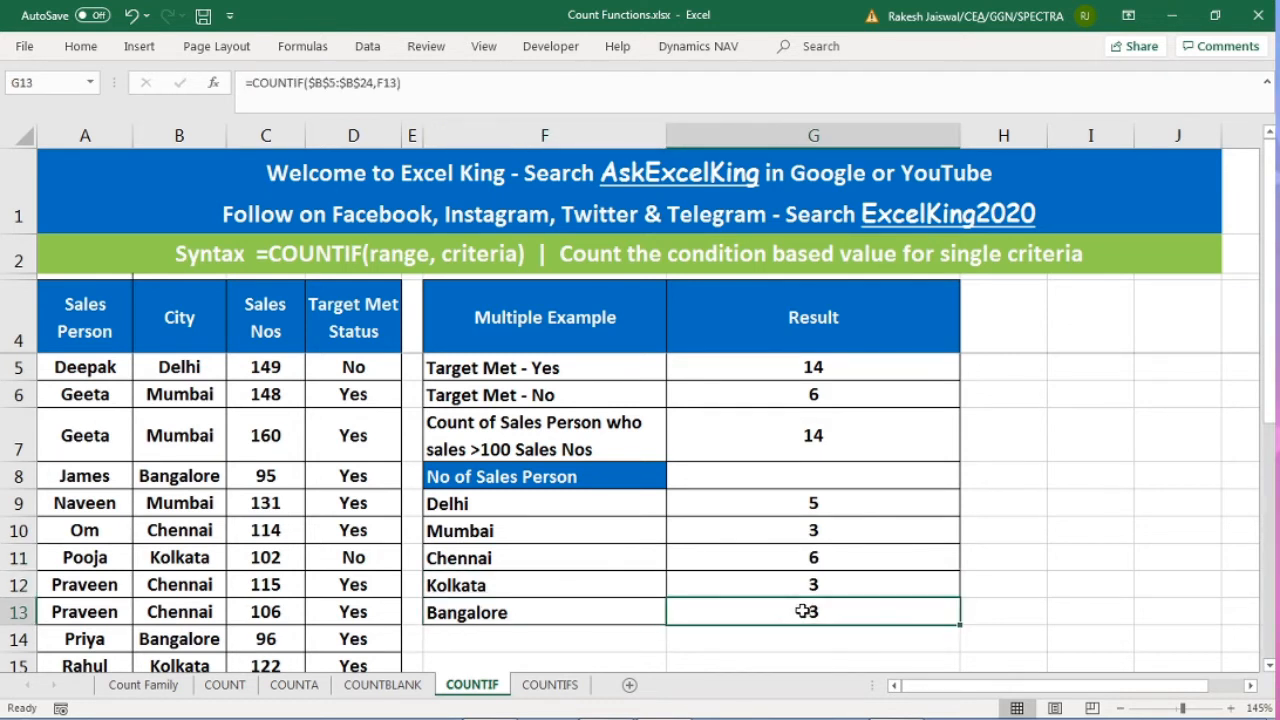
# Step: Inspect the range and criterion references of the city formulas from G13 up to G9 without changing them
pyautogui.press('F2')
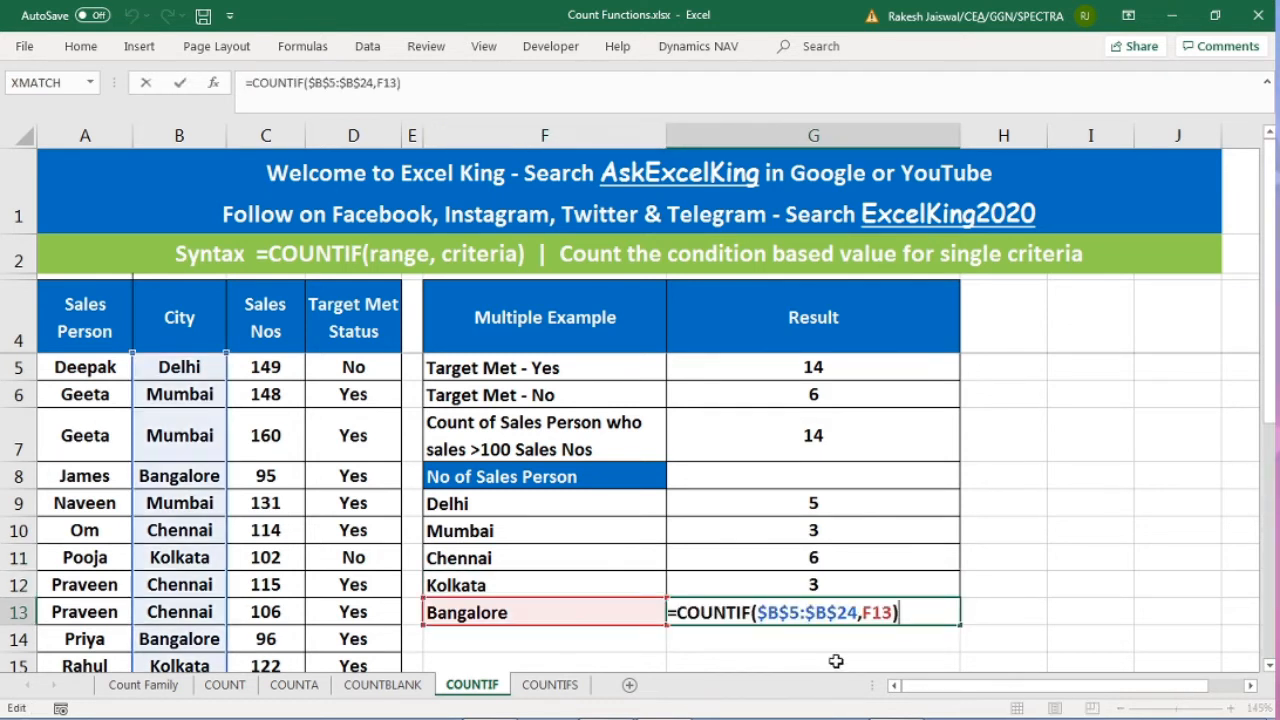
pyautogui.moveTo(863, 613); pyautogui.dragTo(895, 611)
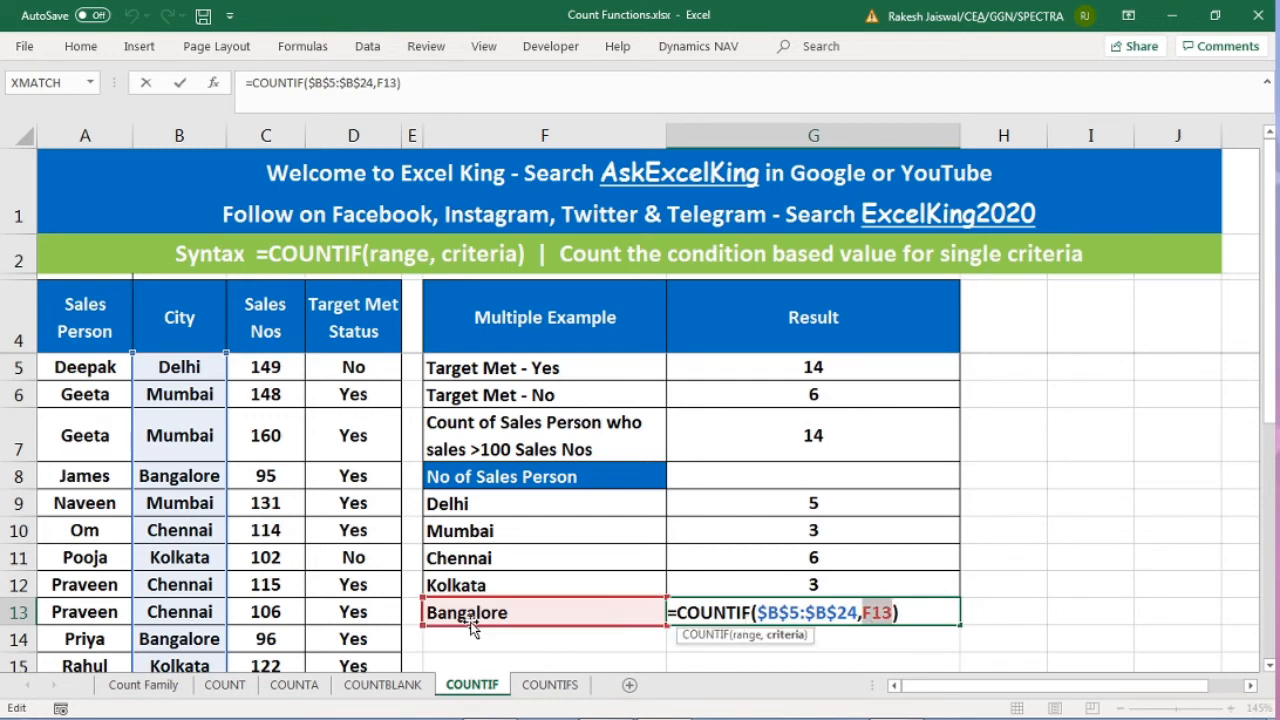
pyautogui.press('Escape')
pyautogui.doubleClick(771, 591)
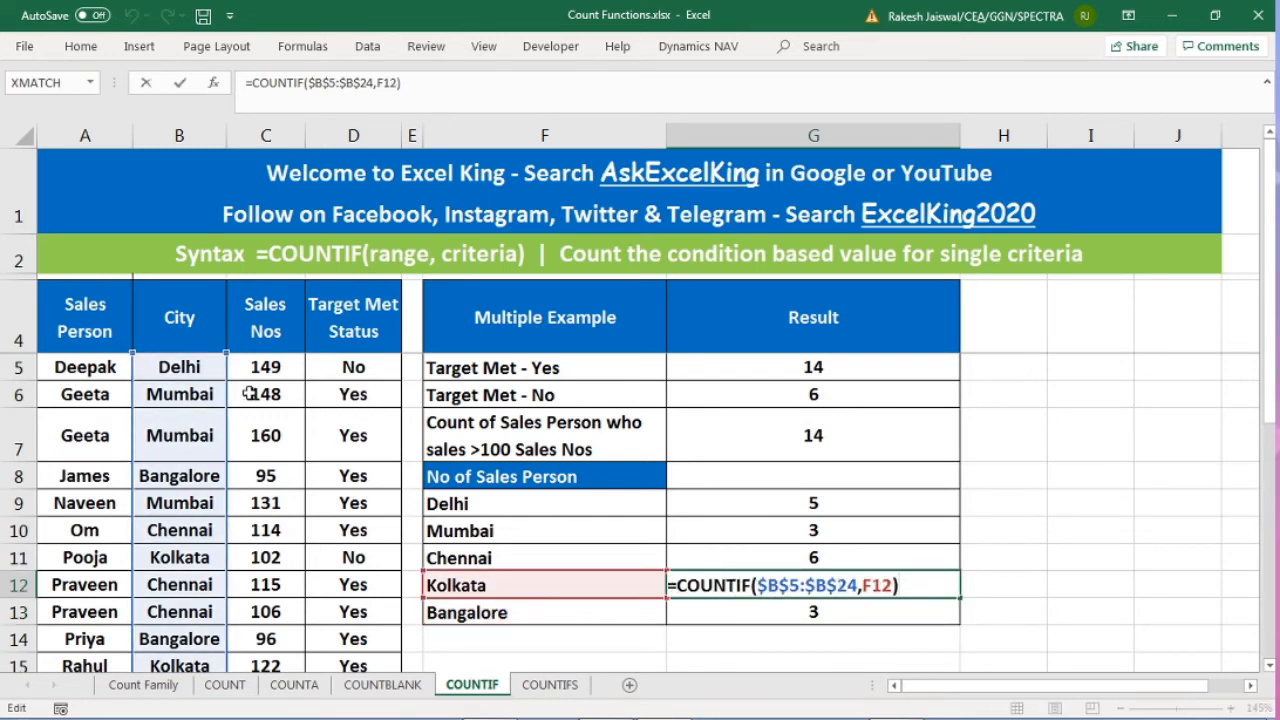
pyautogui.press('Escape')
pyautogui.doubleClick(760, 557)
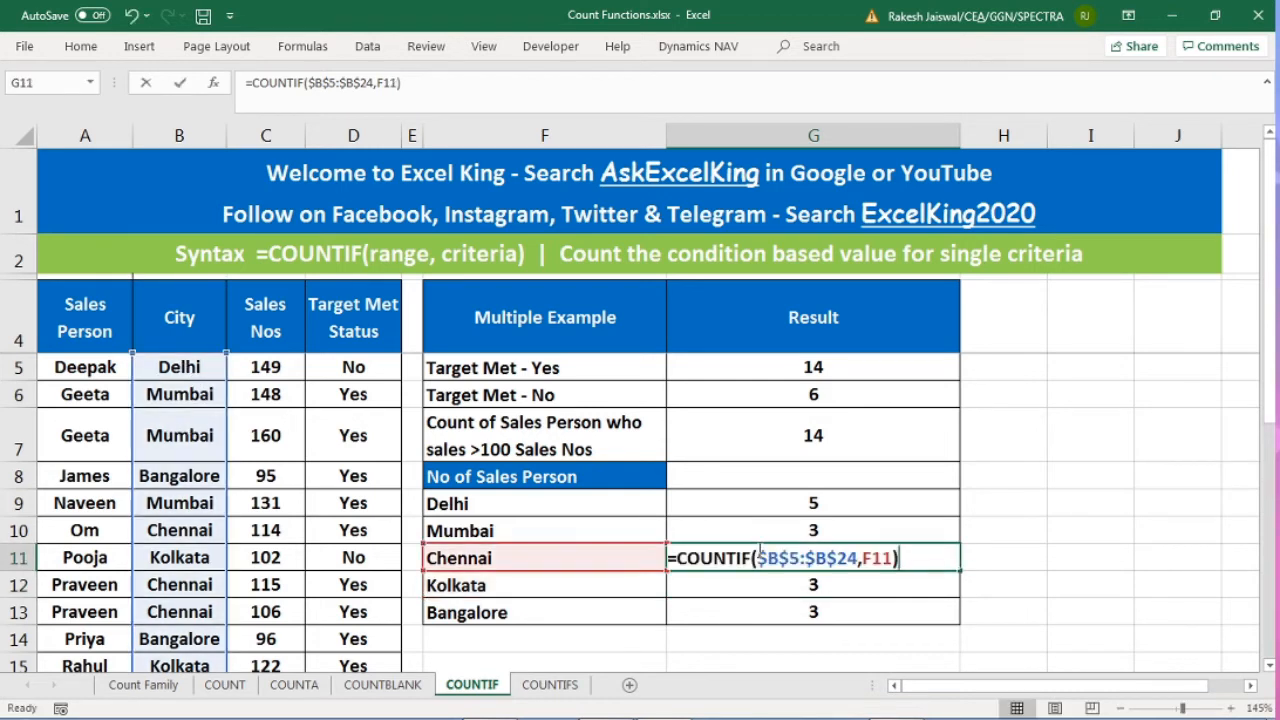
pyautogui.press('Escape')
pyautogui.doubleClick(738, 522)
pyautogui.press('Escape')
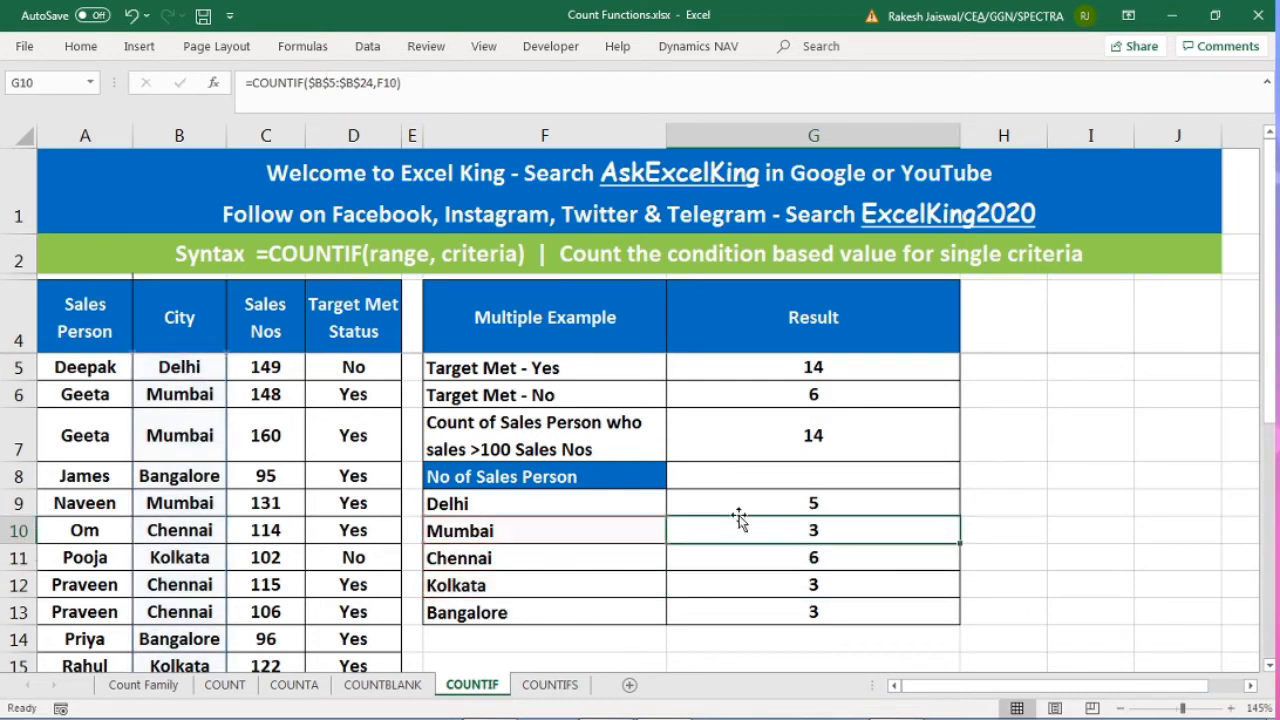
pyautogui.click(743, 503)
pyautogui.doubleClick(743, 503)
pyautogui.press('Escape')
# Step: Add filters to the headers of the sales data in A4:D24
pyautogui.click(263, 327)
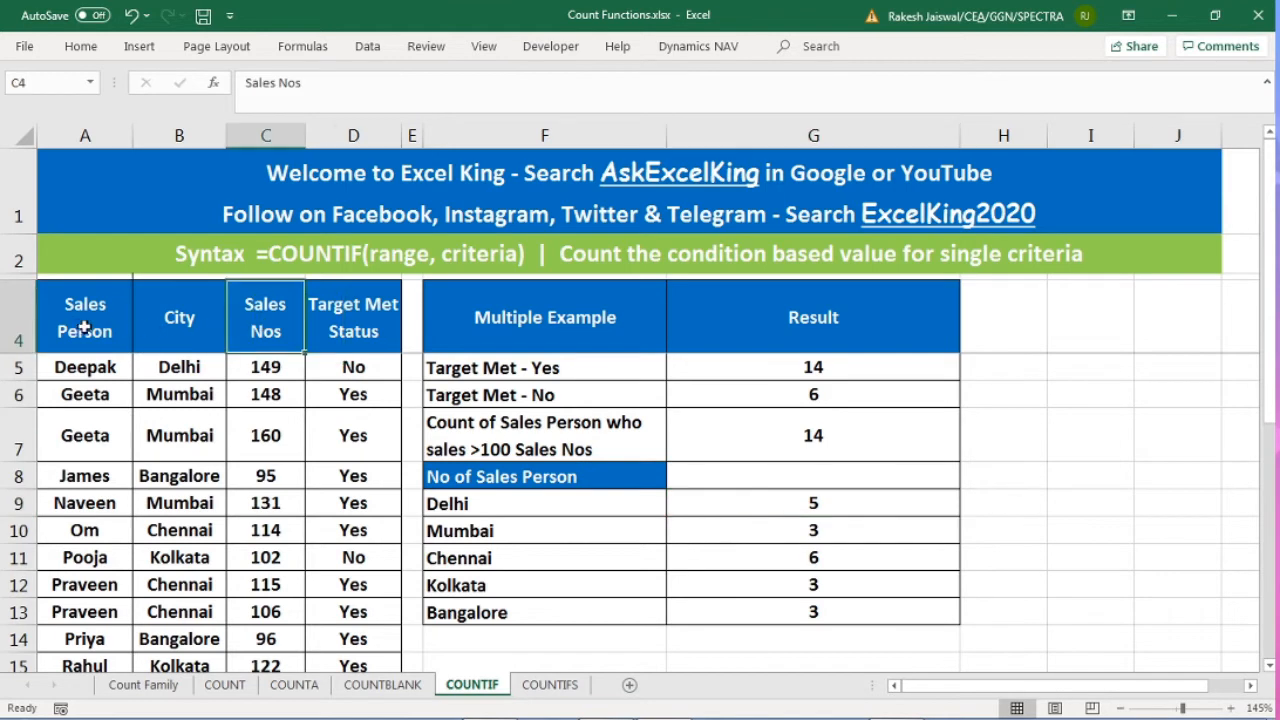
pyautogui.moveTo(85, 327); pyautogui.dragTo(350, 448)
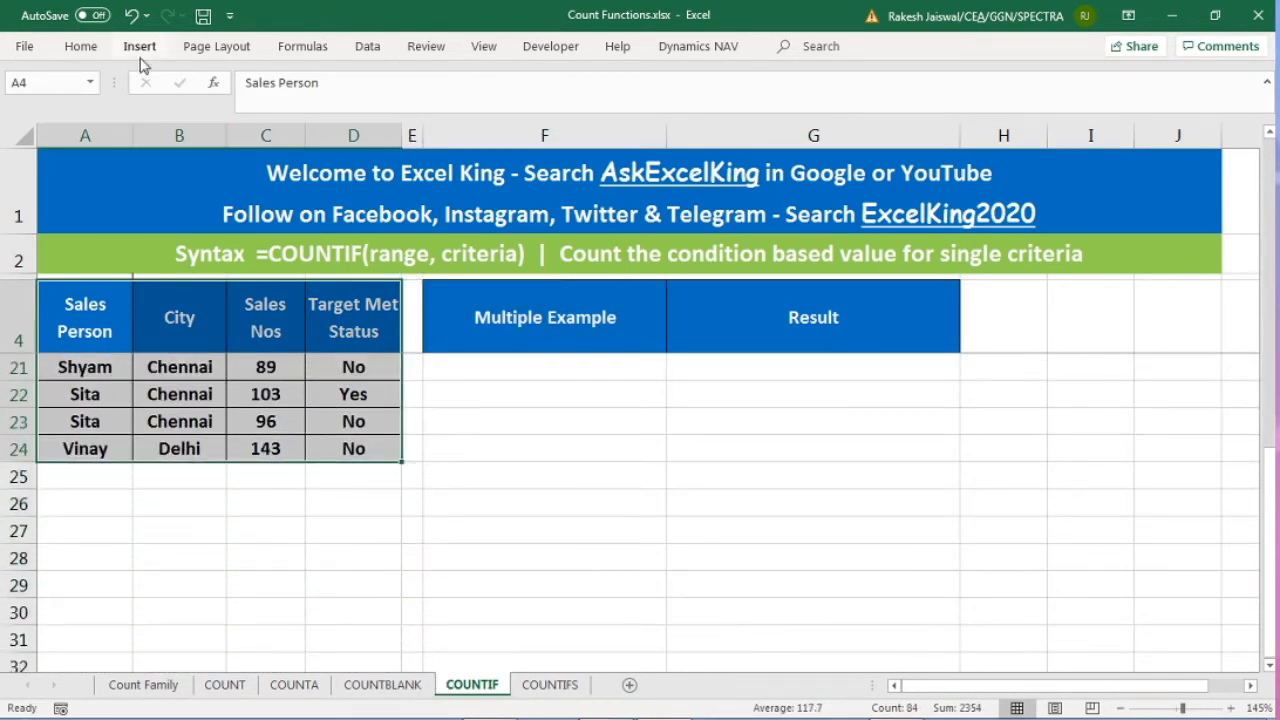
pyautogui.click(80, 47)
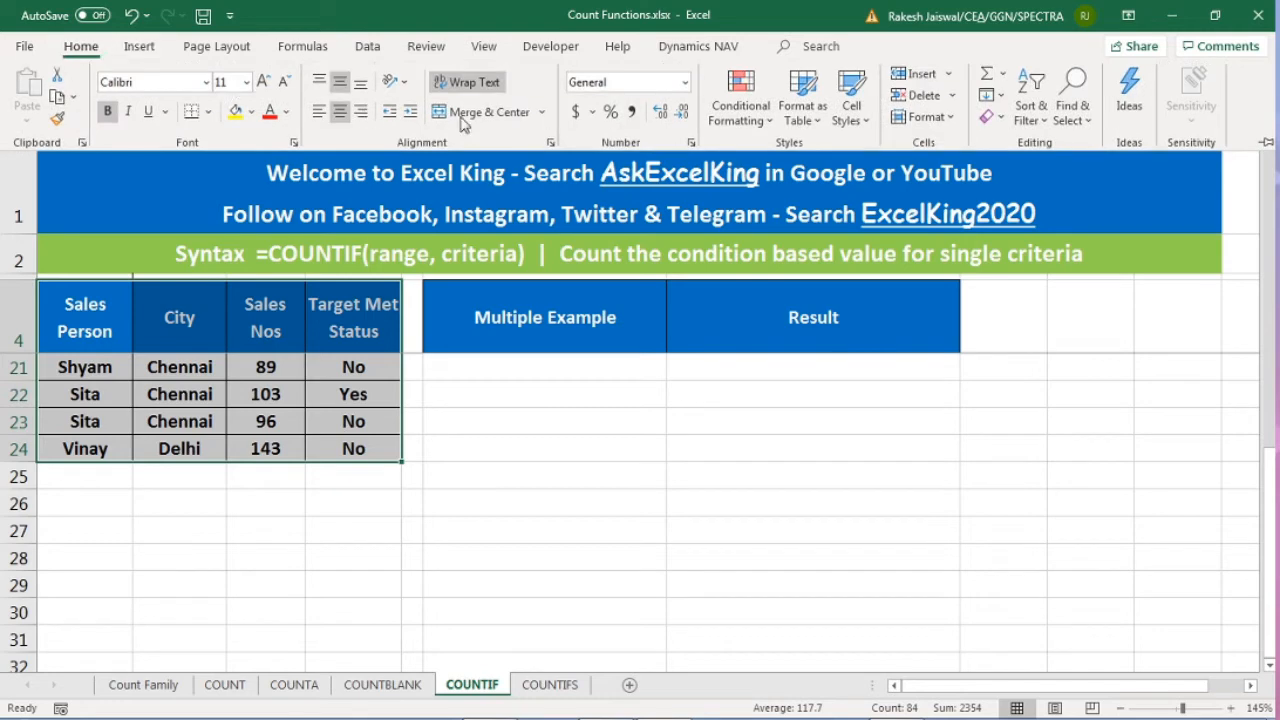
pyautogui.click(369, 47)
pyautogui.click(762, 107)
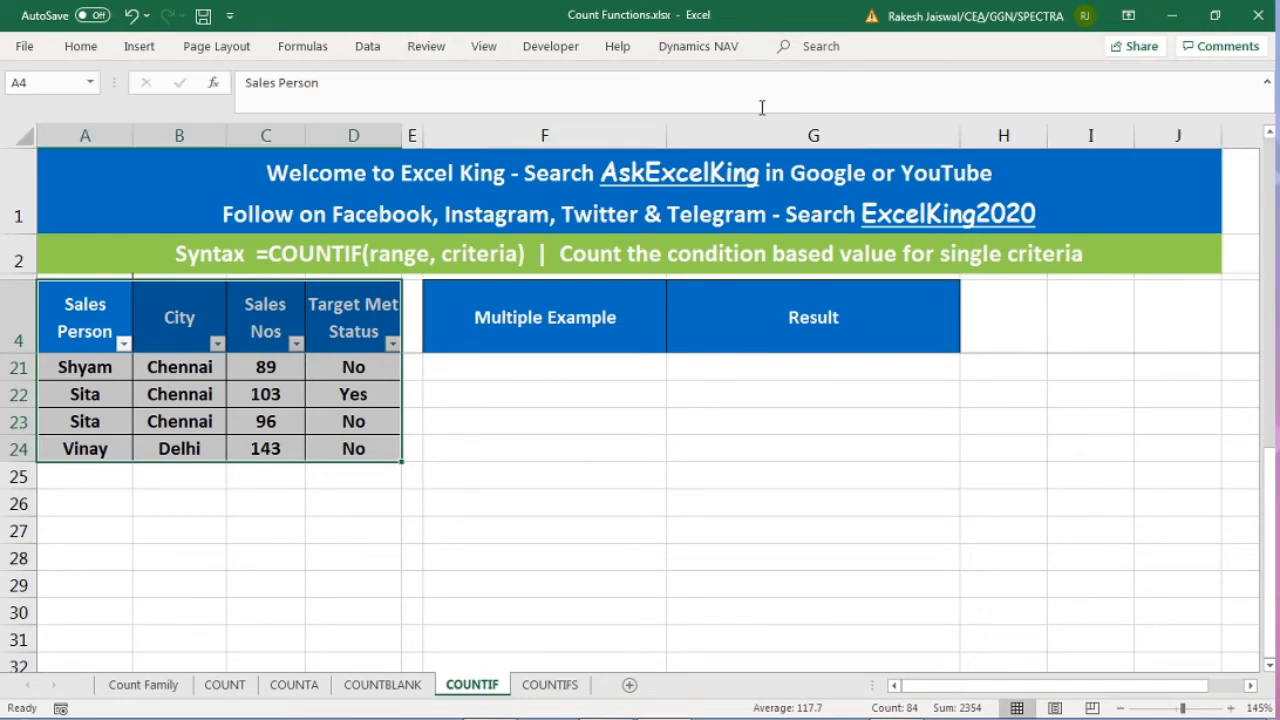
pyautogui.scroll(5, 514, 363)
# Step: Filter the Target Met Status column to show only Yes, for comparison with the Target Met - Yes result
pyautogui.click(367, 331)
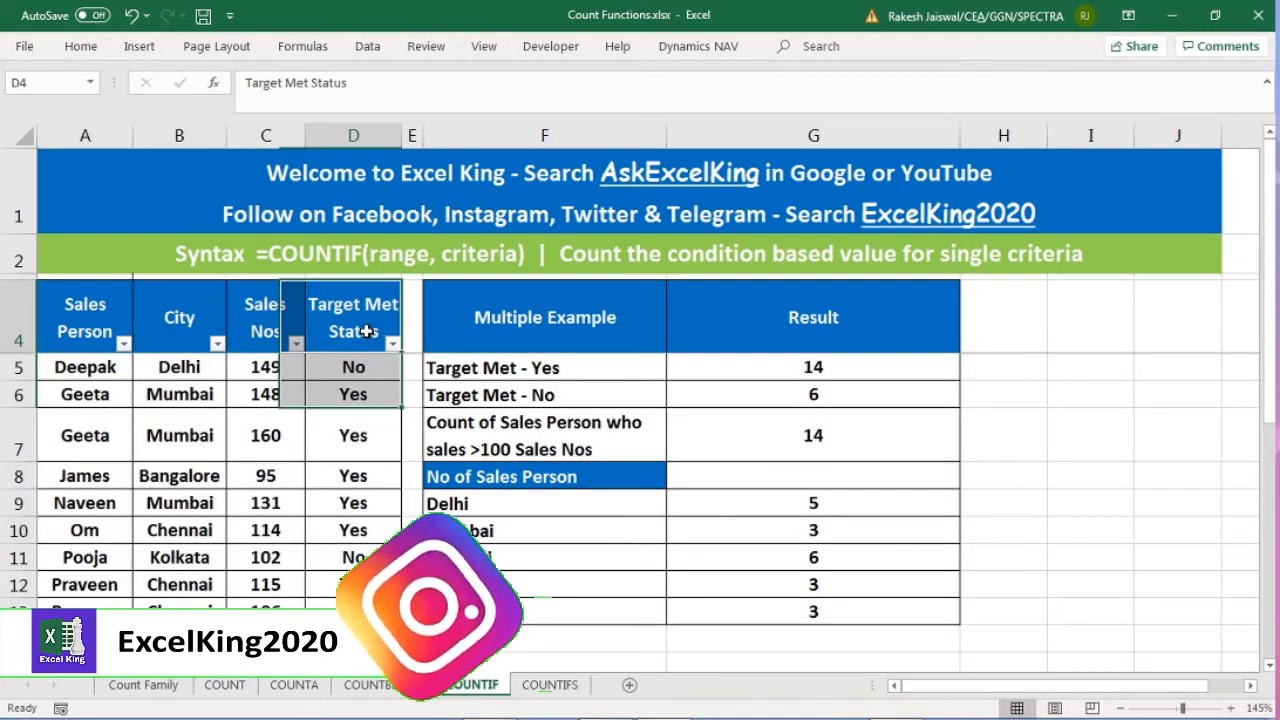
pyautogui.click(840, 368)
pyautogui.click(393, 344)
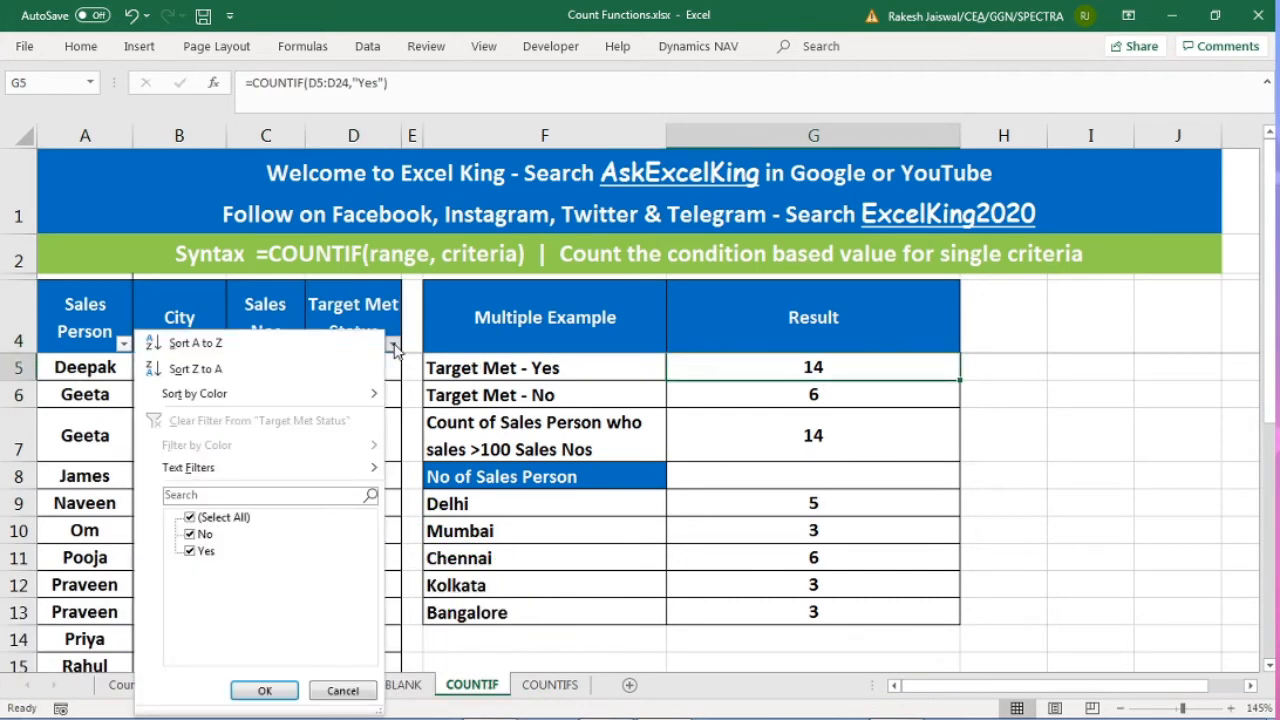
pyautogui.click(205, 517)
pyautogui.click(200, 551)
pyautogui.click(264, 690)
# Step: Select all visible Yes entries in the Target Met Status column, from D6 to D22, to check their count
pyautogui.click(377, 367)
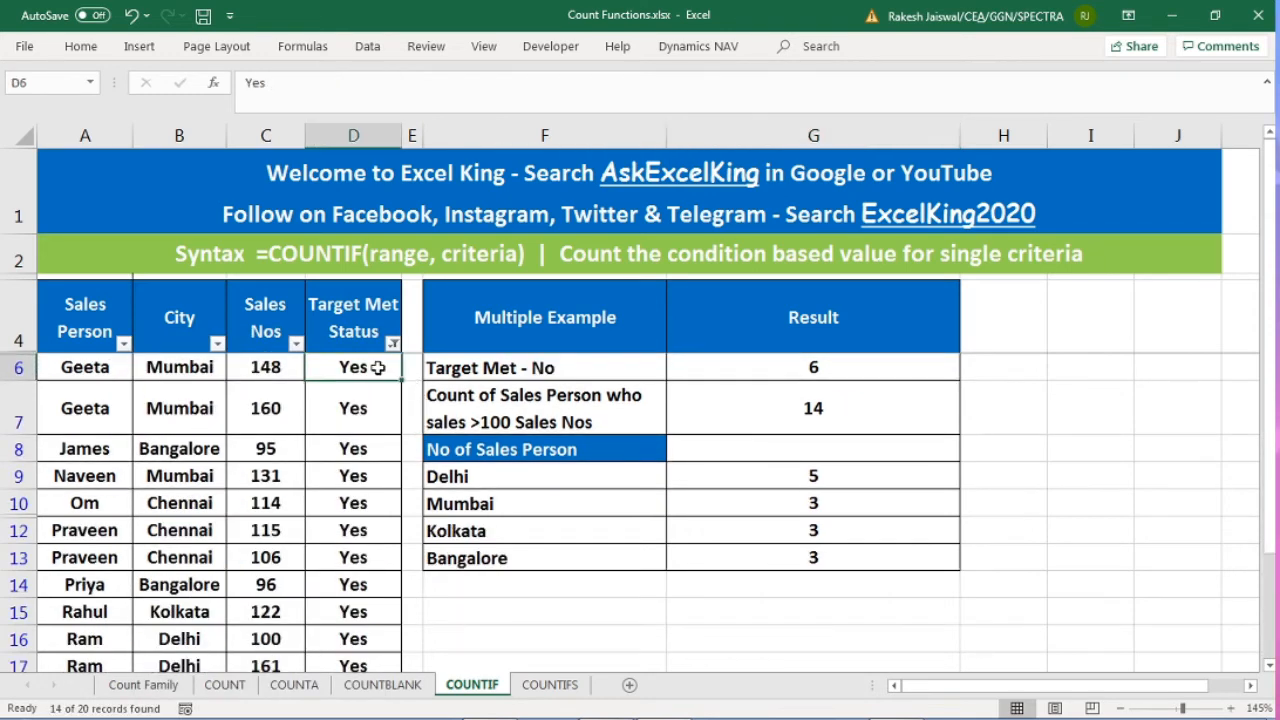
pyautogui.hotkey('shift', 'Down')
pyautogui.hotkey('shift', 'Down')
pyautogui.hotkey('shift', 'Down')
pyautogui.hotkey('shift', 'Down')
pyautogui.hotkey('shift', 'Down')
pyautogui.hotkey('shift', 'Down')
pyautogui.hotkey('shift', 'Down')
pyautogui.hotkey('shift', 'Down')
pyautogui.hotkey('shift', 'Down')
pyautogui.hotkey('shift', 'Down')
pyautogui.hotkey('shift', 'Down')
pyautogui.hotkey('shift', 'Down')
pyautogui.hotkey('shift', 'Down')
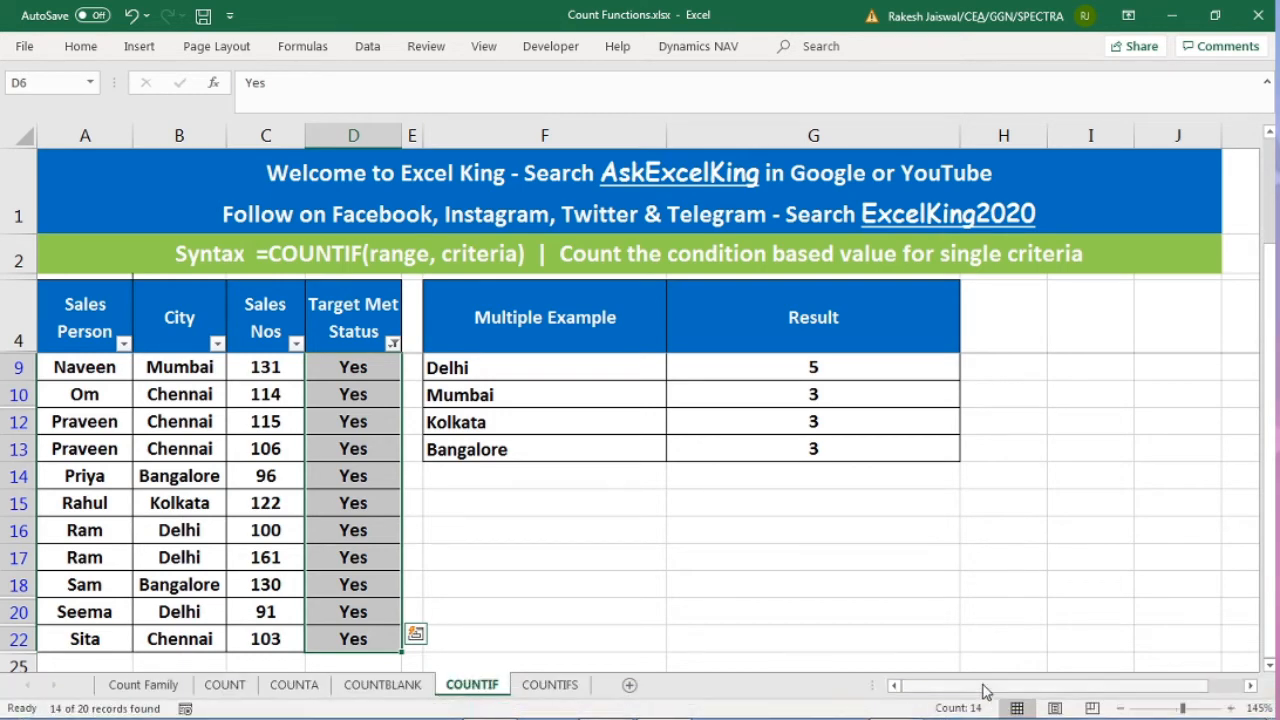
# Step: Switch the Target Met Status filter to No and select the remaining entries to check their count
pyautogui.scroll(1, 857, 506)
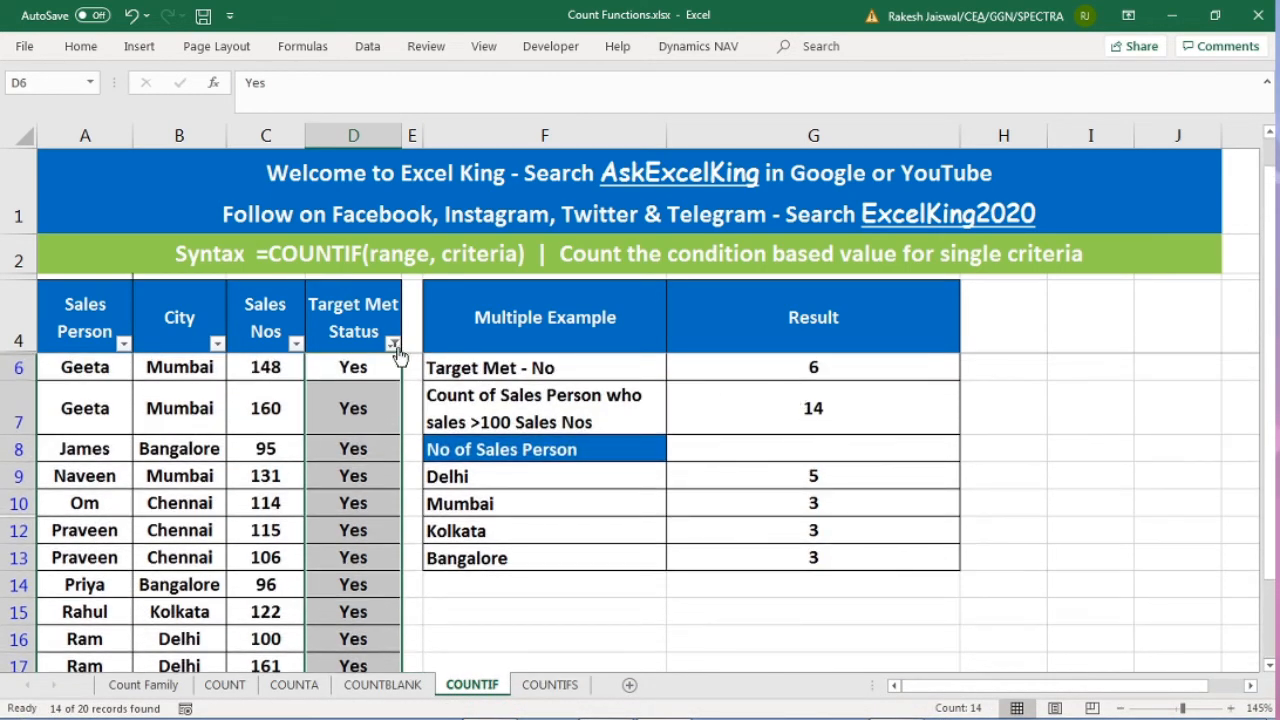
pyautogui.click(393, 343)
pyautogui.click(190, 536)
pyautogui.click(191, 551)
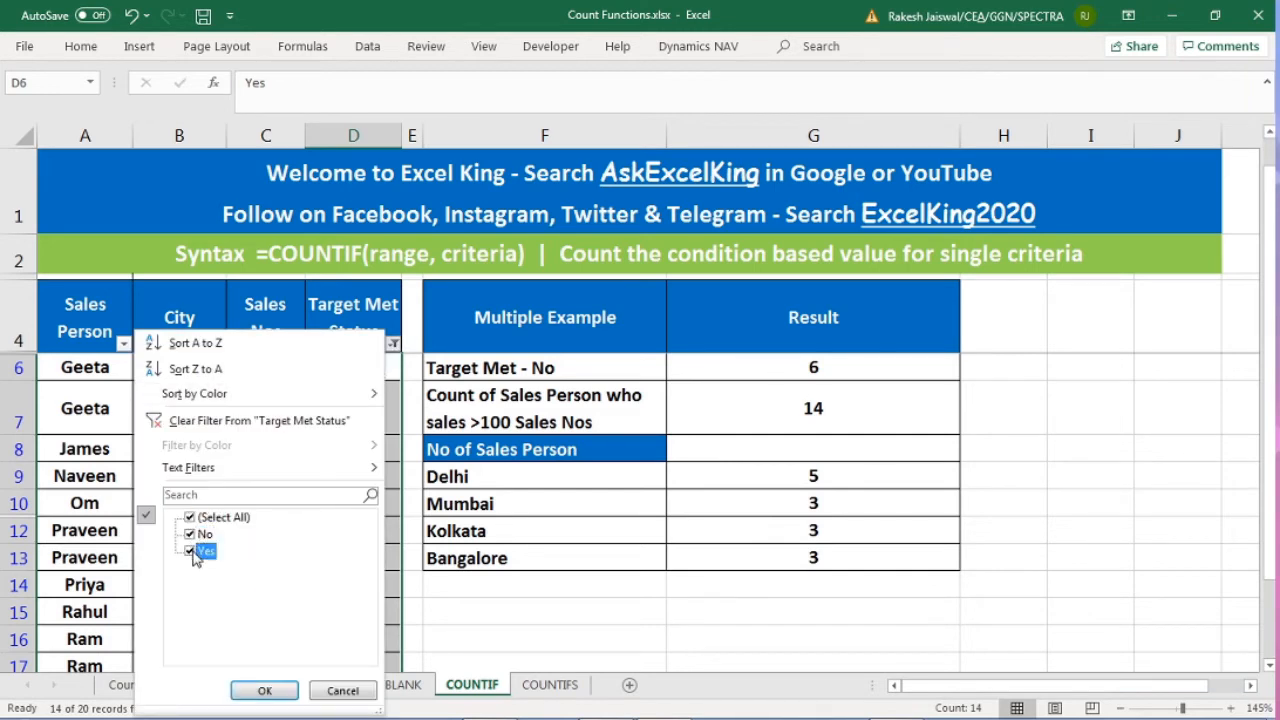
pyautogui.click(286, 691)
pyautogui.moveTo(372, 367); pyautogui.dragTo(357, 503)
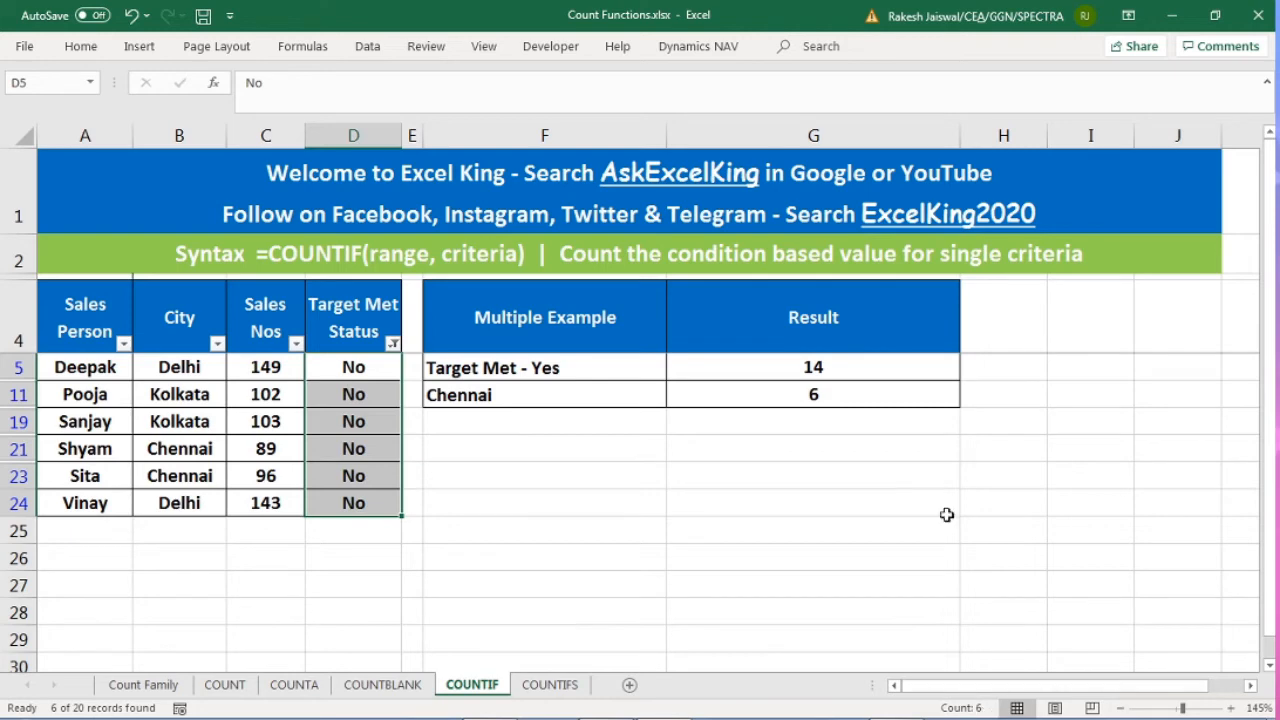
# Step: Show all Target Met Status rows again and select the Target Met - No label with its result in F6:G6
pyautogui.click(808, 391)
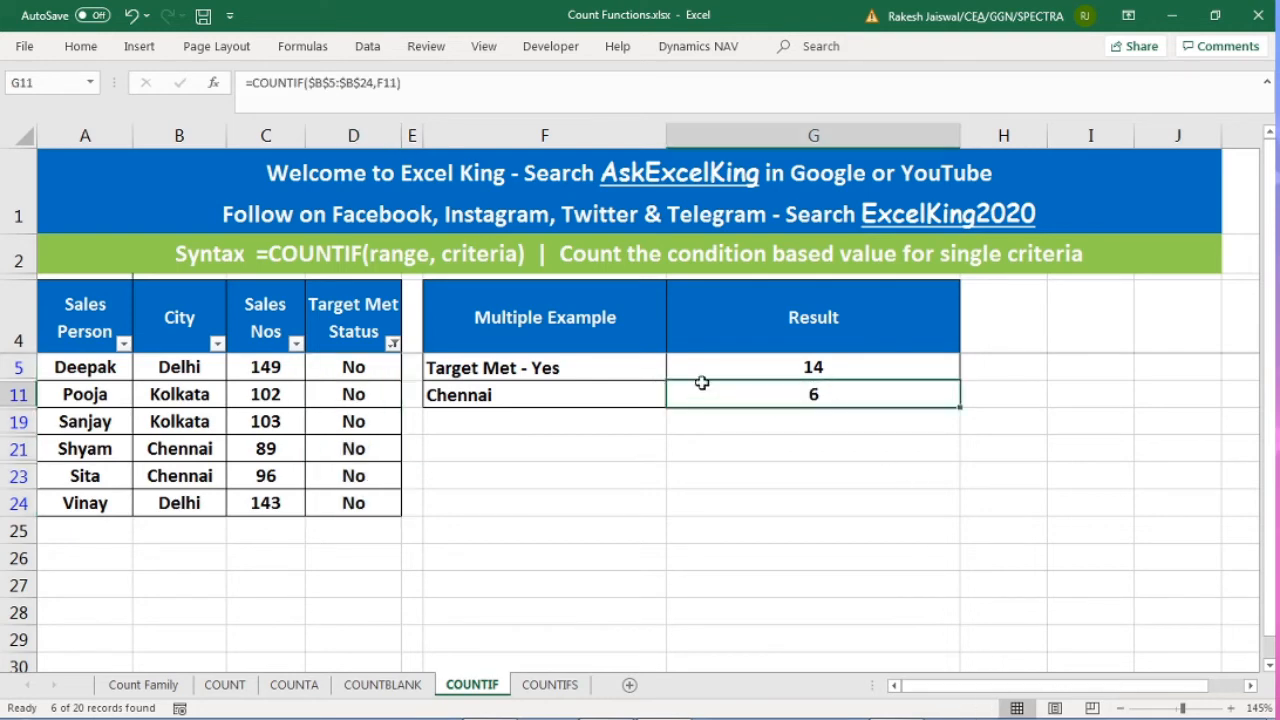
pyautogui.click(394, 343)
pyautogui.click(200, 515)
pyautogui.click(263, 690)
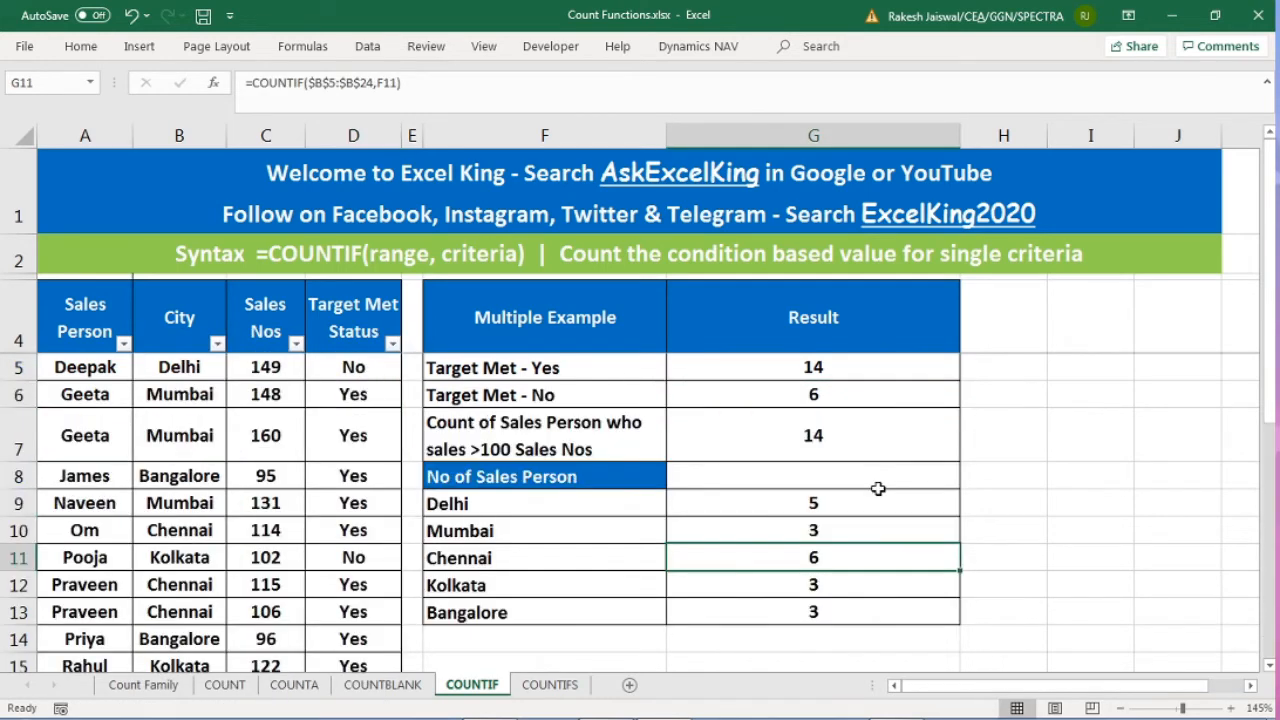
pyautogui.moveTo(548, 400); pyautogui.dragTo(772, 396)
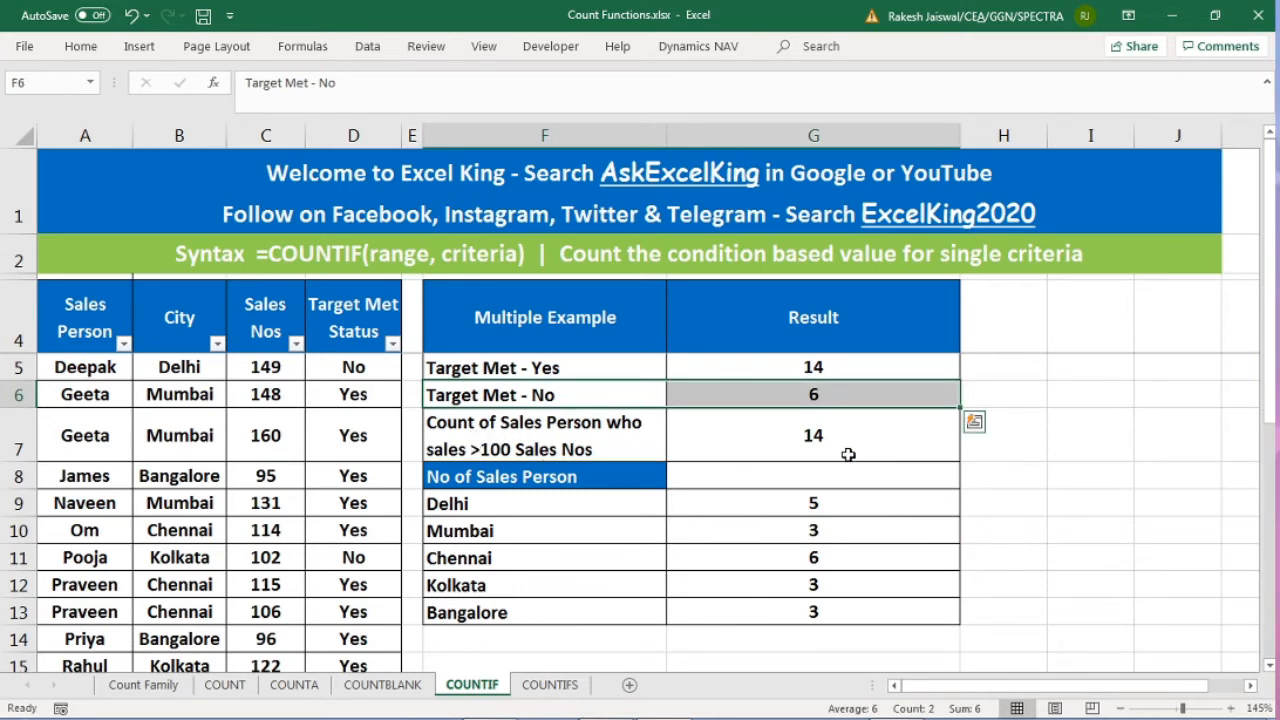
# Step: Filter the Sales Nos column to values greater than 100 and select the remaining entries to check their count
pyautogui.click(850, 448)
pyautogui.click(278, 322)
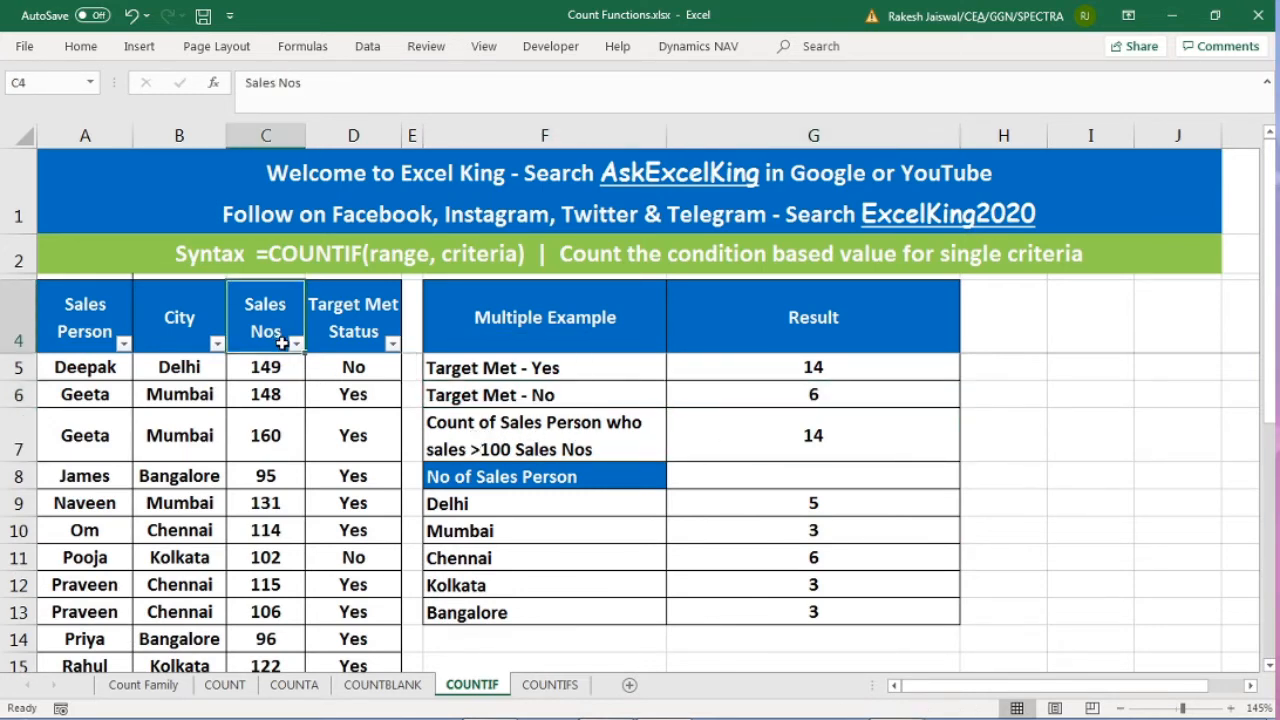
pyautogui.click(297, 345)
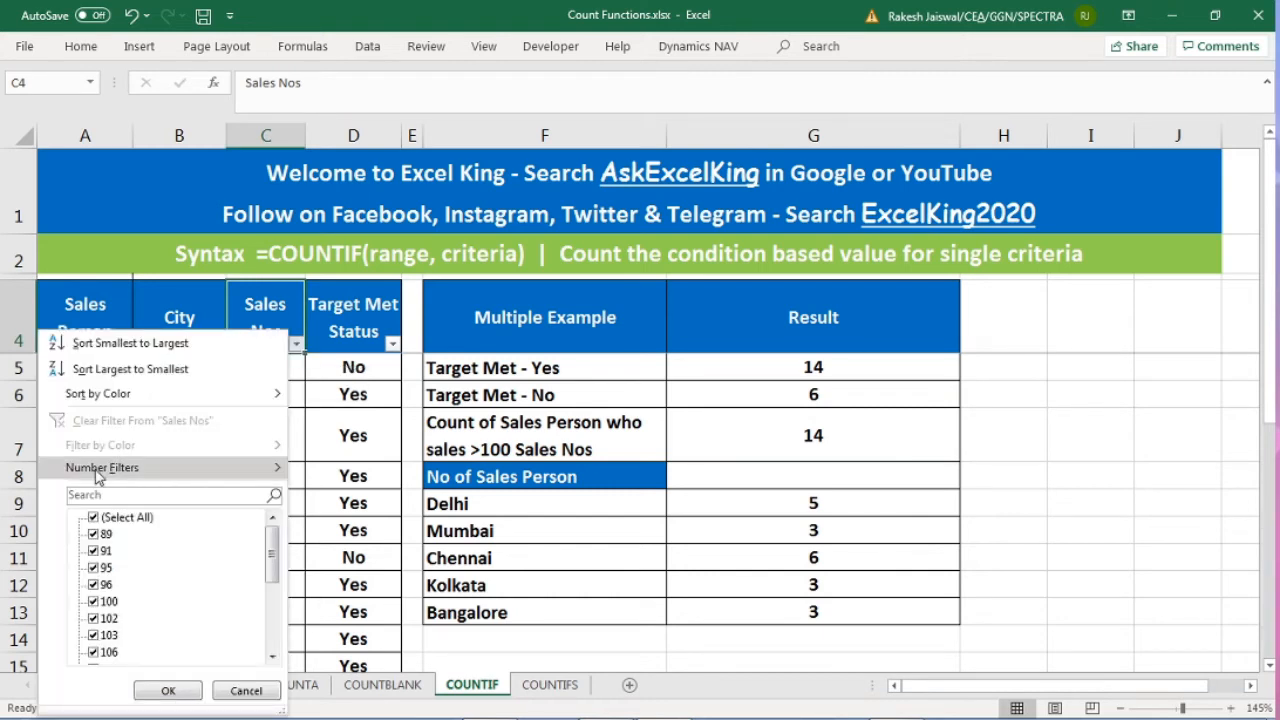
pyautogui.moveTo(126, 470)
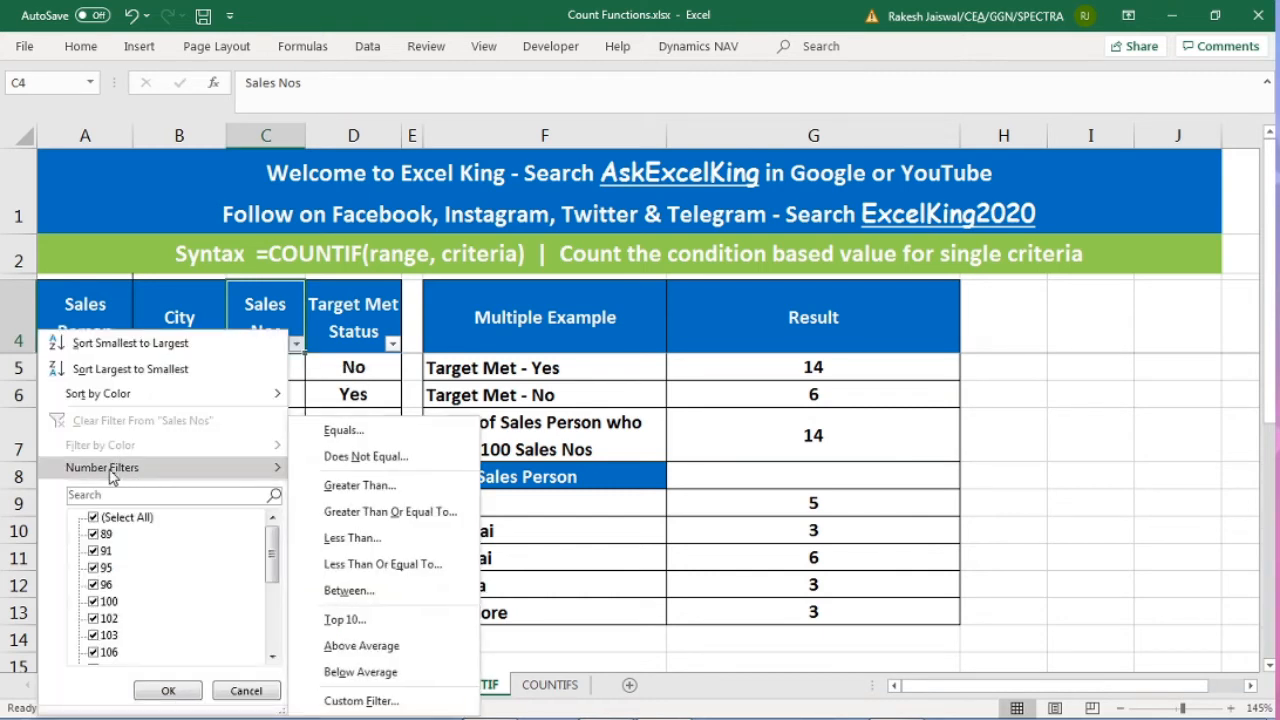
pyautogui.click(360, 486)
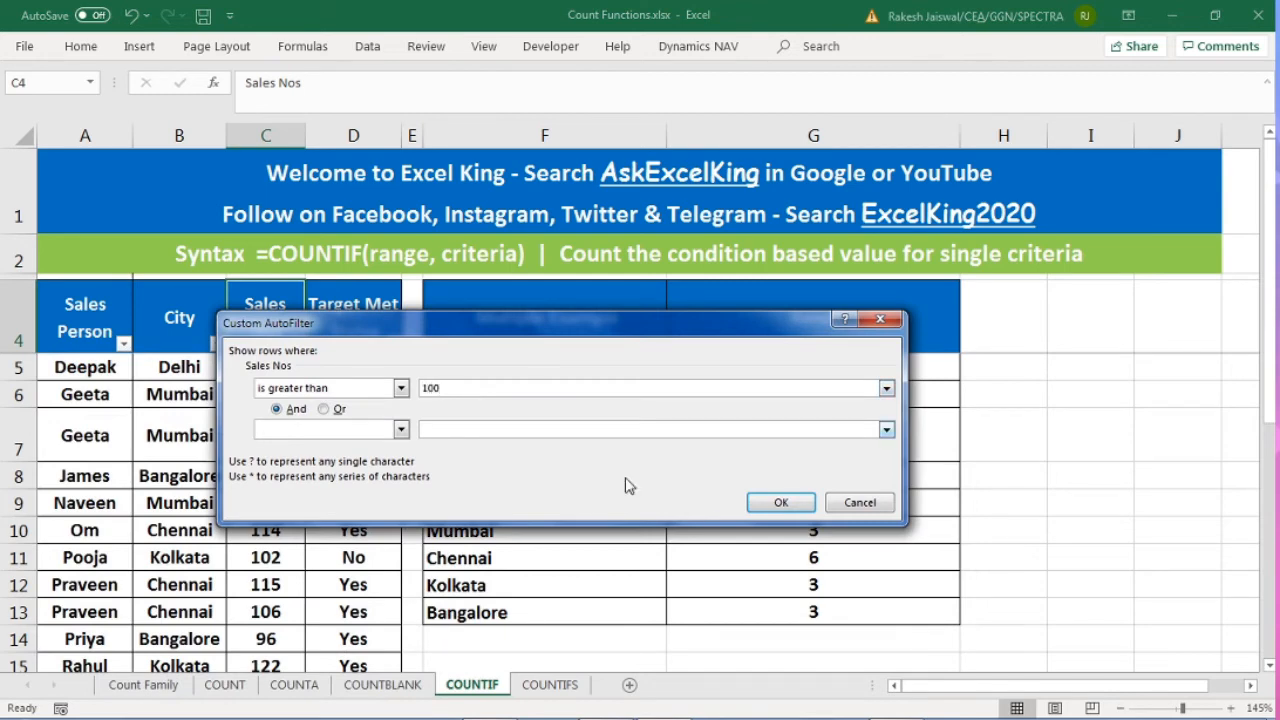
pyautogui.click(781, 502)
pyautogui.moveTo(266, 368); pyautogui.dragTo(268, 630)
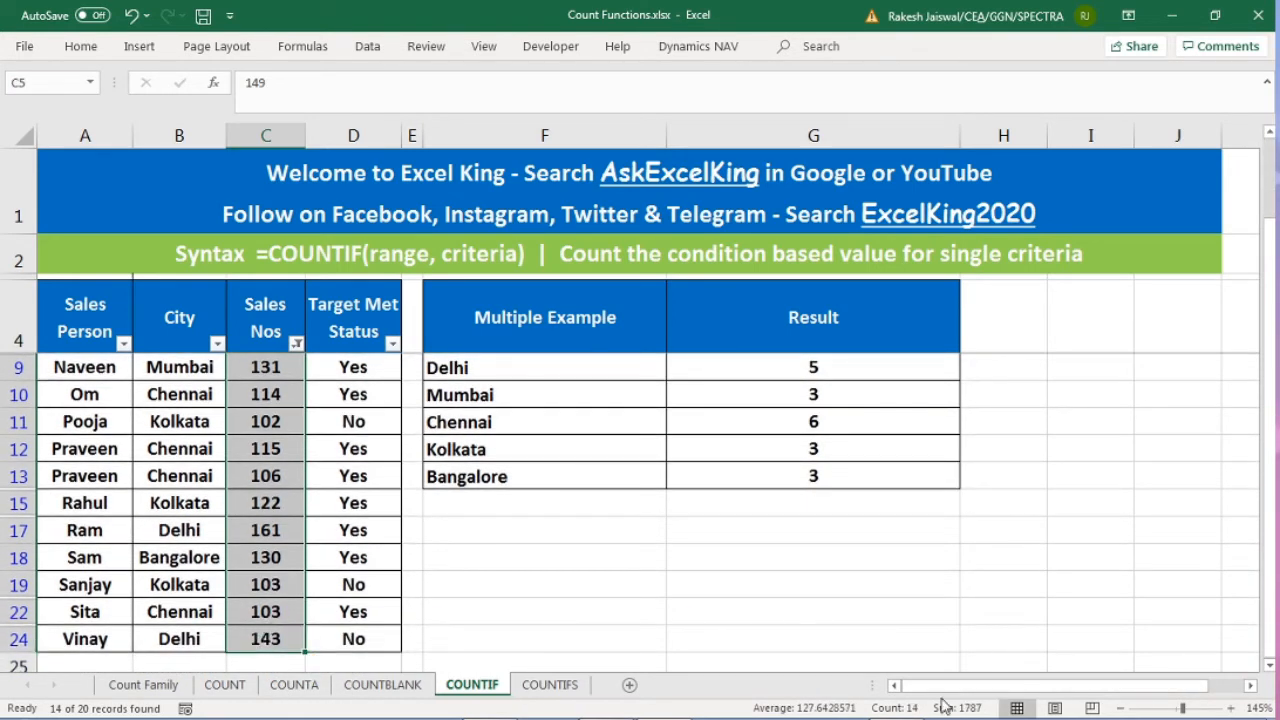
# Step: Remove the number filter from the Sales Nos column so all sales rows are listed again
pyautogui.click(296, 343)
pyautogui.click(160, 519)
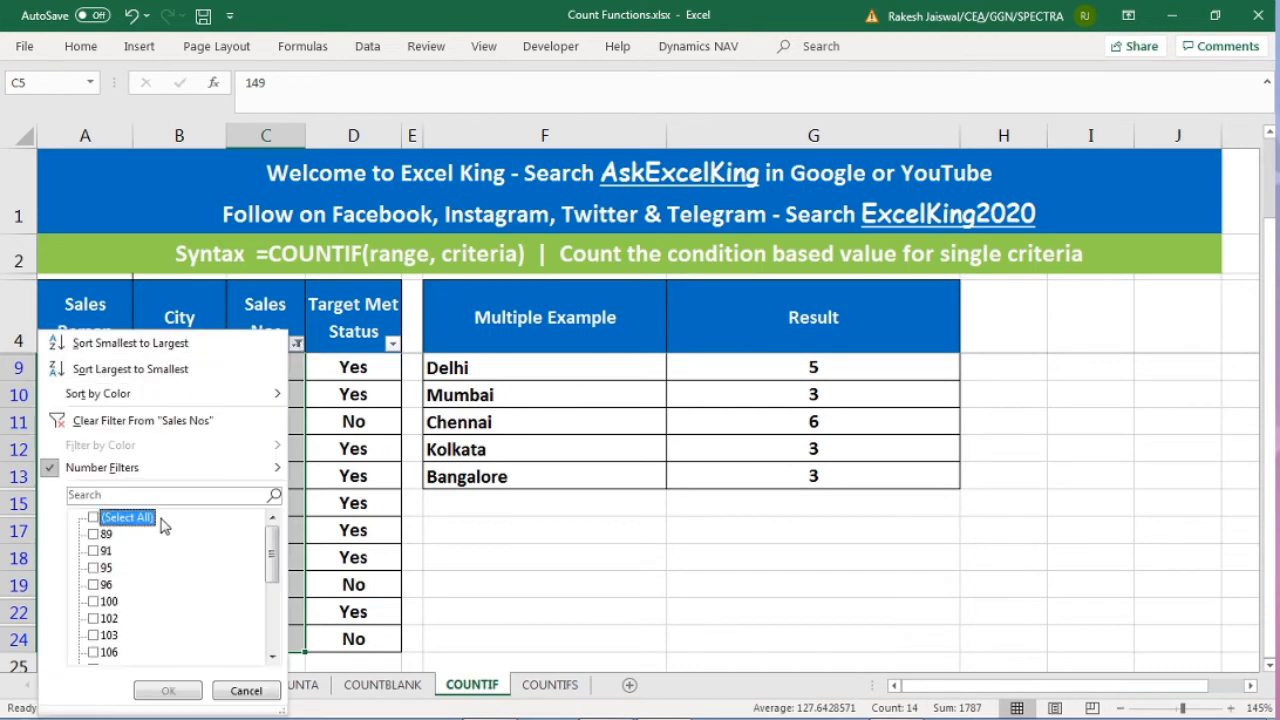
pyautogui.click(104, 517)
pyautogui.click(168, 691)
pyautogui.scroll(2, 230, 480)
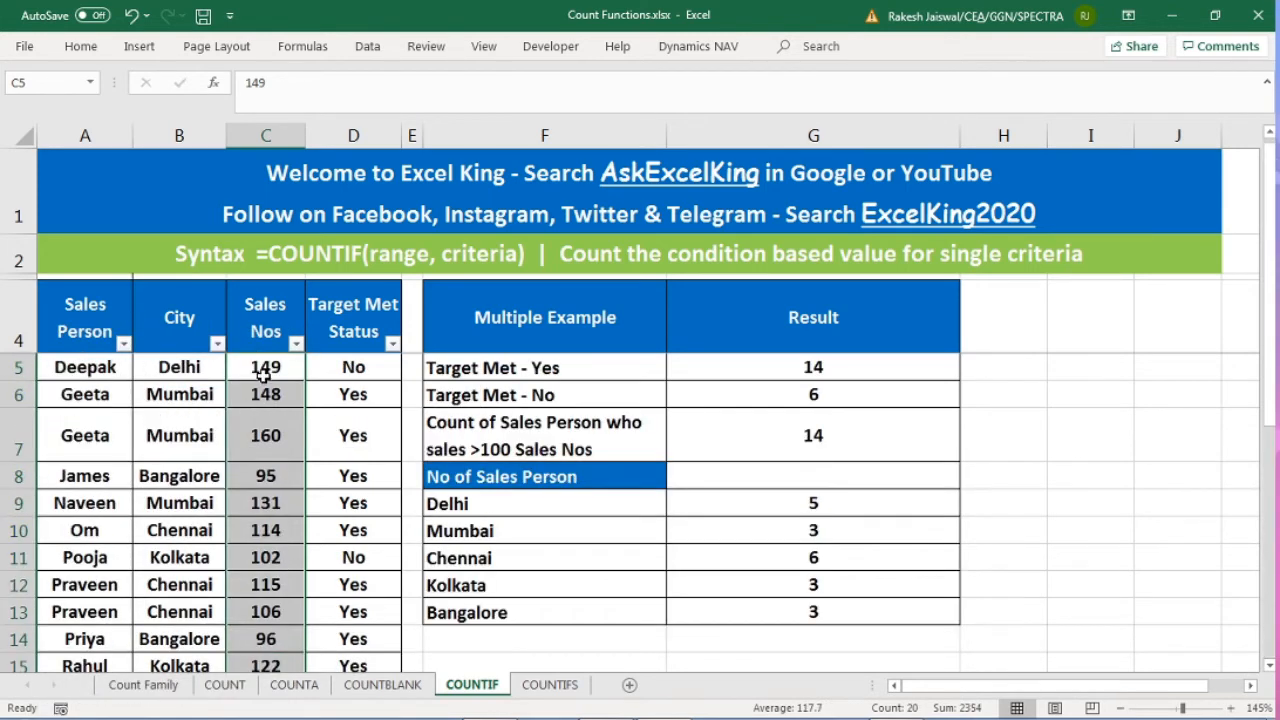
pyautogui.click(282, 336)
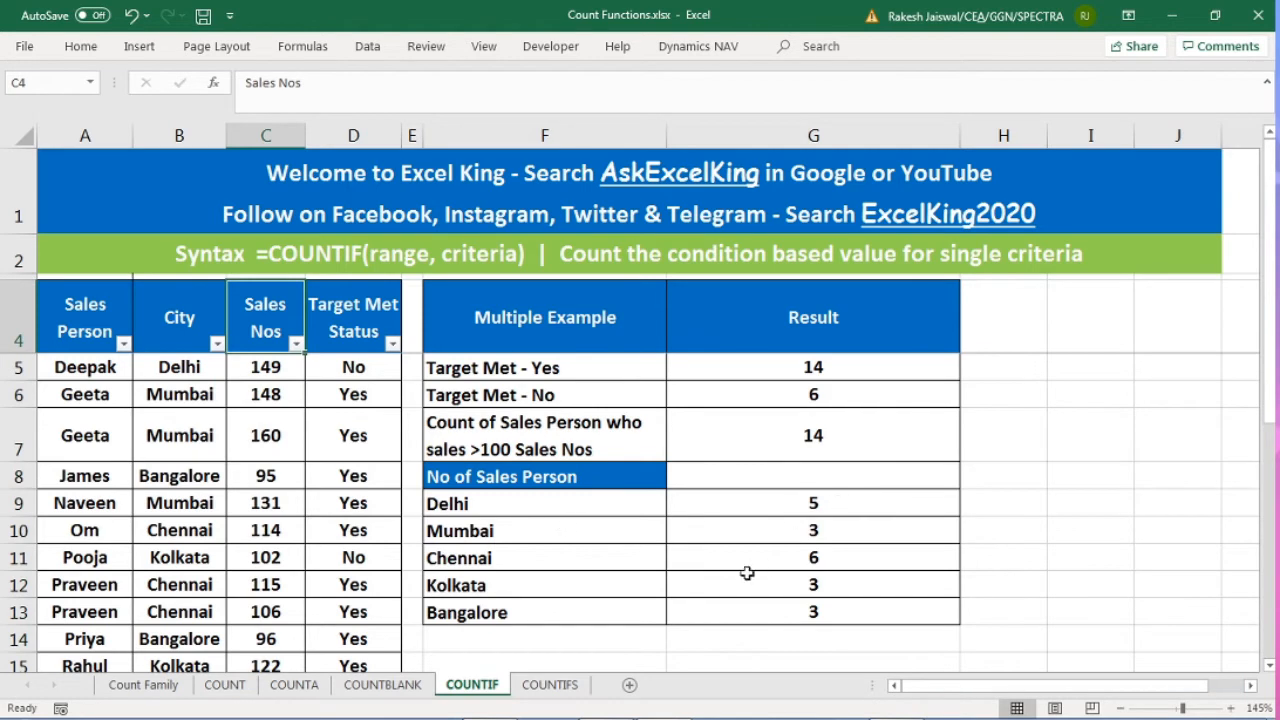
pyautogui.click(172, 341)
pyautogui.click(217, 343)
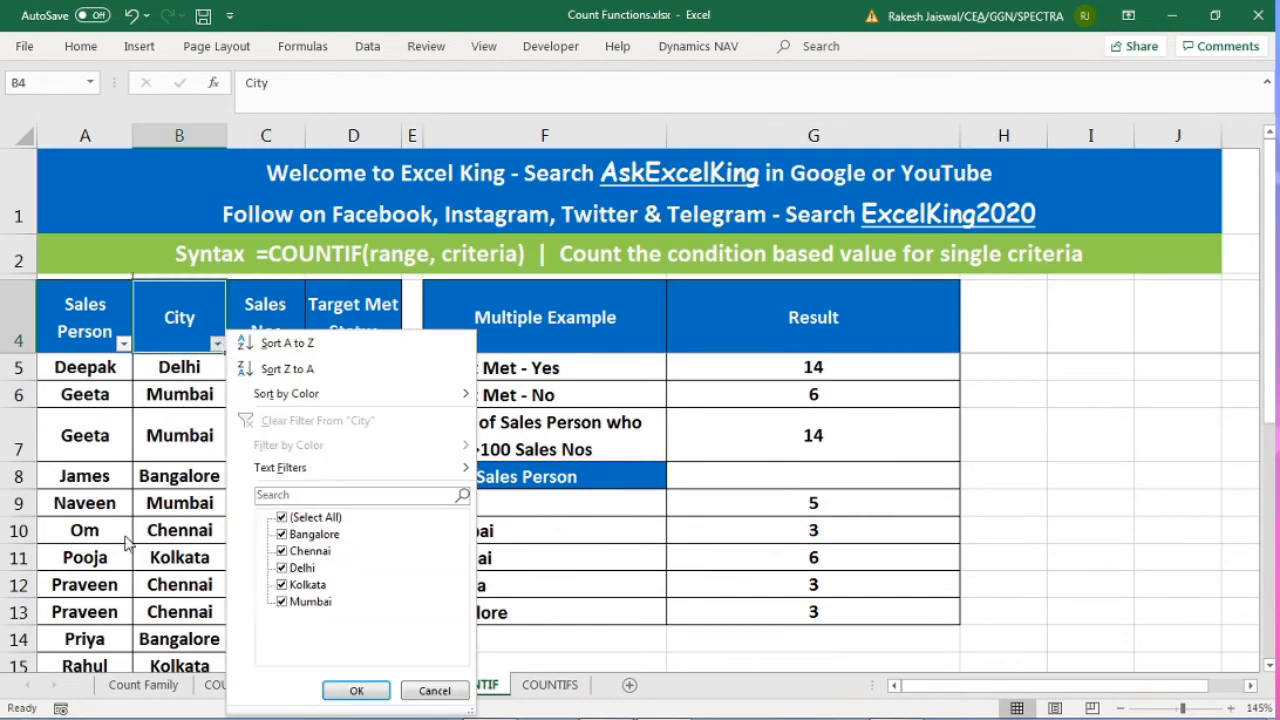
pyautogui.click(316, 518)
pyautogui.click(186, 314)
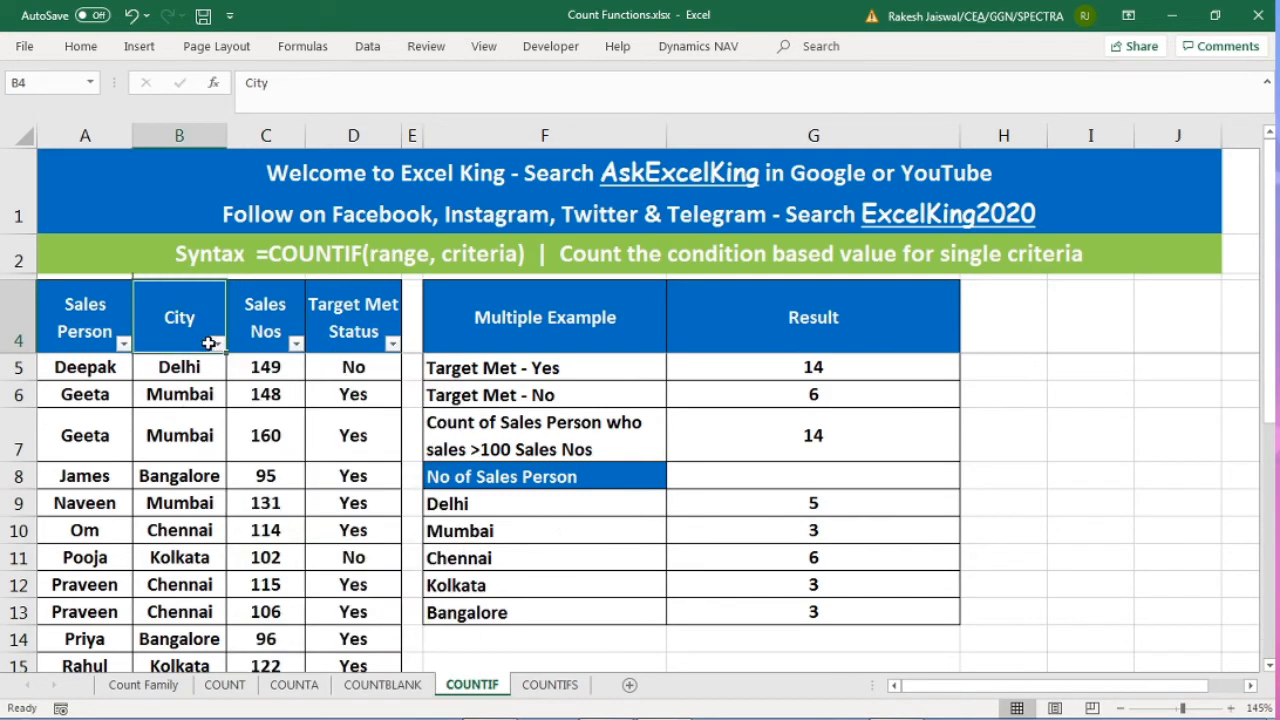
# Step: Sort the sales table by City from A to Z and select the Chennai entries in B8:B13 to check their count
pyautogui.click(217, 346)
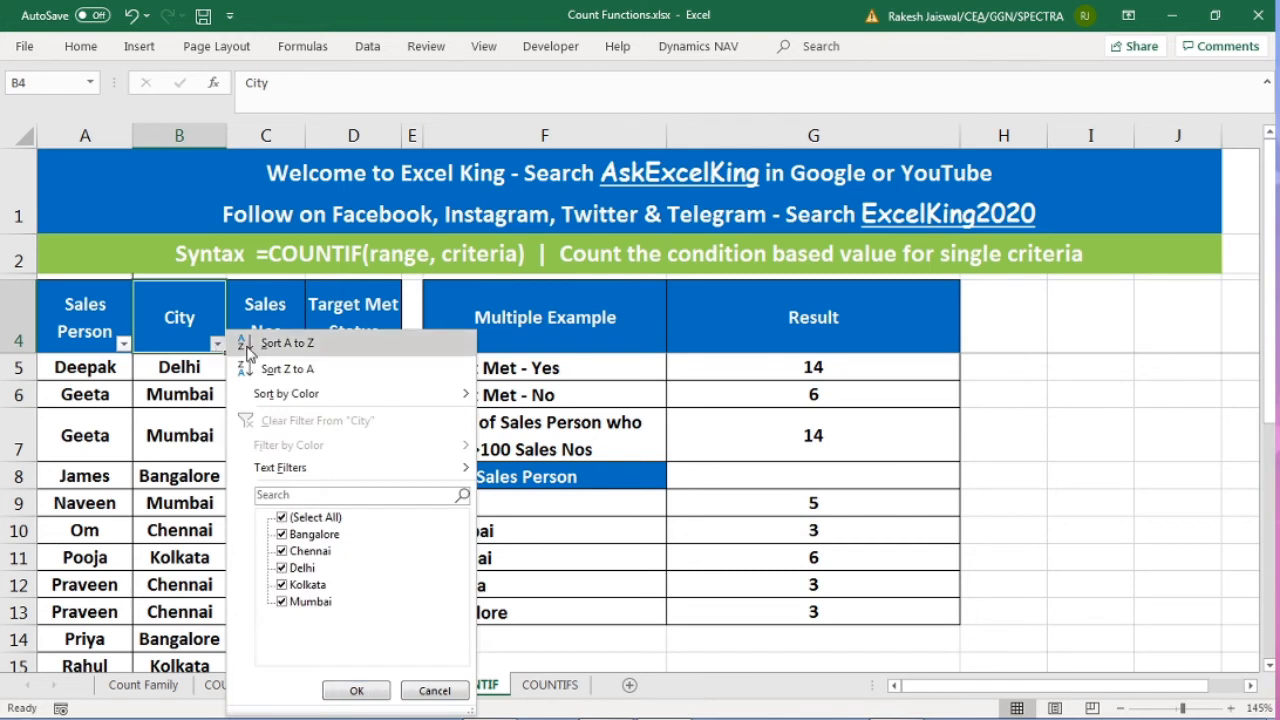
pyautogui.click(334, 350)
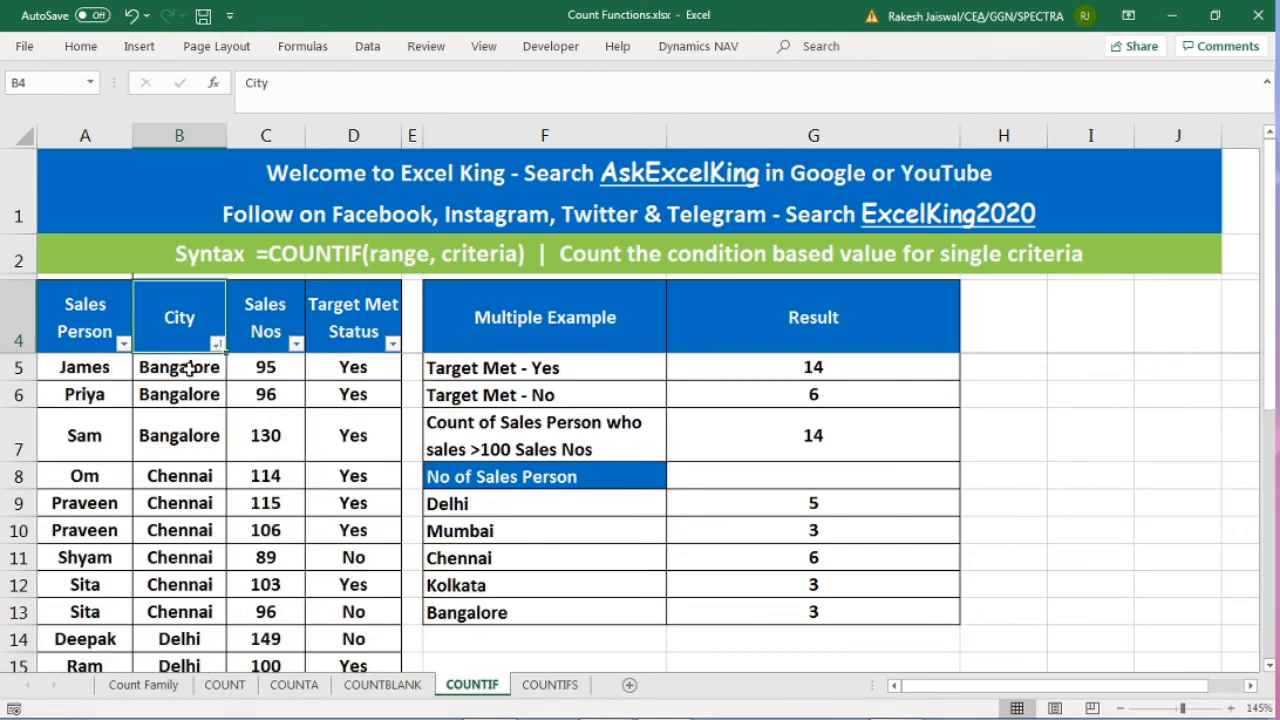
pyautogui.moveTo(190, 368); pyautogui.dragTo(197, 607)
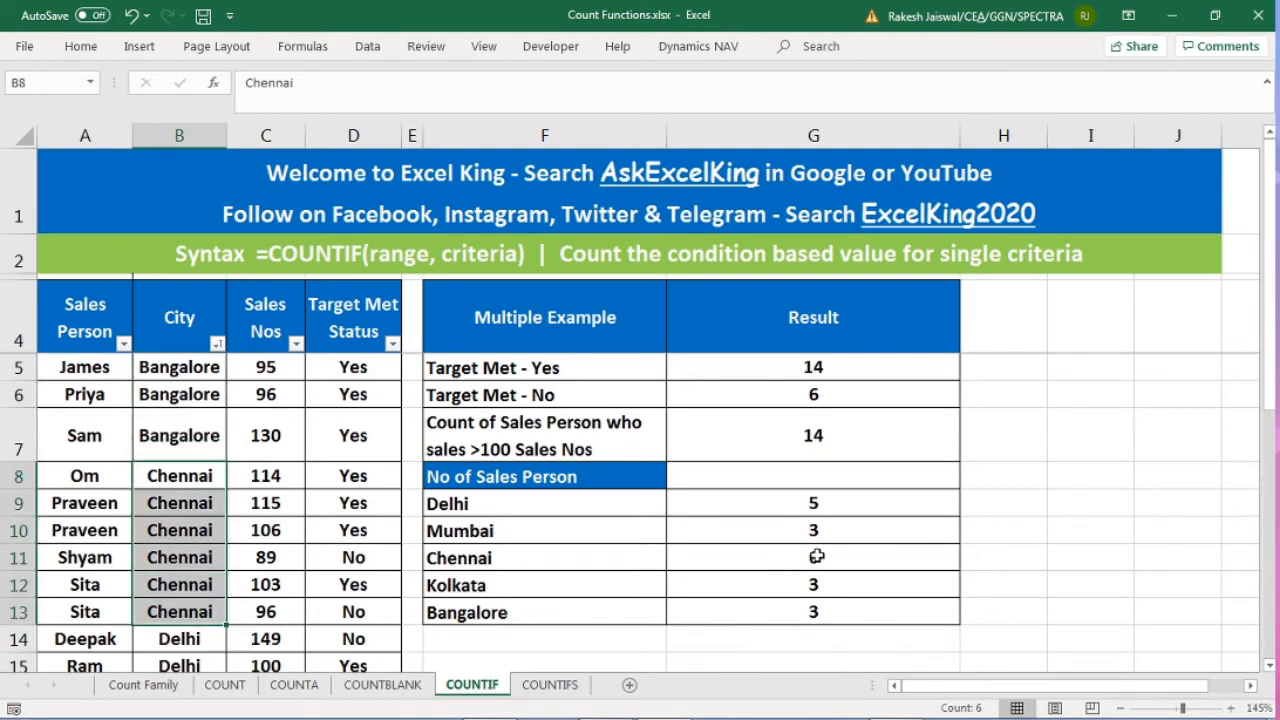
# Step: Select the Delhi entries in B14:B18, followed by the Kolkata and Mumbai entries, to check each city's count
pyautogui.scroll(-2, 240, 575)
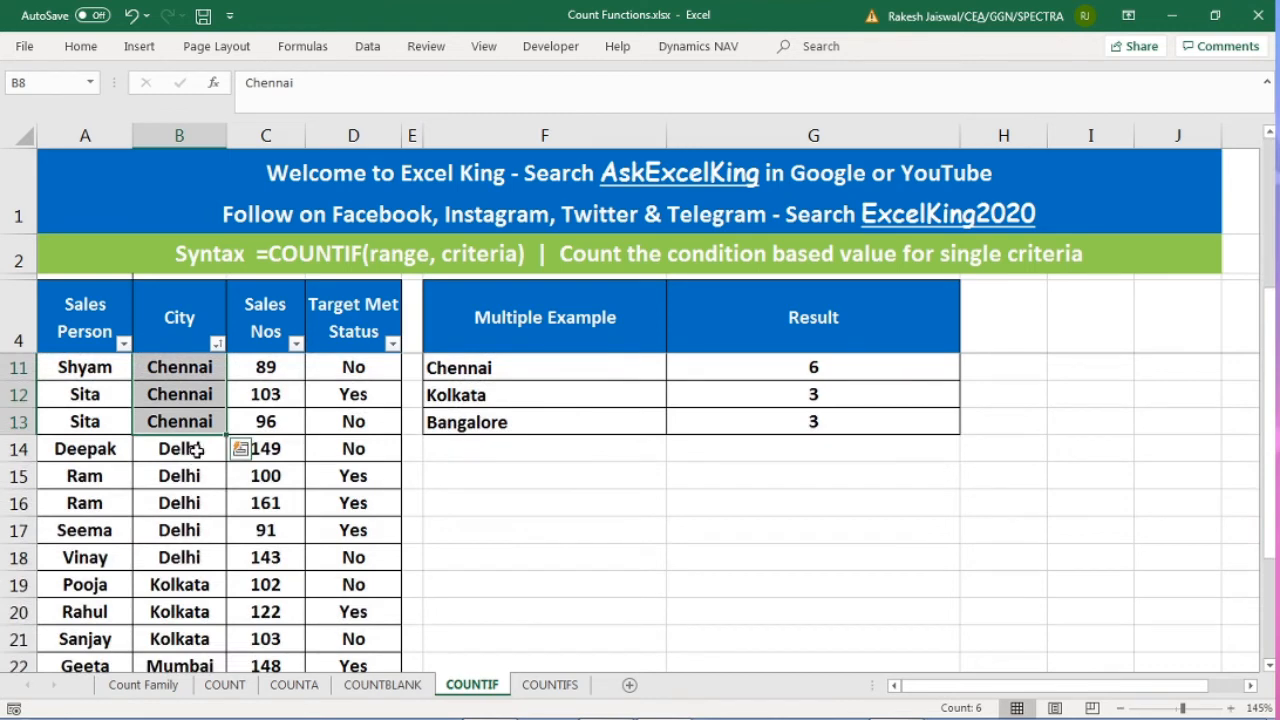
pyautogui.moveTo(191, 449); pyautogui.dragTo(186, 562)
pyautogui.scroll(-2, 186, 560)
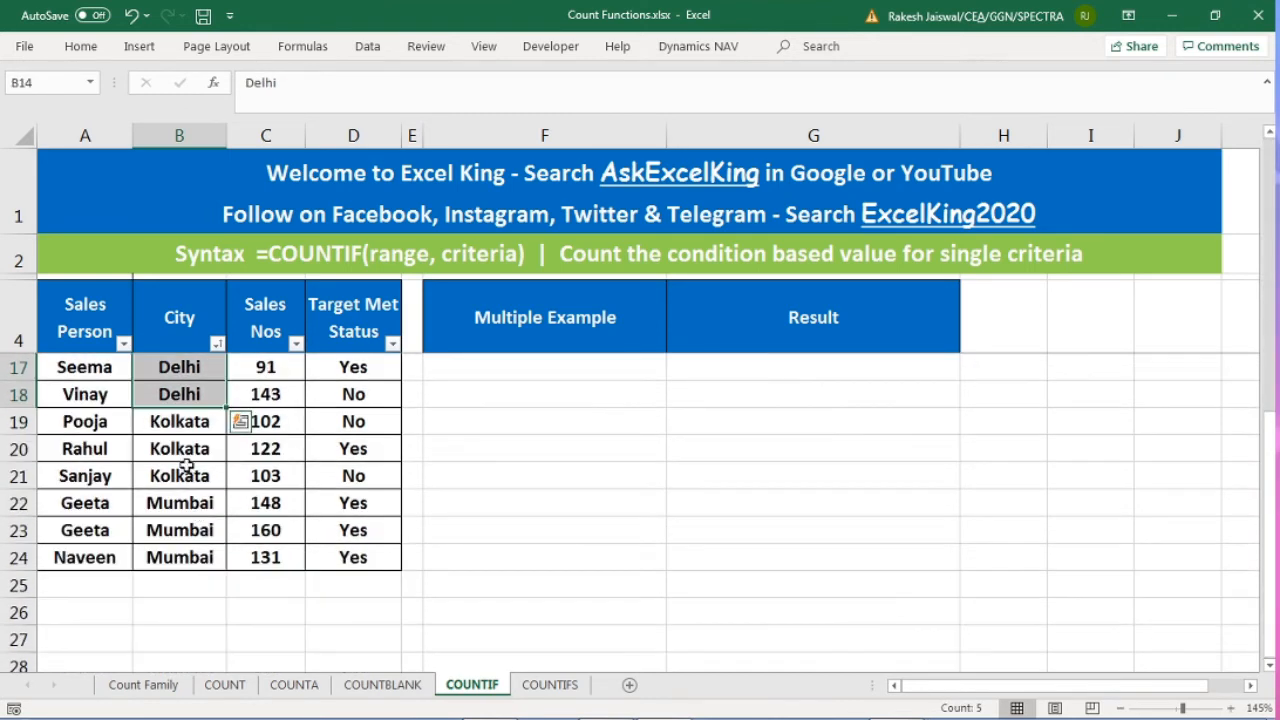
pyautogui.moveTo(186, 424); pyautogui.dragTo(180, 555)
# Step: Select the Delhi, Kolkata and Mumbai labels with their results, one row at a time, for comparison with the sorted list
pyautogui.scroll(4, 609, 492)
pyautogui.moveTo(526, 506); pyautogui.dragTo(760, 512)
pyautogui.moveTo(556, 590); pyautogui.dragTo(720, 582)
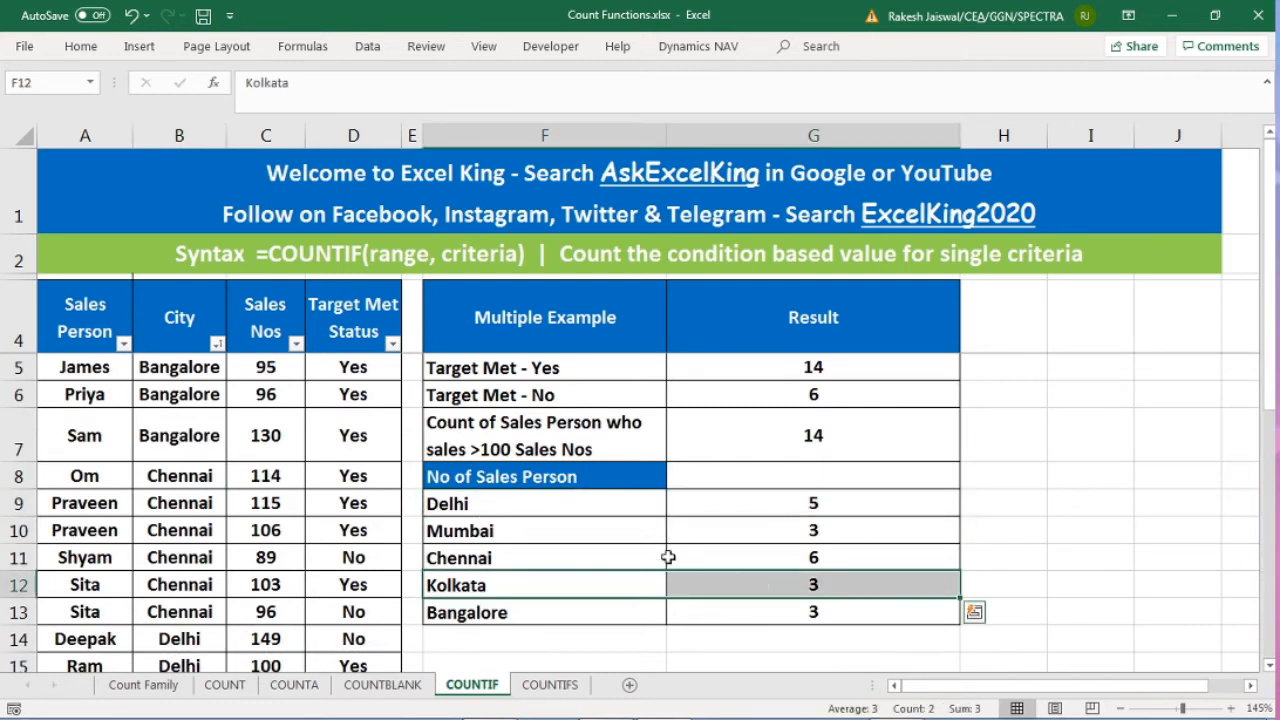
pyautogui.click(655, 528)
pyautogui.moveTo(655, 528); pyautogui.dragTo(790, 530)
# Step: Turn off the filter on the sales table's header row
pyautogui.click(660, 334)
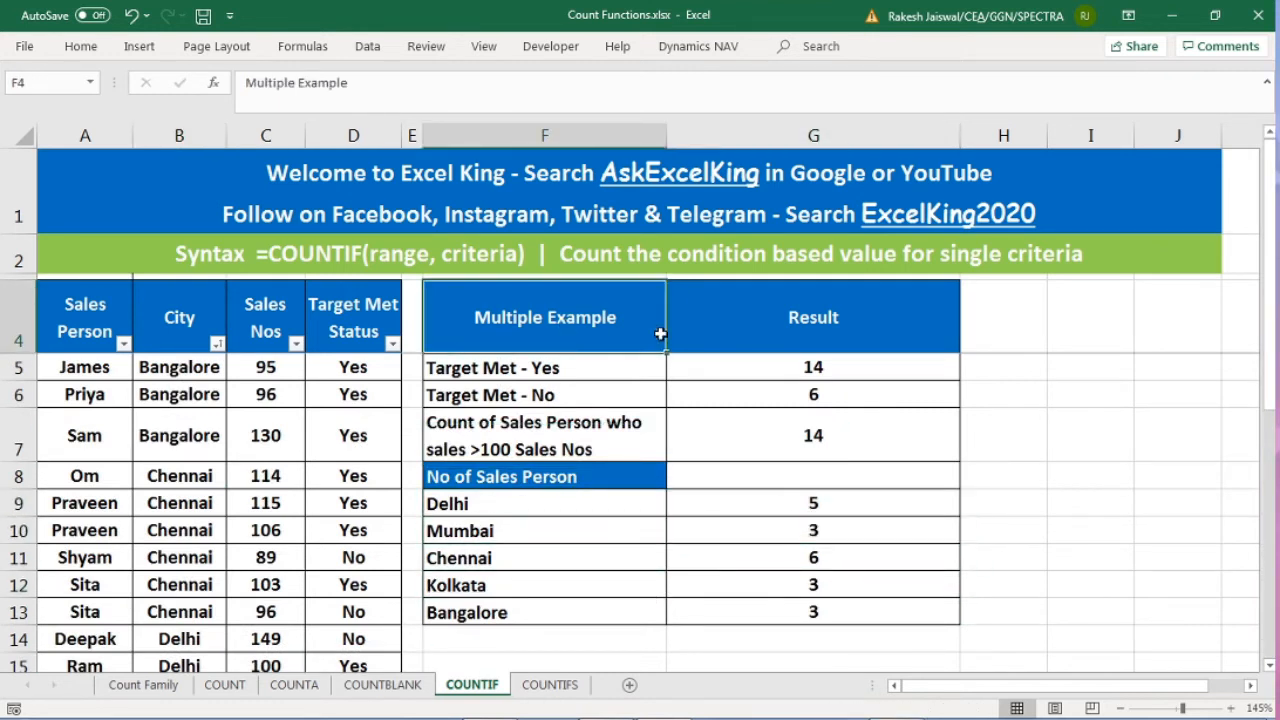
pyautogui.hotkey('alt', 'd')
pyautogui.press('f')
pyautogui.press('f')
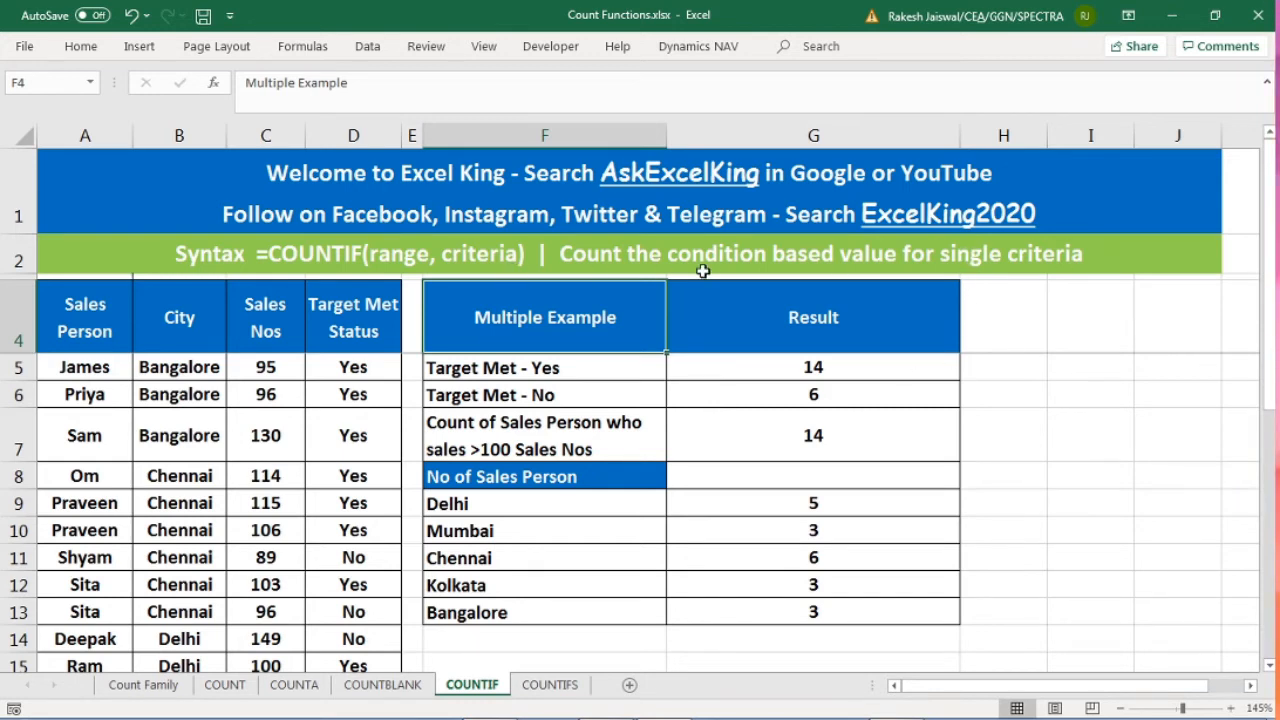
# Step: Switch to the COUNTIFS sheet and go through the four multiple-criteria examples in F5:F8
pyautogui.hotkey('ctrl', 'pagedown')
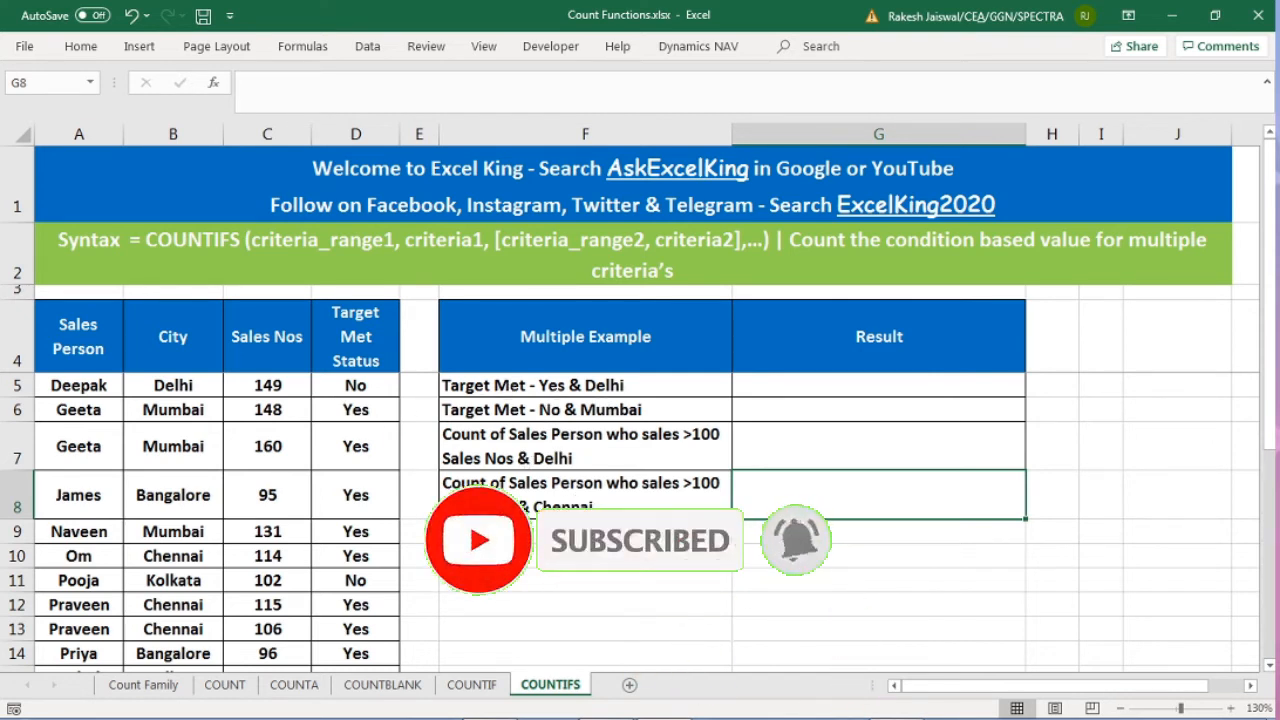
pyautogui.click(700, 393)
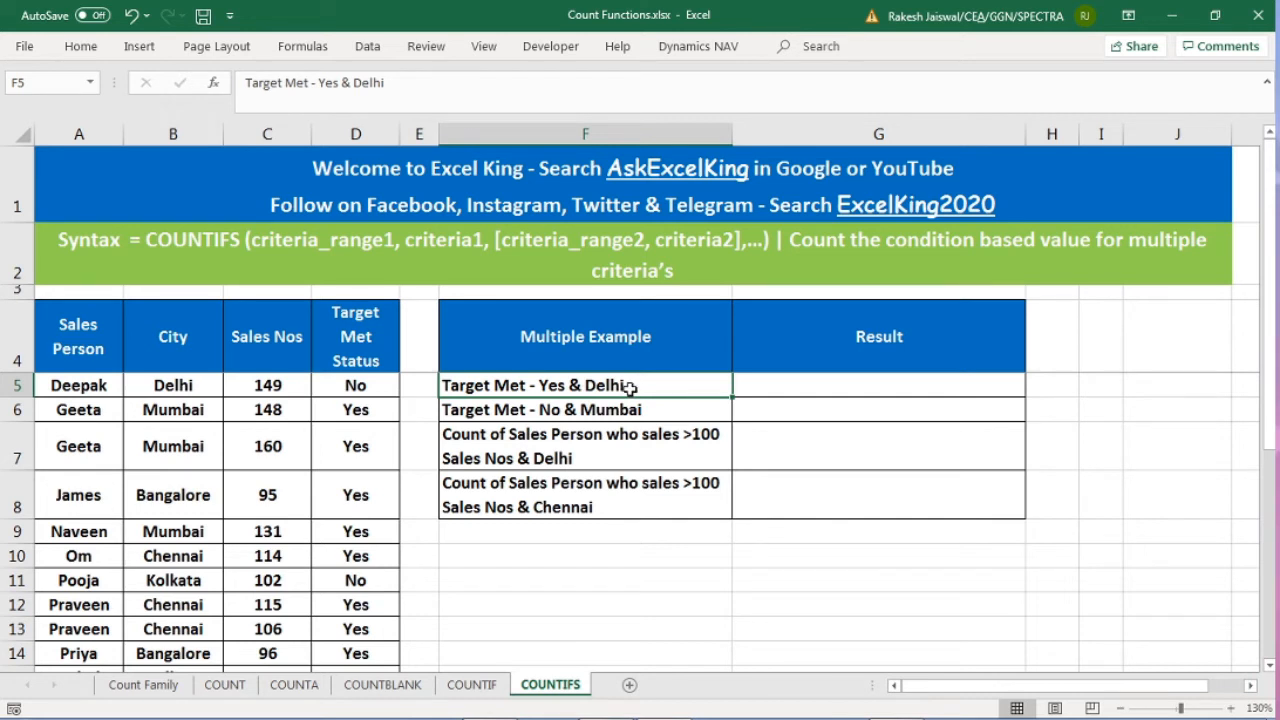
pyautogui.click(540, 410)
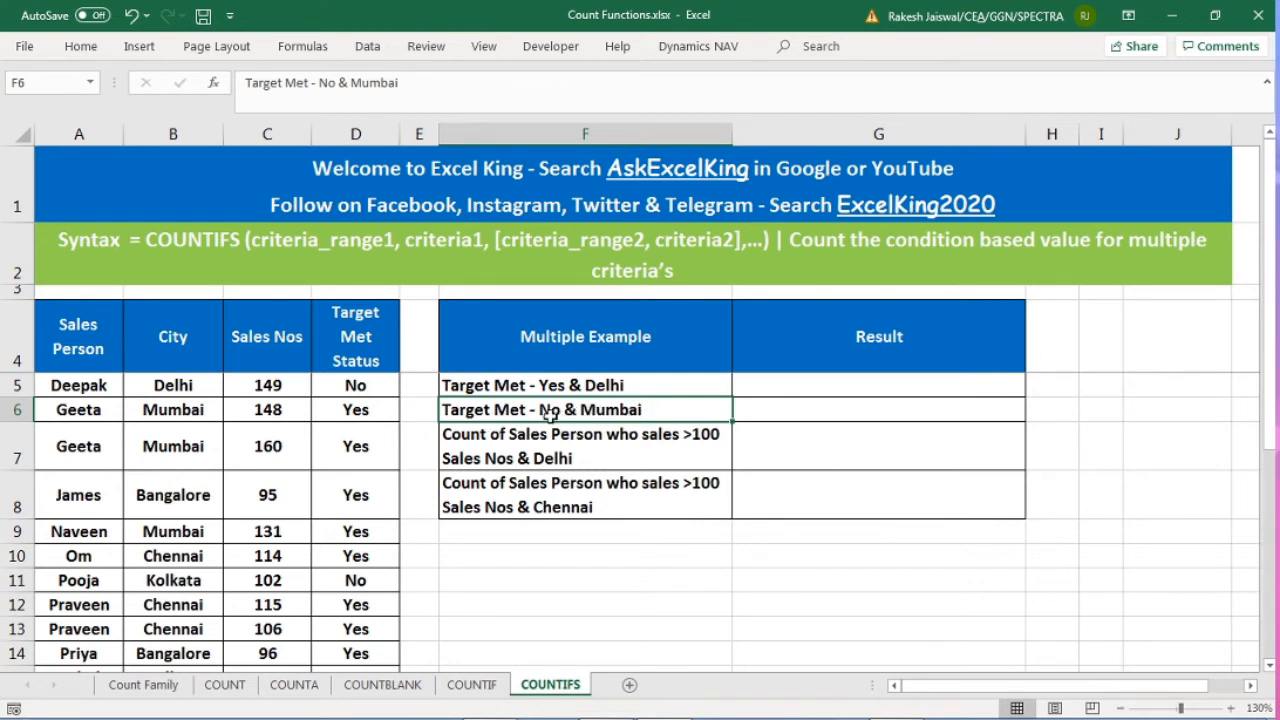
pyautogui.click(562, 455)
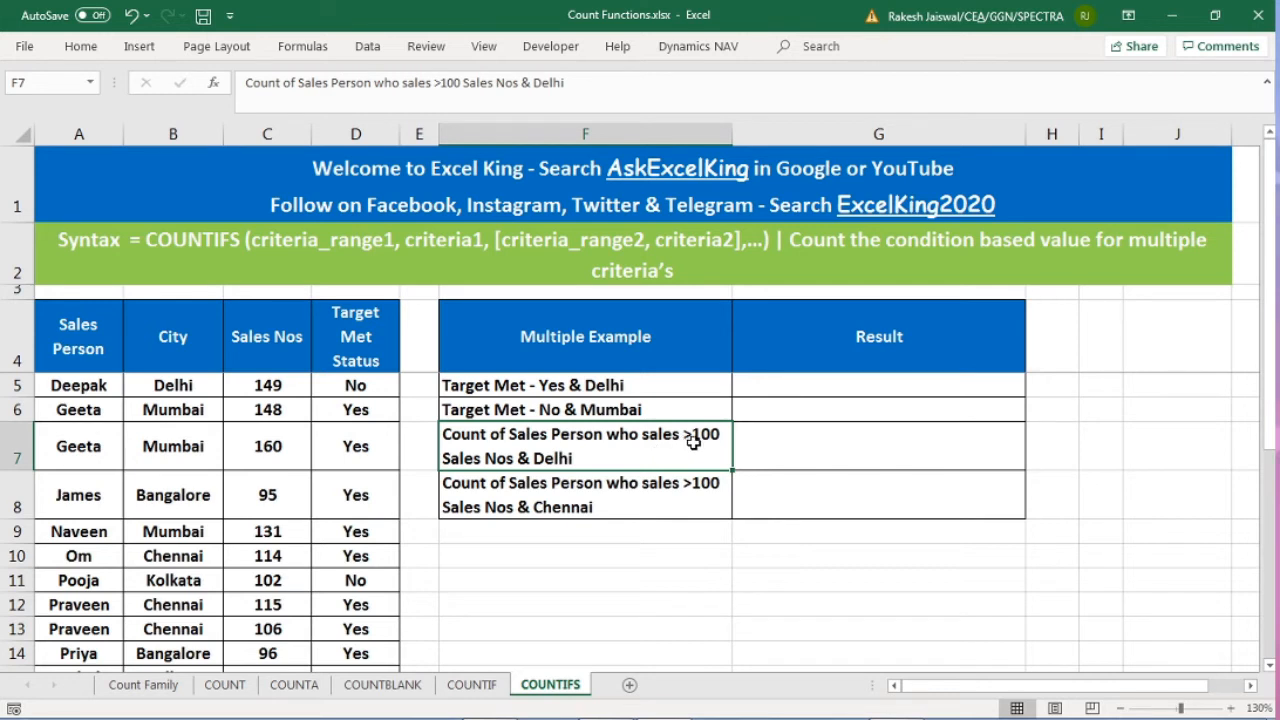
pyautogui.click(625, 488)
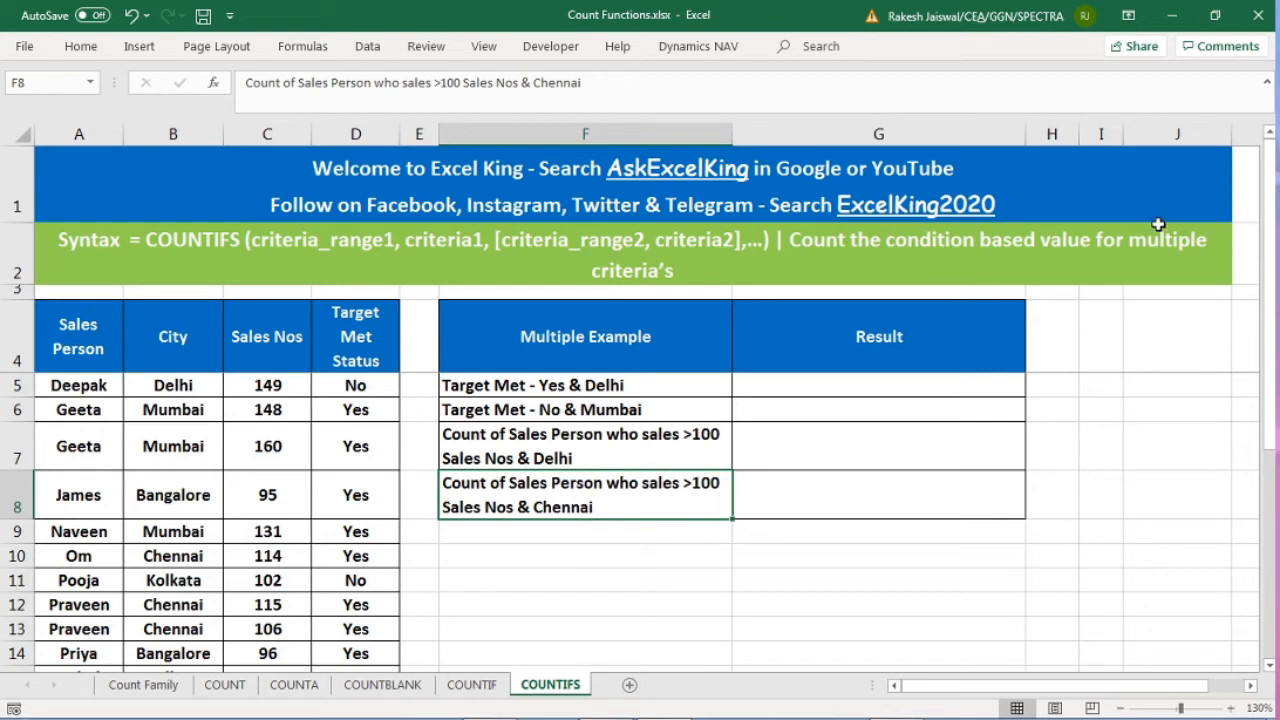
# Step: Begin a COUNTIFS formula in G5 with the Target Met Status range D5:D24 and the criterion "Yes"
pyautogui.click(874, 382)
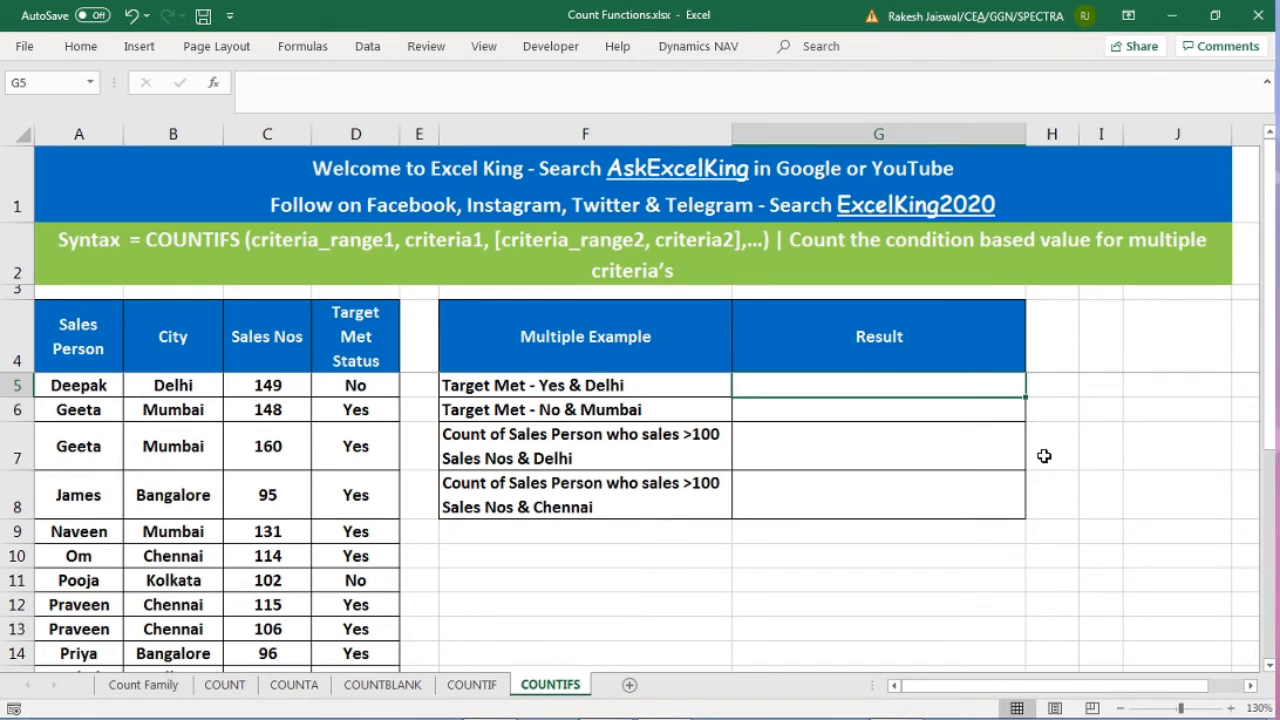
pyautogui.write('=count')
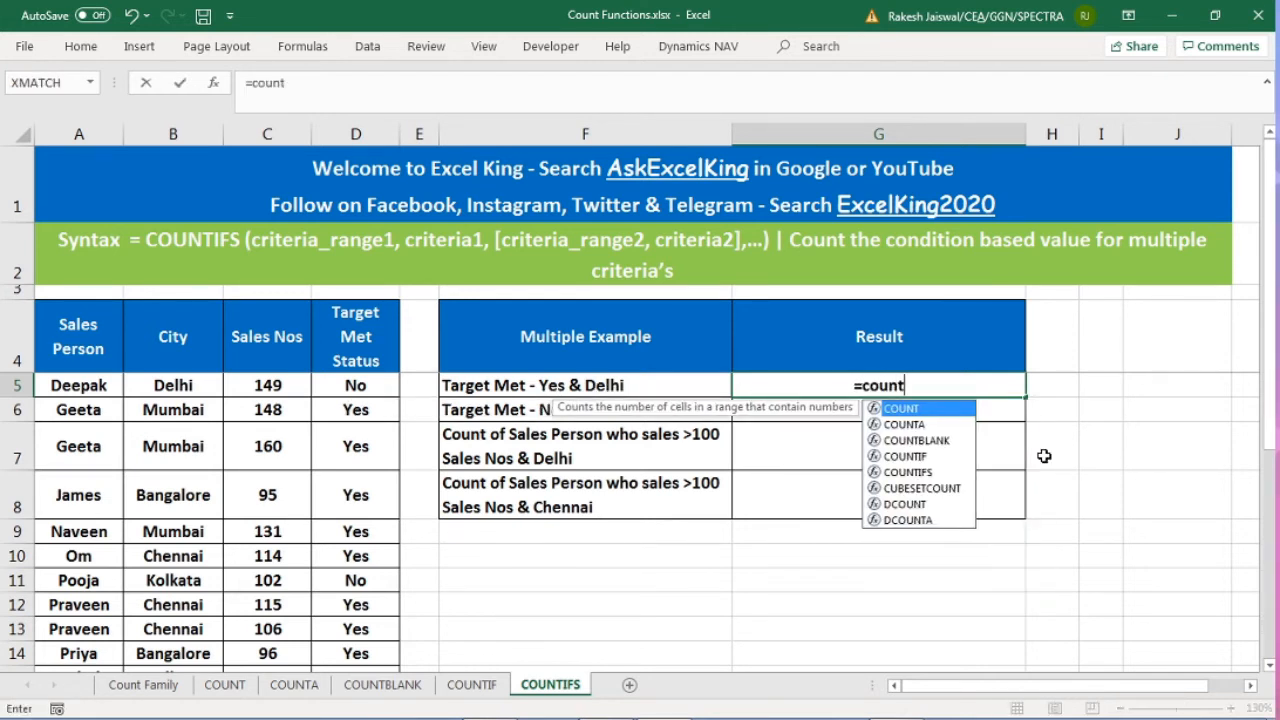
pyautogui.write('ifs')
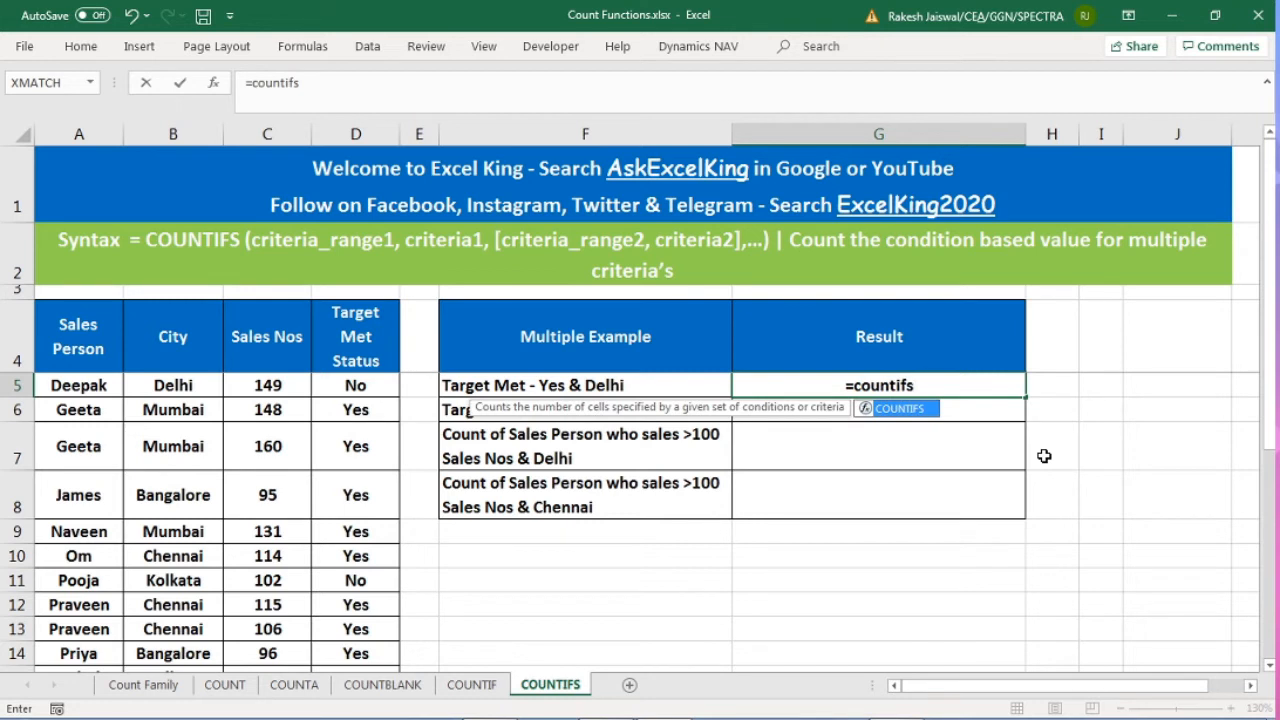
pyautogui.press('Tab')
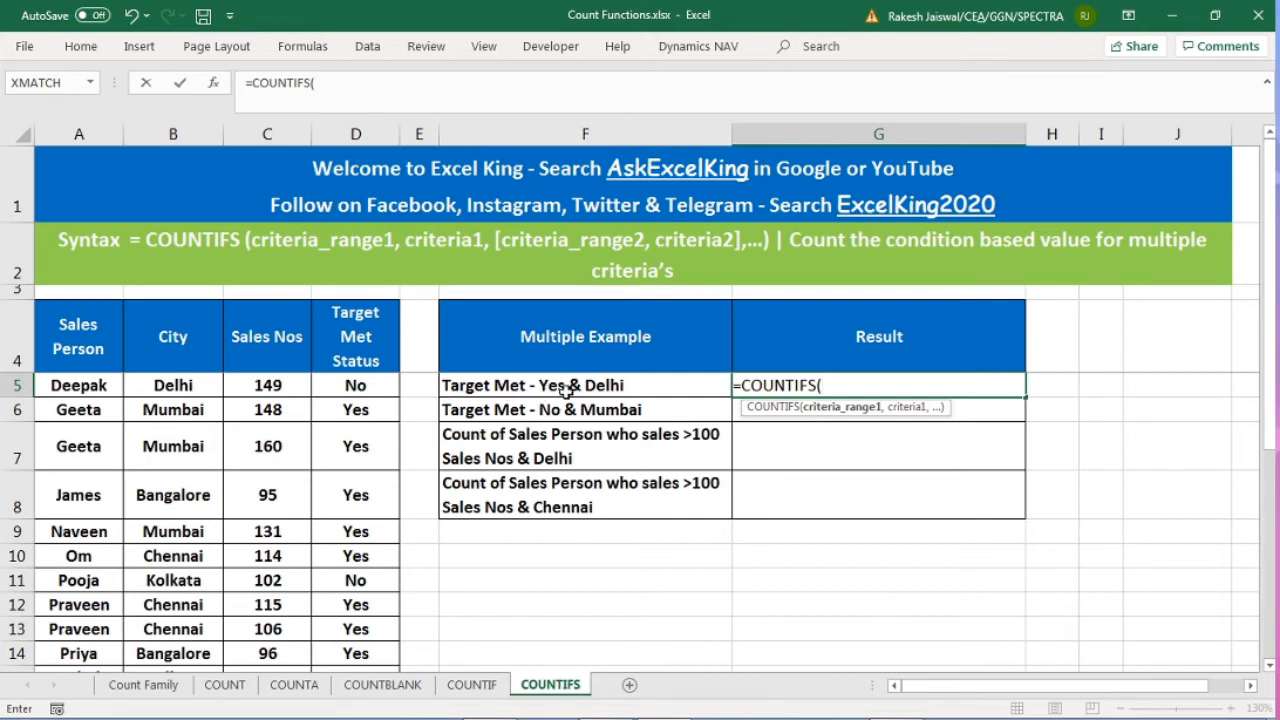
pyautogui.click(377, 389)
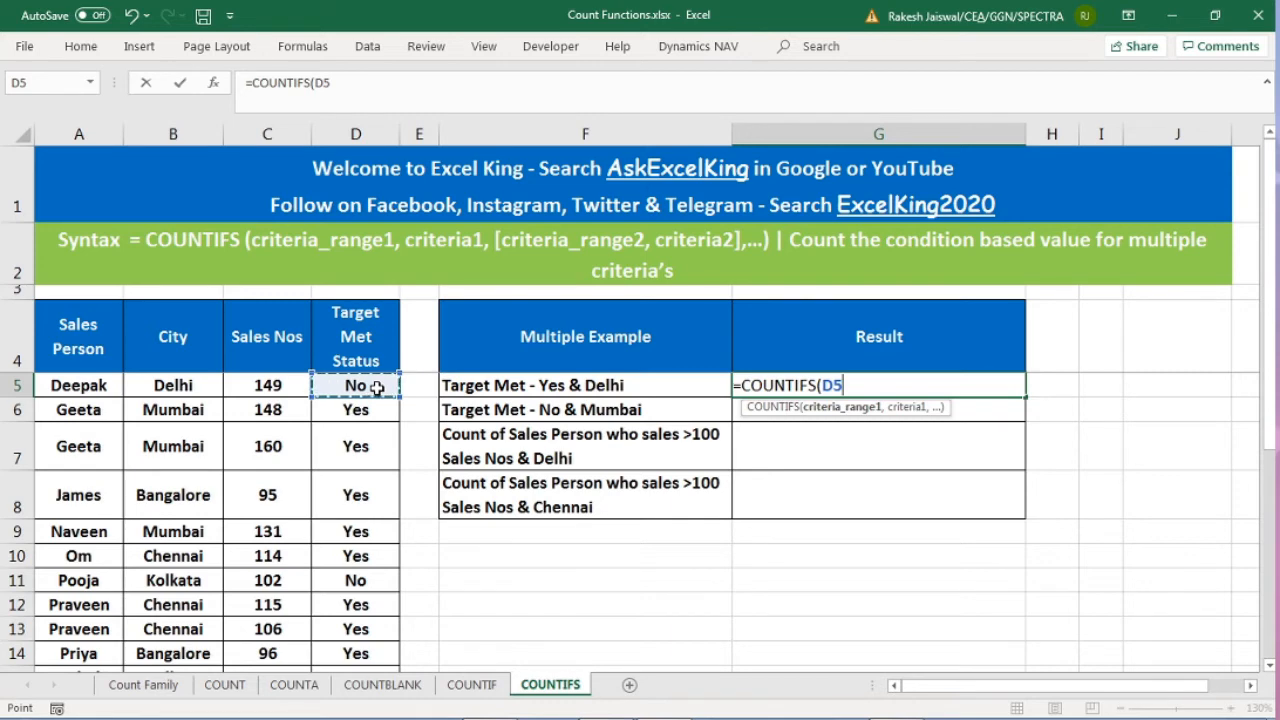
pyautogui.hotkey('ctrl', 'shift', 'Down')
pyautogui.hotkey('ctrl', 'BackSpace')
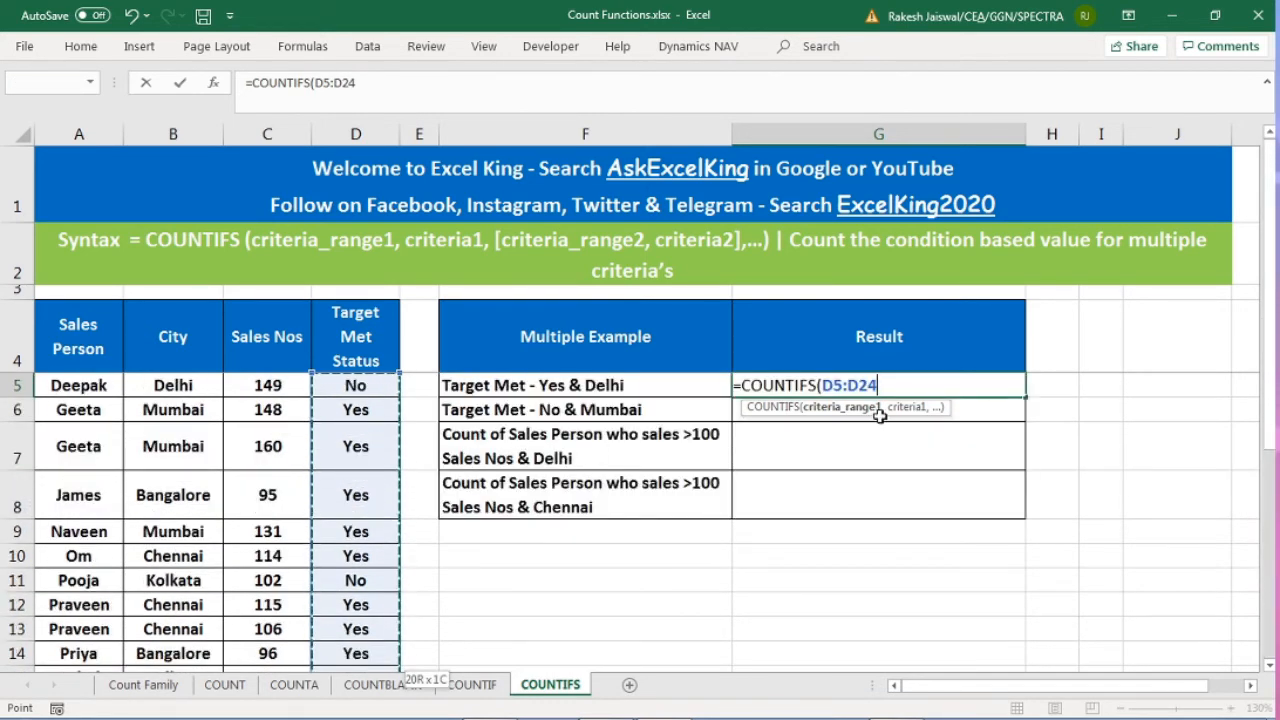
pyautogui.write(',')
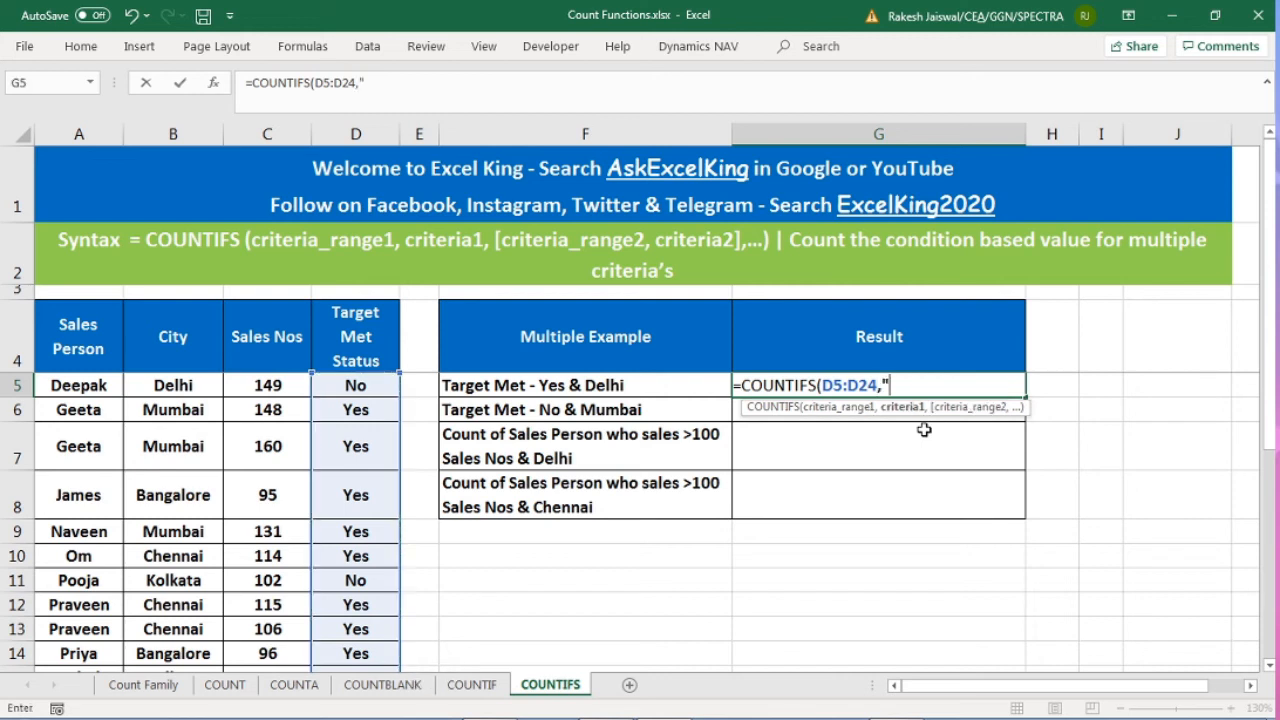
pyautogui.write('"Yes",')
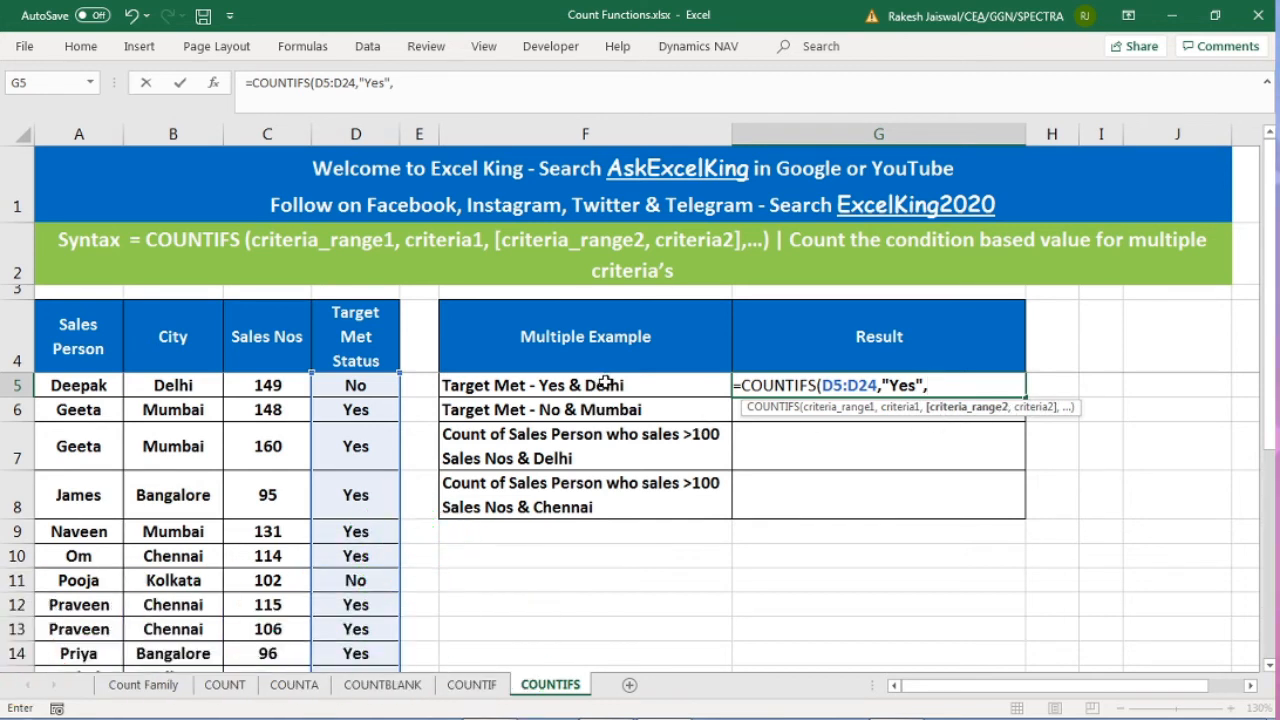
# Step: Complete the COUNTIFS formula in G5 with the City range B5:B24 and the criterion "Delhi"
pyautogui.click(188, 385)
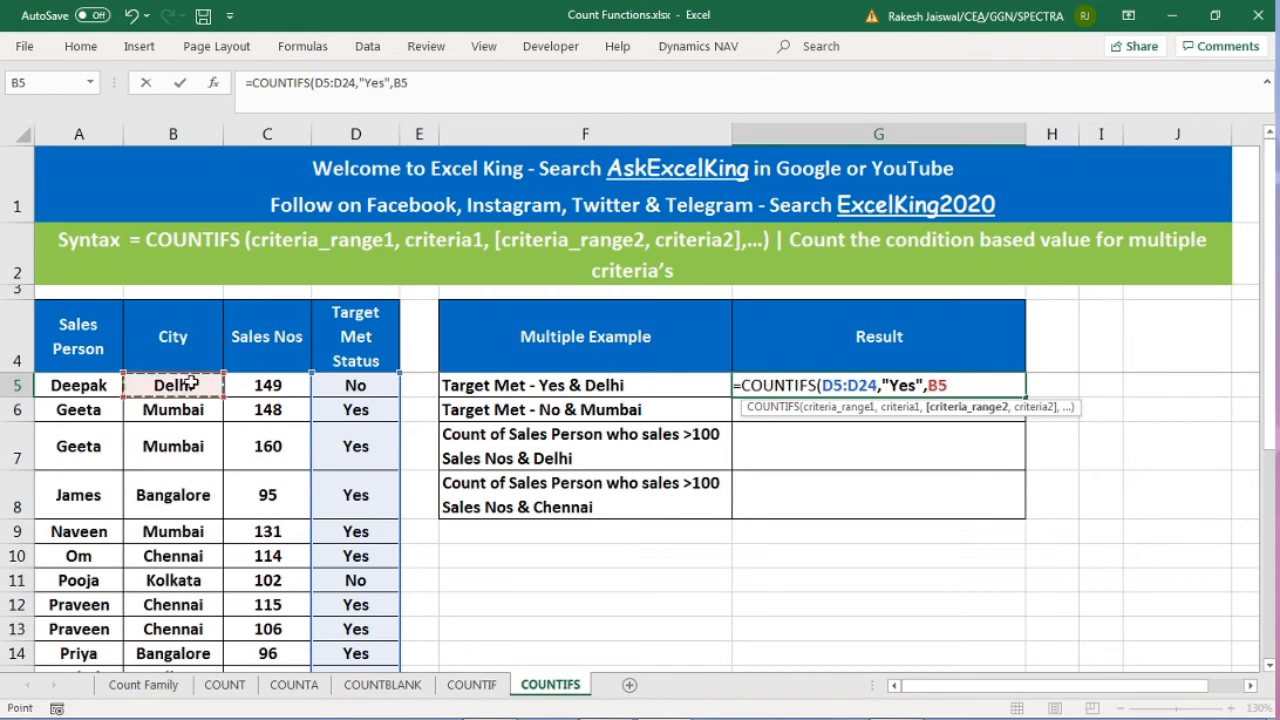
pyautogui.hotkey('ctrl', 'shift', 'Down')
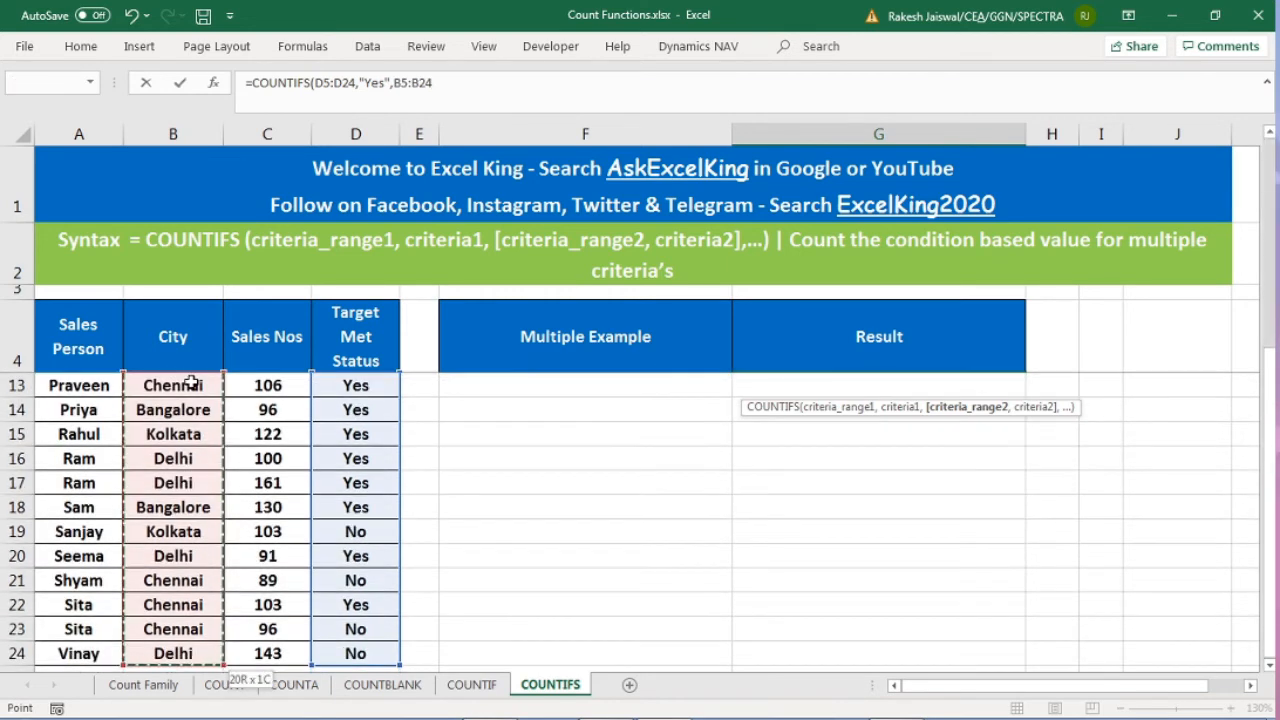
pyautogui.hotkey('ctrl', 'BackSpace')
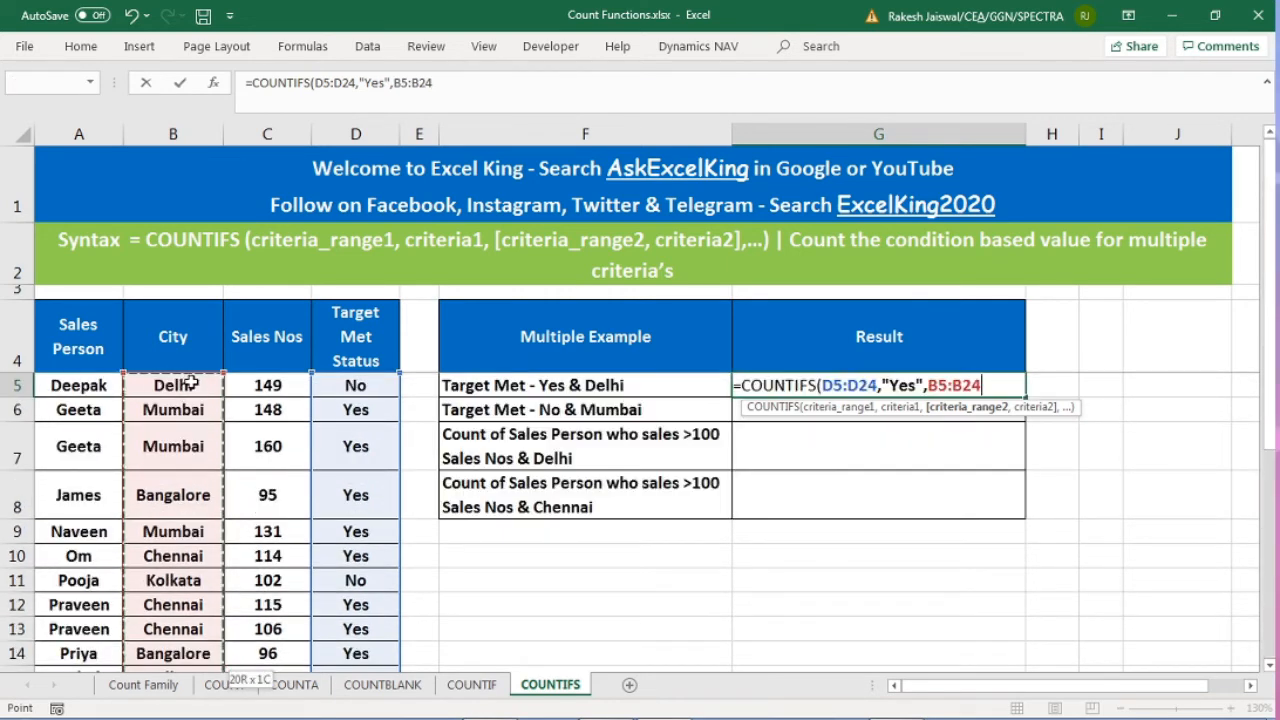
pyautogui.write(',"Del')
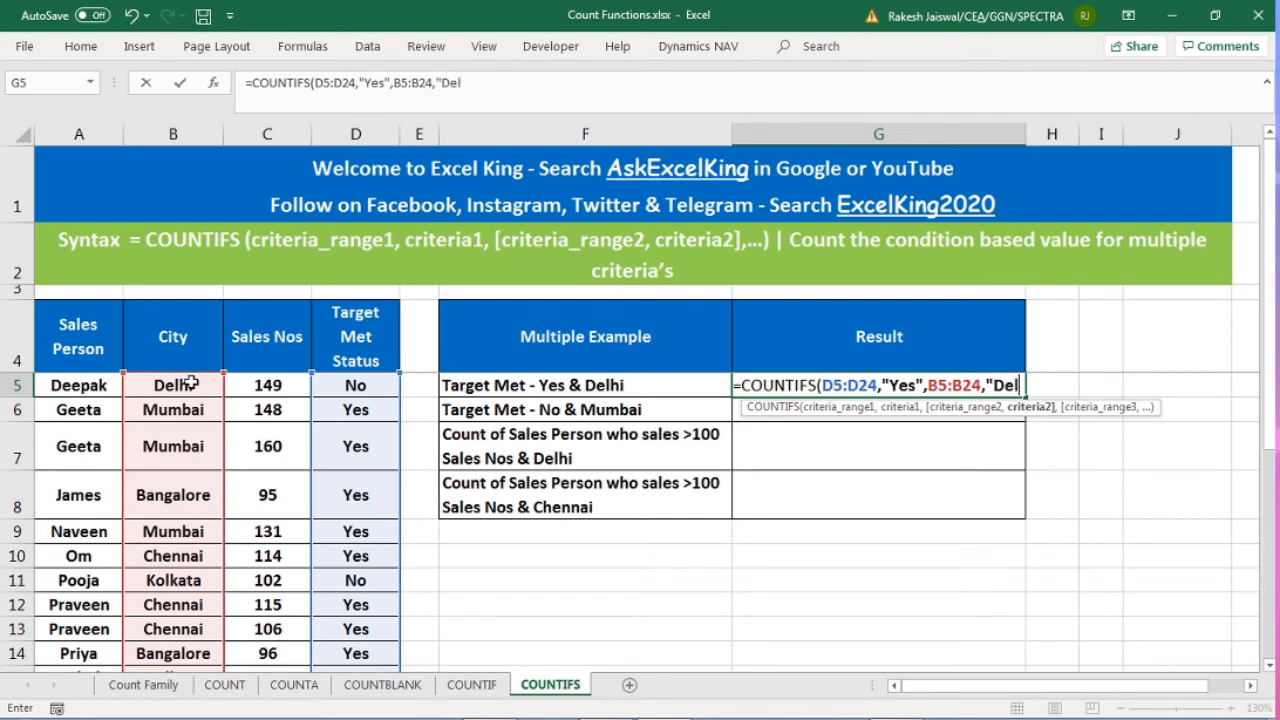
pyautogui.write('hi')
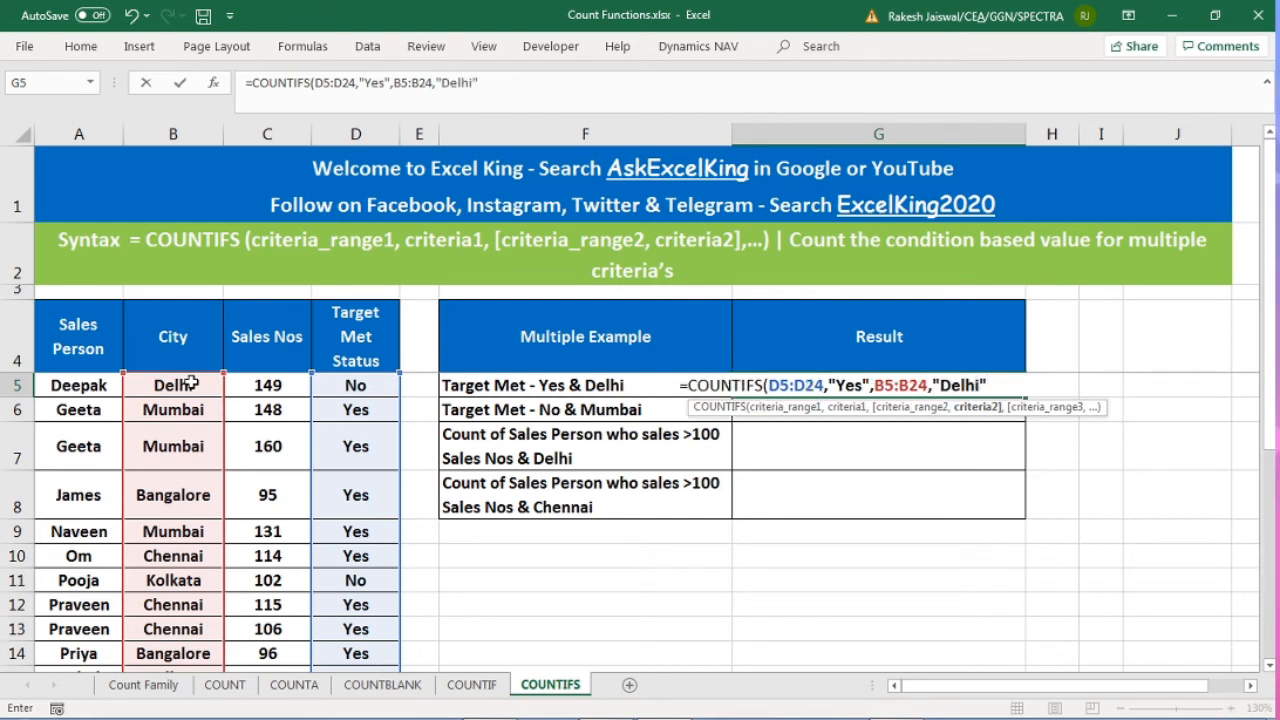
pyautogui.write('")')
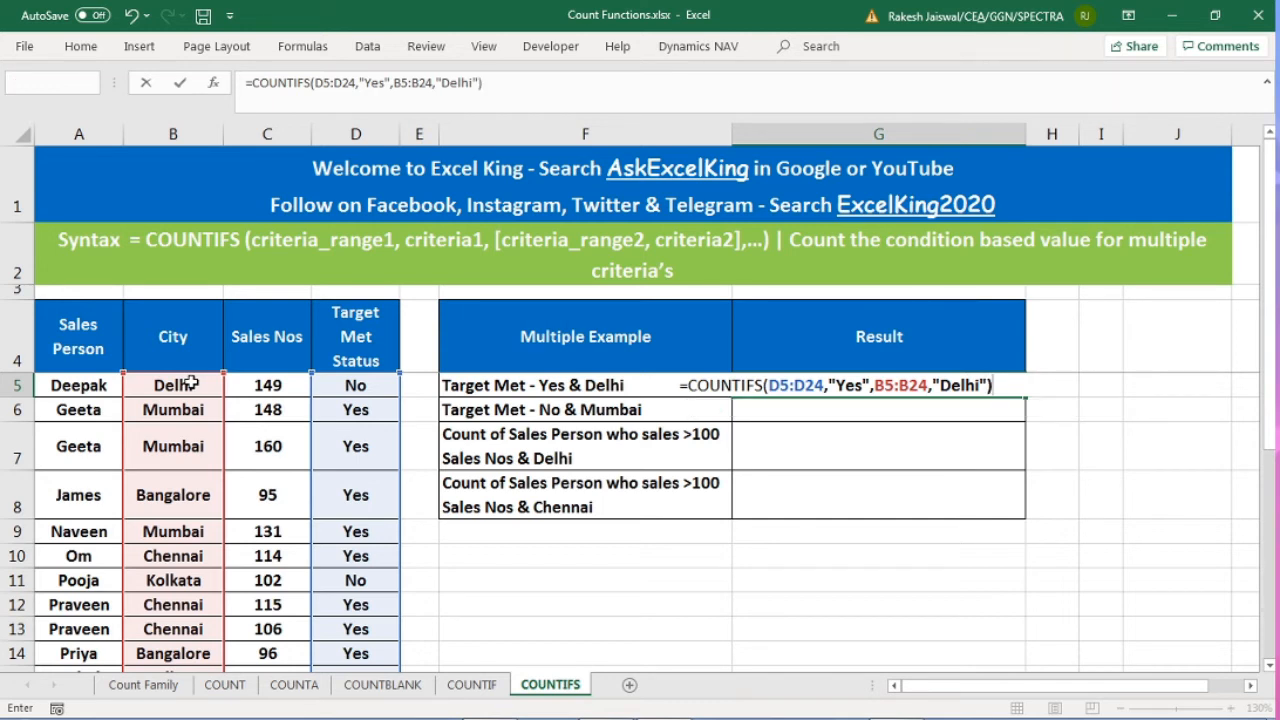
pyautogui.press('Return')
pyautogui.click(761, 388)
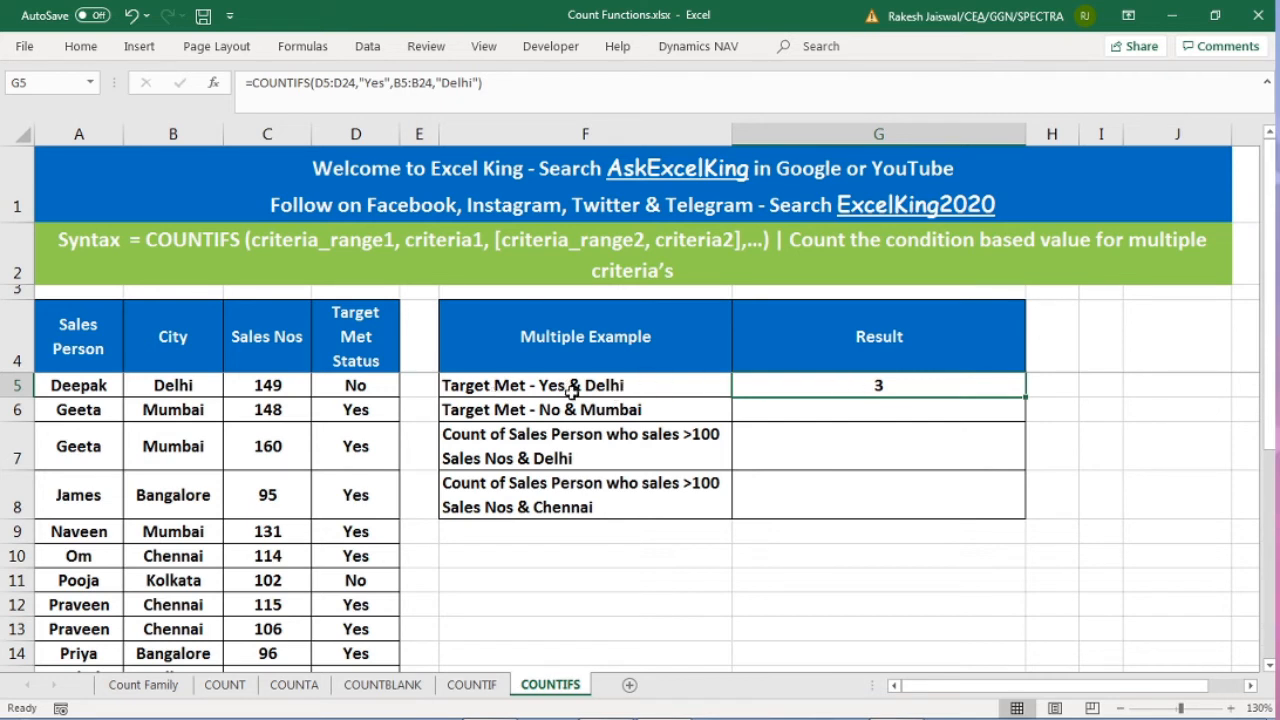
# Step: Turn on filtering for the sales table A4:D24
pyautogui.click(299, 351)
pyautogui.moveTo(108, 350); pyautogui.dragTo(215, 458)
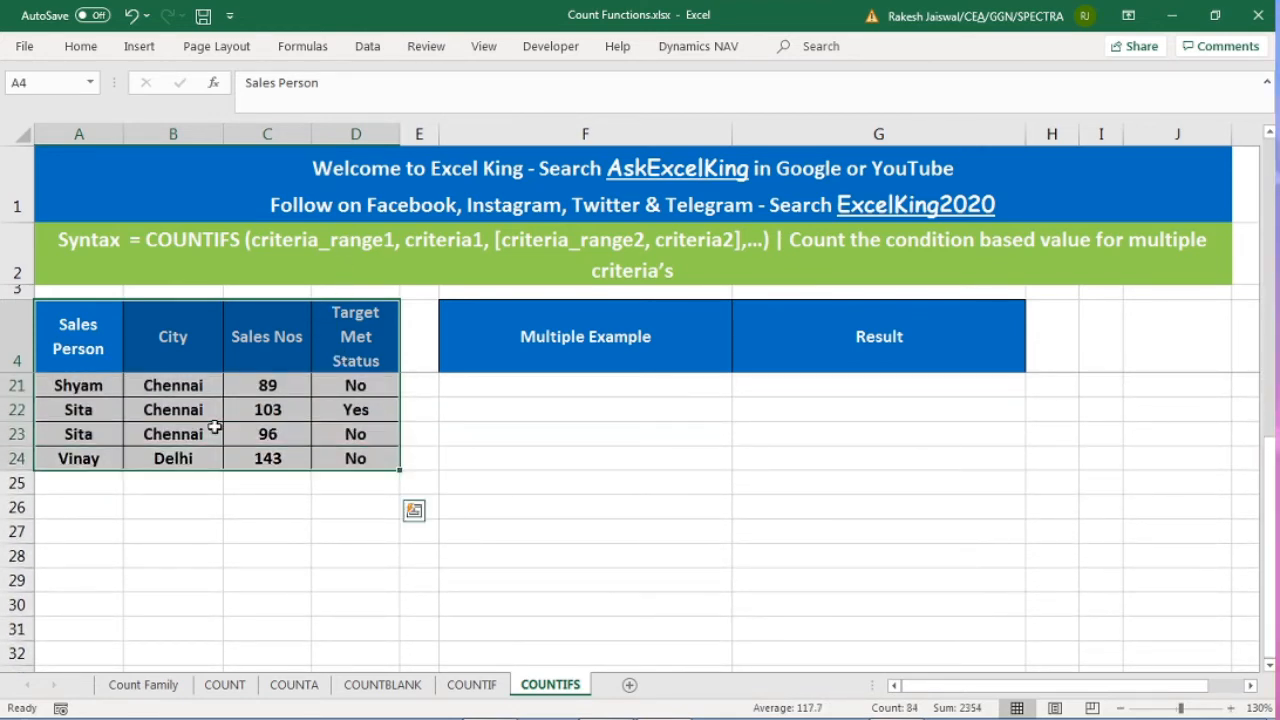
pyautogui.click(80, 46)
pyautogui.click(367, 46)
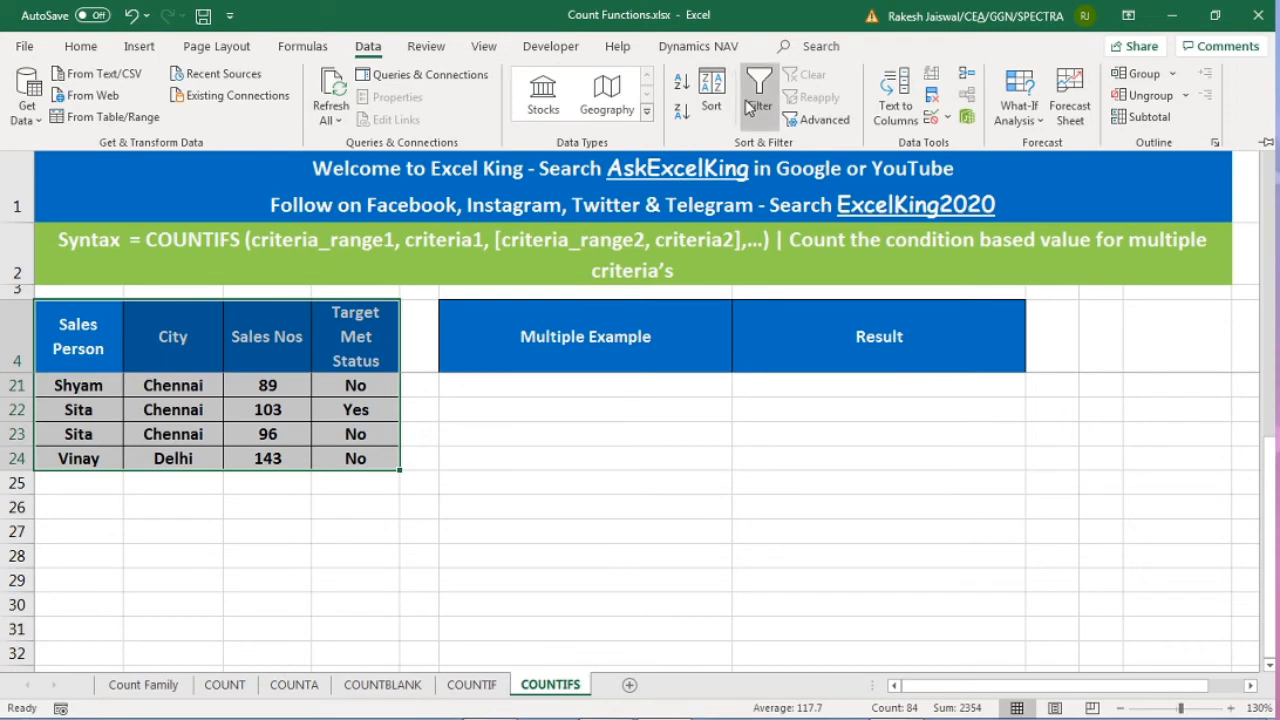
pyautogui.click(756, 95)
# Step: Filter the City column to show only Delhi
pyautogui.scroll(5, 432, 487)
pyautogui.click(190, 345)
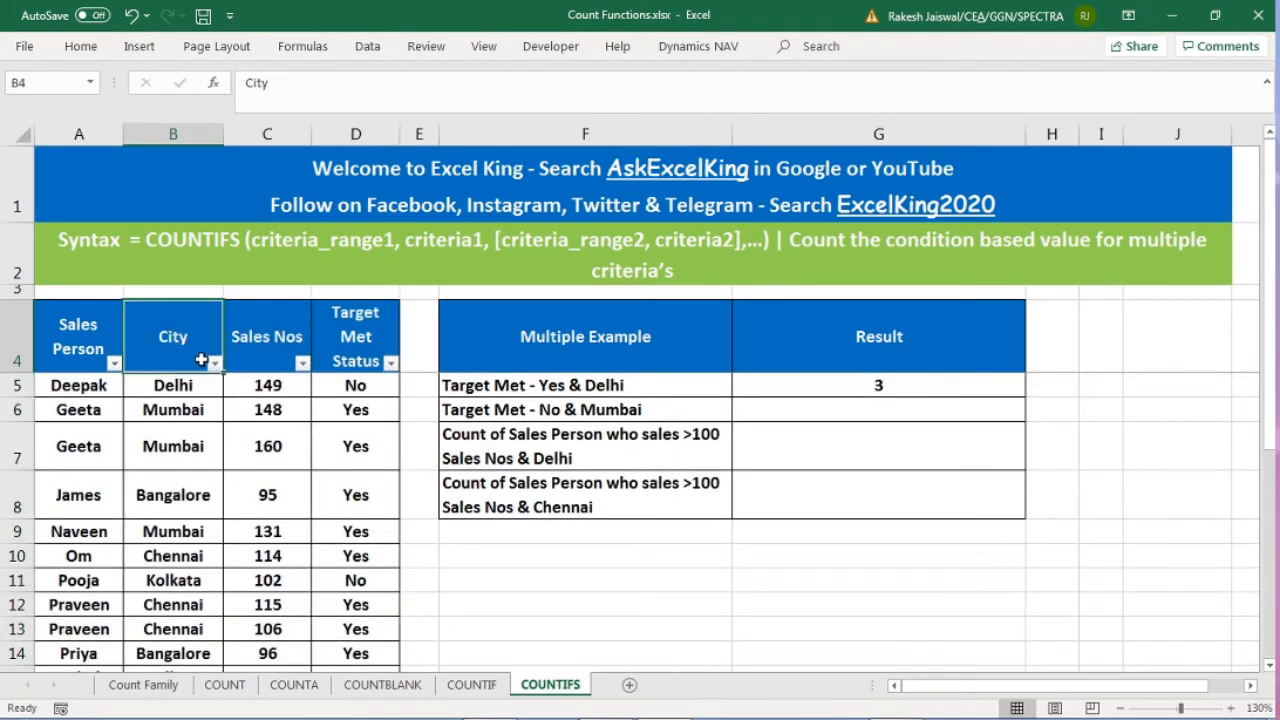
pyautogui.click(214, 363)
pyautogui.click(300, 520)
pyautogui.click(305, 567)
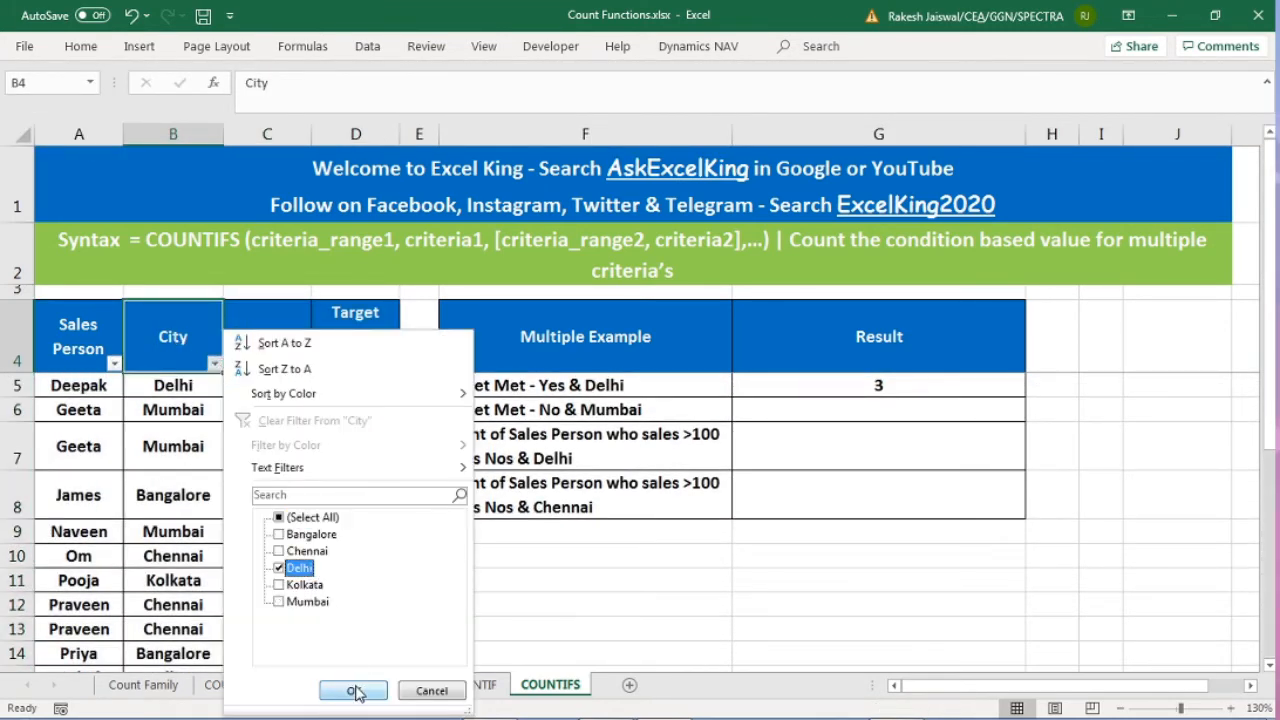
pyautogui.click(352, 690)
# Step: Check the Target Met Status of the Delhi rows, selecting the "Yes" cells D16 to D20 for comparison with G5
pyautogui.click(289, 390)
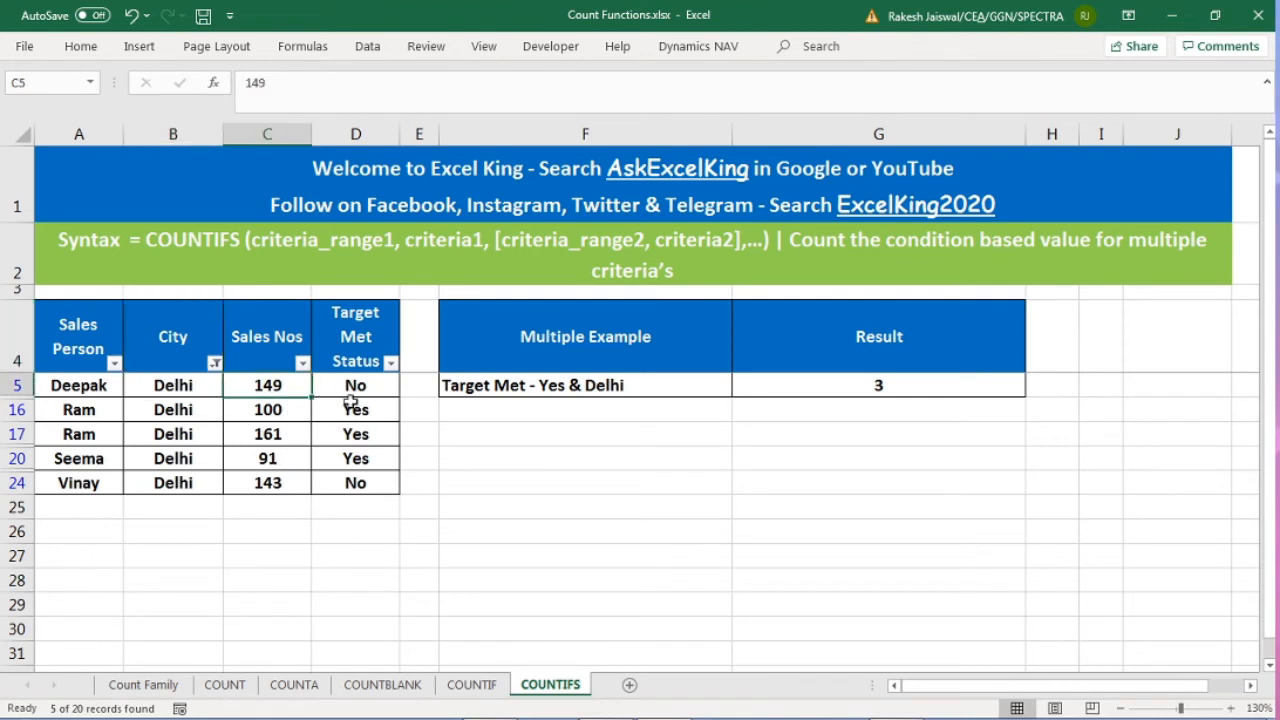
pyautogui.click(362, 410)
pyautogui.click(373, 443)
pyautogui.click(375, 457)
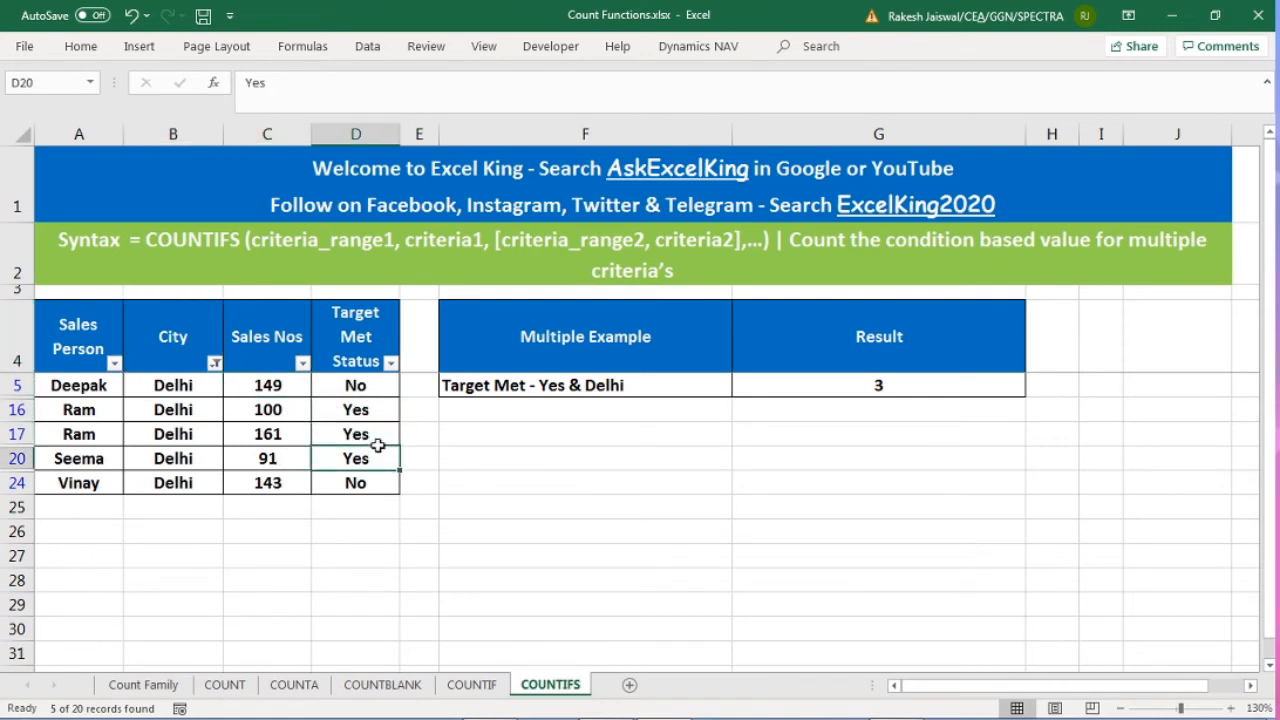
pyautogui.moveTo(380, 414); pyautogui.dragTo(378, 452)
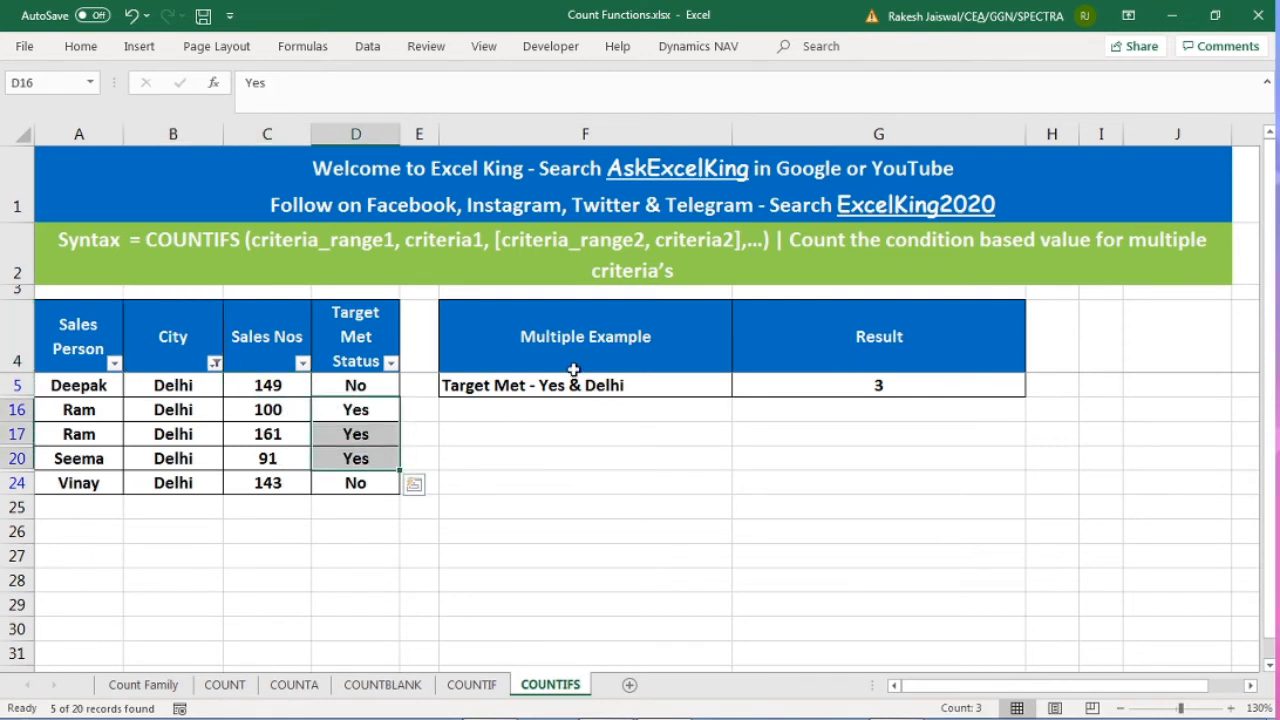
# Step: Show all cities again in the City column's filter
pyautogui.click(215, 364)
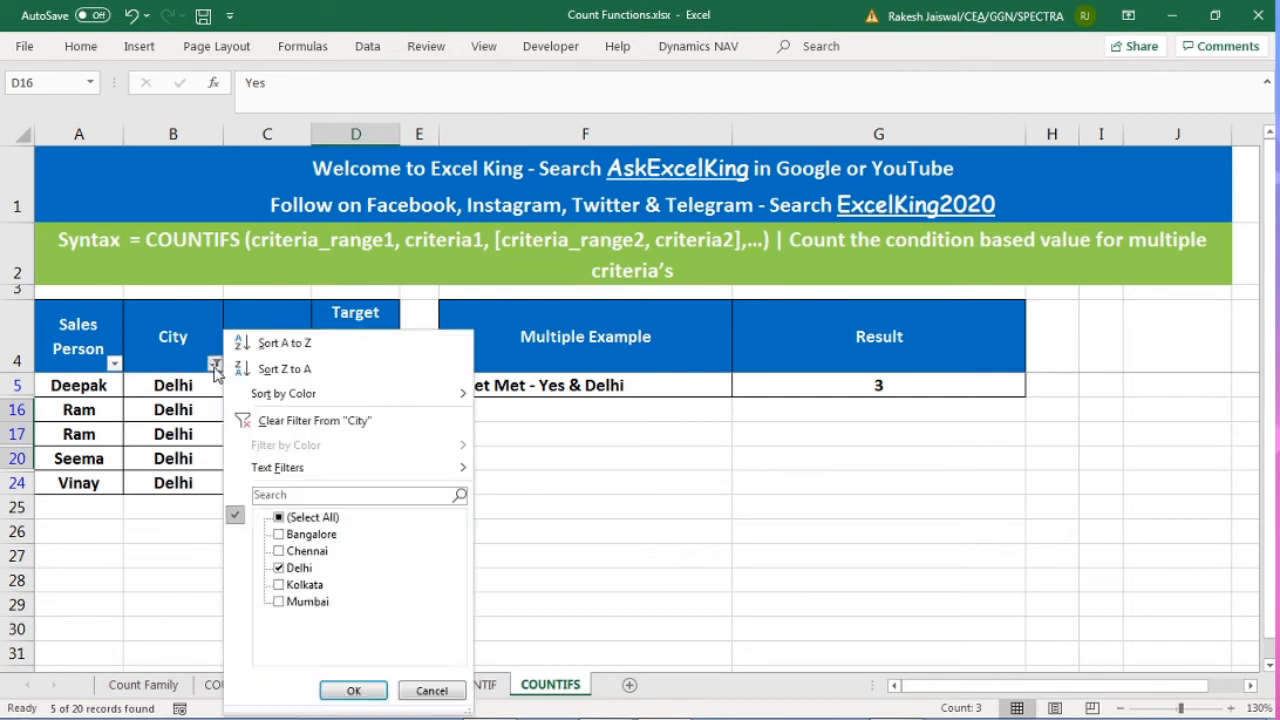
pyautogui.click(279, 517)
pyautogui.click(353, 690)
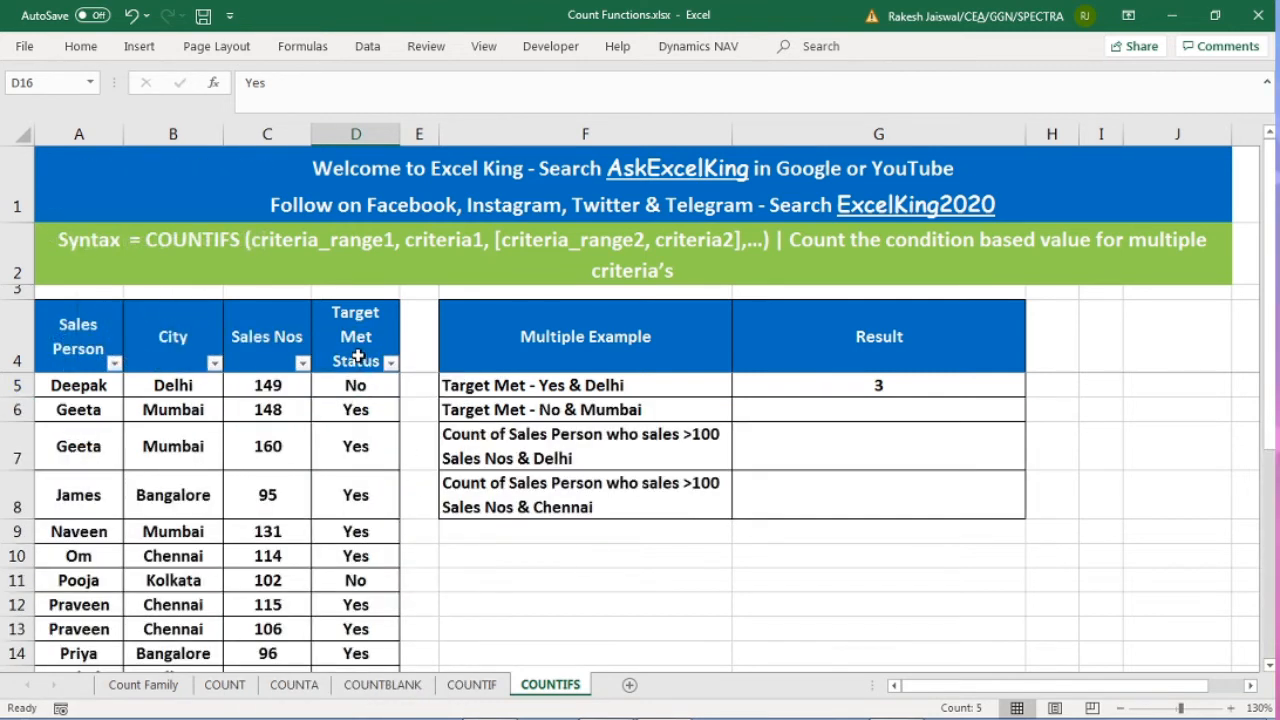
pyautogui.click(357, 357)
# Step: Begin a COUNTIF formula in G6 with the Target Met Status range D5:D24 and the criterion "No"
pyautogui.click(875, 409)
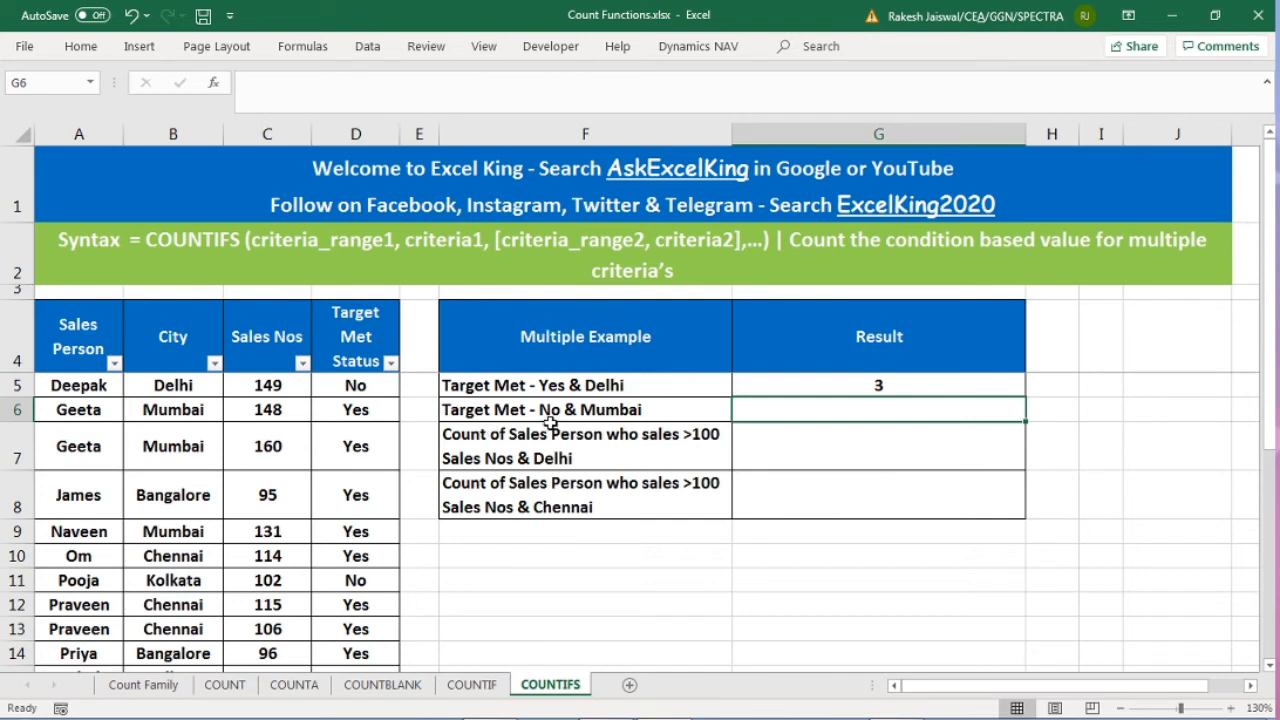
pyautogui.write('=coun')
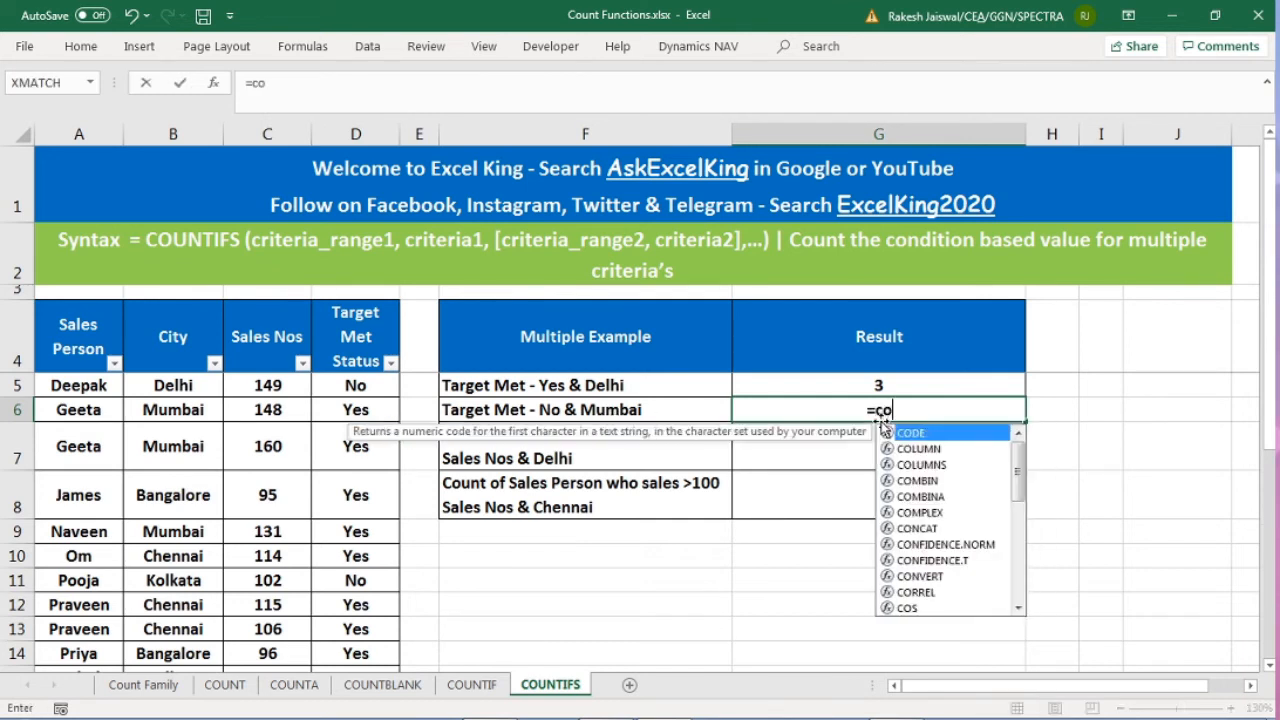
pyautogui.press('Down')
pyautogui.press('Down')
pyautogui.press('Down')
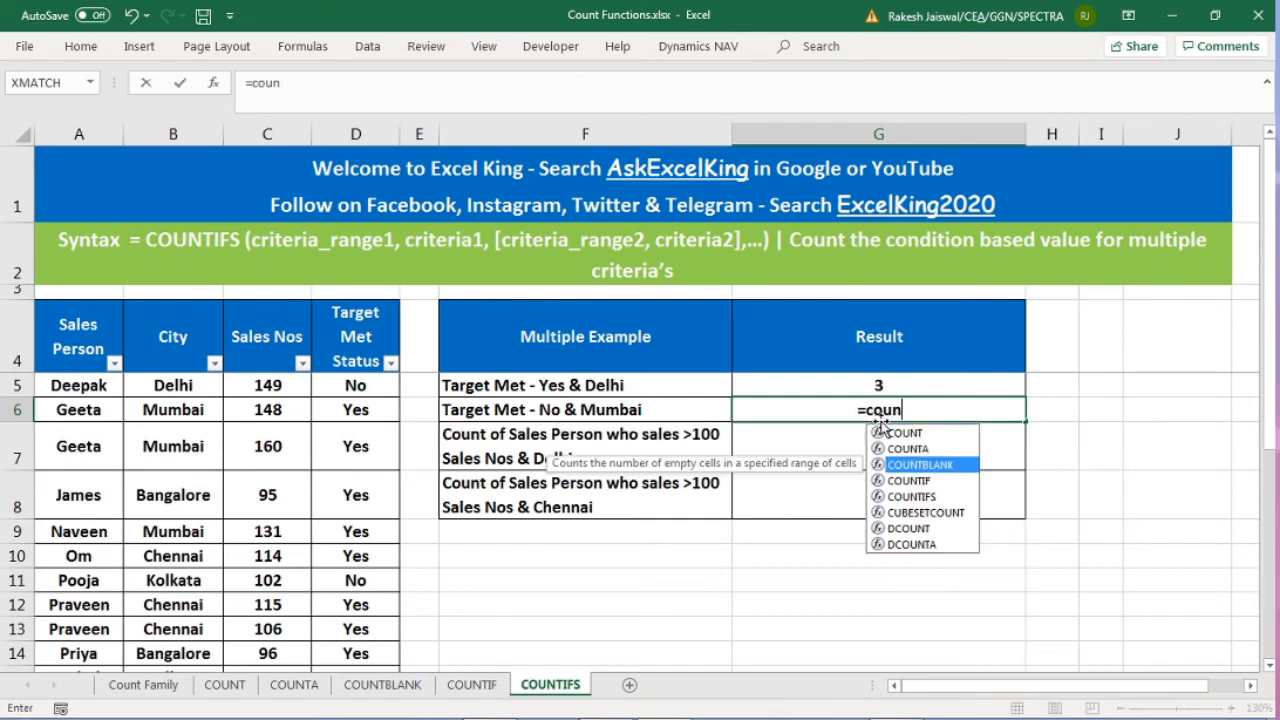
pyautogui.press('Tab')
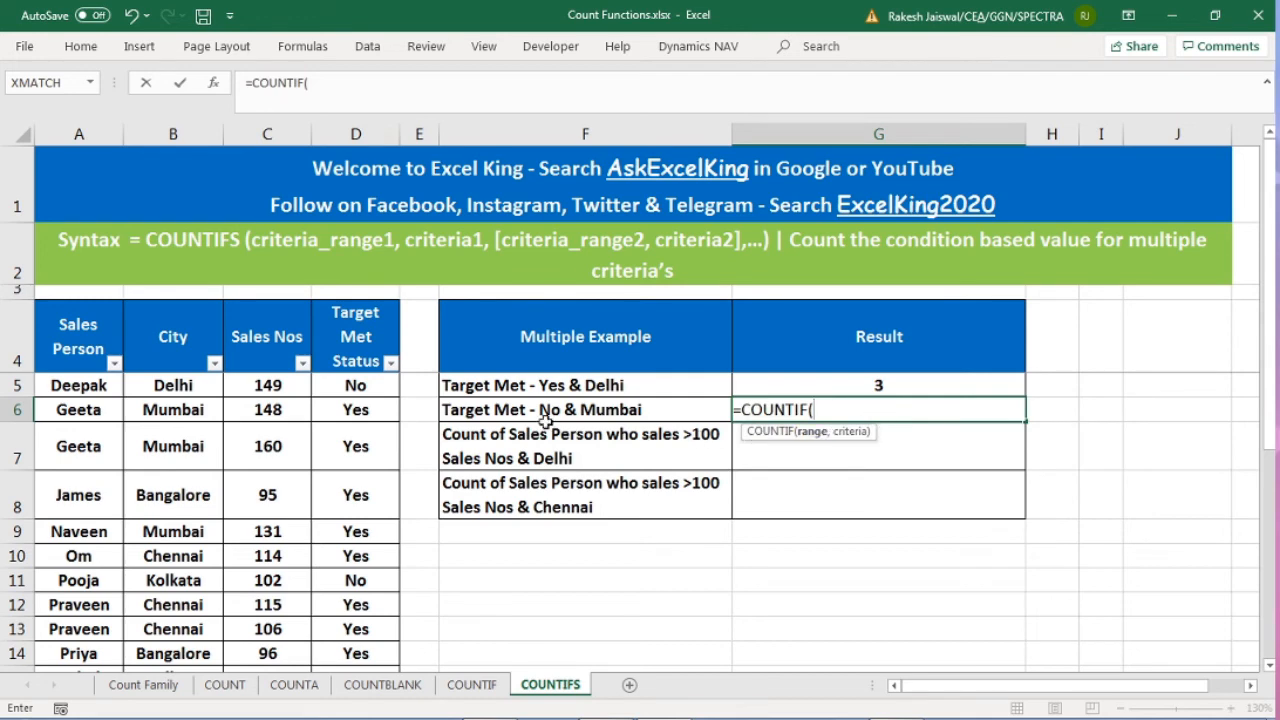
pyautogui.click(356, 386)
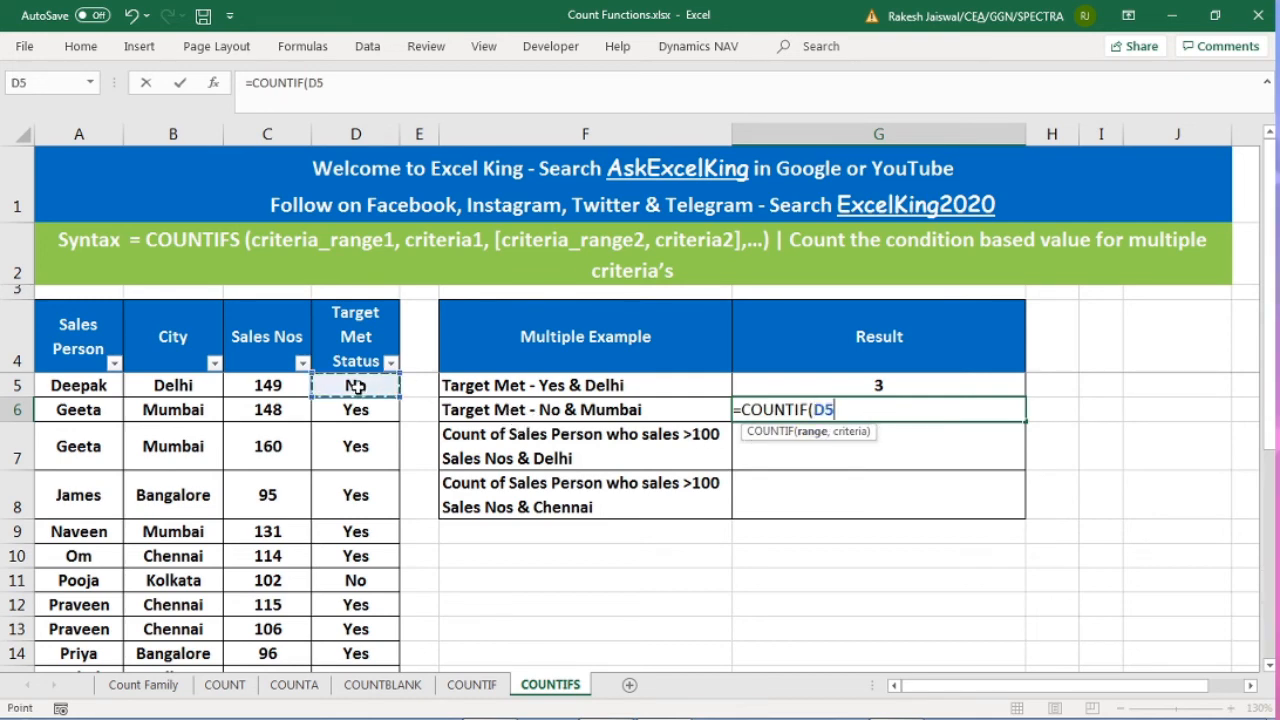
pyautogui.hotkey('ctrl', 'shift', 'Down')
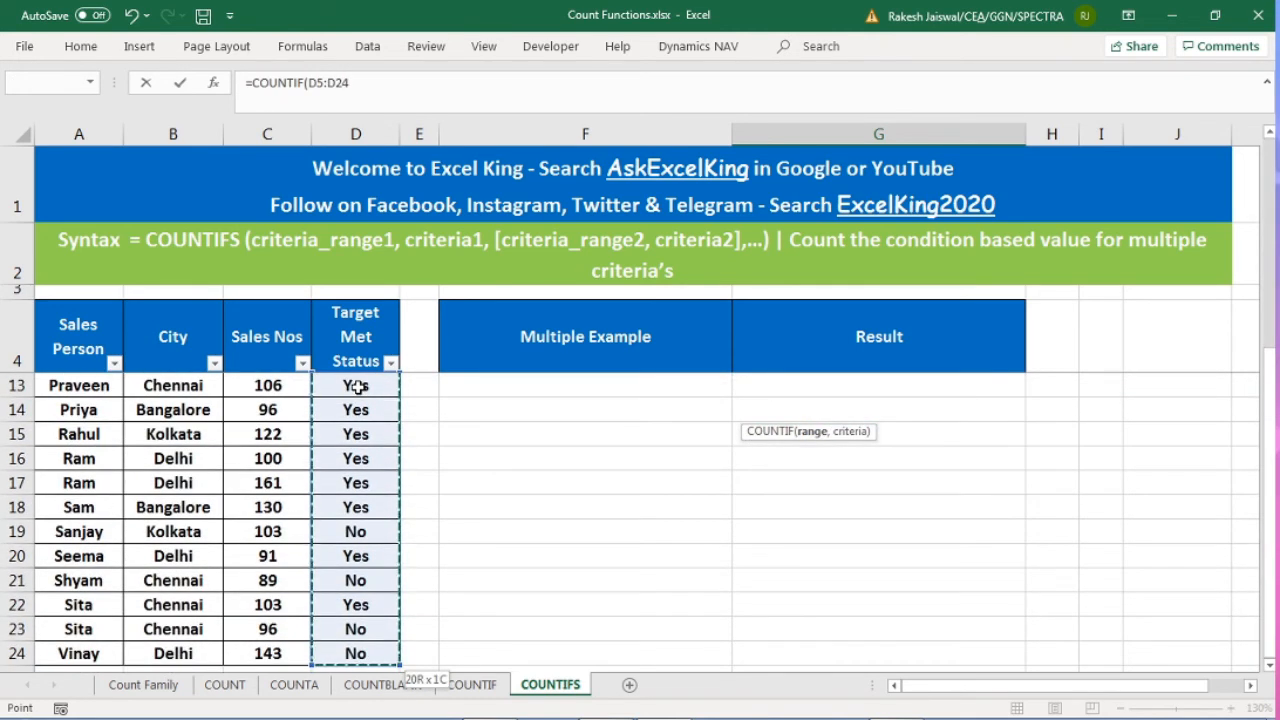
pyautogui.scroll(3, 357, 386)
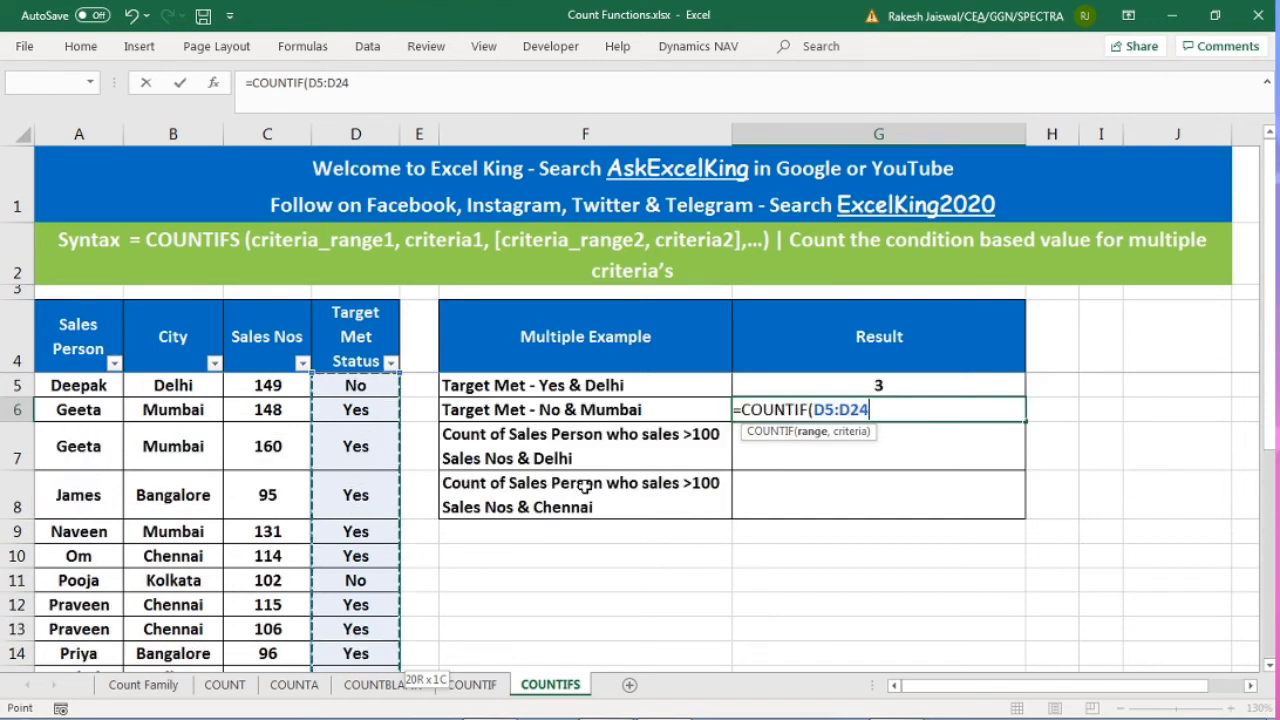
pyautogui.write(',"No')
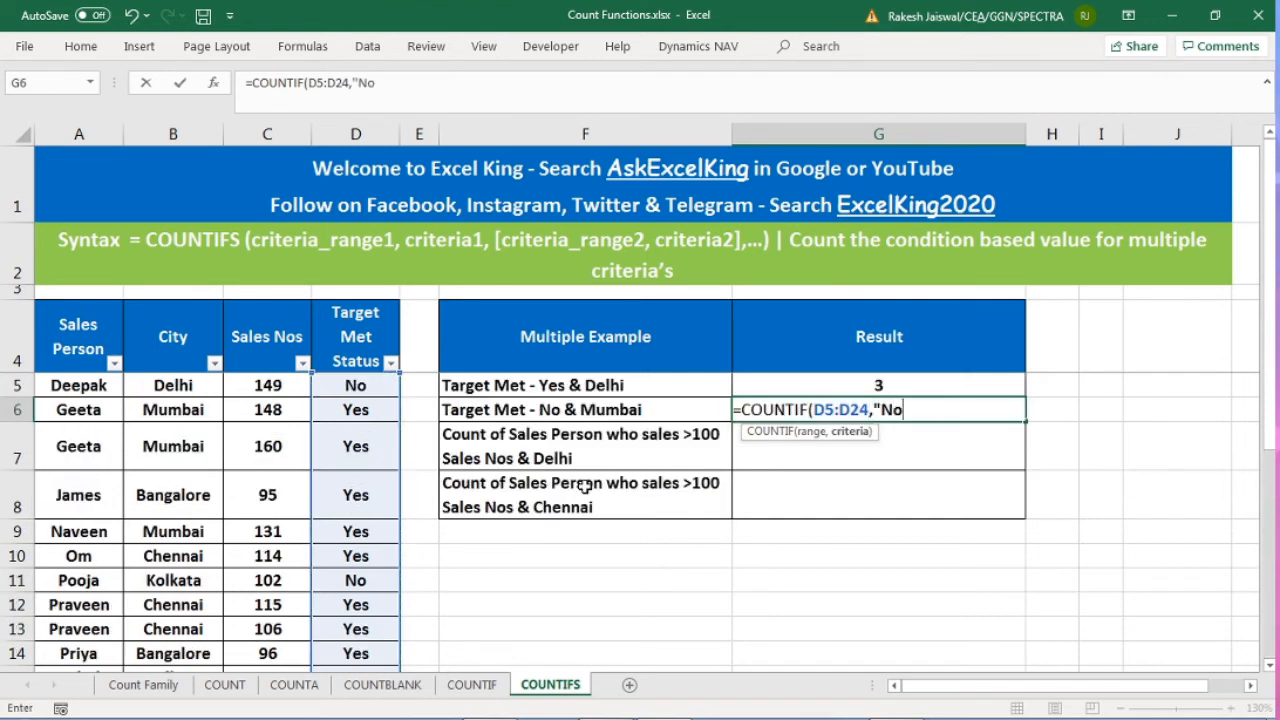
pyautogui.write('",')
# Step: Change the function in the G6 formula to COUNTIFS
pyautogui.click(810, 410)
pyautogui.write('s')
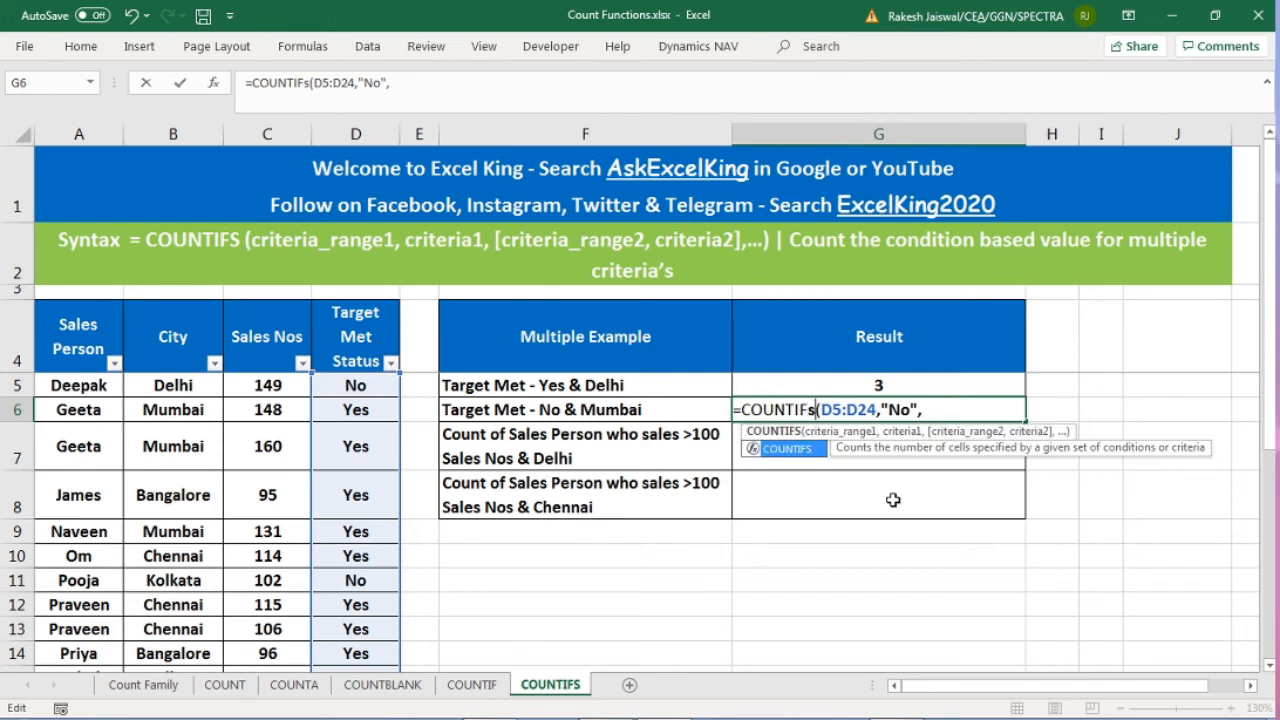
pyautogui.click(813, 452)
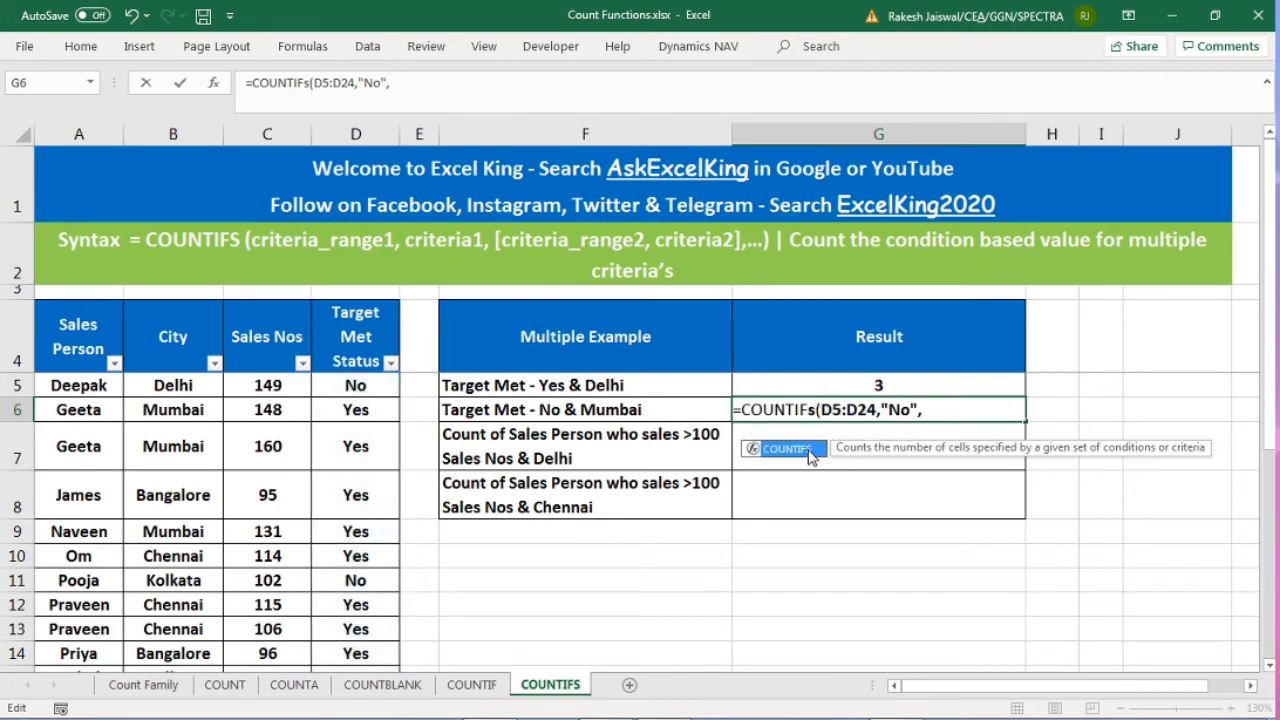
pyautogui.doubleClick(810, 450)
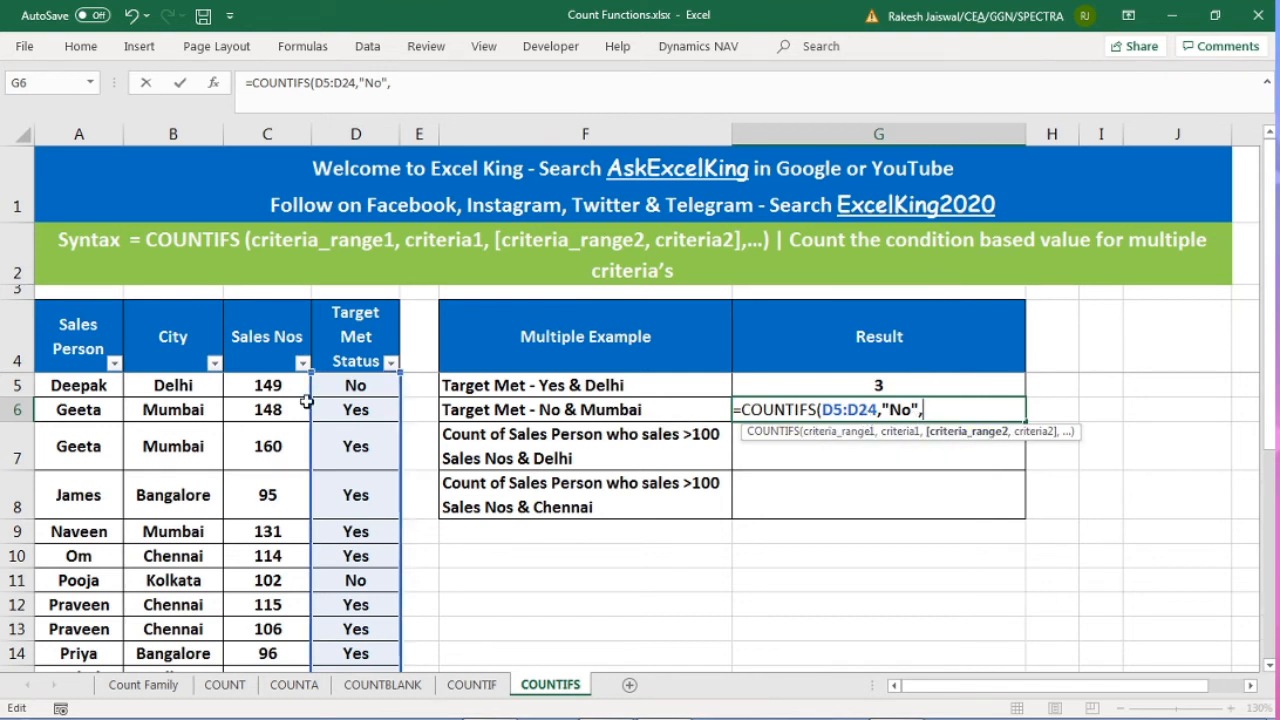
# Step: Complete the G6 formula with the City range B5:B24 and the criterion "Mumbai"
pyautogui.click(173, 384)
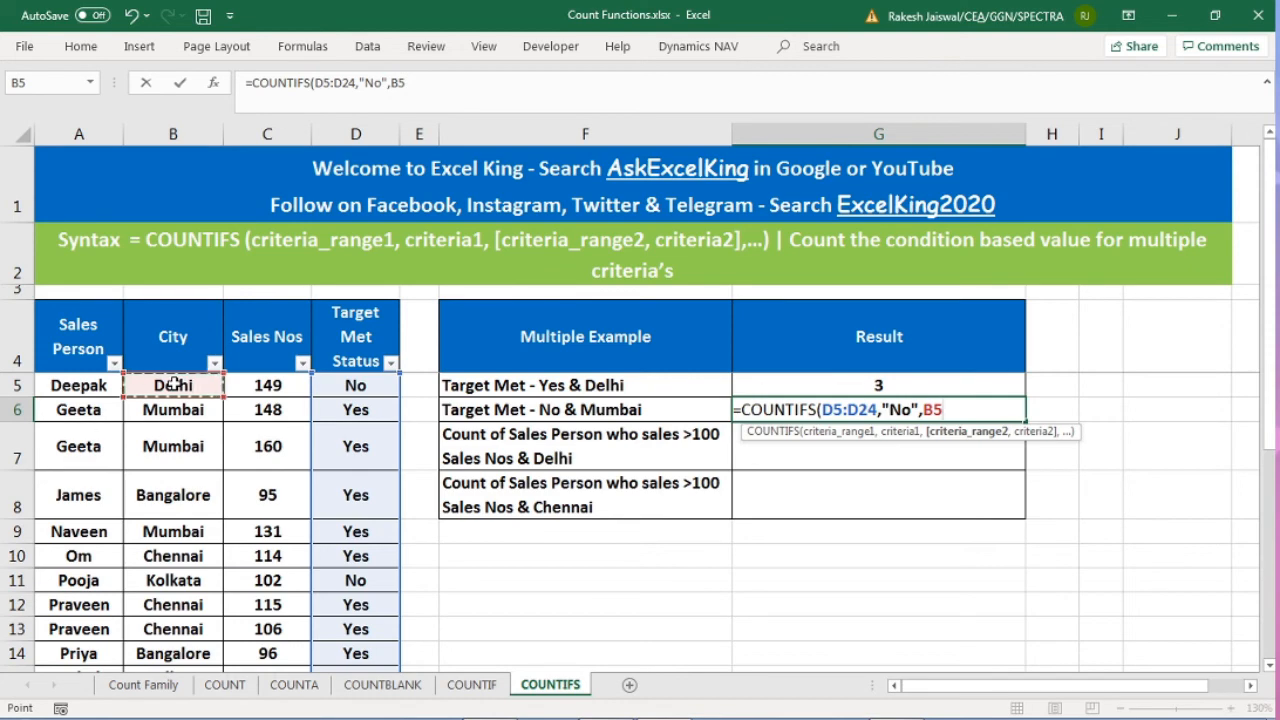
pyautogui.hotkey('ctrl', 'shift', 'Down')
pyautogui.write(',')
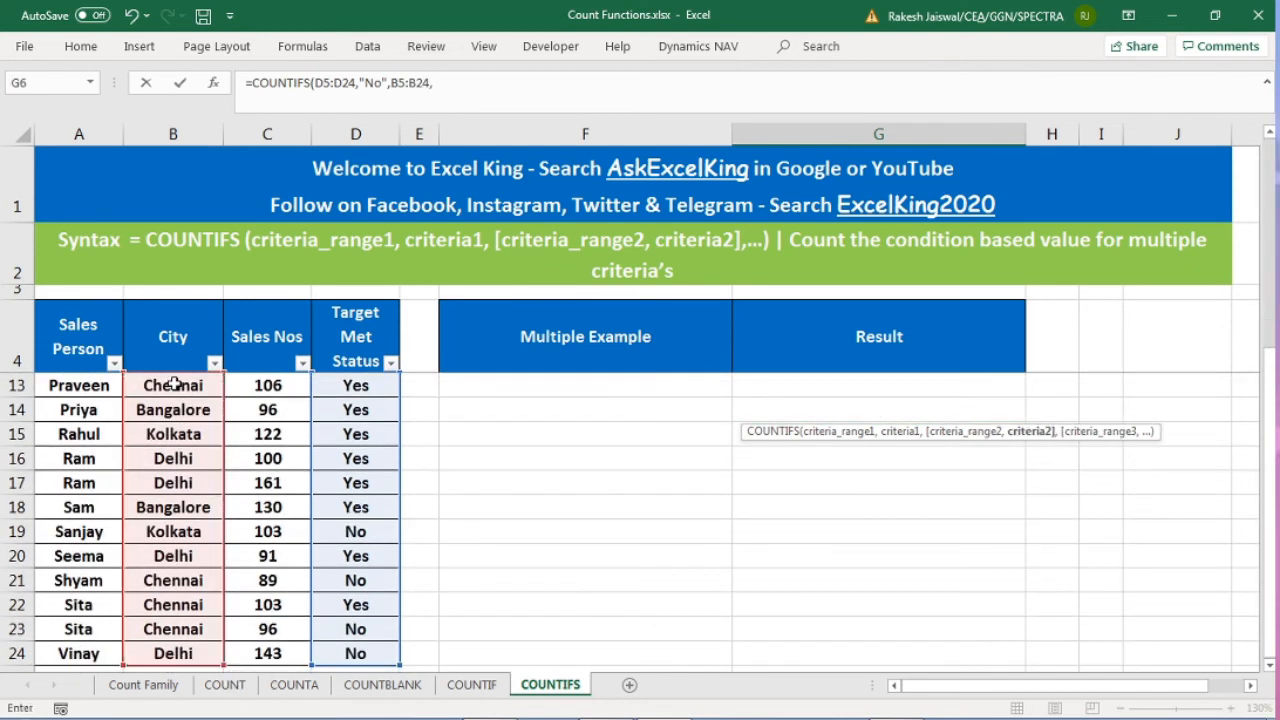
pyautogui.scroll(3, 692, 400)
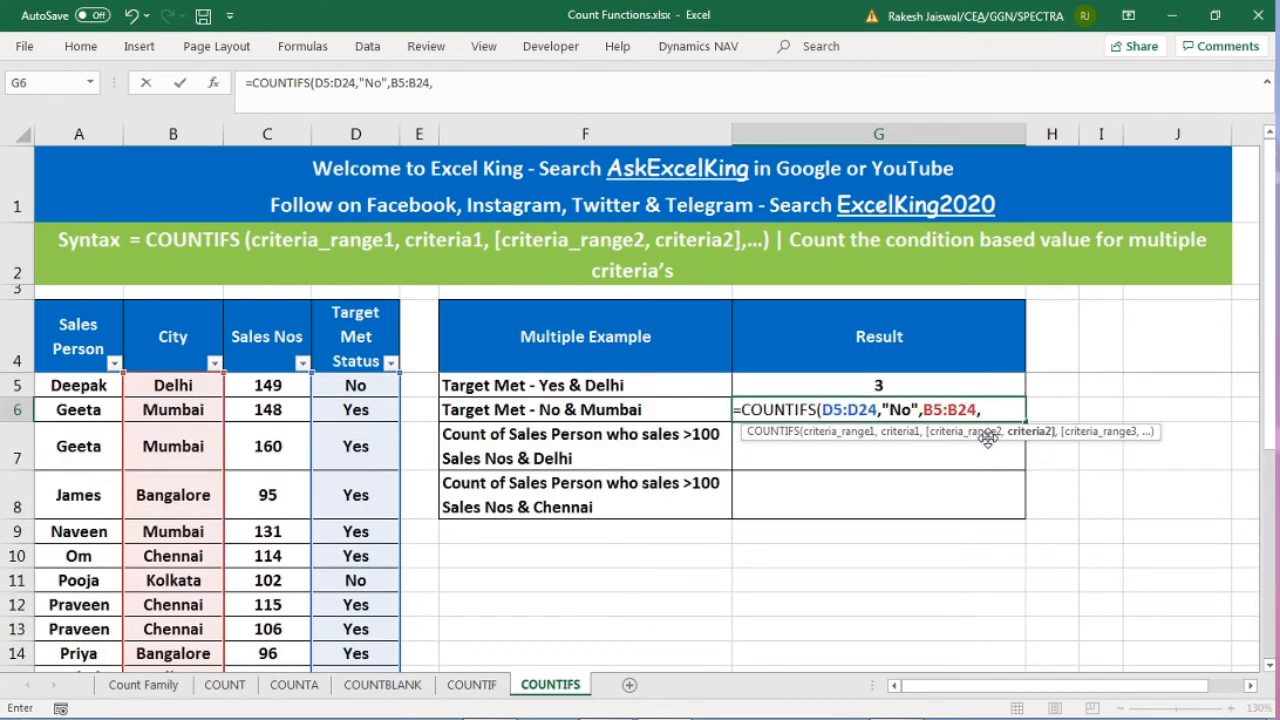
pyautogui.write('"Mumbai')
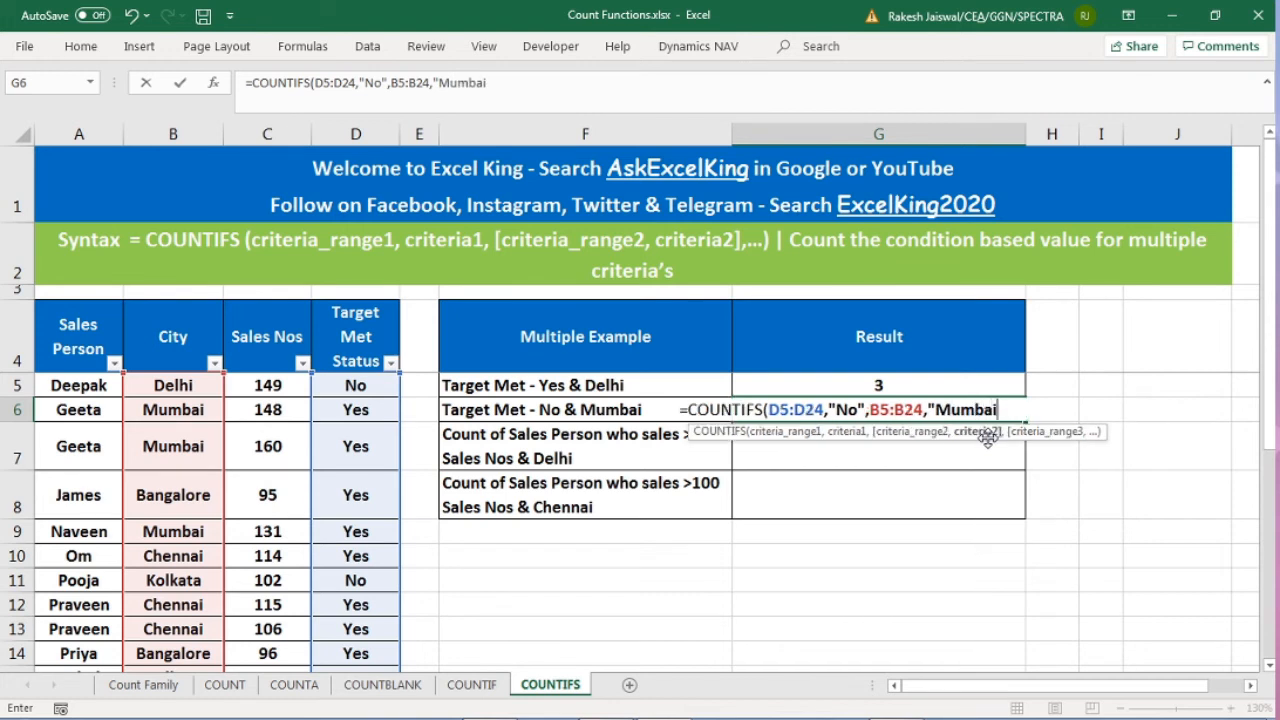
pyautogui.write('")')
pyautogui.press('Return')
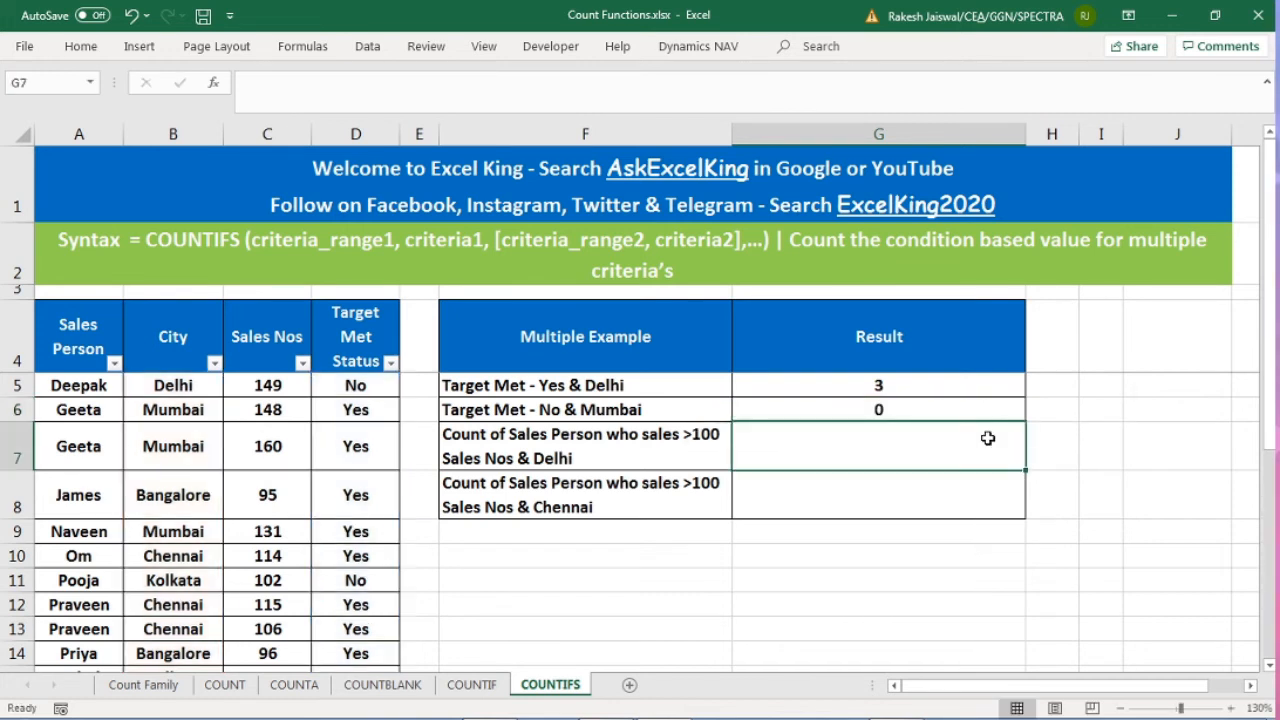
# Step: Filter the City column to Mumbai only and check the Target Met Status values against the G6 result
pyautogui.click(888, 408)
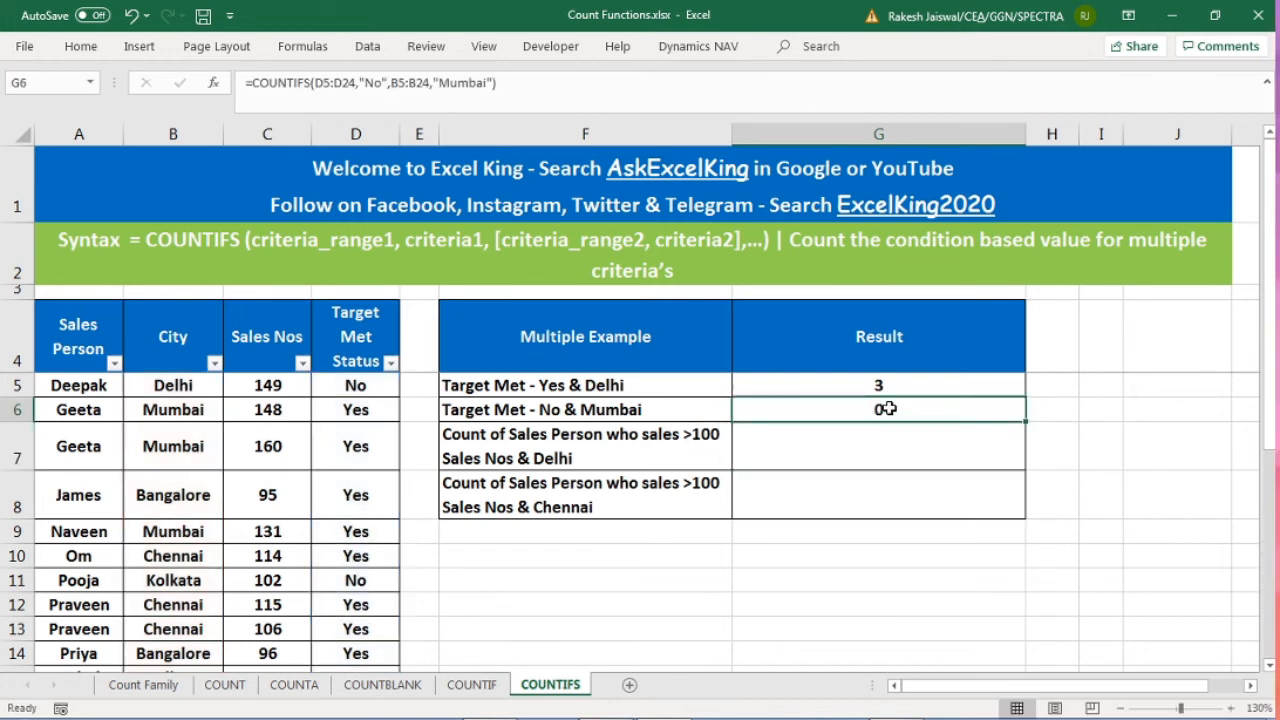
pyautogui.click(663, 406)
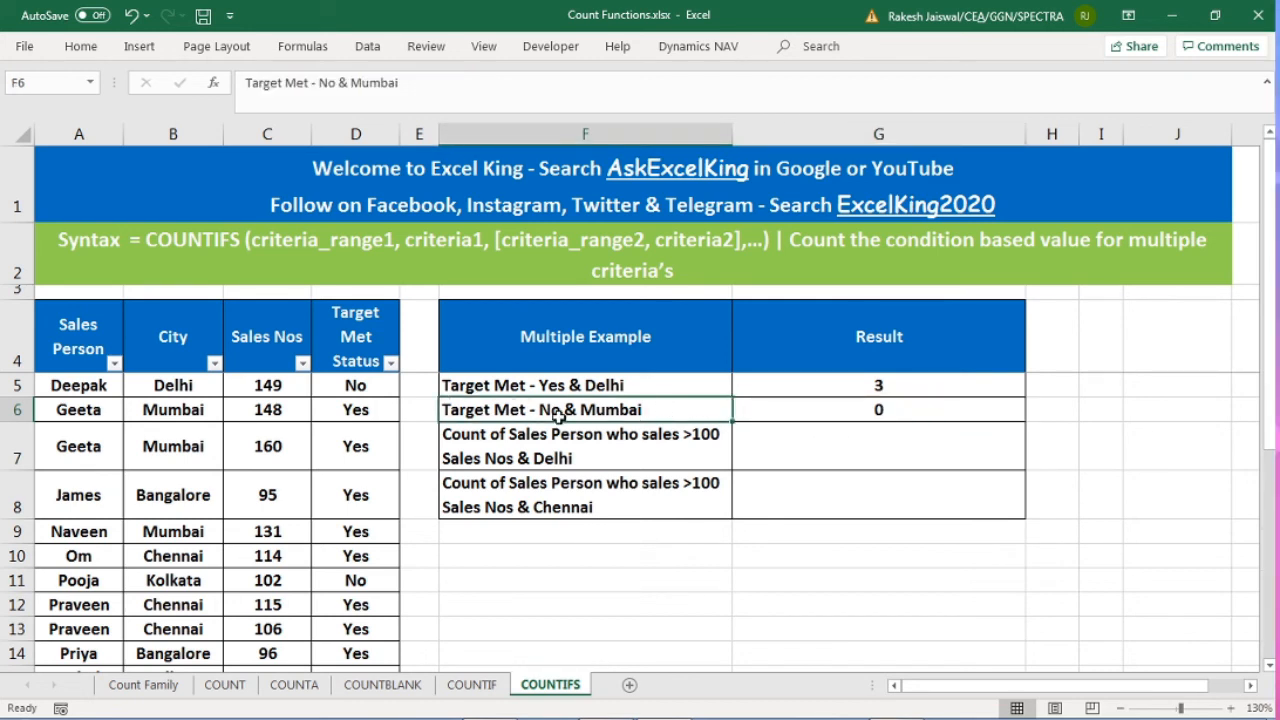
pyautogui.click(214, 363)
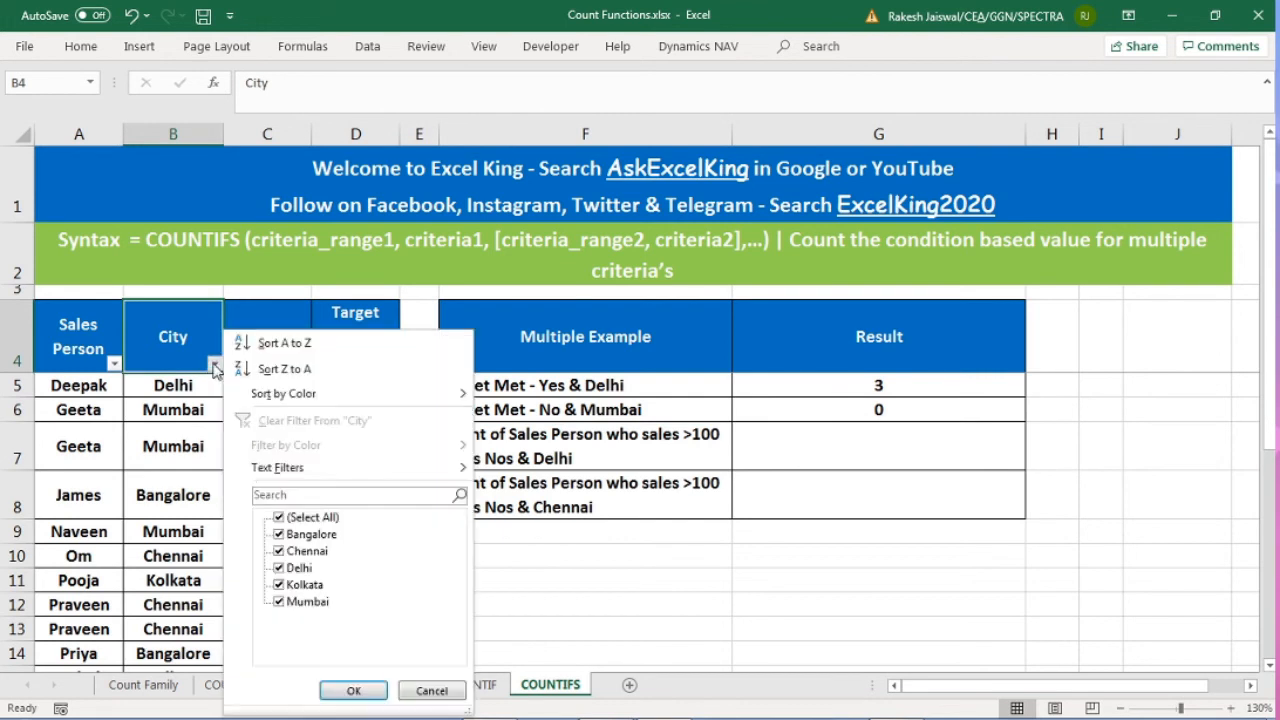
pyautogui.click(300, 517)
pyautogui.click(307, 601)
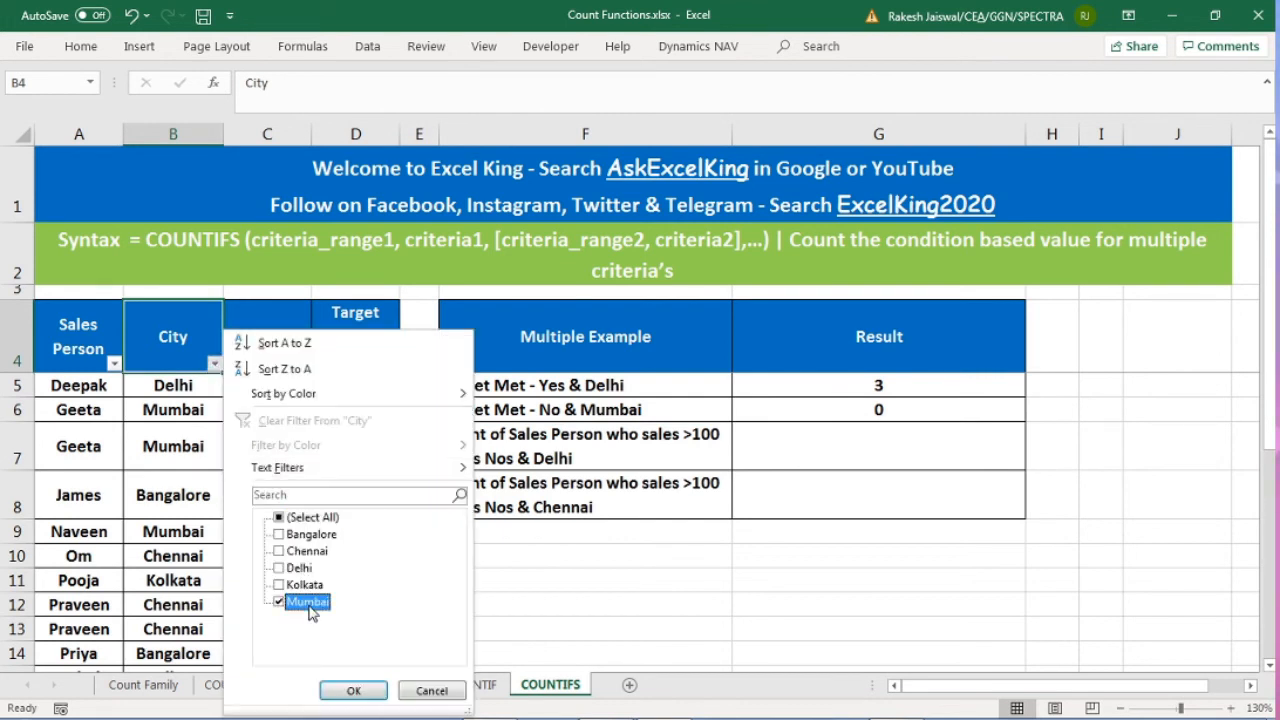
pyautogui.click(353, 690)
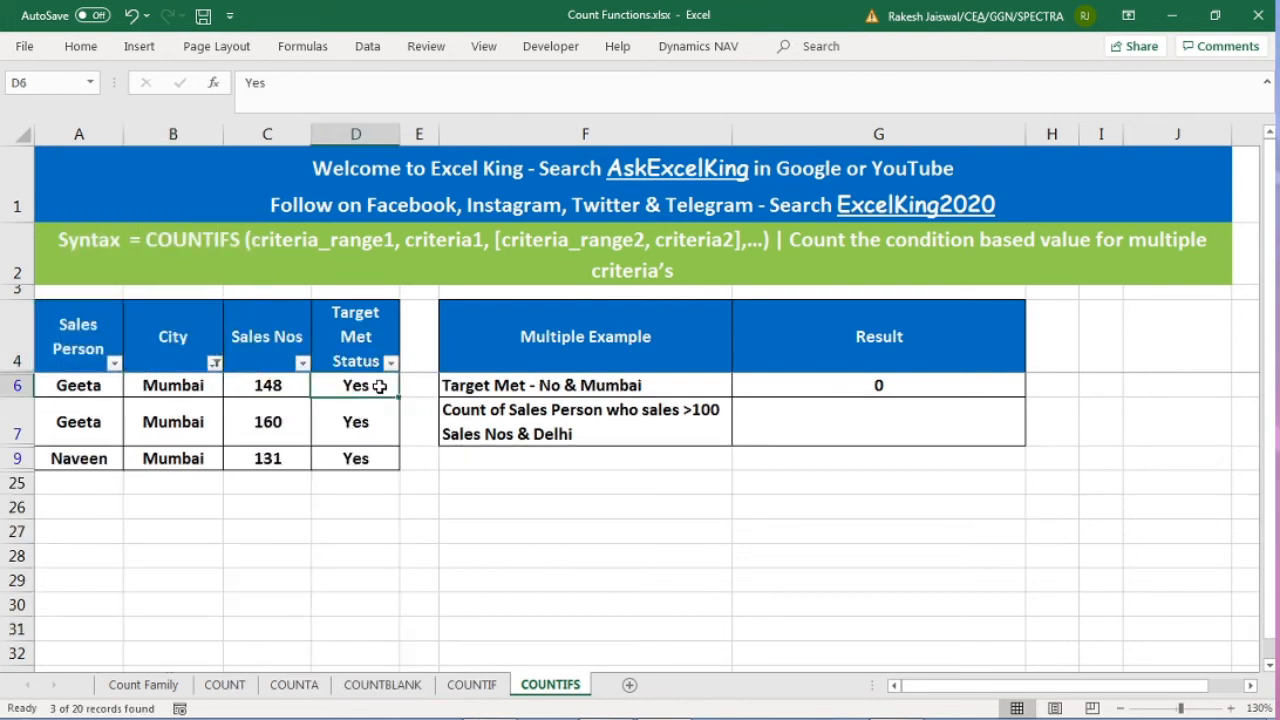
pyautogui.moveTo(376, 391); pyautogui.dragTo(372, 457)
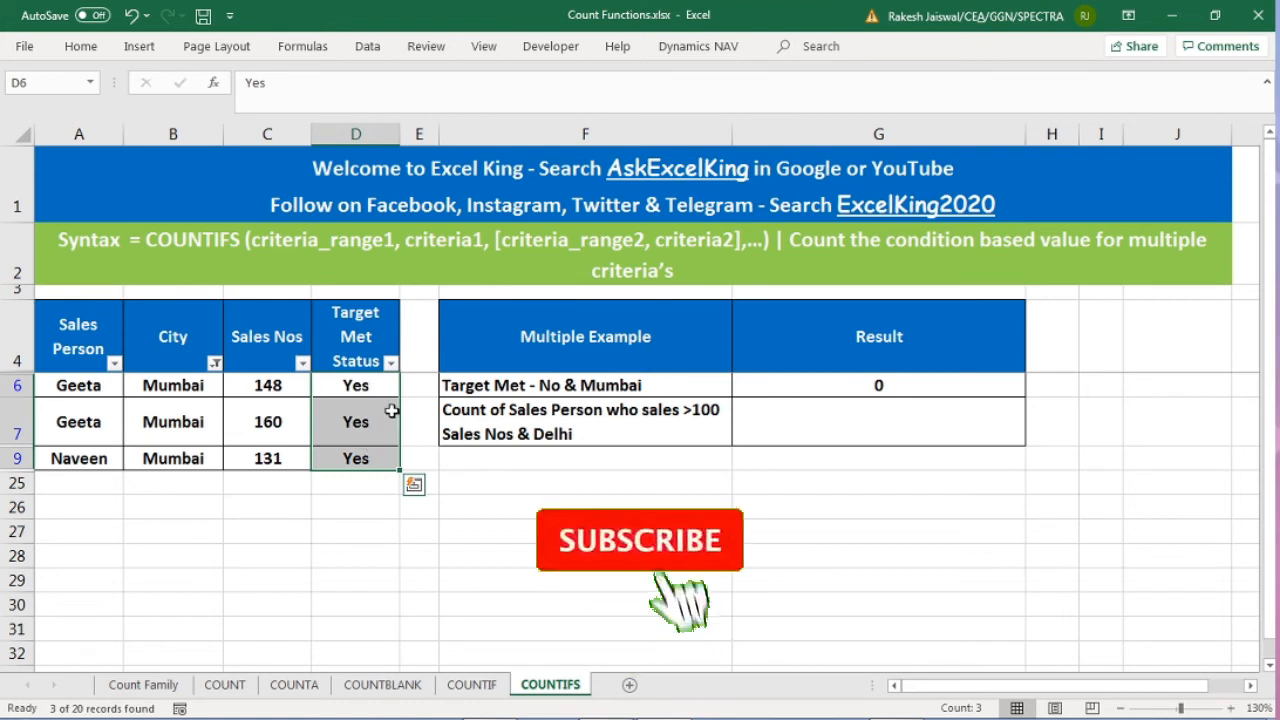
# Step: Show all cities again in the City column's filter and return to the G6 result
pyautogui.click(214, 362)
pyautogui.click(296, 517)
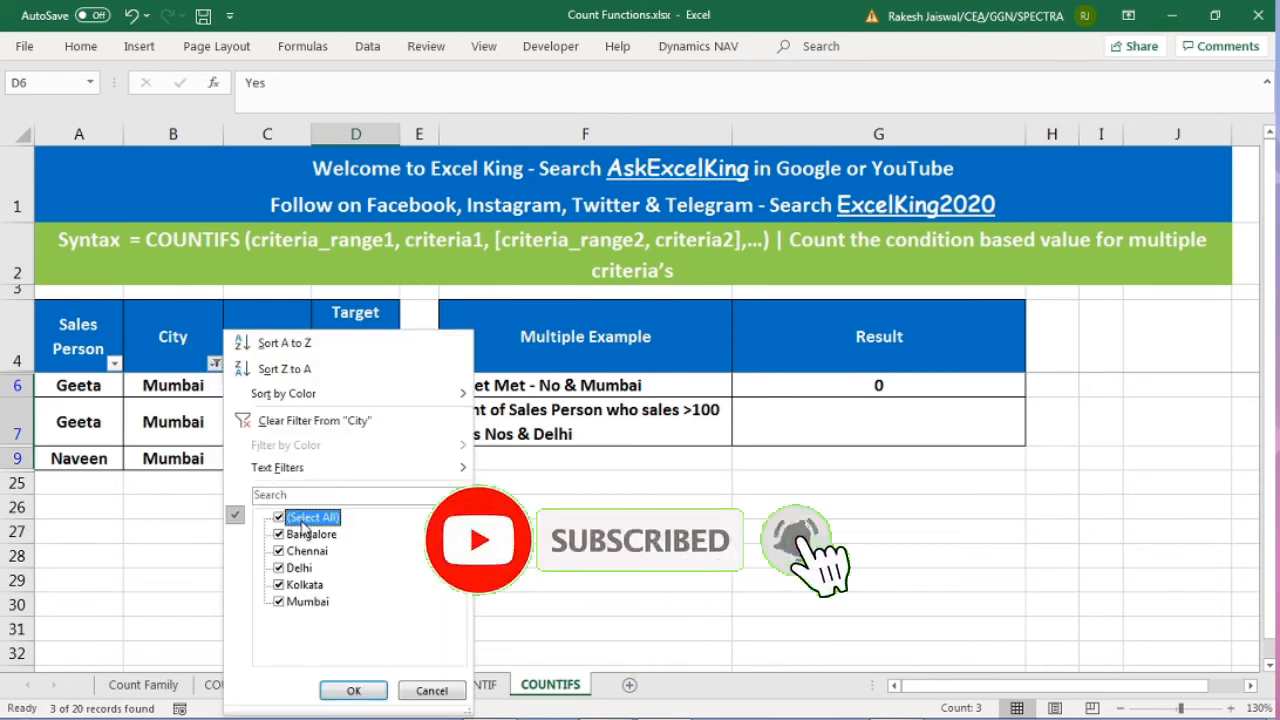
pyautogui.click(353, 690)
pyautogui.click(934, 416)
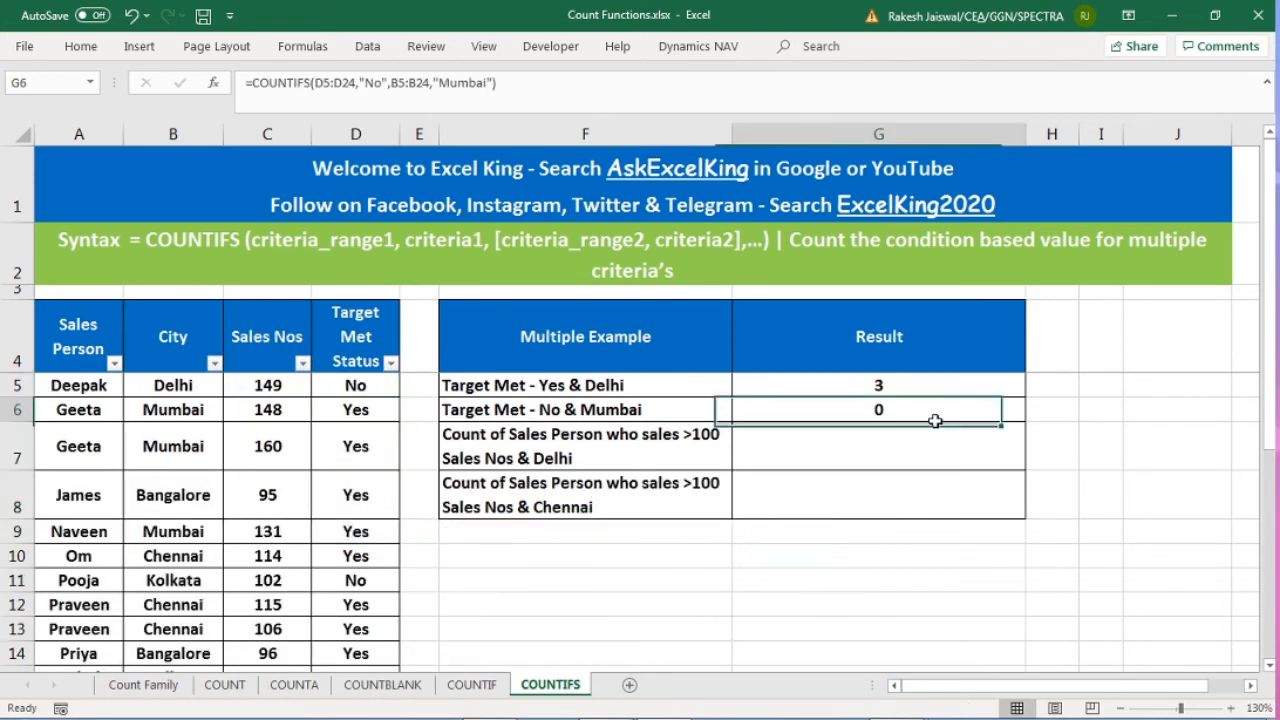
# Step: Begin a COUNTIFS formula in G7 for the example counting Delhi sales above 100
pyautogui.click(741, 454)
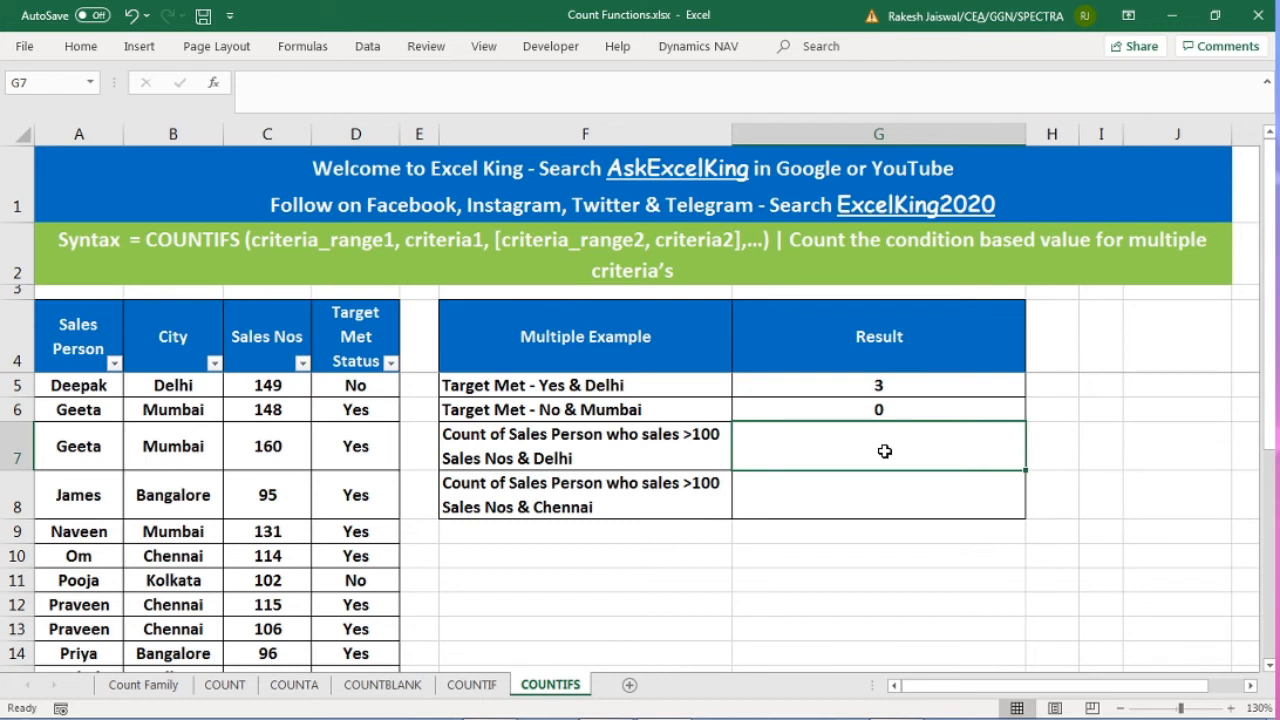
pyautogui.write('=count')
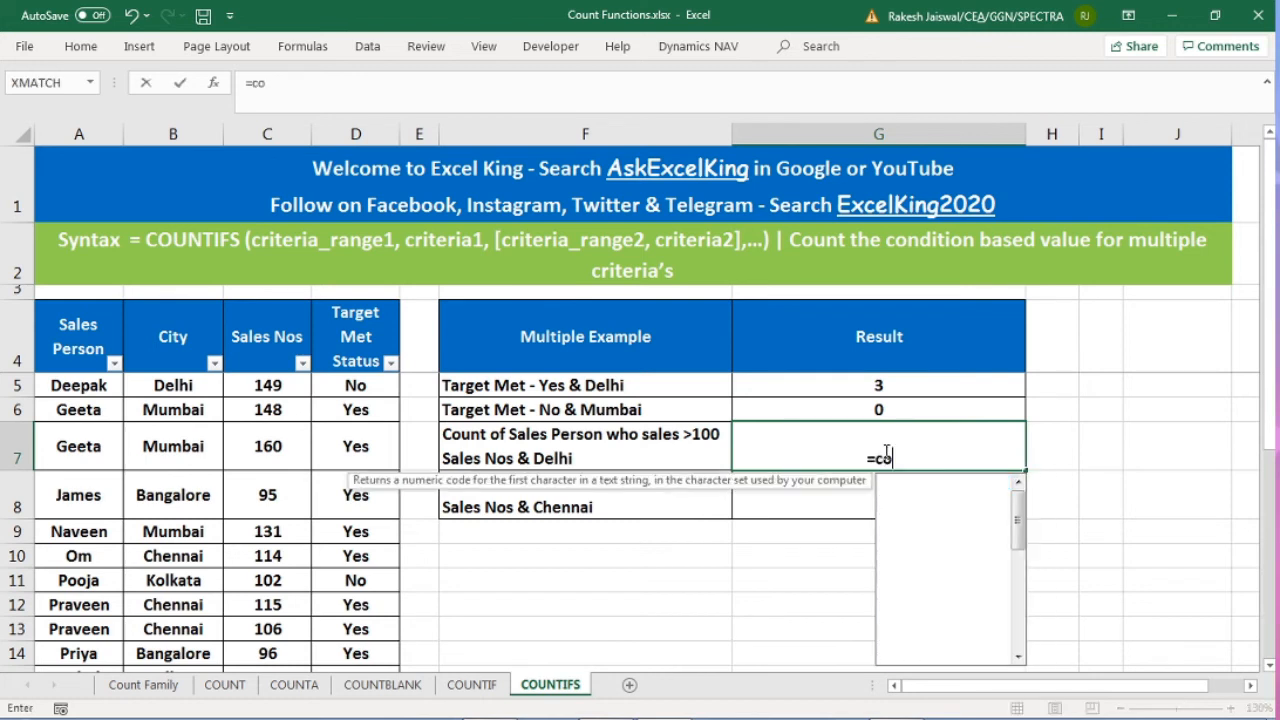
pyautogui.press('Left')
pyautogui.press('Left')
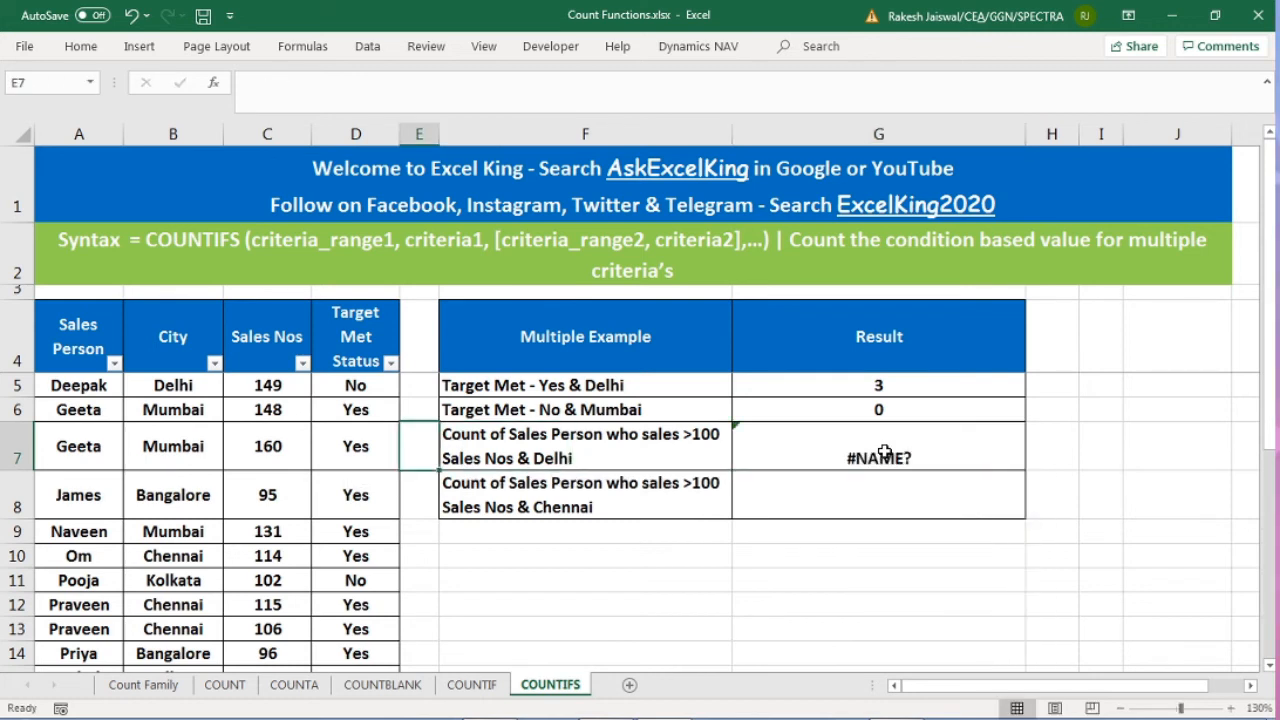
pyautogui.press('Right')
pyautogui.press('Right')
pyautogui.press('F2')
pyautogui.press('BackSpace')
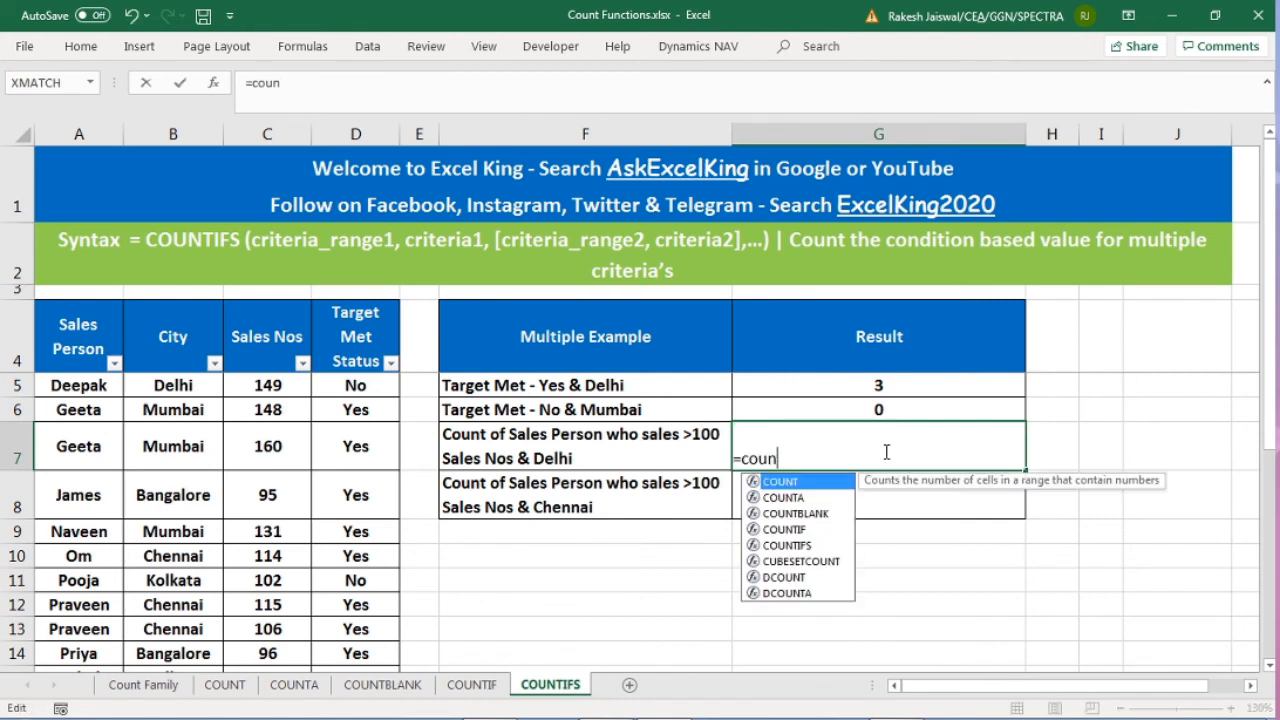
pyautogui.write('tifs')
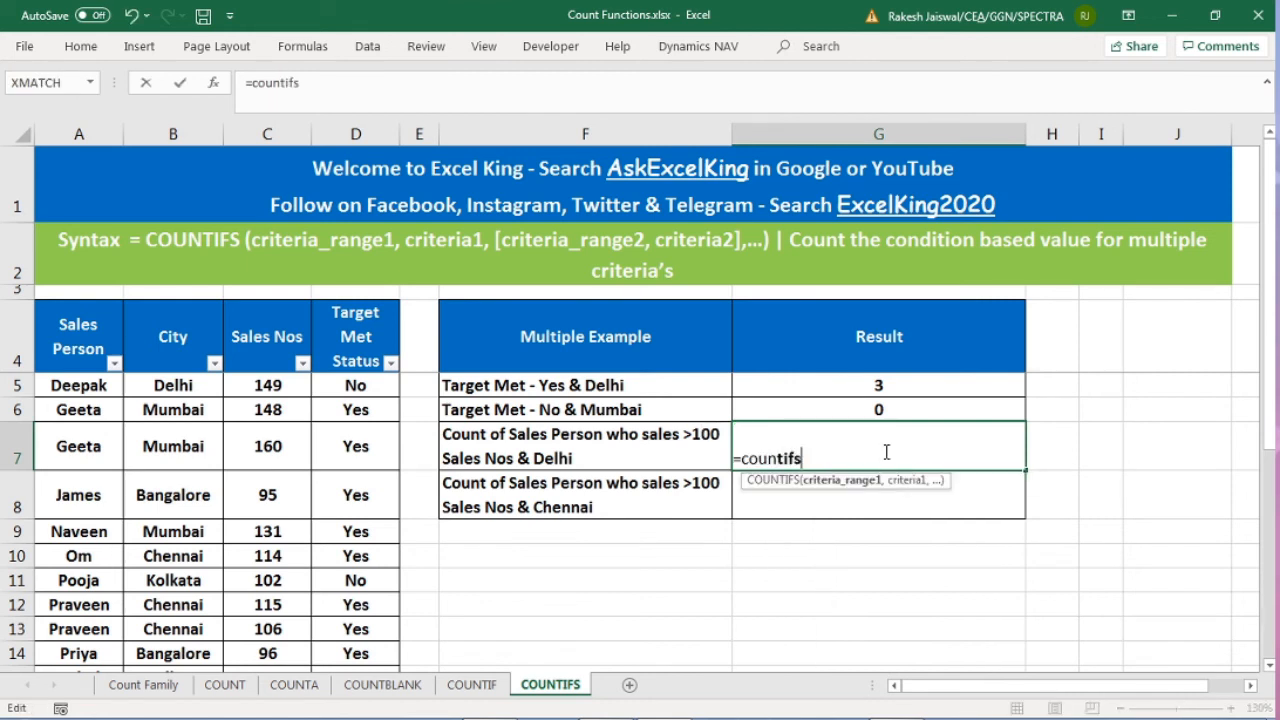
pyautogui.press('Tab')
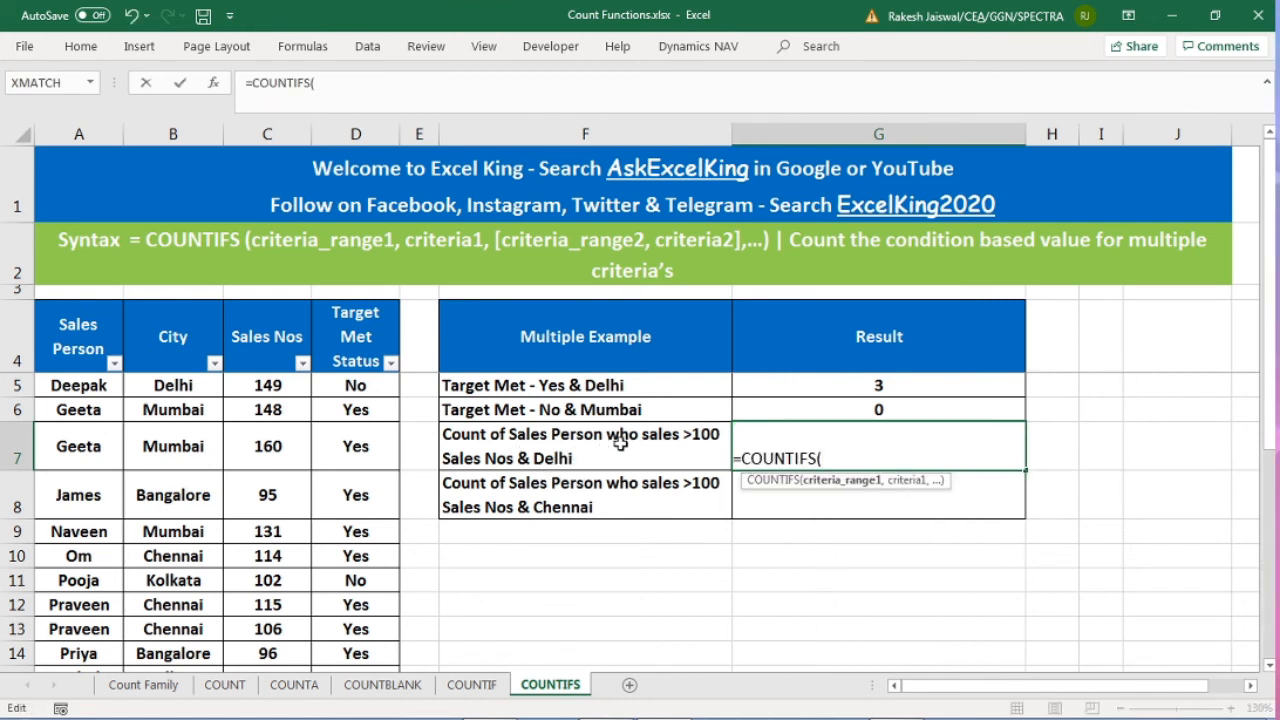
# Step: Add the Sales Nos range C5:C24 with the criterion ">100" to the G7 formula
pyautogui.click(277, 378)
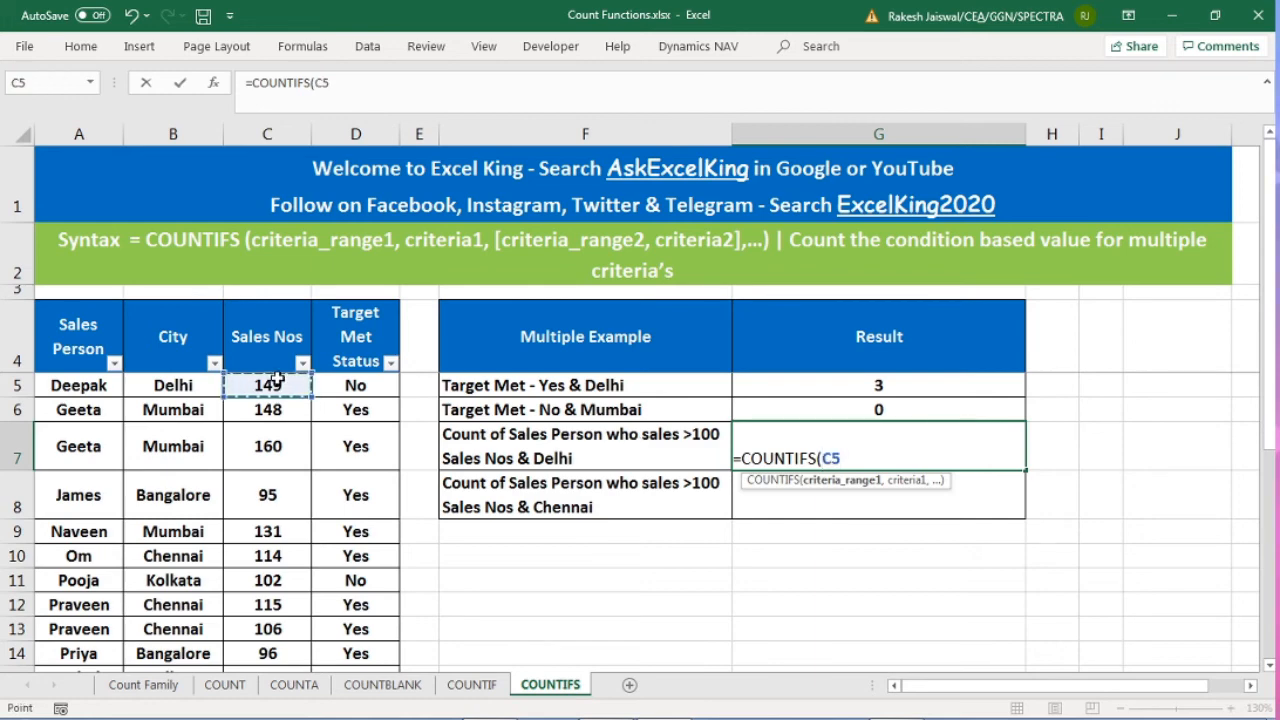
pyautogui.hotkey('ctrl', 'shift', 'Down')
pyautogui.scroll(3, 277, 378)
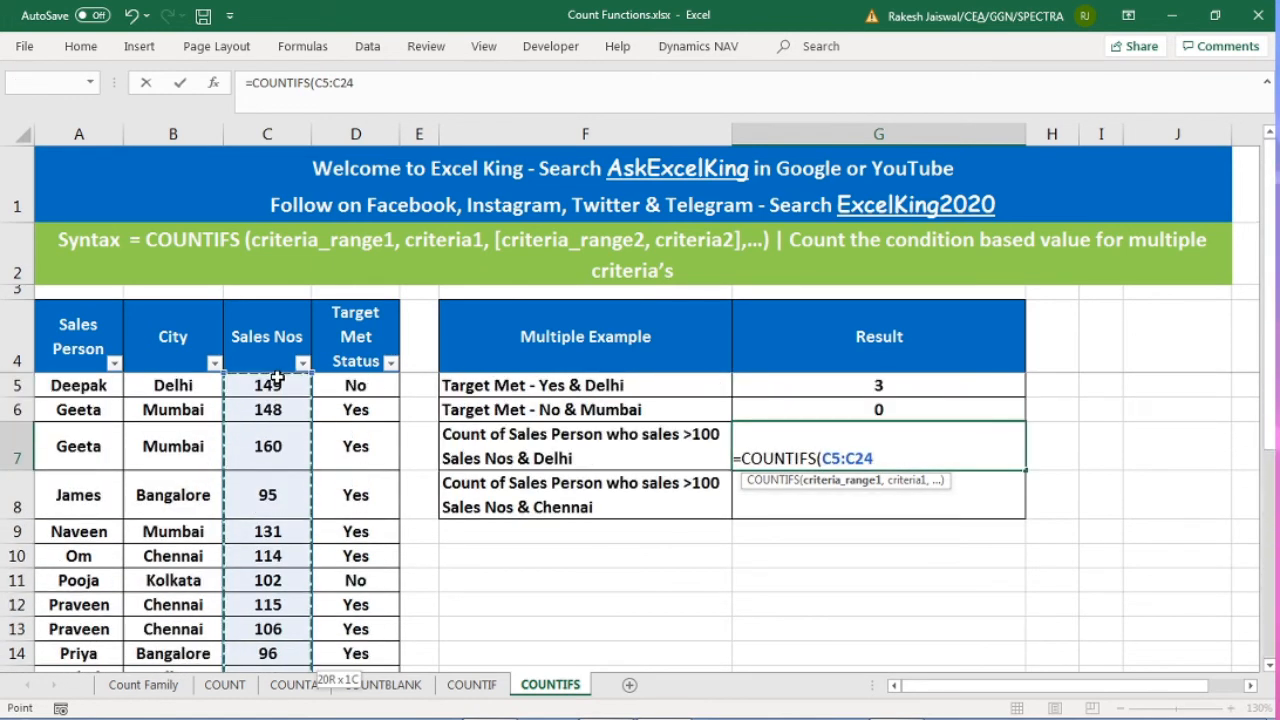
pyautogui.write(',')
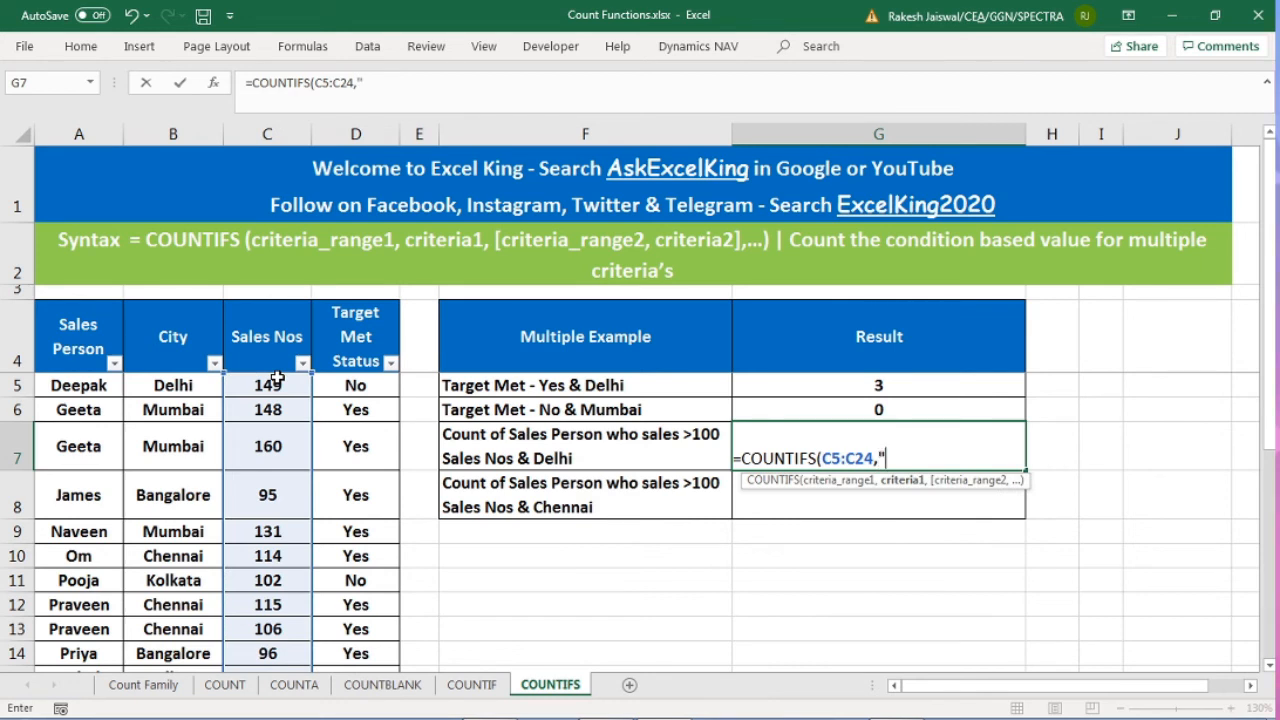
pyautogui.write('">100",')
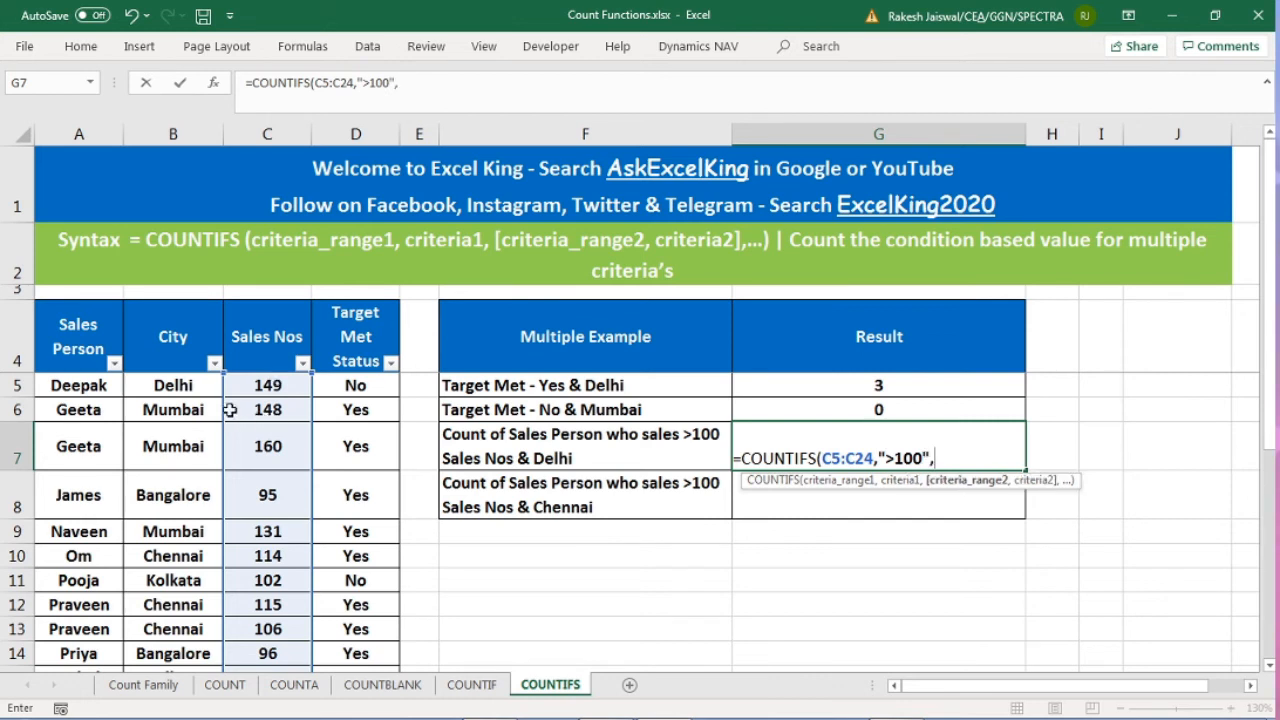
# Step: Complete the G7 formula with the City range B5:B24 and the criterion "Delhi"
pyautogui.click(190, 388)
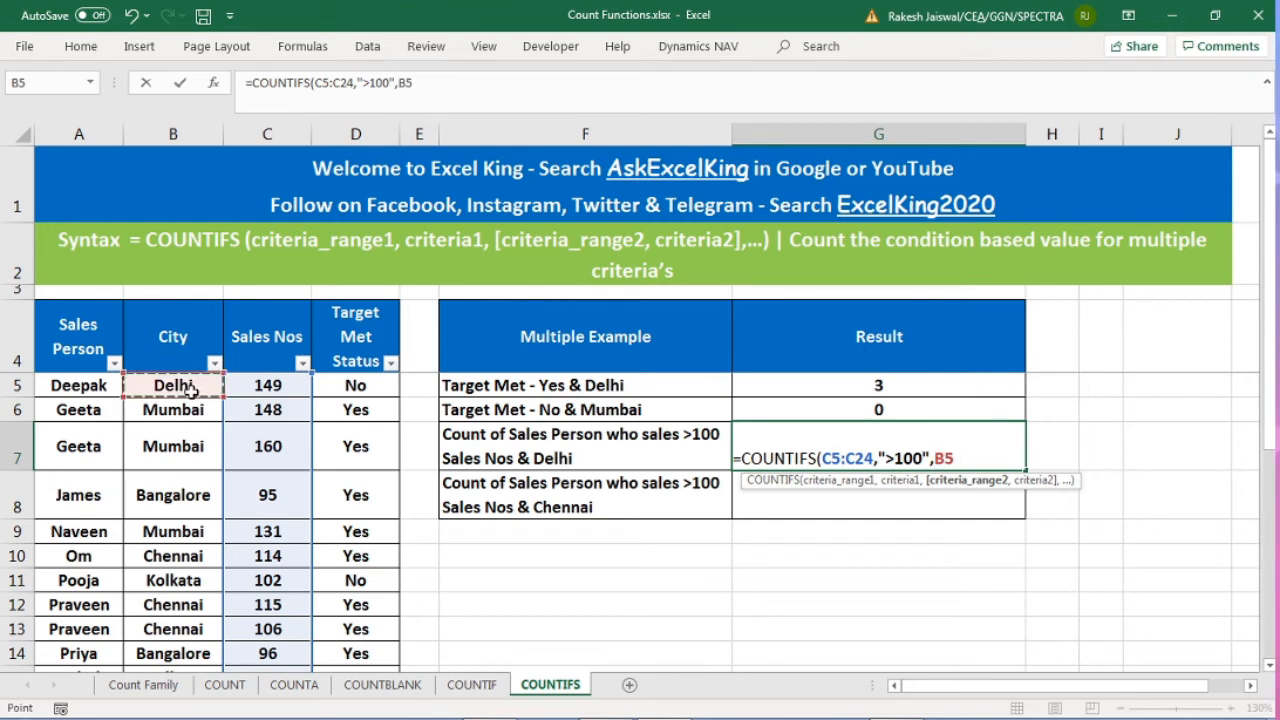
pyautogui.hotkey('ctrl', 'shift', 'Down')
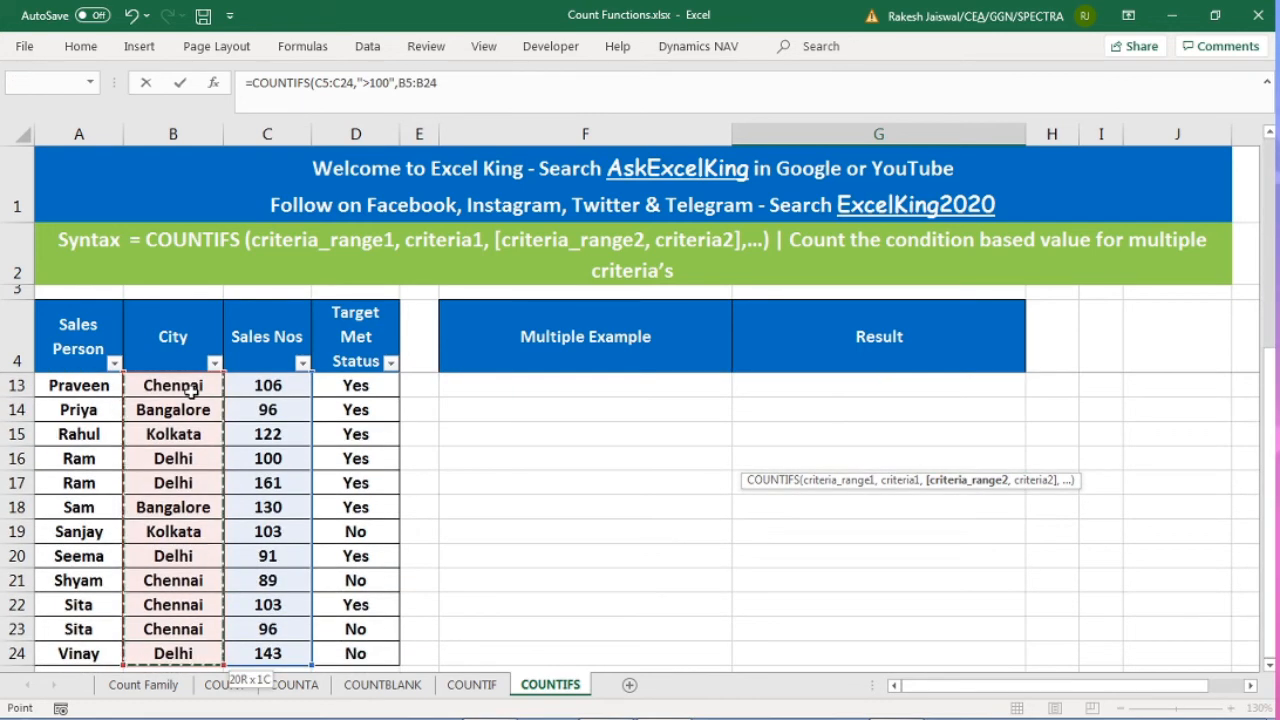
pyautogui.scroll(3, 190, 388)
pyautogui.write(',')
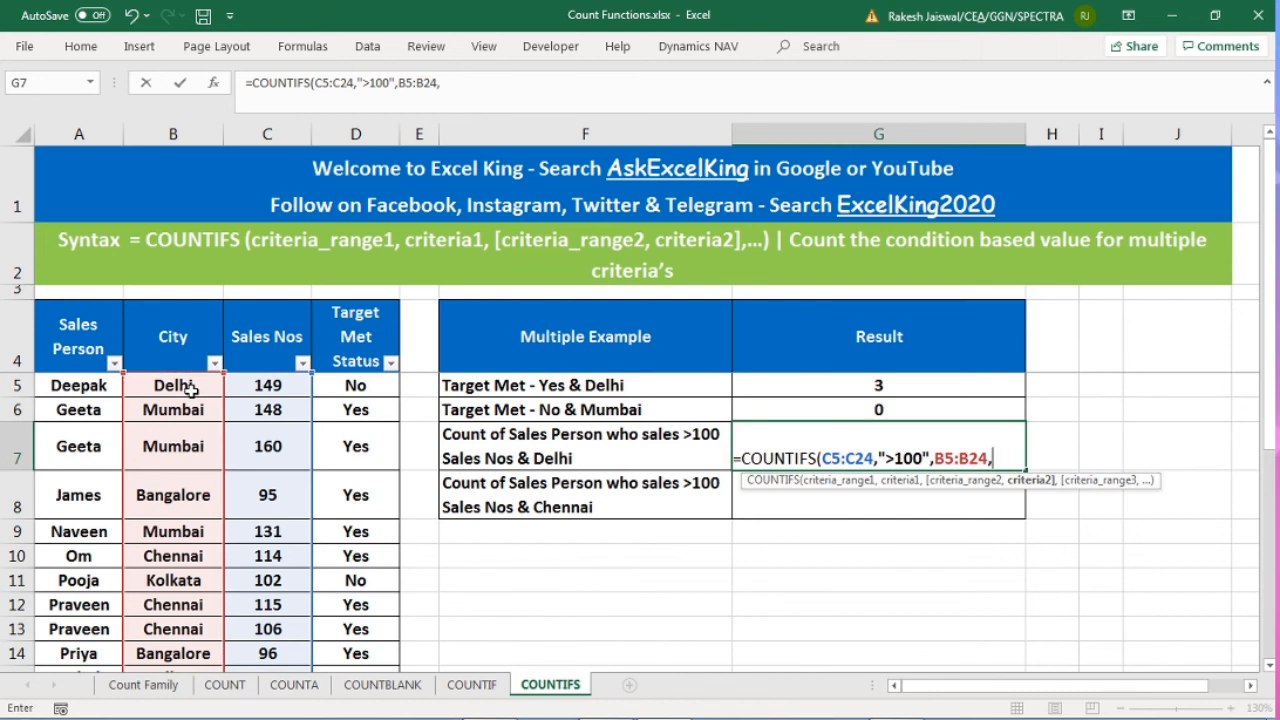
pyautogui.write('"Delhi"')
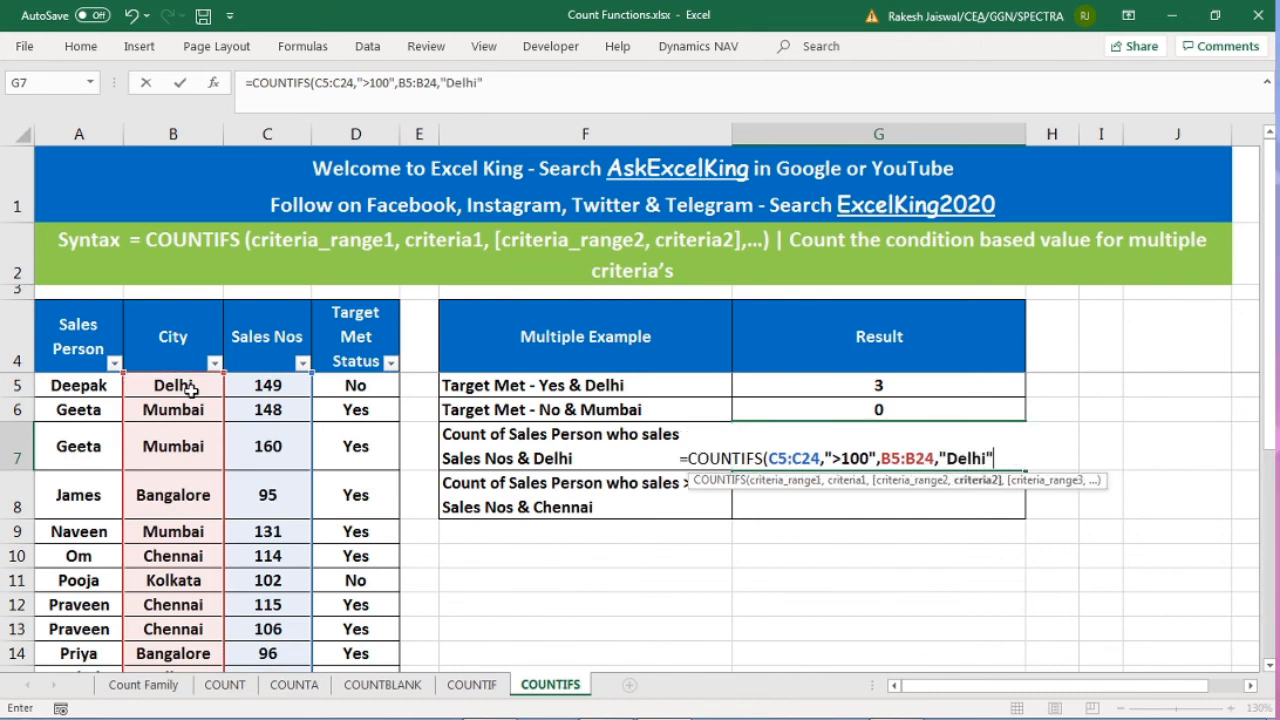
pyautogui.write(')')
pyautogui.press('Return')
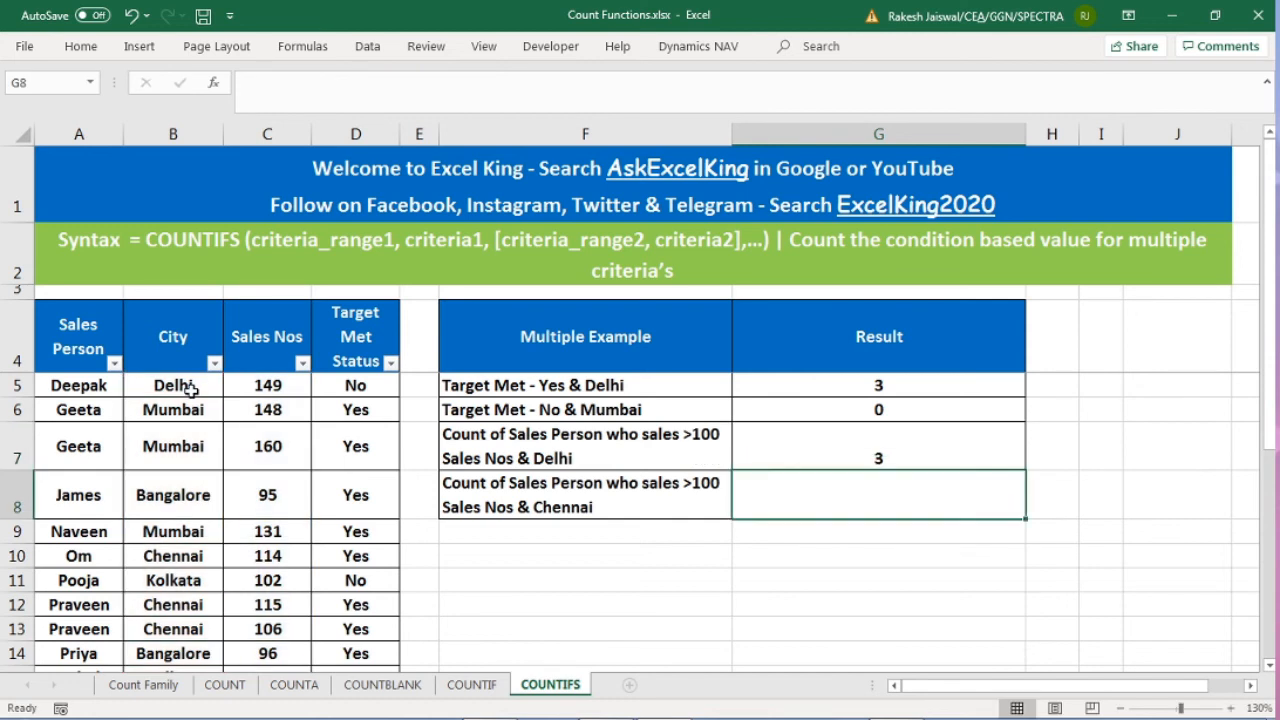
# Step: Filter the City column to show only Delhi for checking the G7 result
pyautogui.click(931, 440)
pyautogui.click(196, 348)
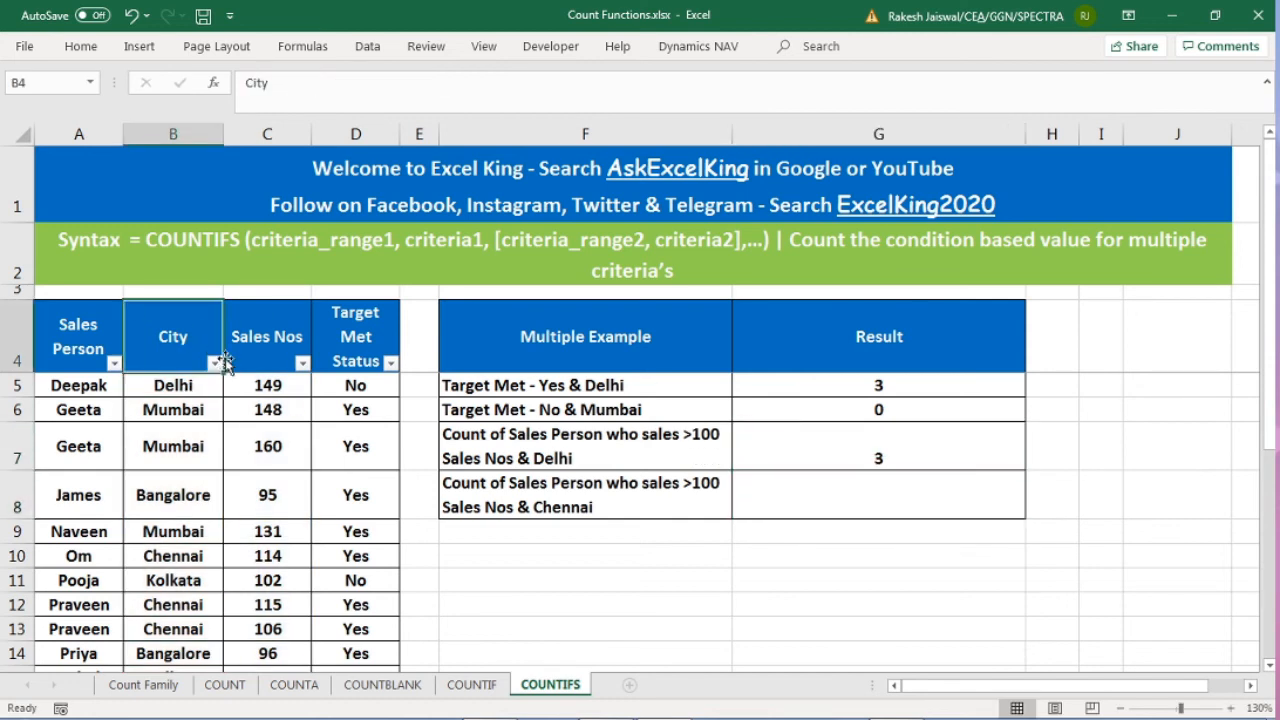
pyautogui.click(214, 364)
pyautogui.click(300, 517)
pyautogui.click(298, 567)
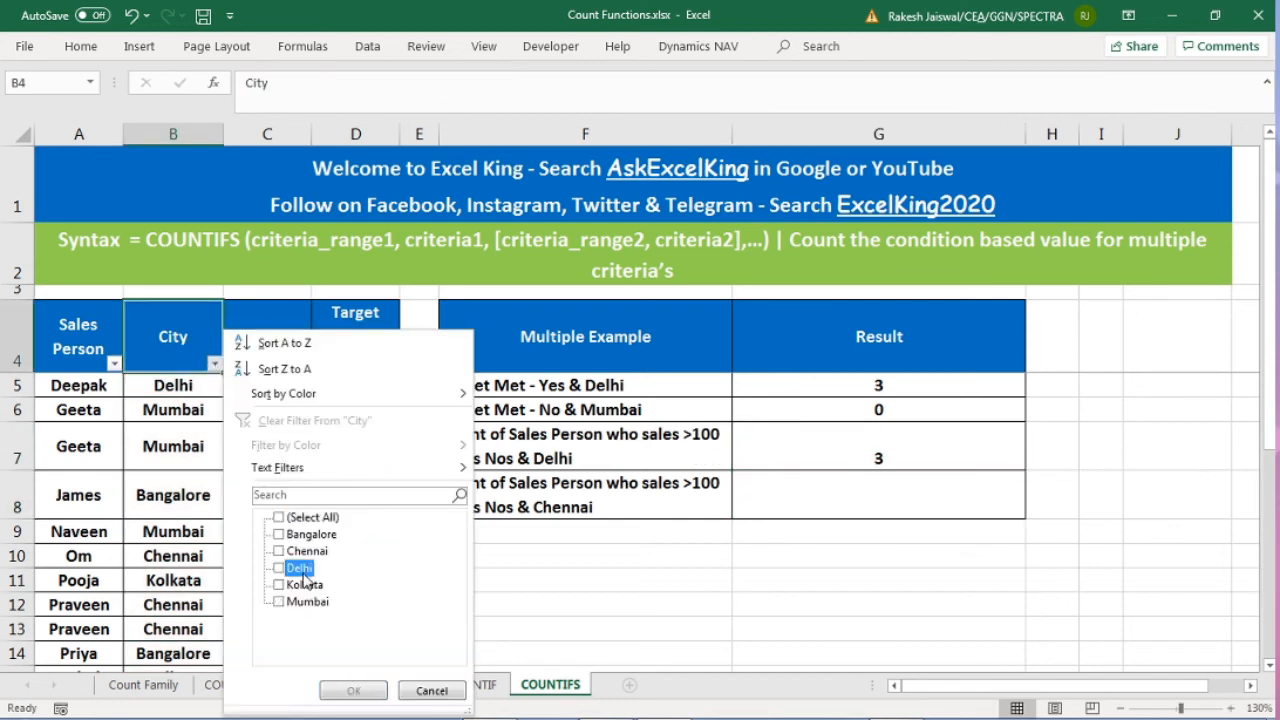
pyautogui.click(354, 692)
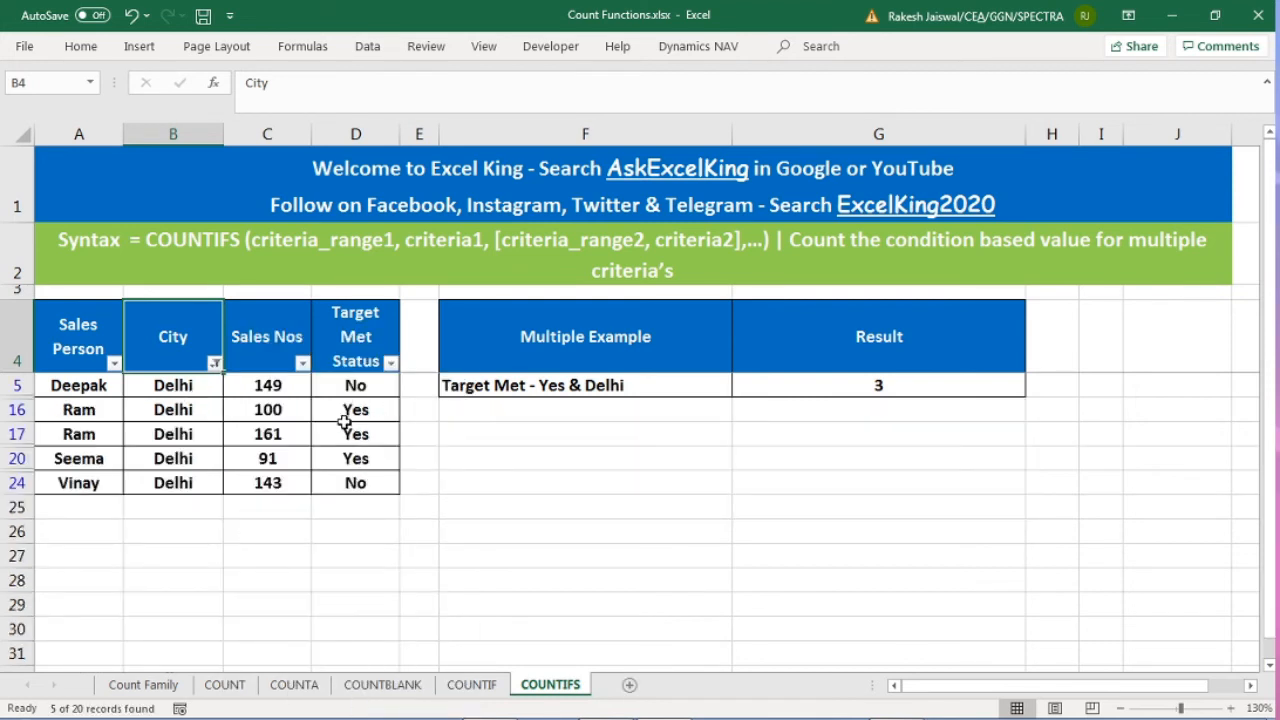
# Step: Examine the Sales Nos values in the filtered Delhi rows to see which ones exceed 100
pyautogui.click(266, 385)
pyautogui.click(292, 414)
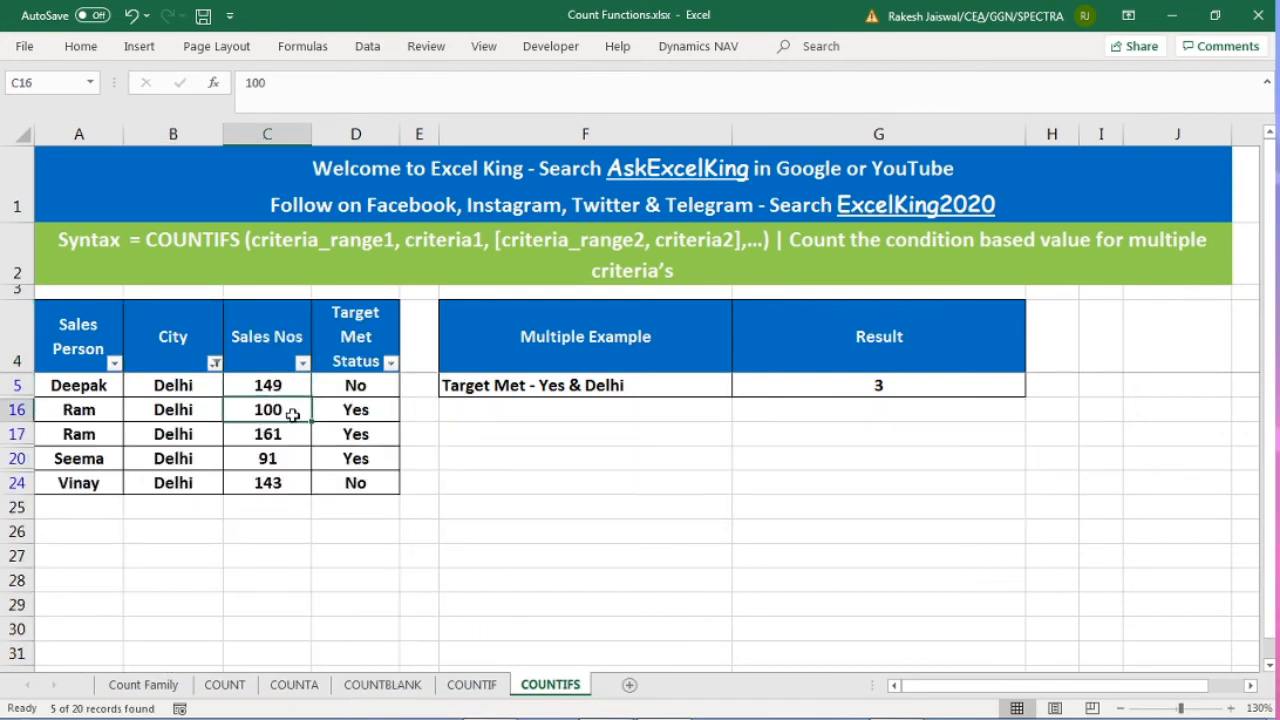
pyautogui.click(293, 434)
pyautogui.click(288, 484)
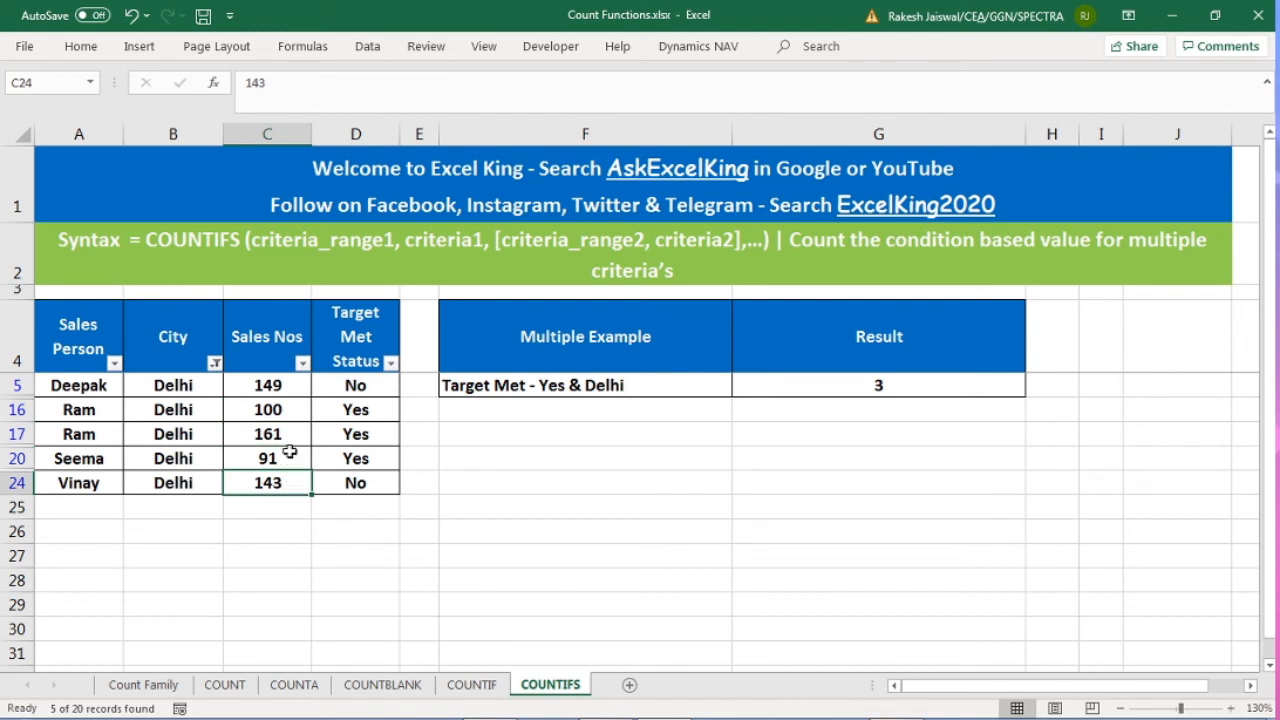
pyautogui.click(292, 430)
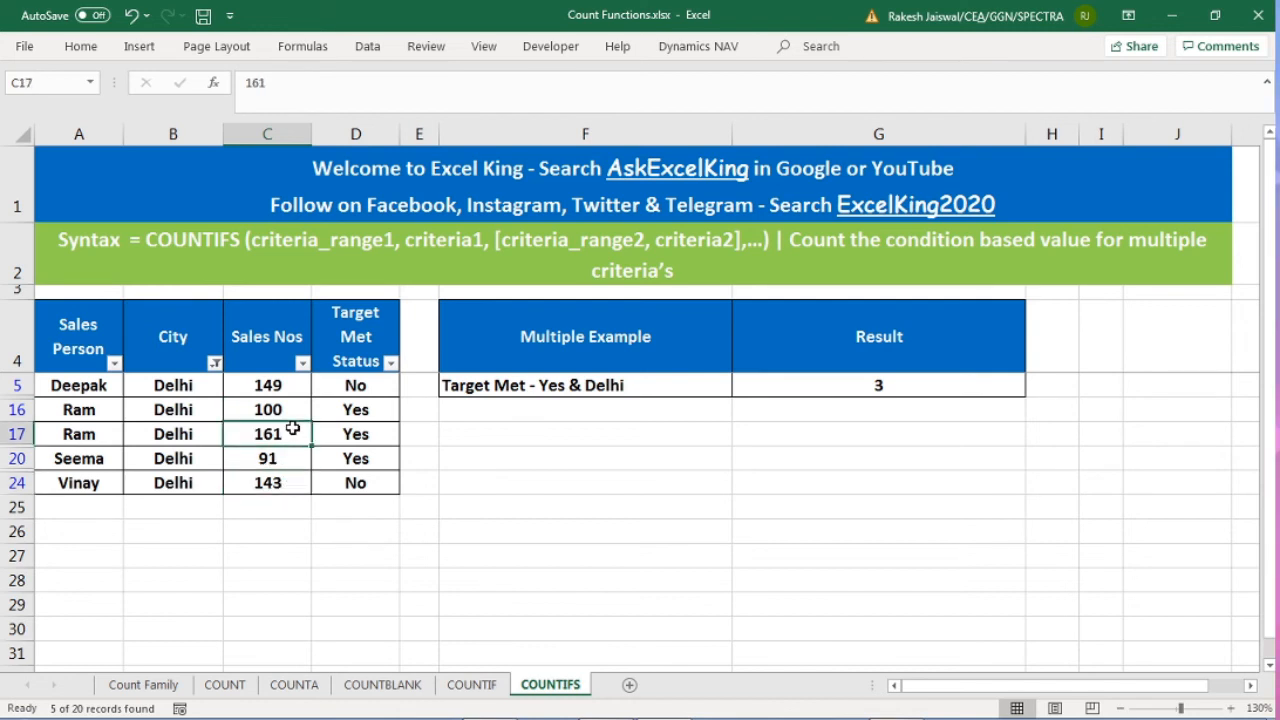
pyautogui.click(284, 412)
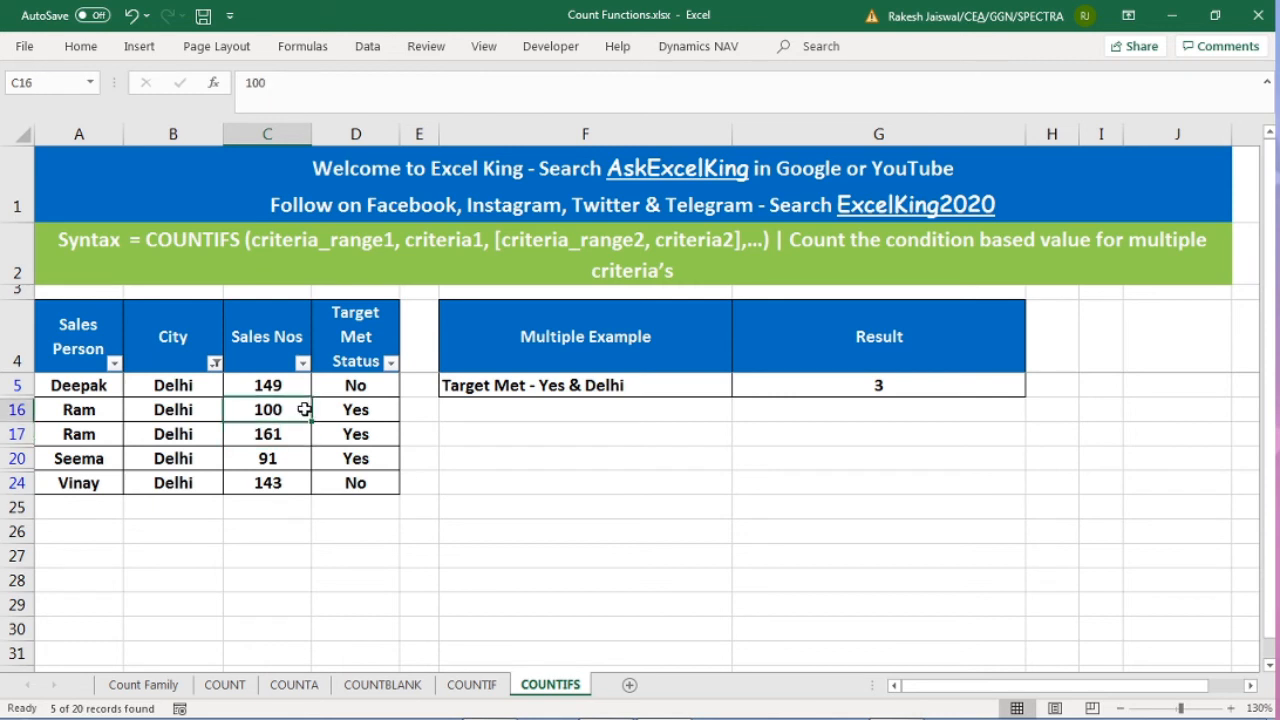
pyautogui.click(290, 388)
pyautogui.click(288, 429)
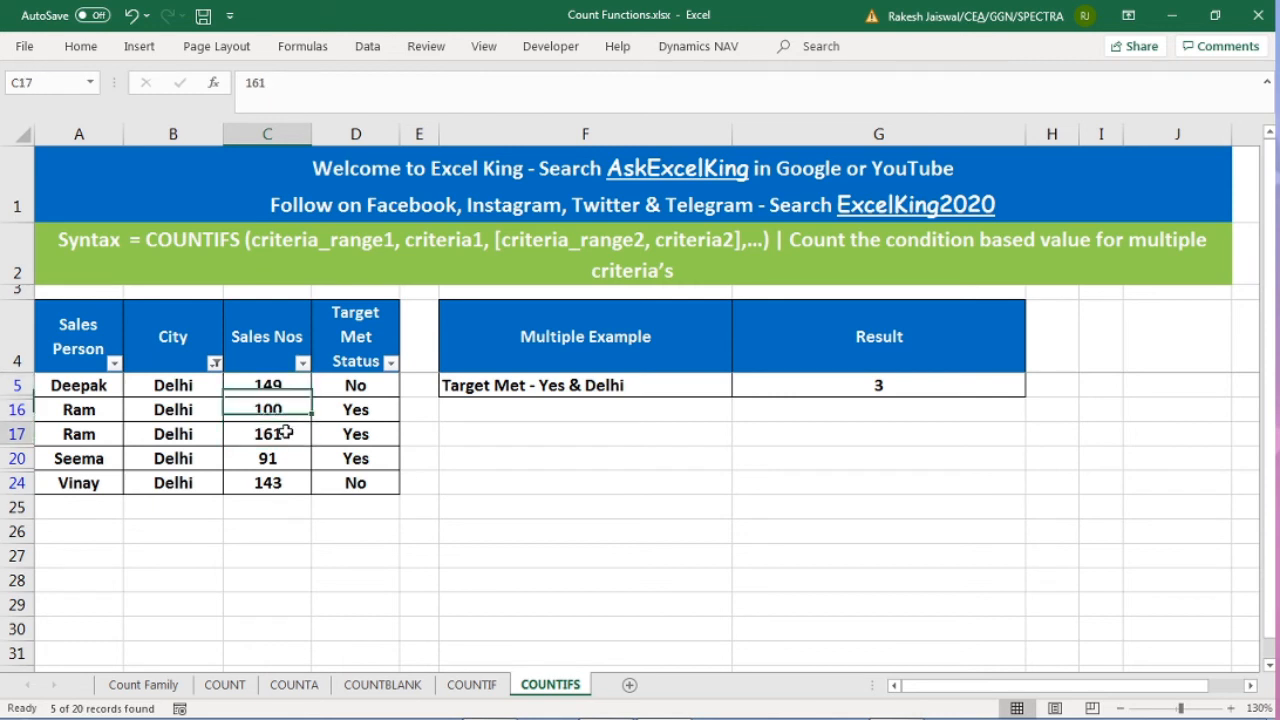
pyautogui.click(281, 486)
# Step: Remove the Delhi restriction from the City column's filter so that all cities are selected
pyautogui.click(215, 362)
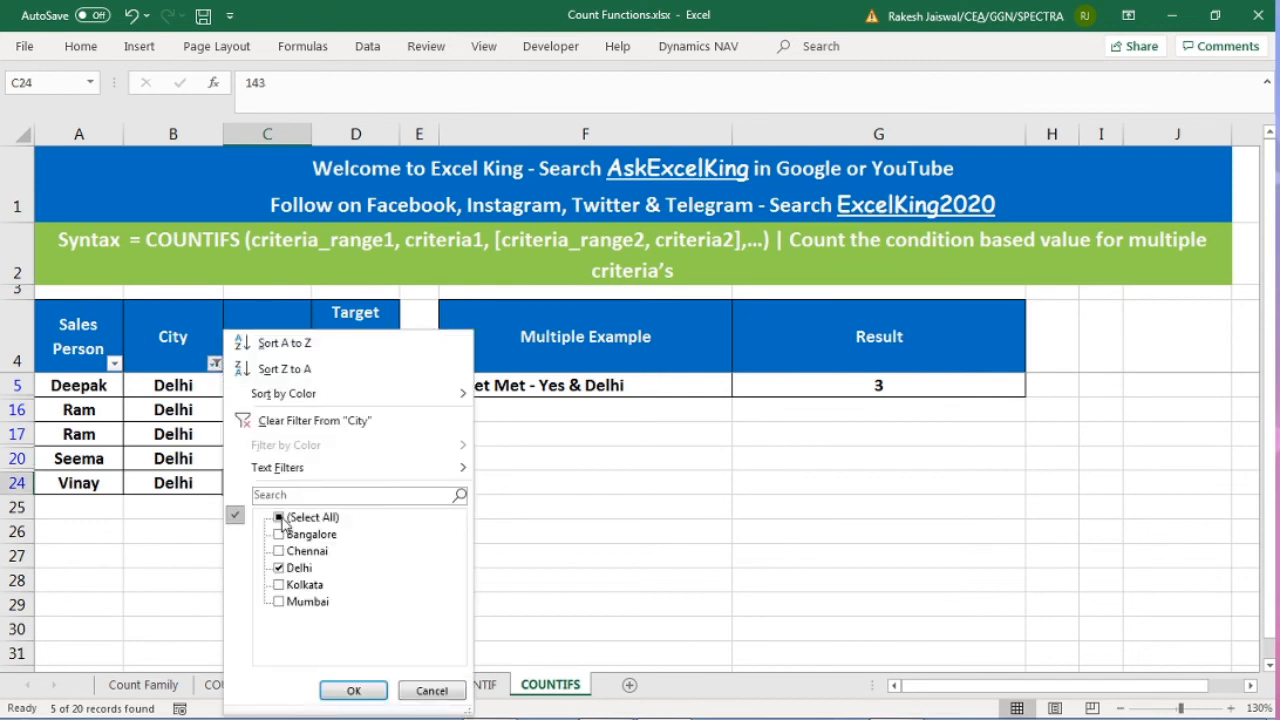
pyautogui.click(279, 517)
pyautogui.click(379, 700)
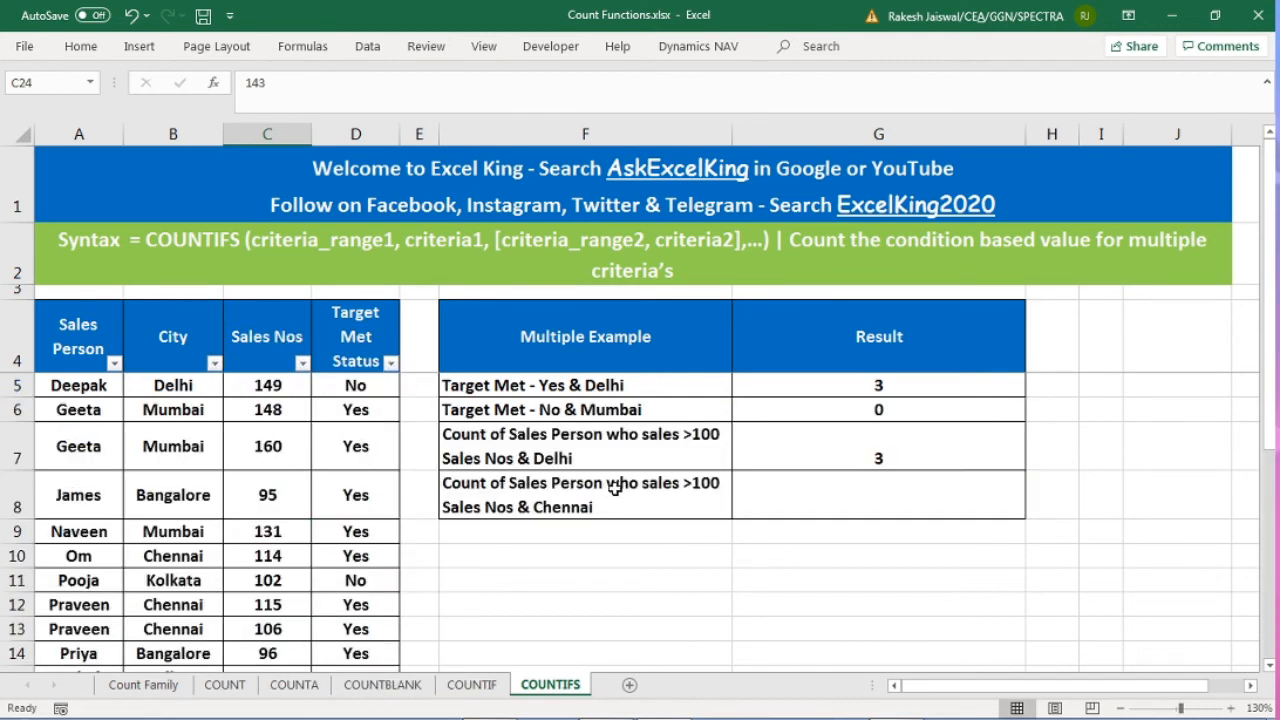
# Step: Change the sales condition in the F7 description to ">=100"
pyautogui.click(843, 452)
pyautogui.click(684, 437)
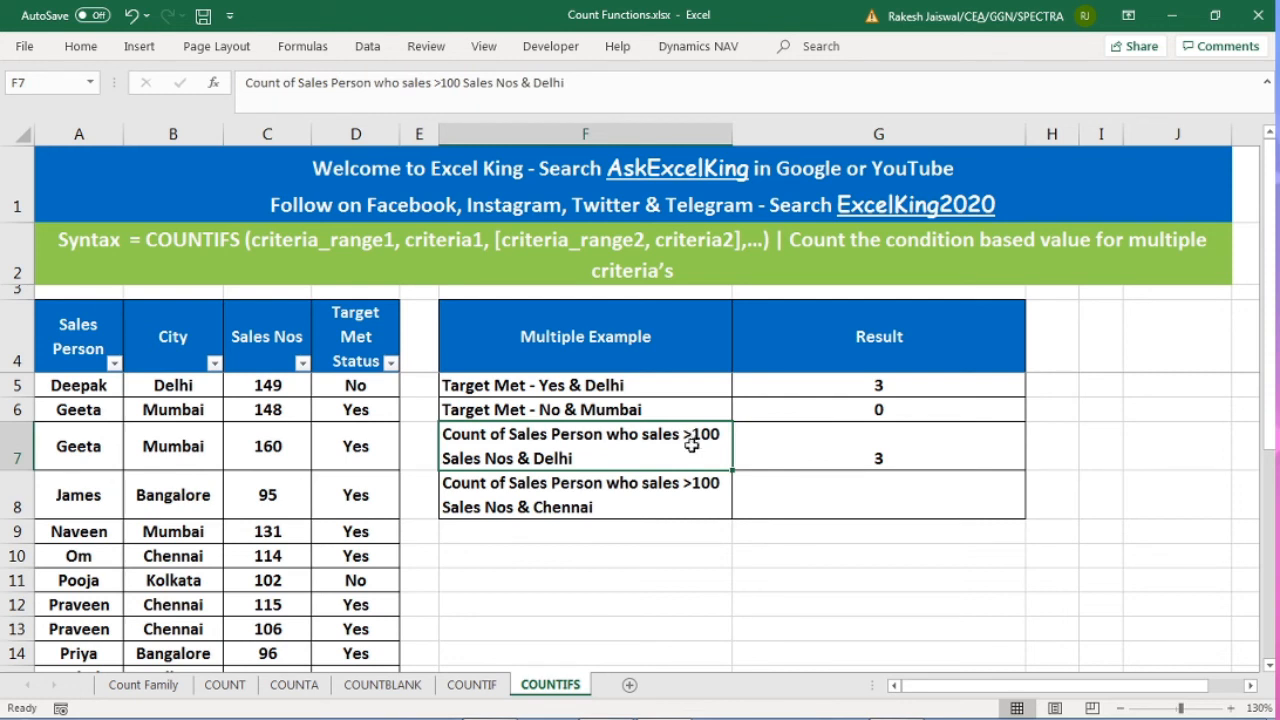
pyautogui.doubleClick(695, 438)
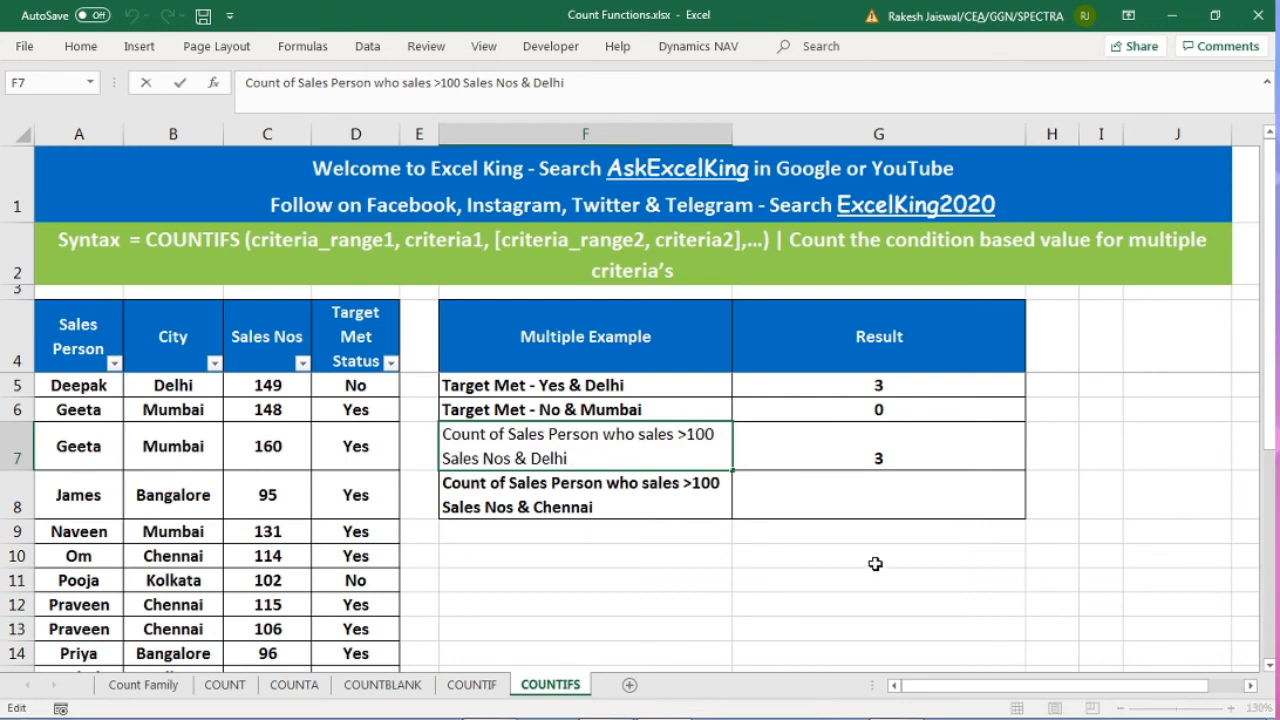
pyautogui.write('=')
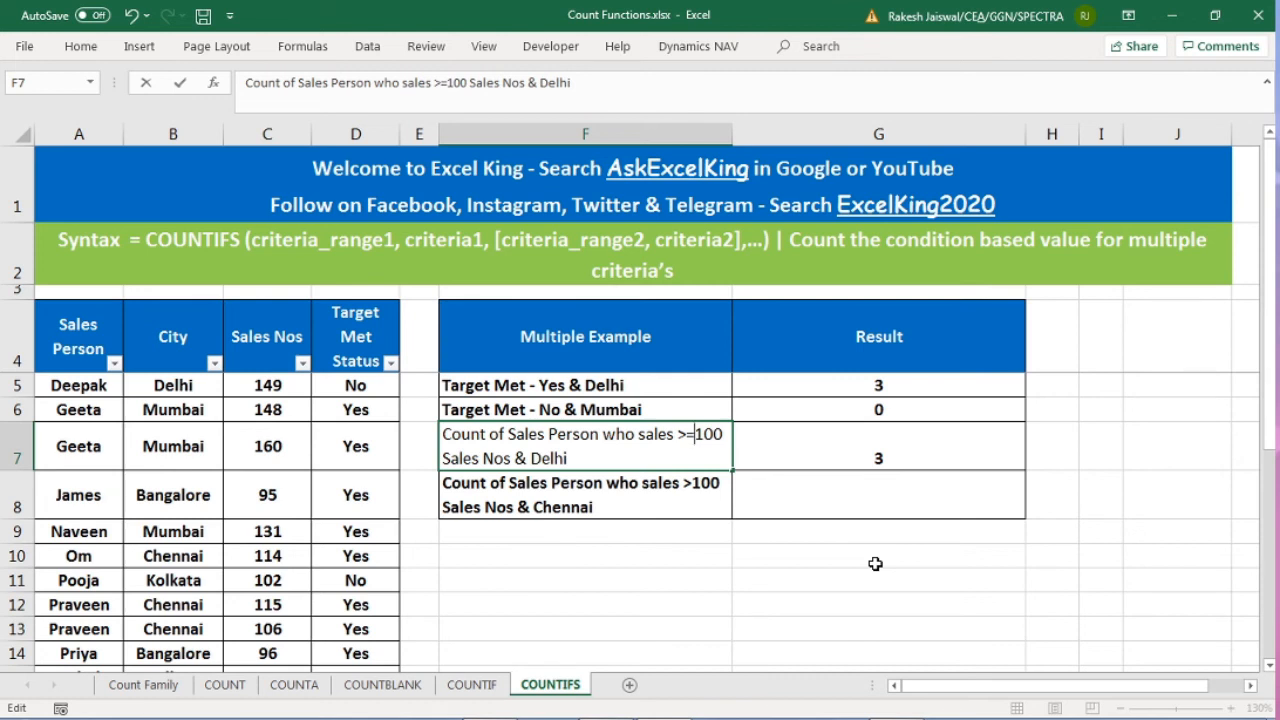
pyautogui.press('Return')
# Step: Change the sales criterion in the G7 COUNTIFS formula to ">=100"
pyautogui.press('Up')
pyautogui.press('Right')
pyautogui.press('F2')
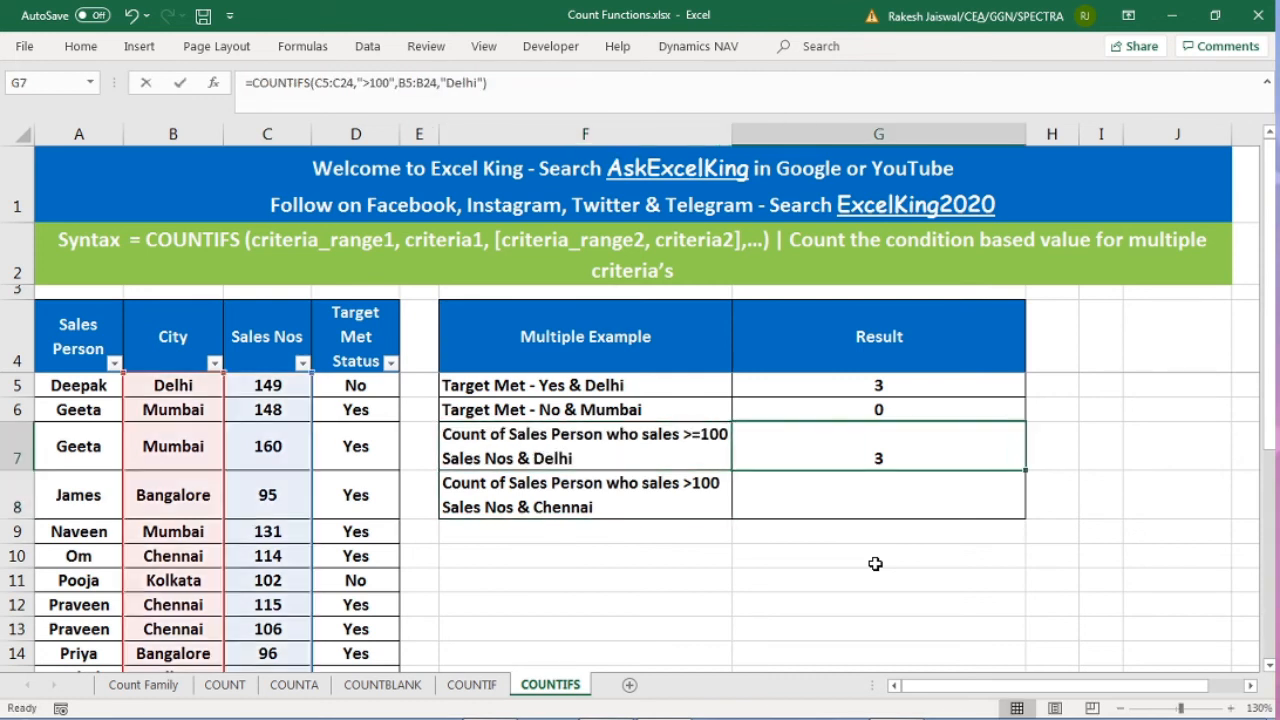
pyautogui.press('Left')
pyautogui.press('Left')
pyautogui.press('Left')
pyautogui.press('Left')
pyautogui.press('Left')
pyautogui.press('Left')
pyautogui.press('Left')
pyautogui.press('Left')
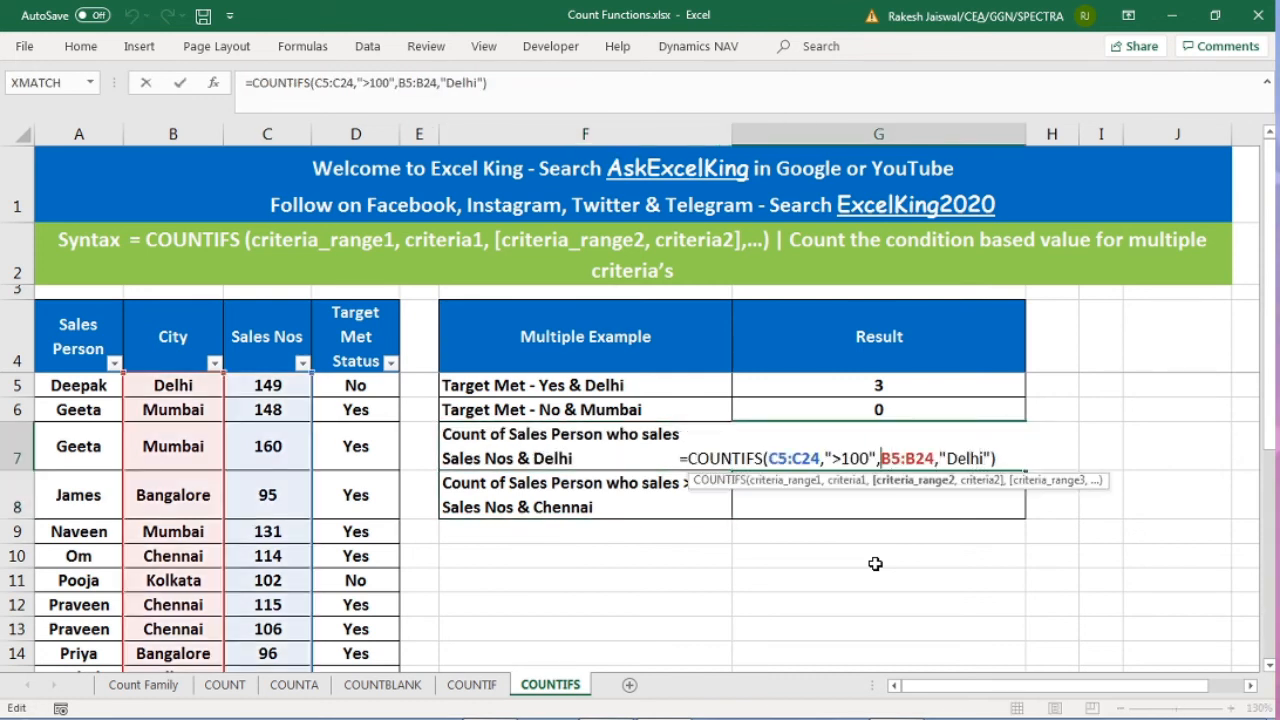
pyautogui.press('Left')
pyautogui.press('Left')
pyautogui.press('Left')
pyautogui.write('=')
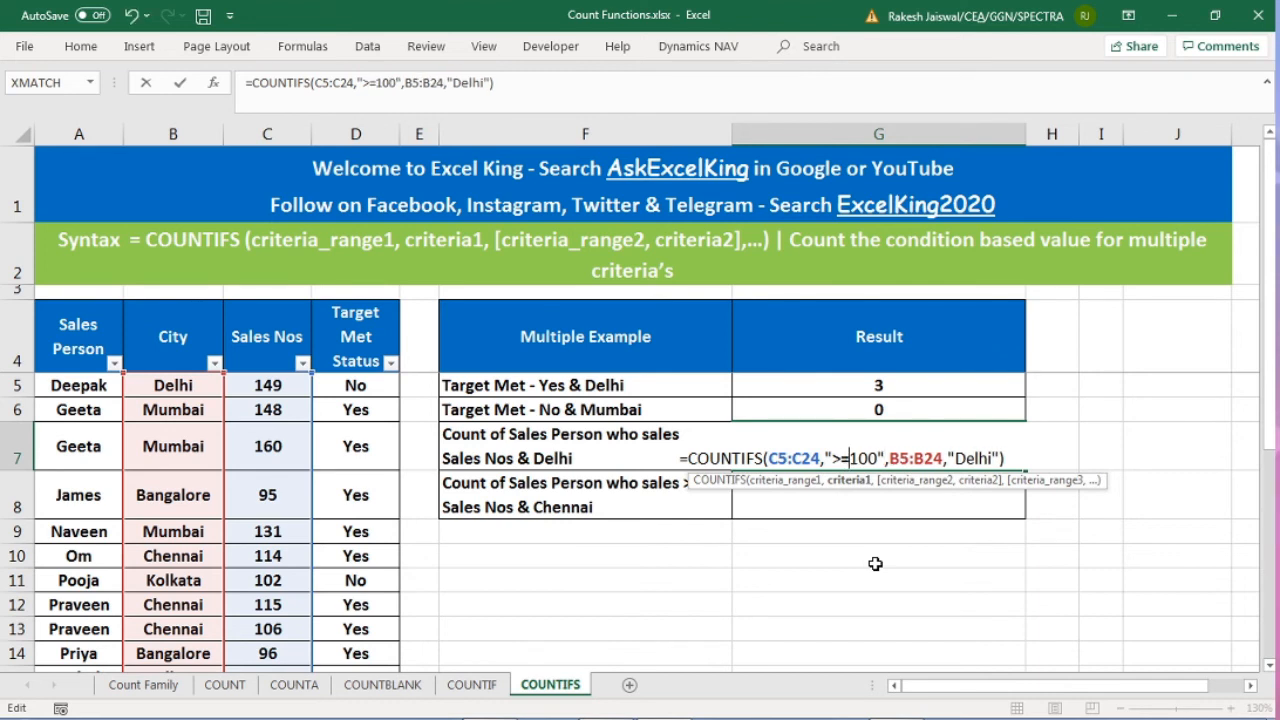
pyautogui.press('Return')
pyautogui.press('Up')
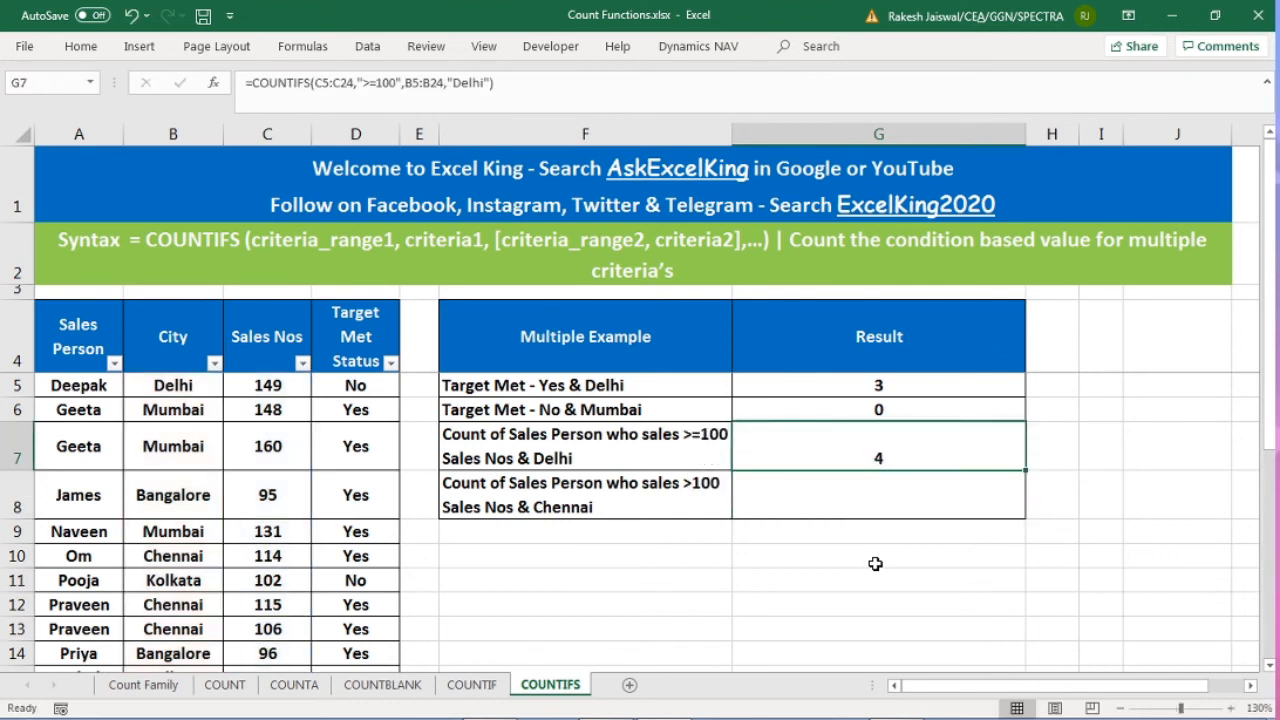
pyautogui.click(847, 506)
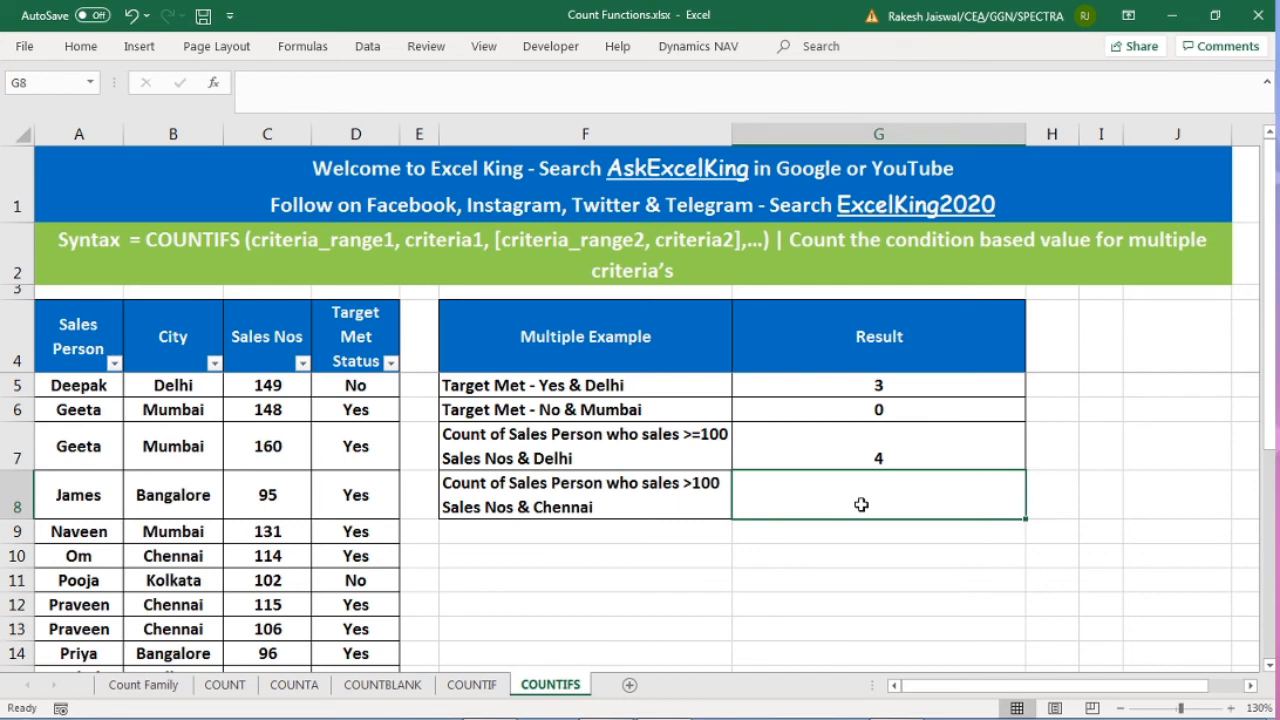
pyautogui.write('=count')
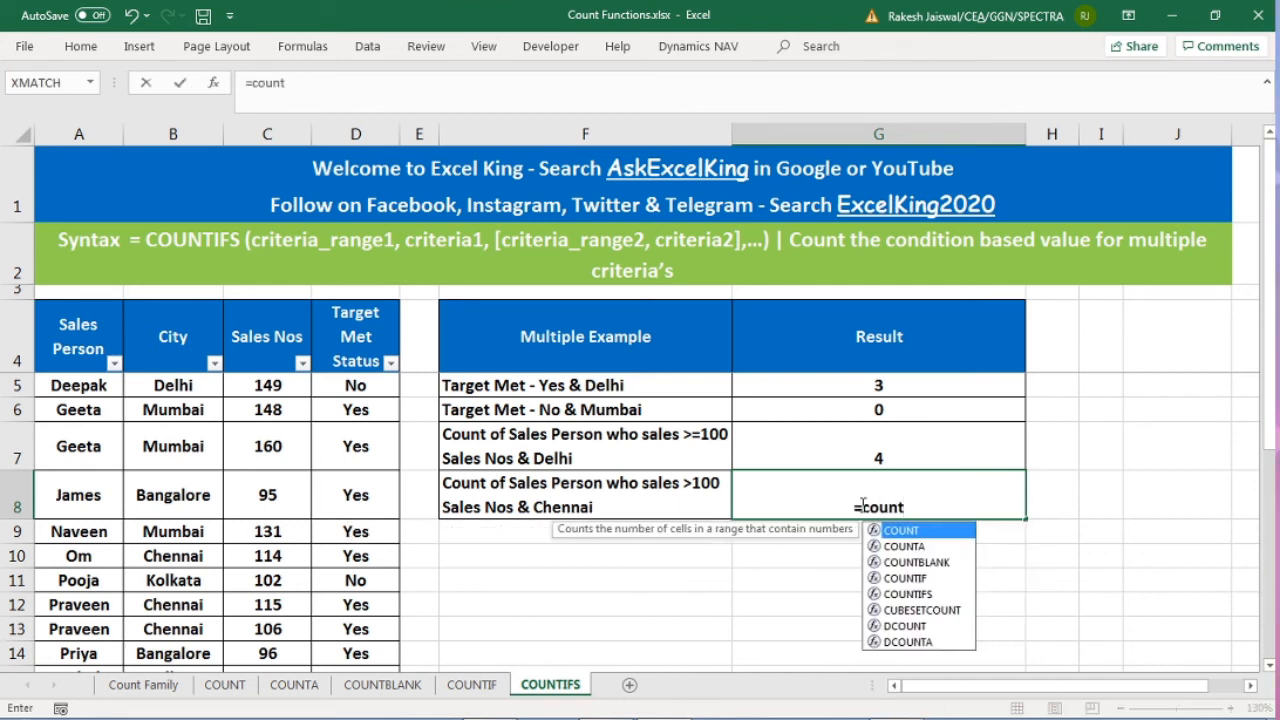
pyautogui.press('Escape')
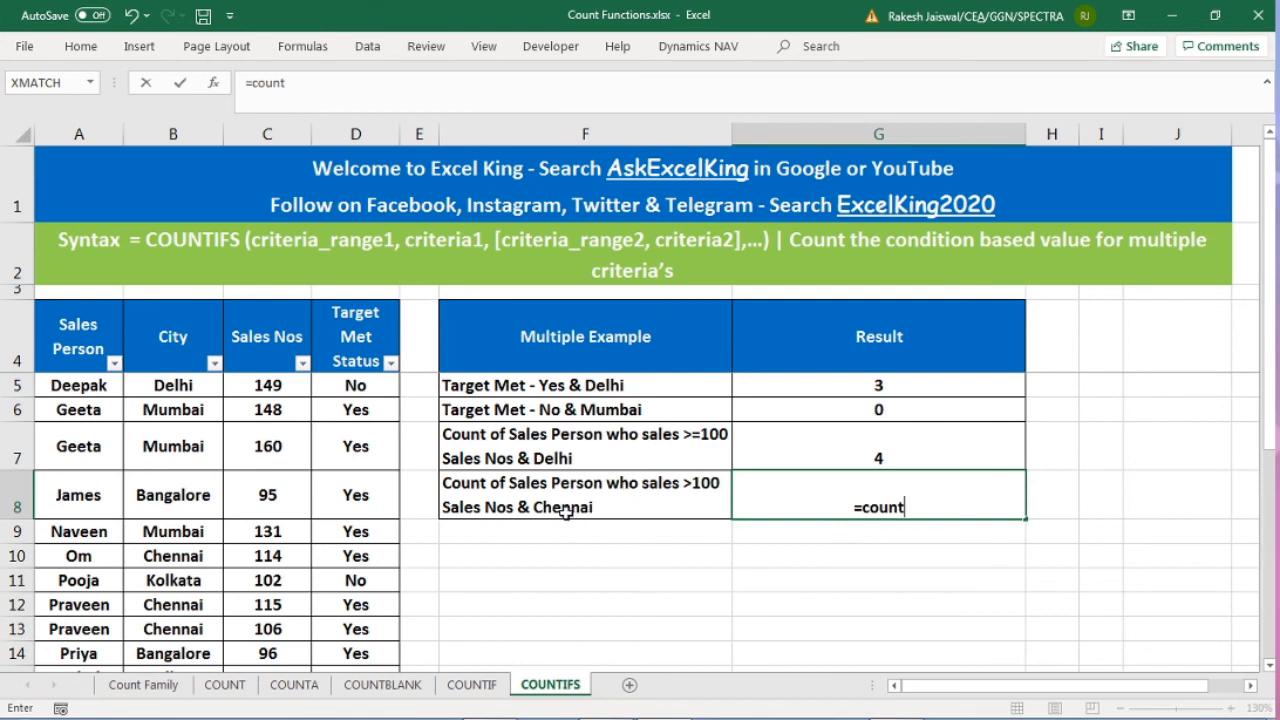
pyautogui.press('Escape')
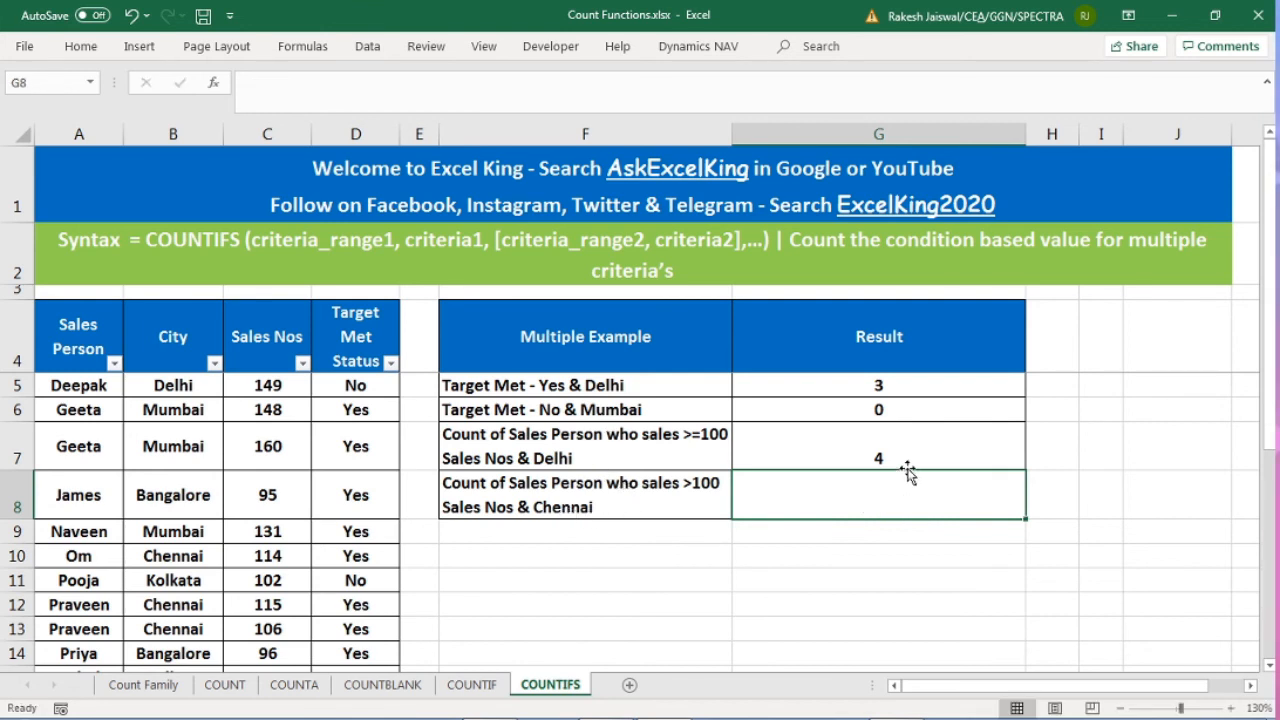
pyautogui.click(910, 452)
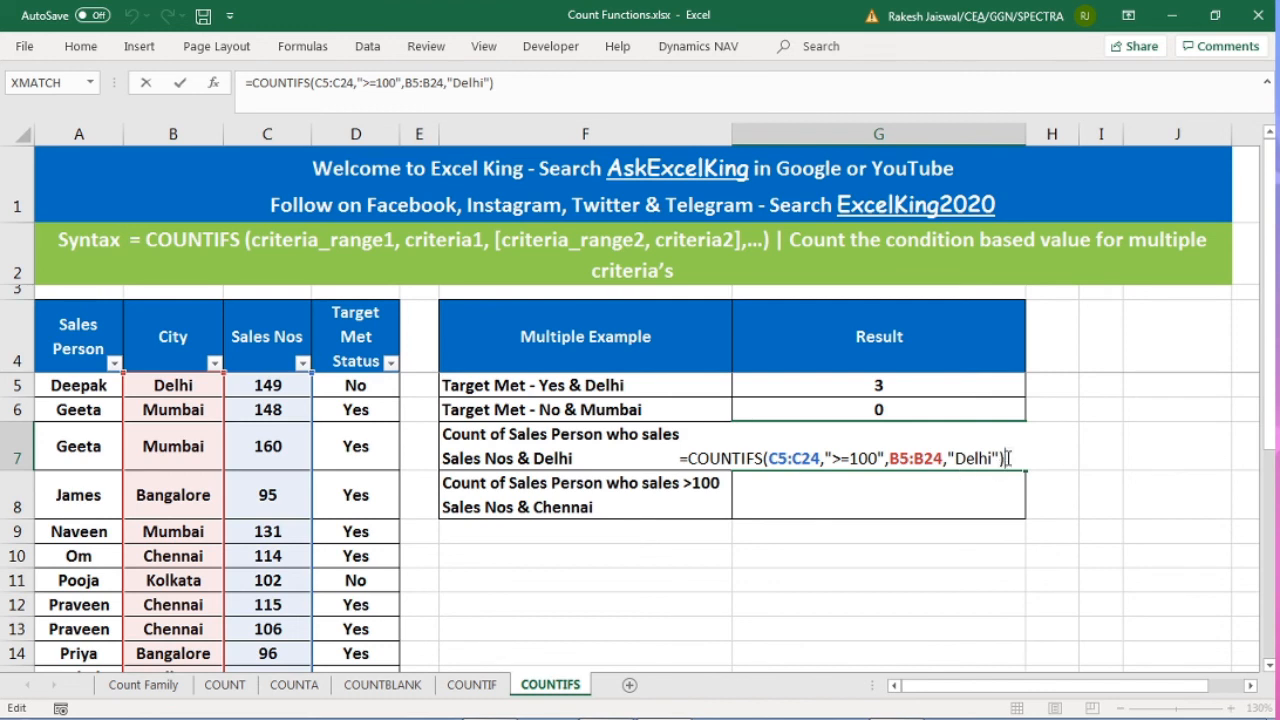
pyautogui.moveTo(1005, 458); pyautogui.dragTo(650, 454)
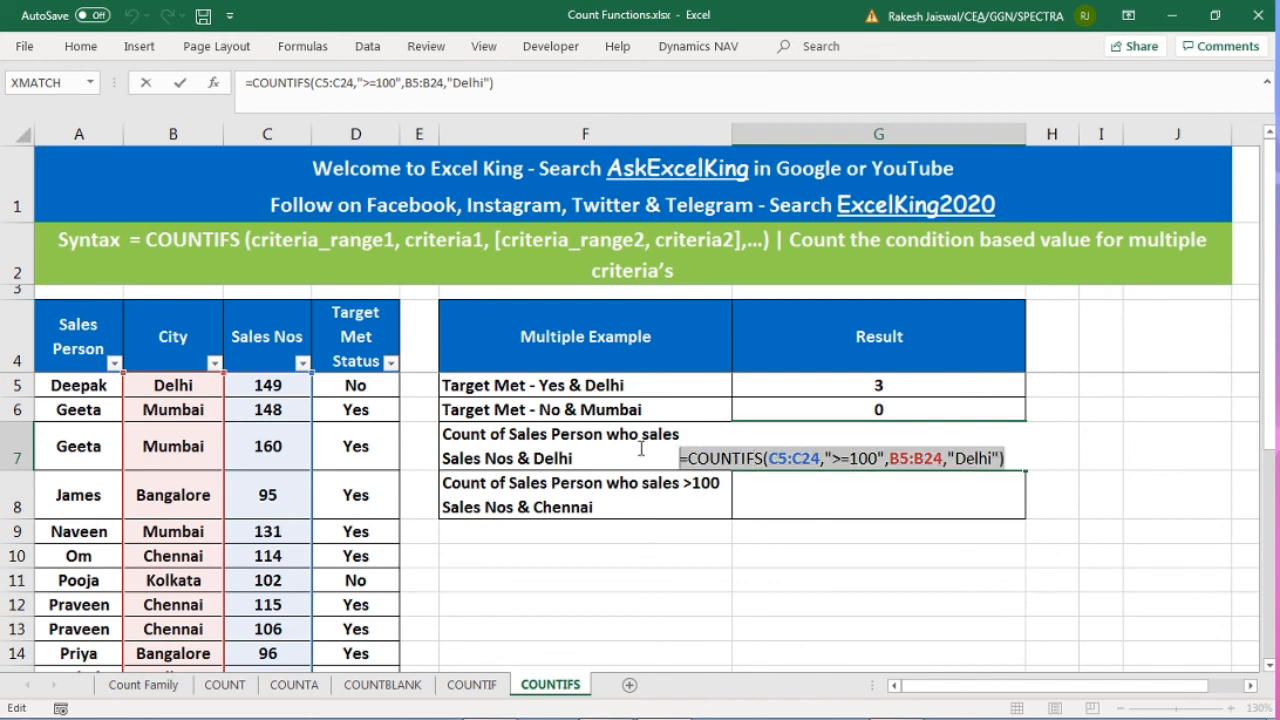
pyautogui.press('Escape')
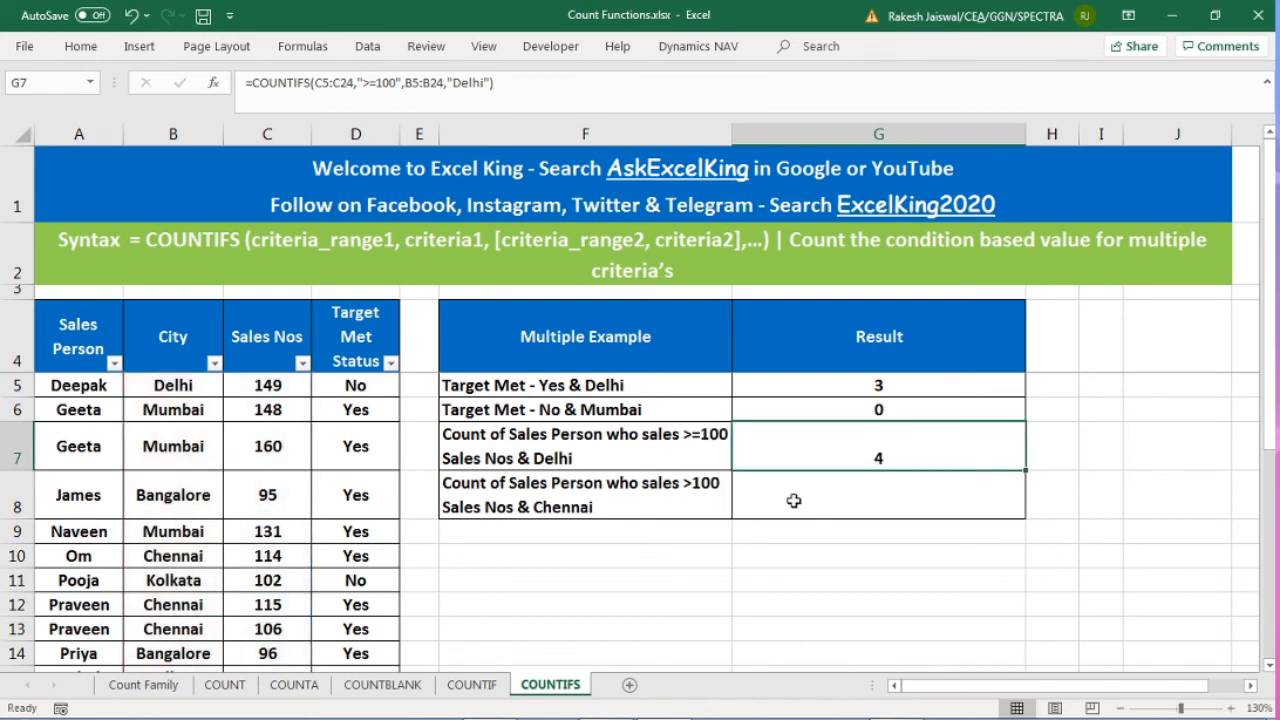
pyautogui.doubleClick(912, 459)
pyautogui.press('Escape')
pyautogui.press('F2')
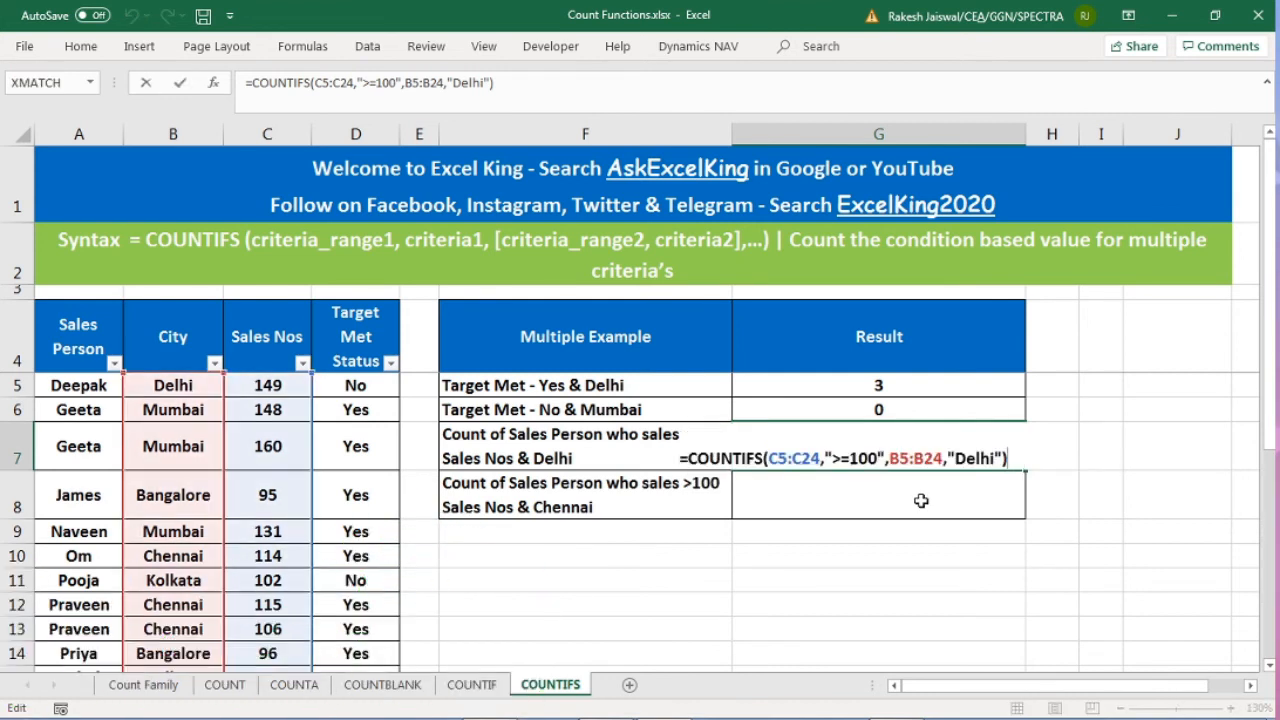
pyautogui.press('Escape')
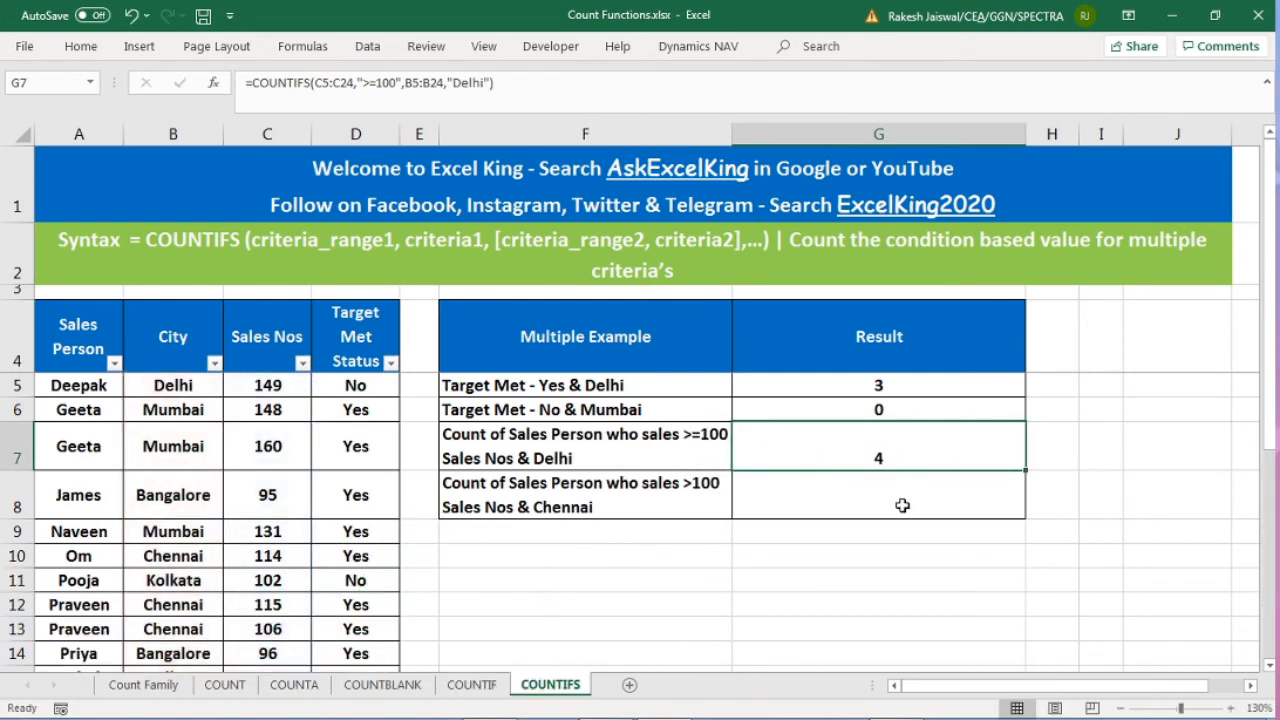
pyautogui.hotkey('ctrl', 'c')
pyautogui.click(902, 505)
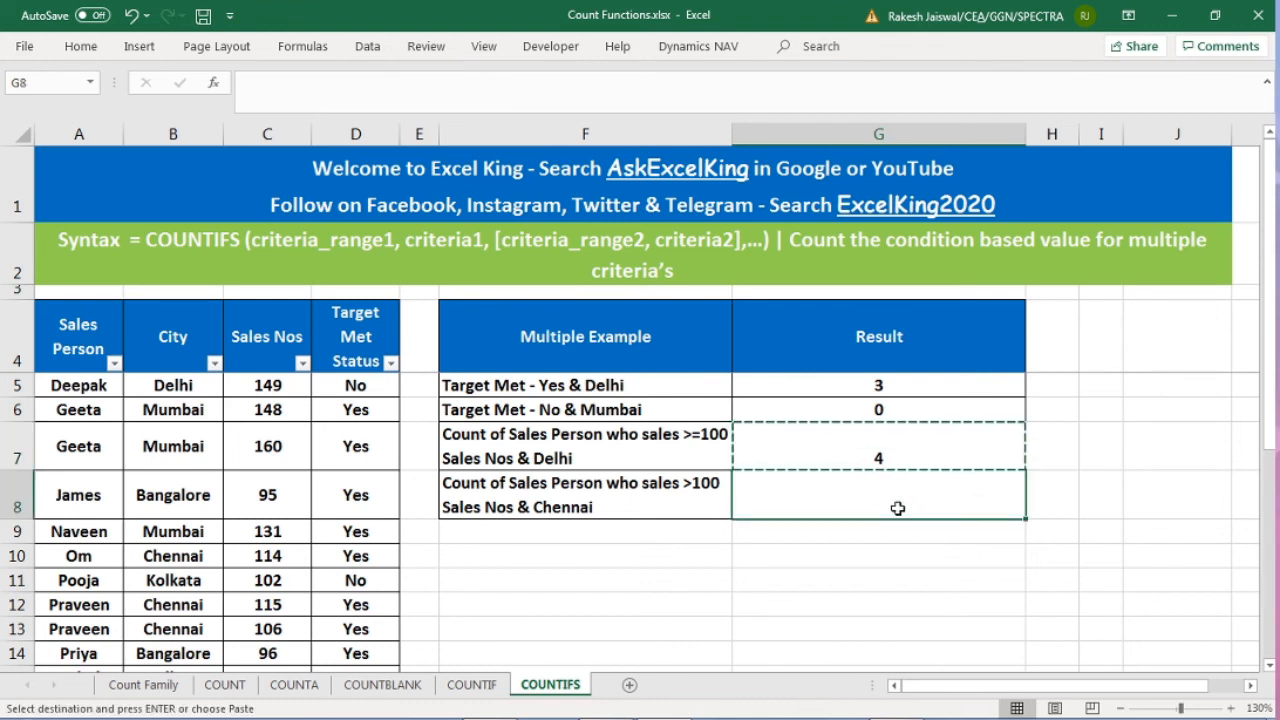
# Step: Make both ranges in the G7 formula absolute, as $C$5:$C$24 and $B$5:$B$24
pyautogui.click(914, 455)
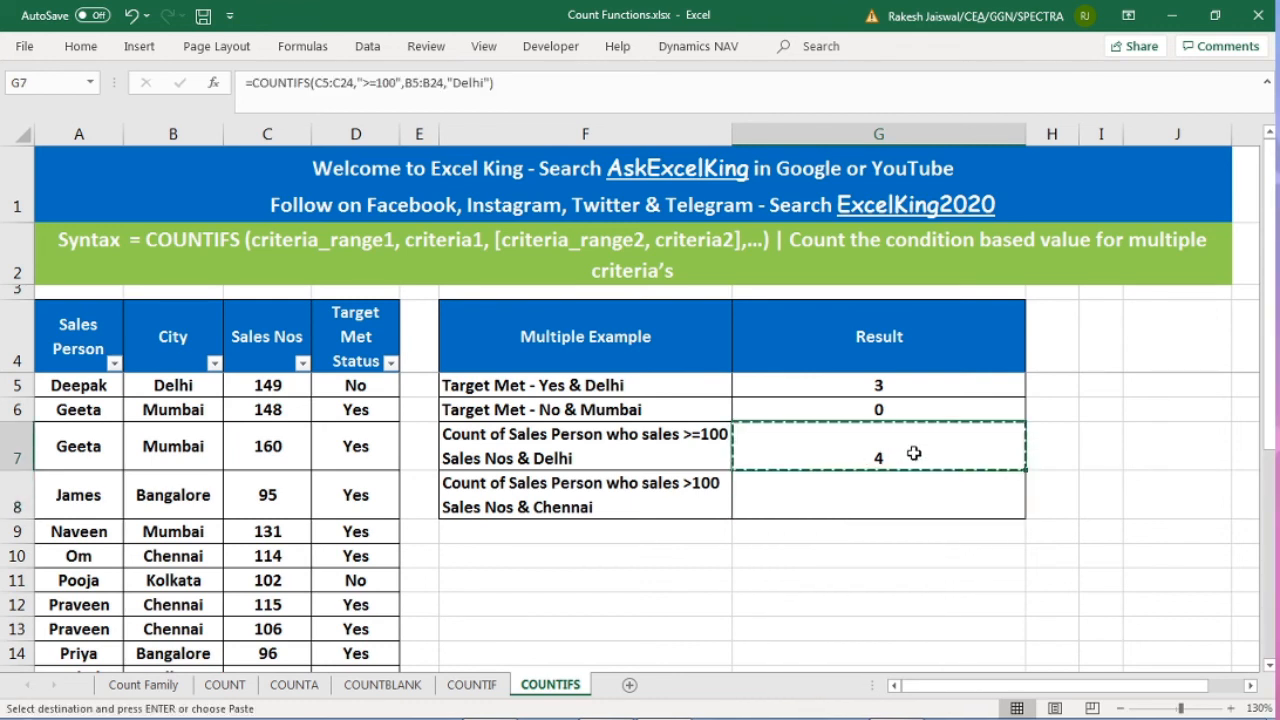
pyautogui.doubleClick(914, 453)
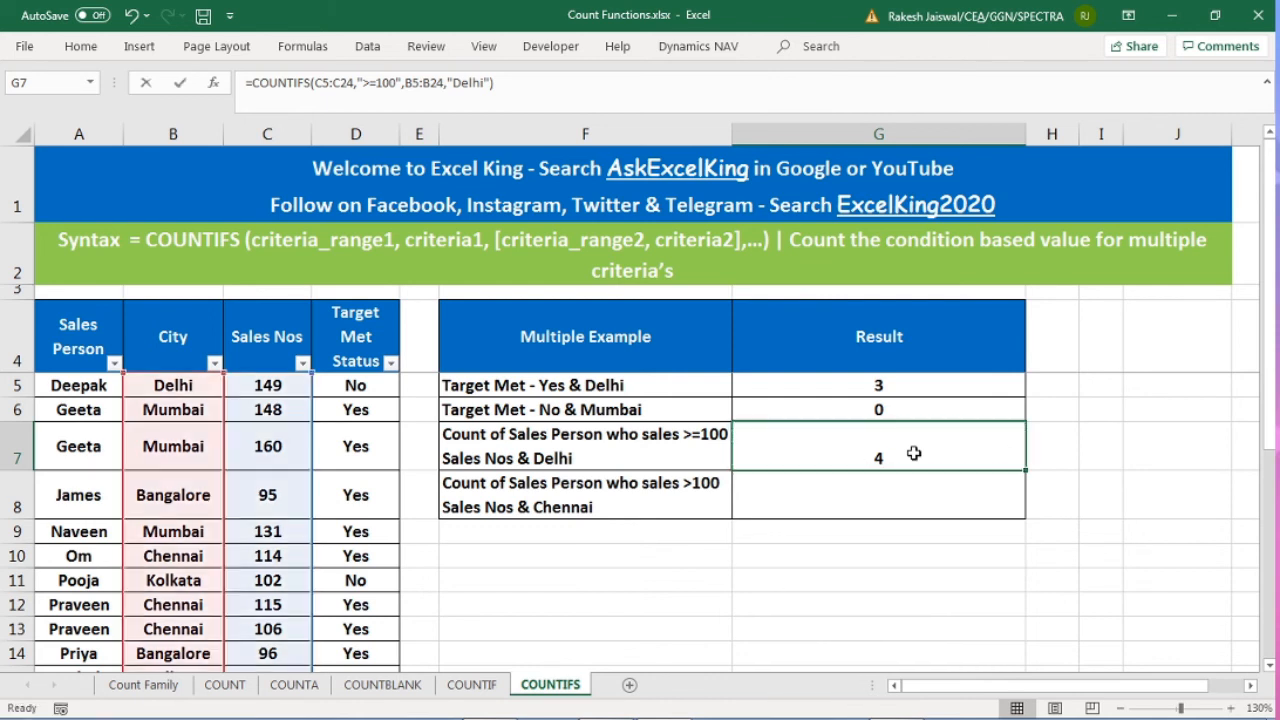
pyautogui.moveTo(770, 458); pyautogui.dragTo(821, 458)
pyautogui.press('F4')
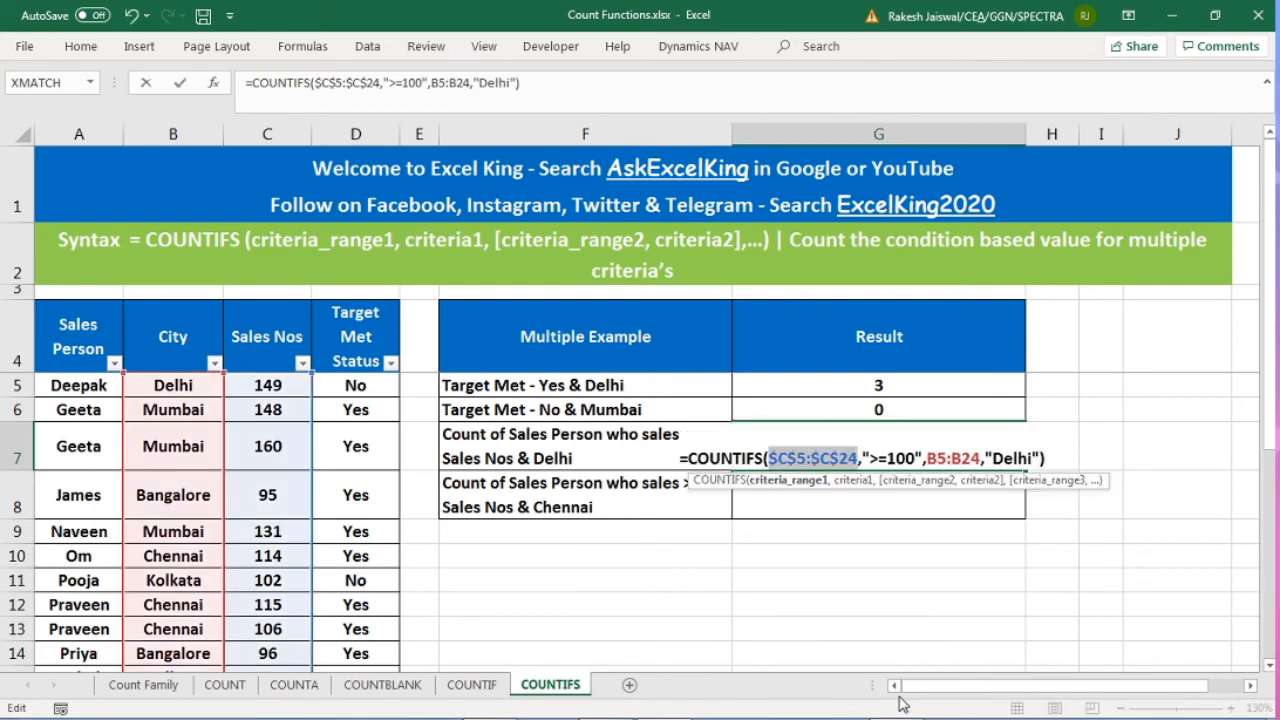
pyautogui.moveTo(928, 458); pyautogui.dragTo(981, 458)
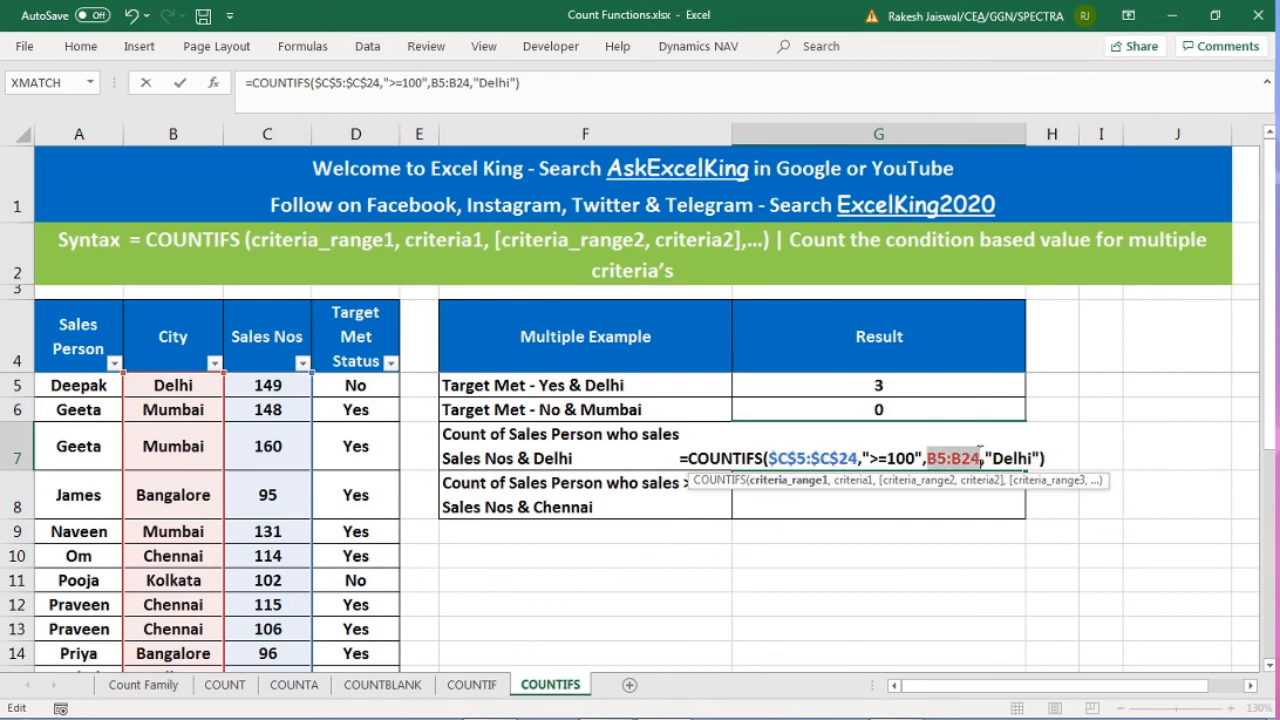
pyautogui.press('F4')
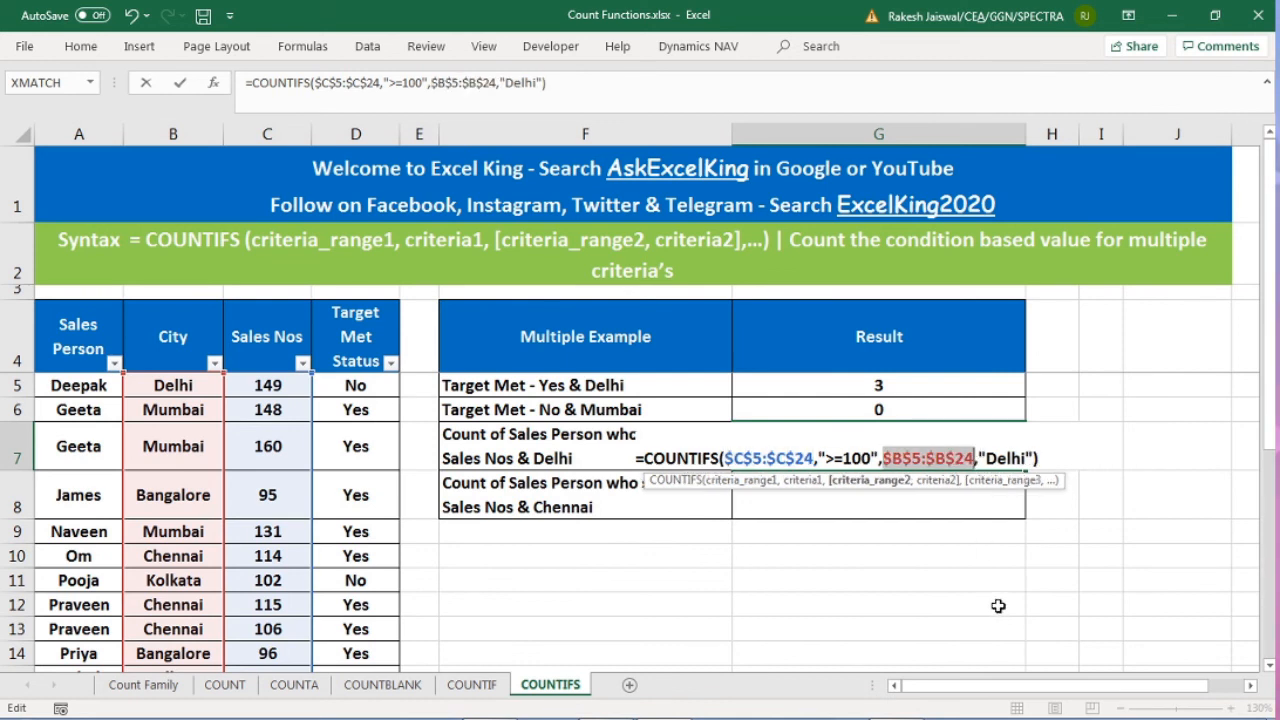
pyautogui.hotkey('ctrl', 'Return')
# Step: Copy the G7 formula into G8 for the Chennai example
pyautogui.hotkey('ctrl', 'c')
pyautogui.press('Down')
pyautogui.hotkey('ctrl', 'v')
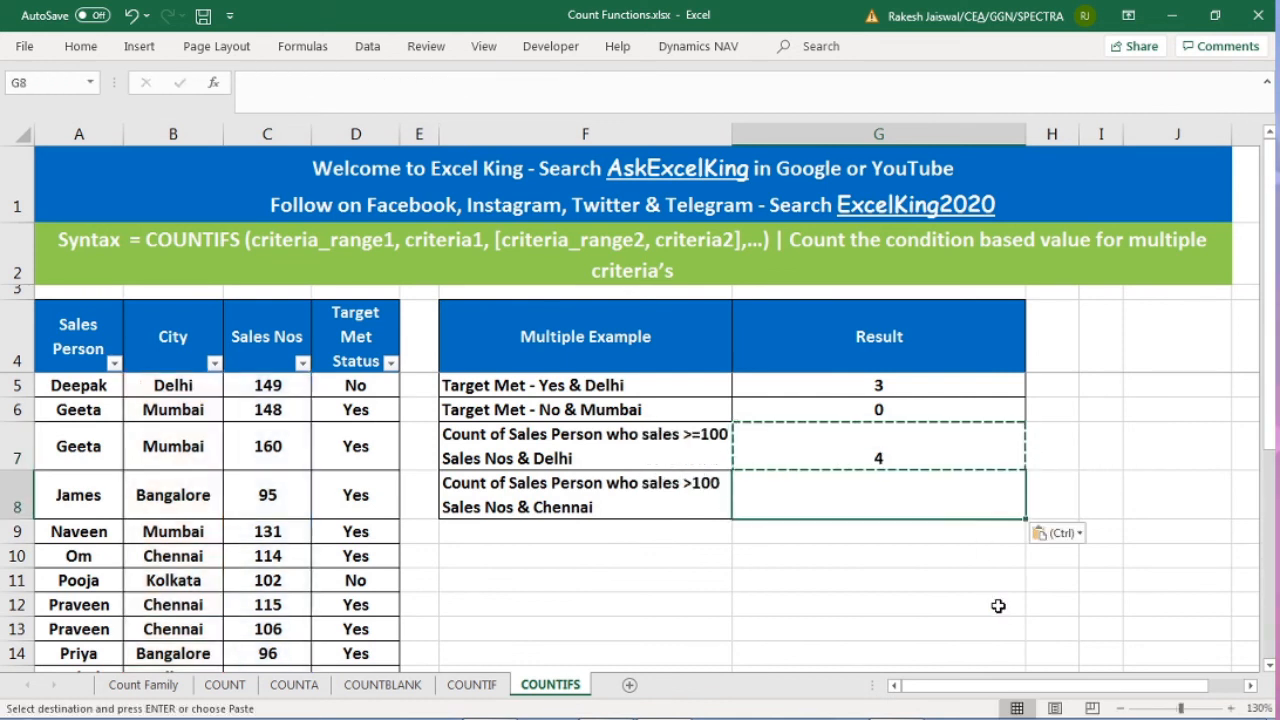
pyautogui.press('Return')
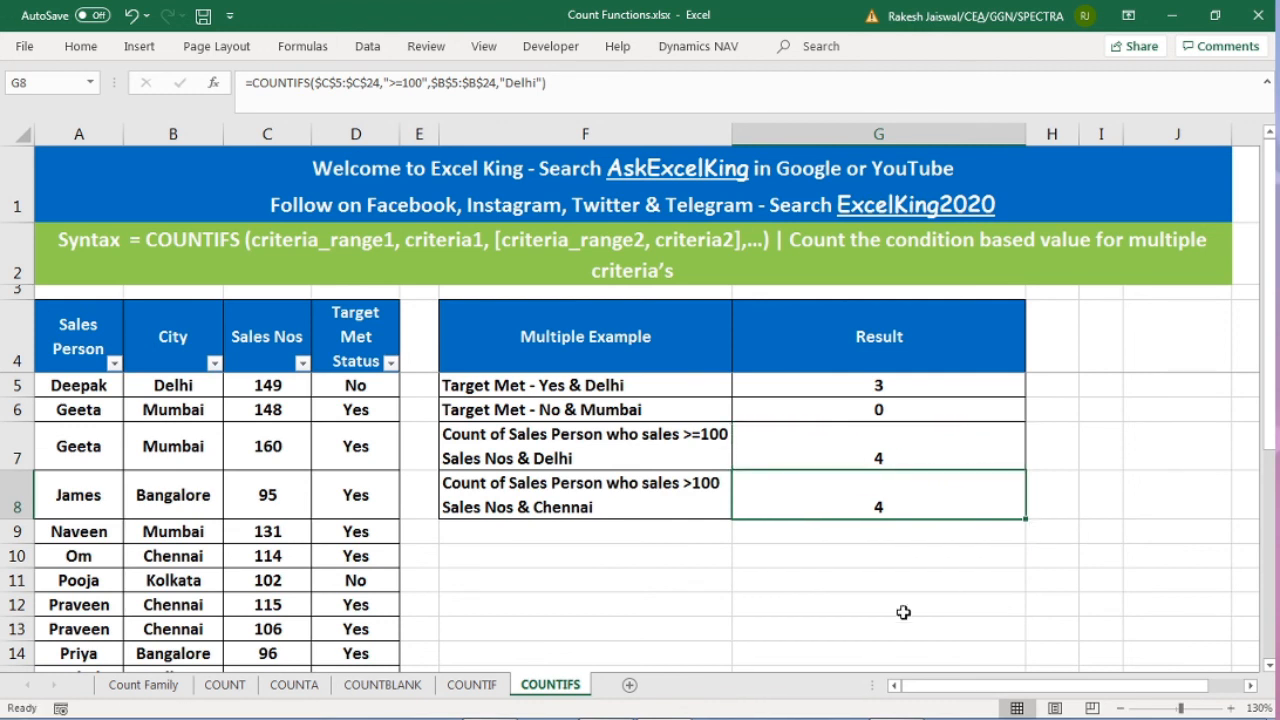
pyautogui.moveTo(185, 390); pyautogui.dragTo(175, 556)
pyautogui.moveTo(346, 392); pyautogui.dragTo(360, 556)
# Step: Replace the city criterion in the G8 formula with "Chennai"
pyautogui.click(889, 494)
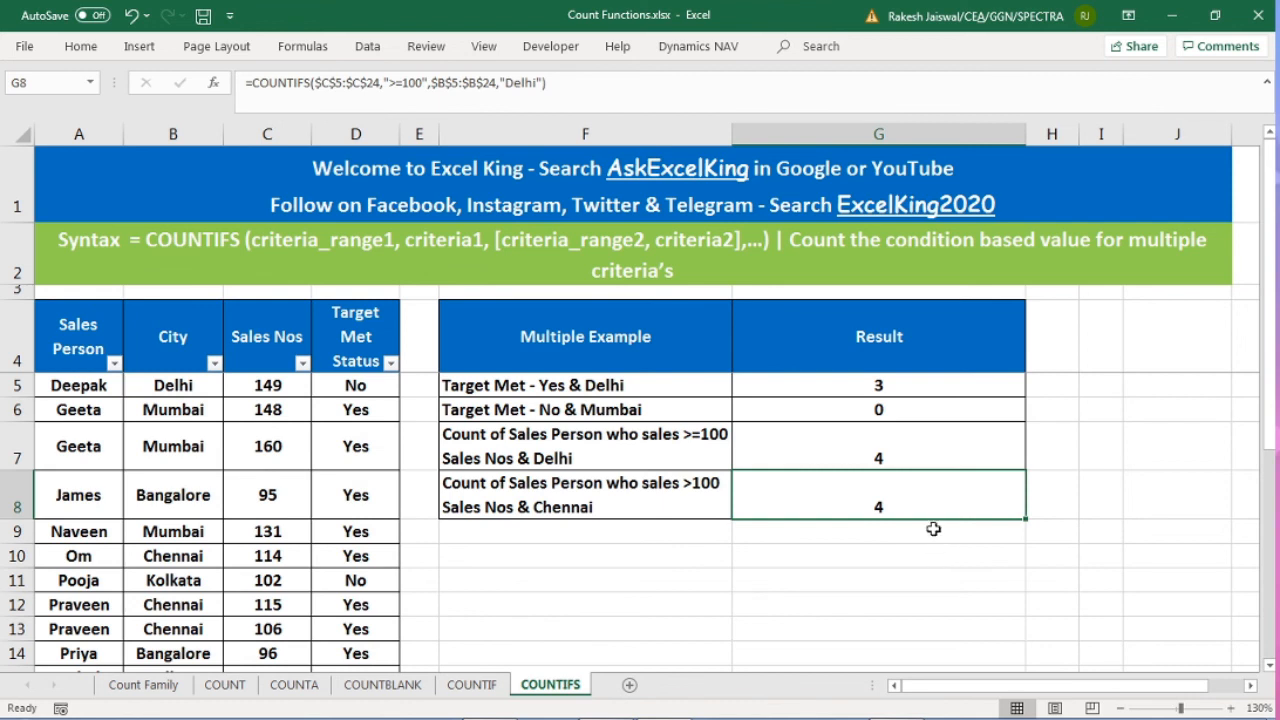
pyautogui.press('F2')
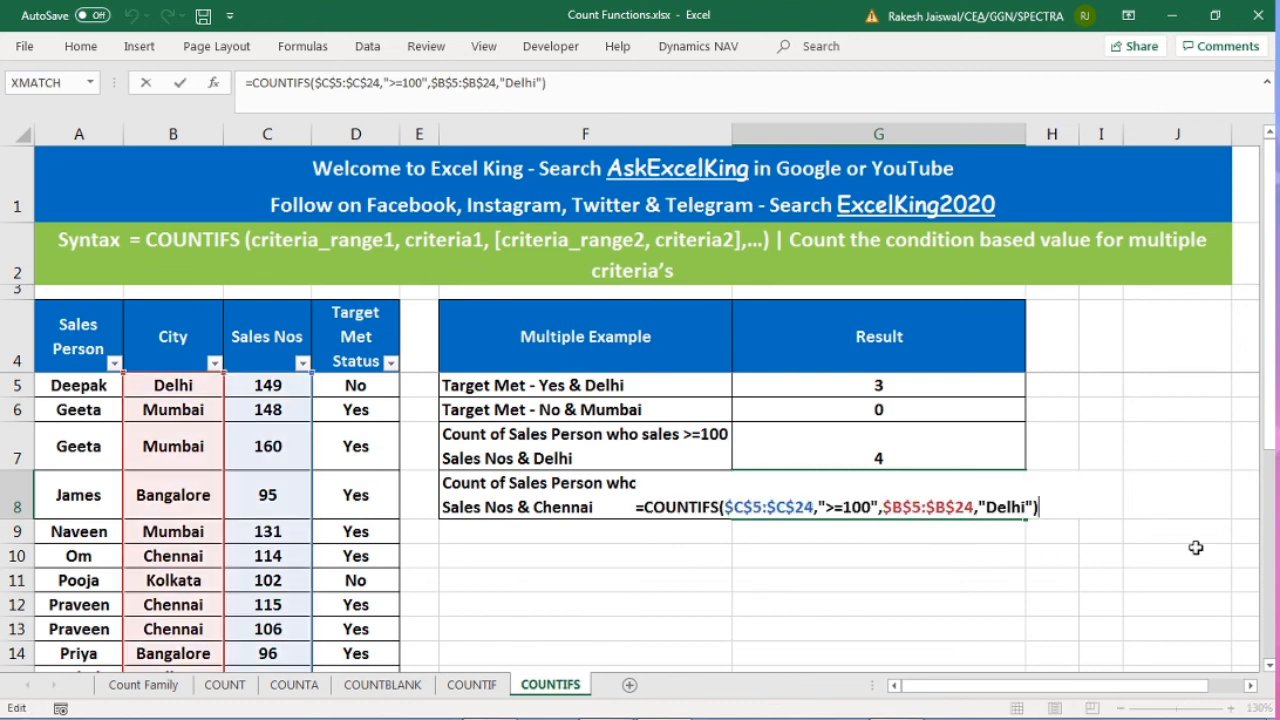
pyautogui.click(1027, 507)
pyautogui.press('BackSpace')
pyautogui.press('BackSpace')
pyautogui.press('BackSpace')
pyautogui.press('BackSpace')
pyautogui.press('BackSpace')
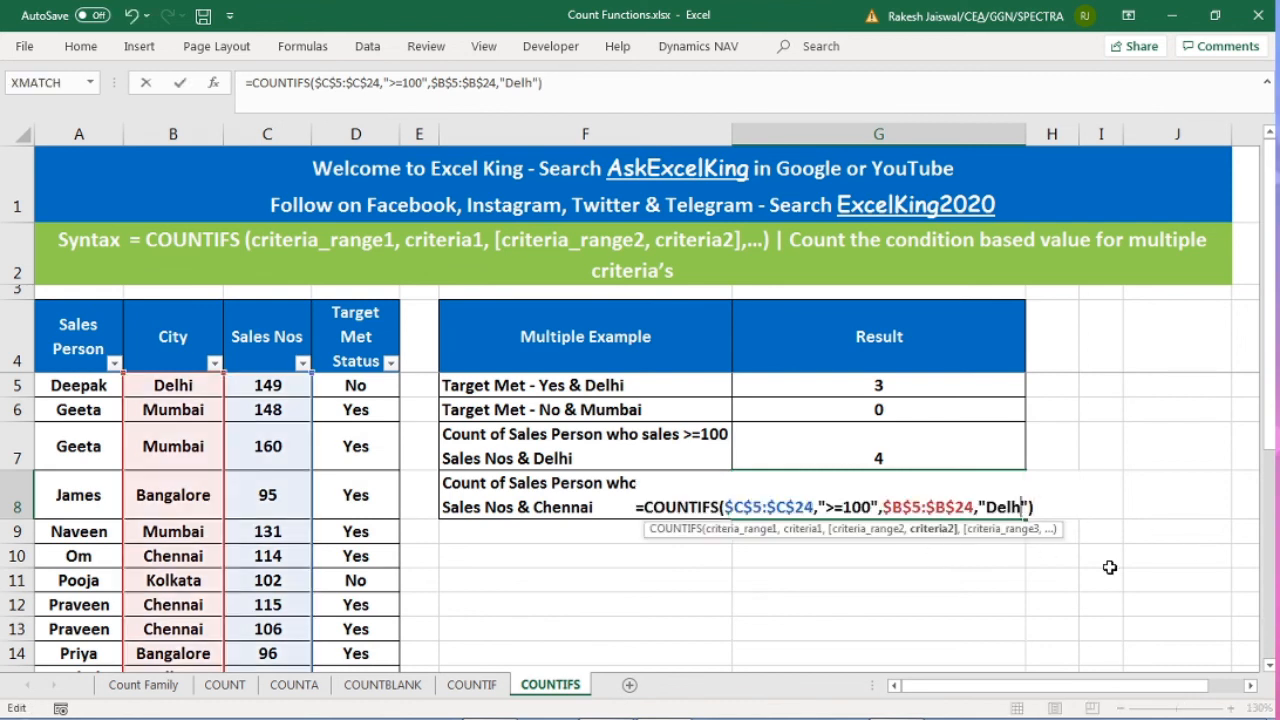
pyautogui.write('Che')
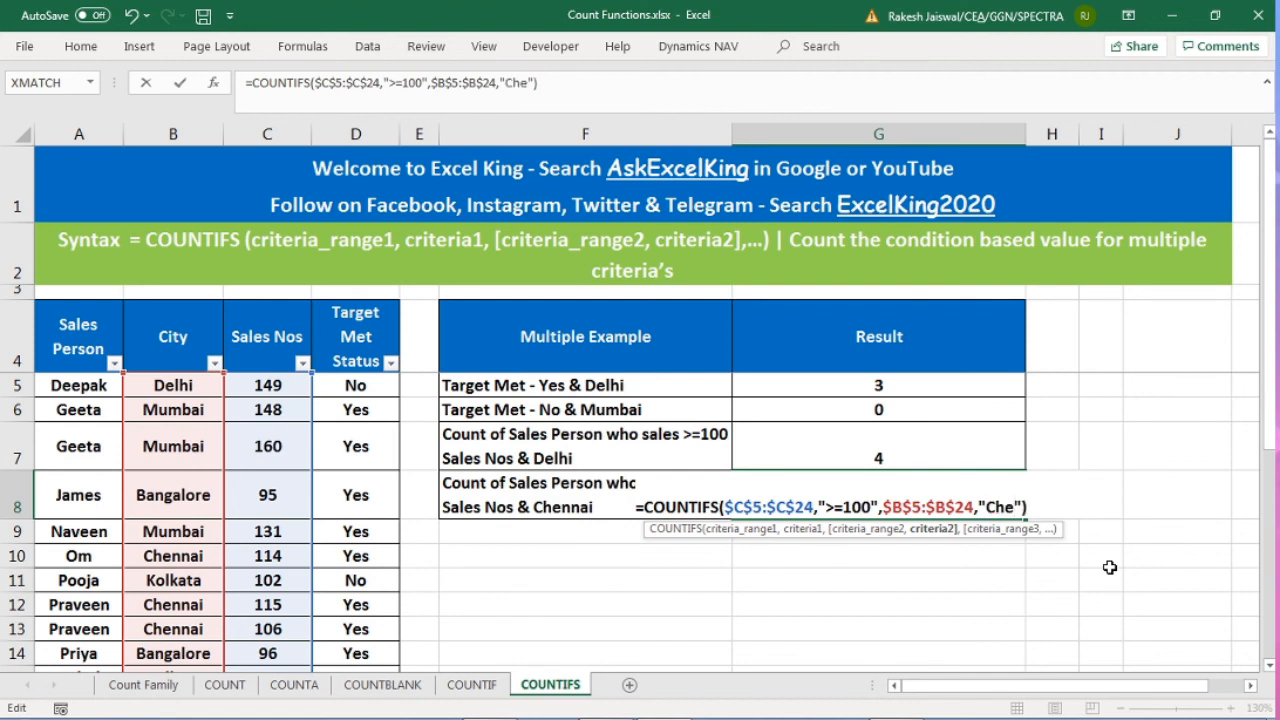
pyautogui.write('nnai')
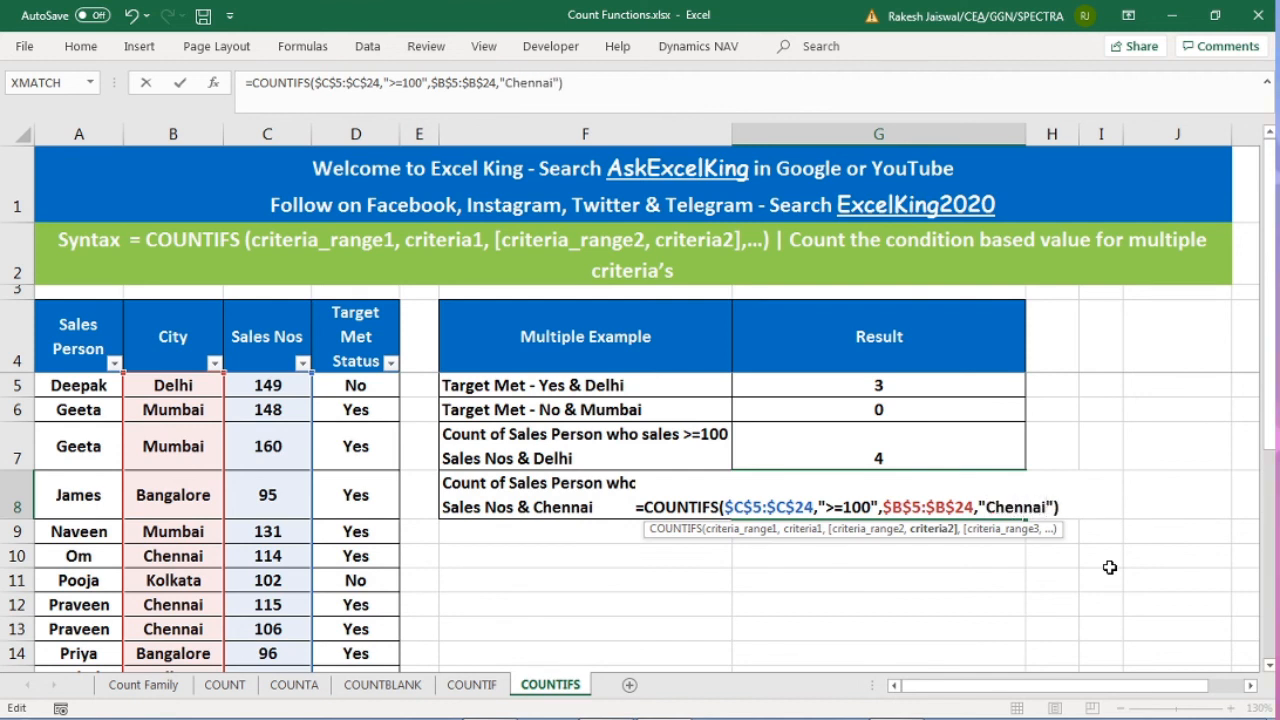
# Step: Try ">100" as the sales criterion in the G8 formula, restore it to ">=100" and commit the formula
pyautogui.click(843, 507)
pyautogui.press('BackSpace')
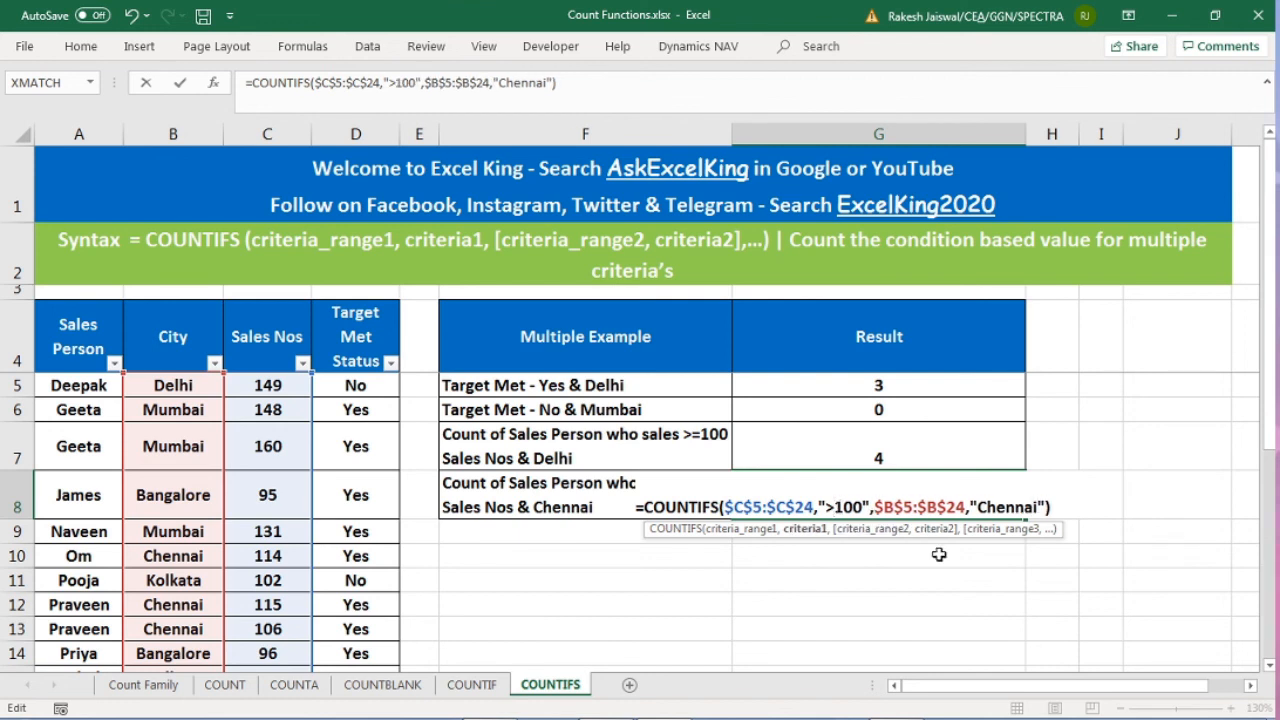
pyautogui.write('=')
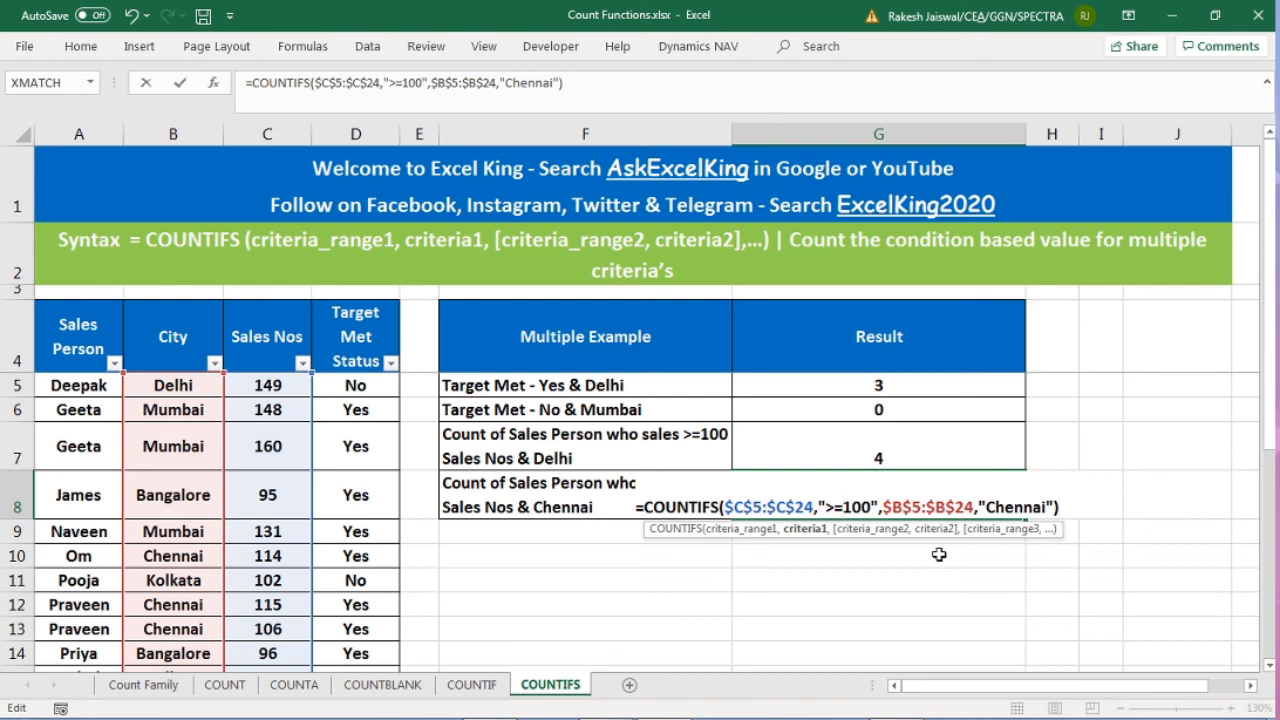
pyautogui.press('Return')
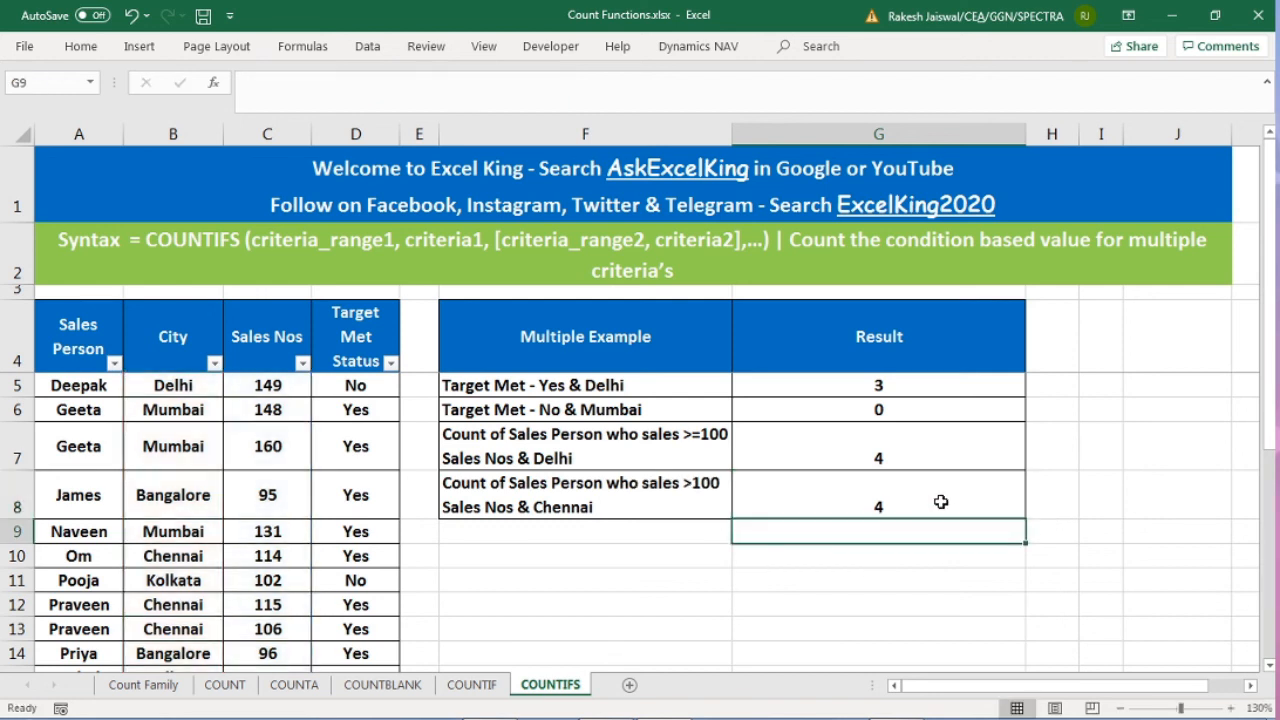
# Step: Change the sales condition in the F8 description to ">=100" and select the result cell G8
pyautogui.click(940, 502)
pyautogui.doubleClick(694, 484)
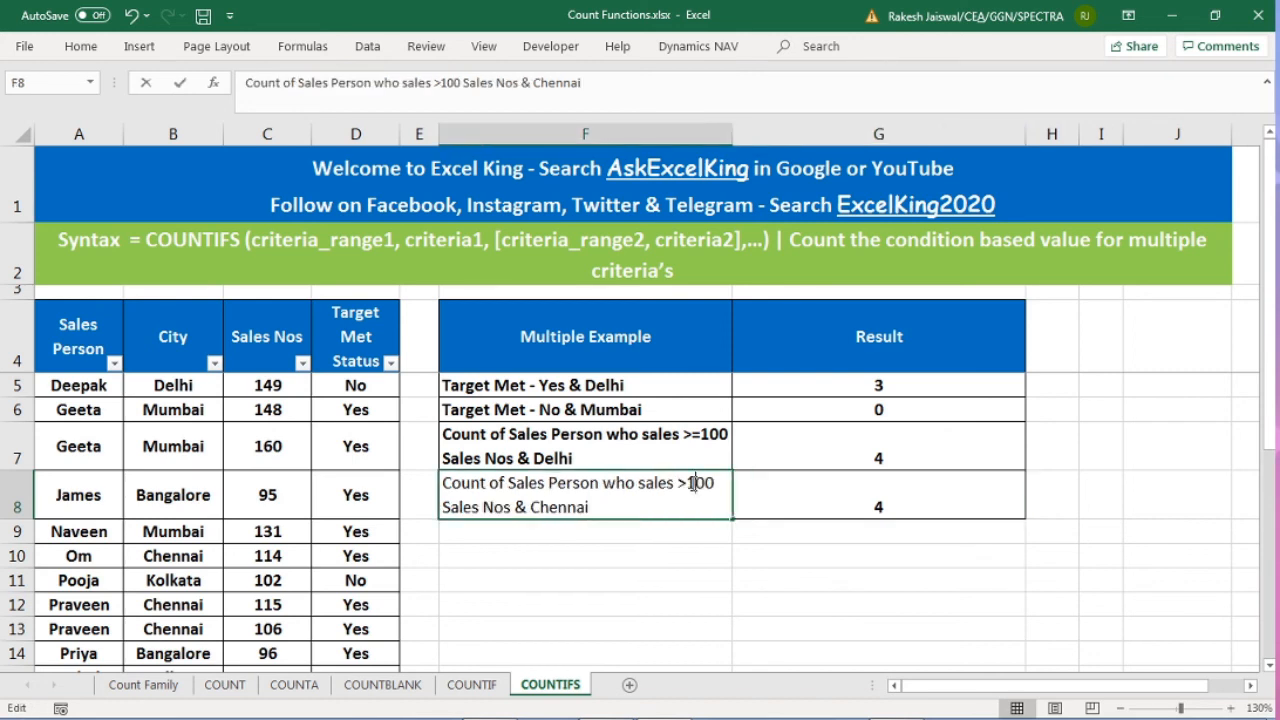
pyautogui.click(686, 483)
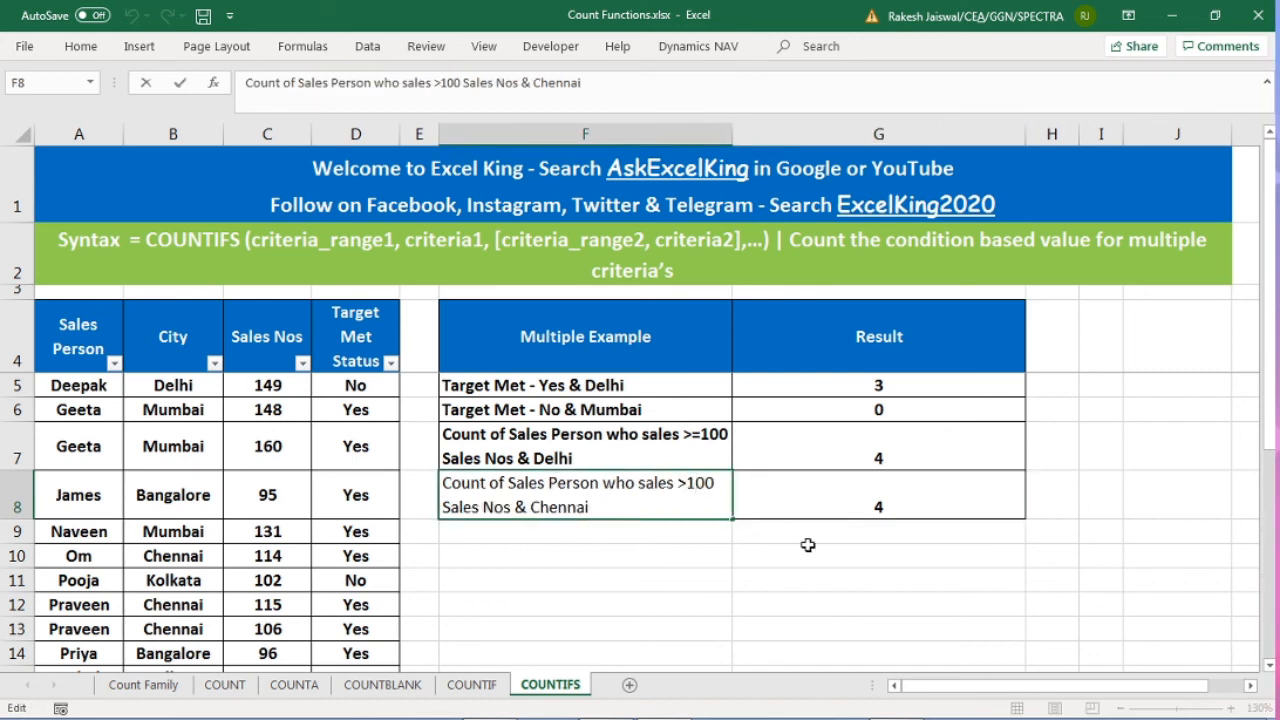
pyautogui.write('=')
pyautogui.press('Return')
pyautogui.click(831, 503)
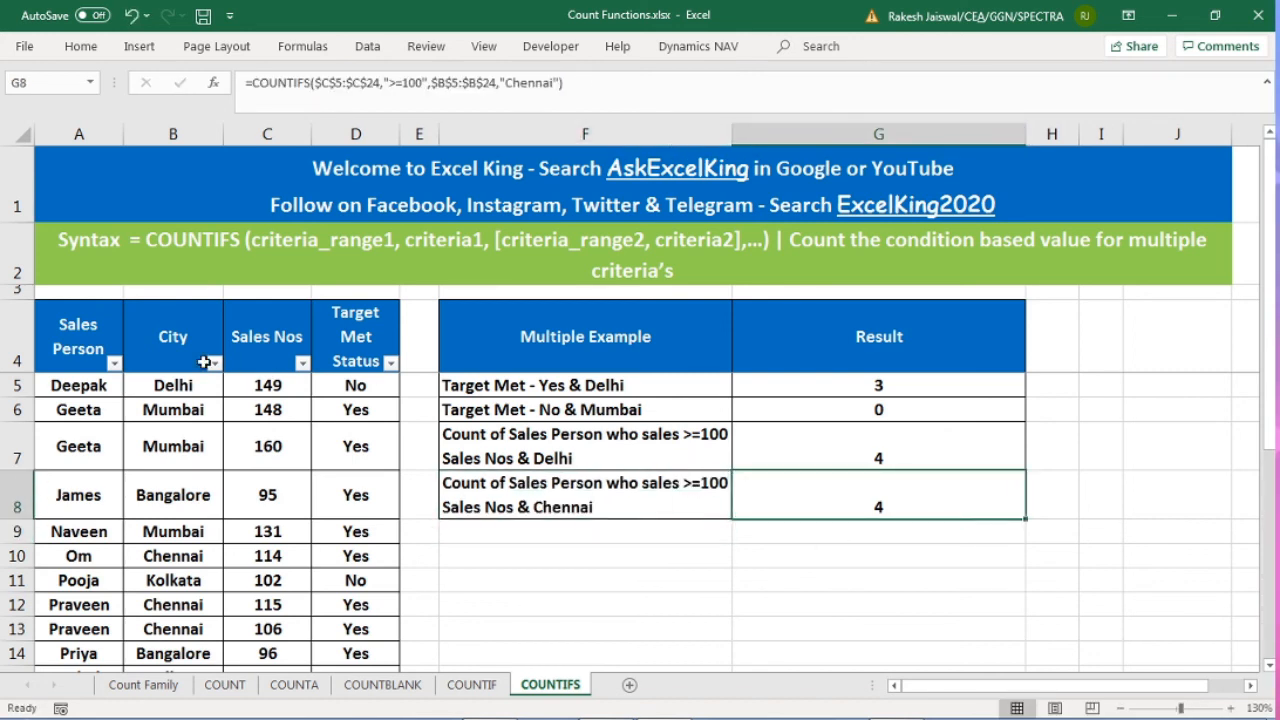
# Step: Filter the City column of the sales table to show only Chennai
pyautogui.click(215, 365)
pyautogui.click(214, 364)
pyautogui.click(300, 517)
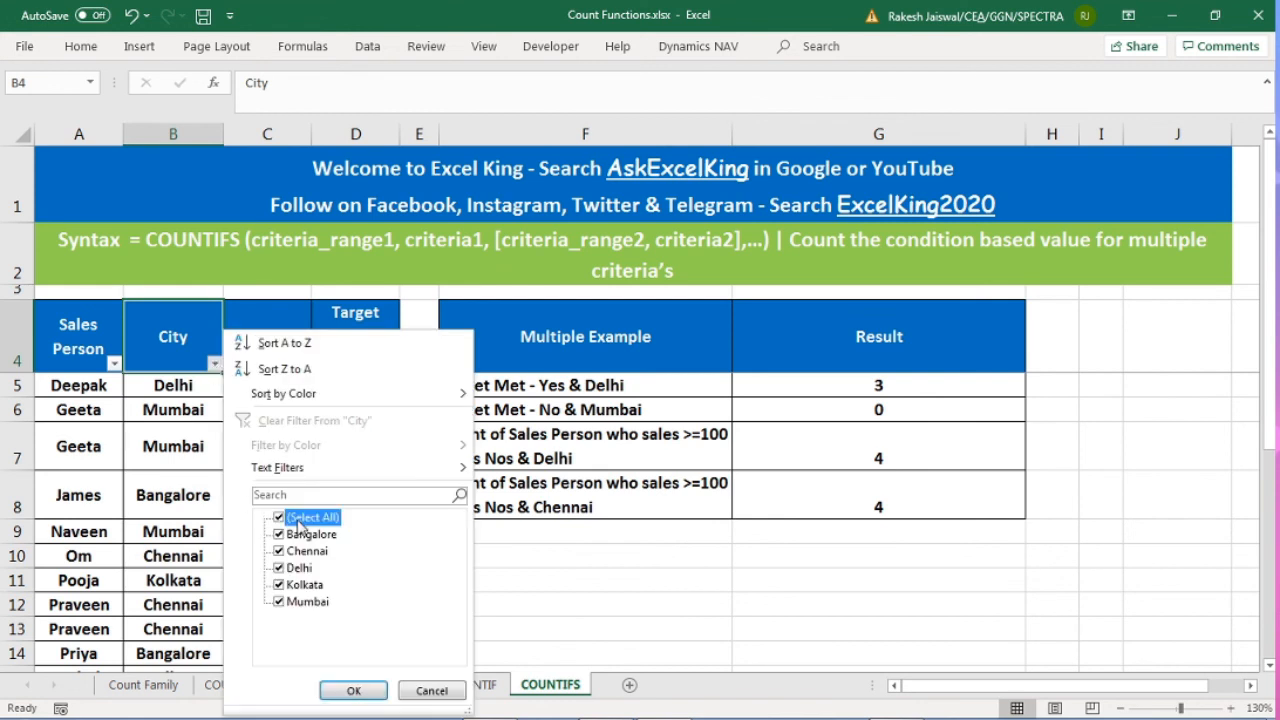
pyautogui.click(308, 551)
pyautogui.click(362, 690)
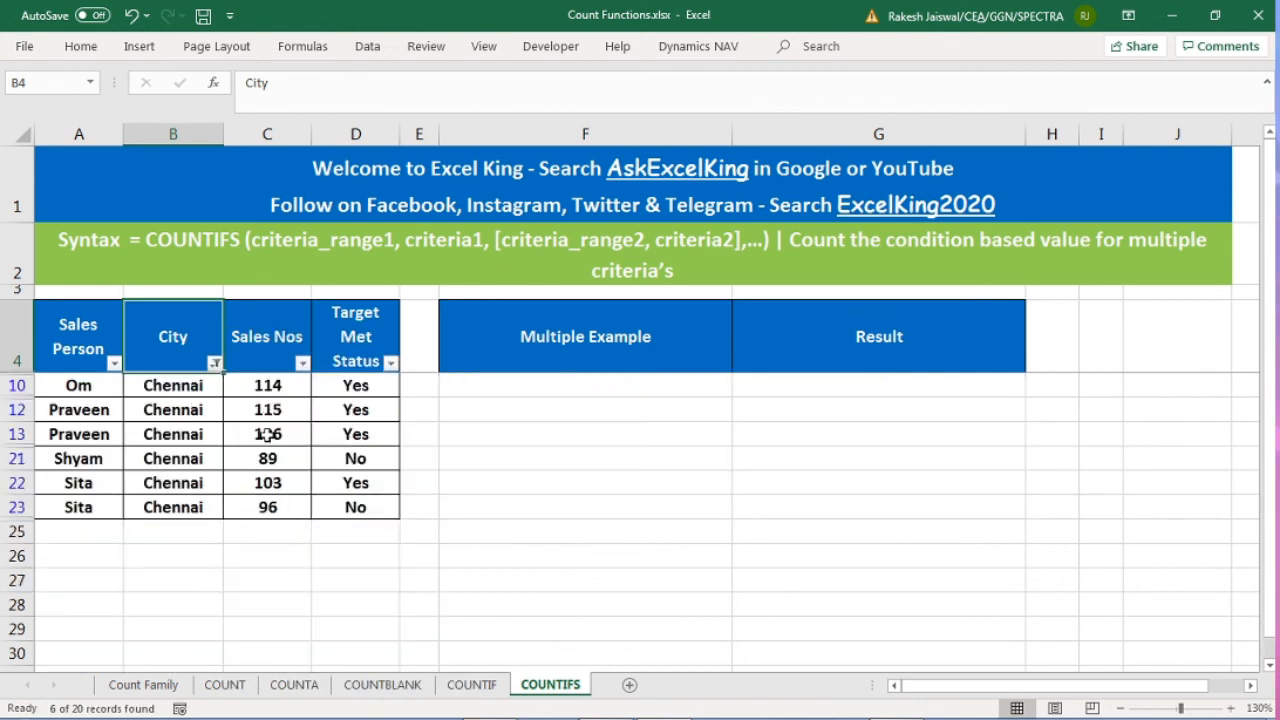
# Step: Examine the Sales Nos values of the filtered Chennai rows for those meeting the >=100 condition
pyautogui.click(282, 386)
pyautogui.click(287, 410)
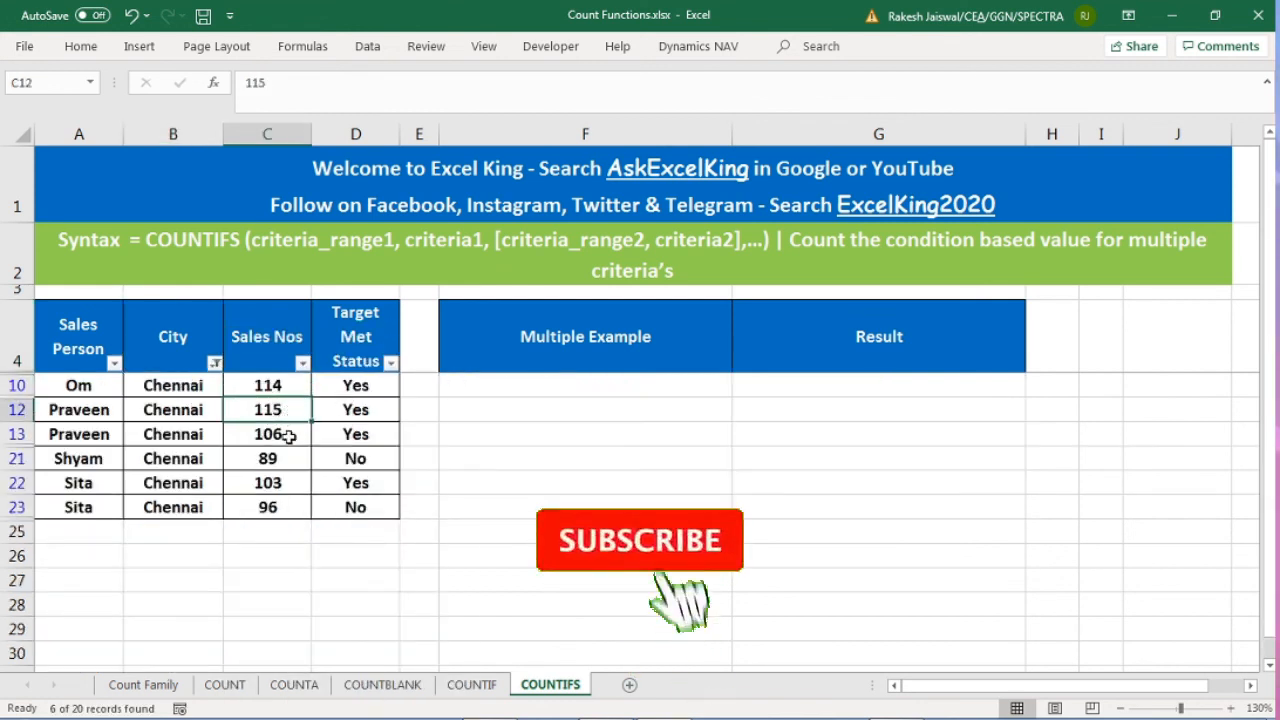
pyautogui.click(289, 434)
pyautogui.click(287, 410)
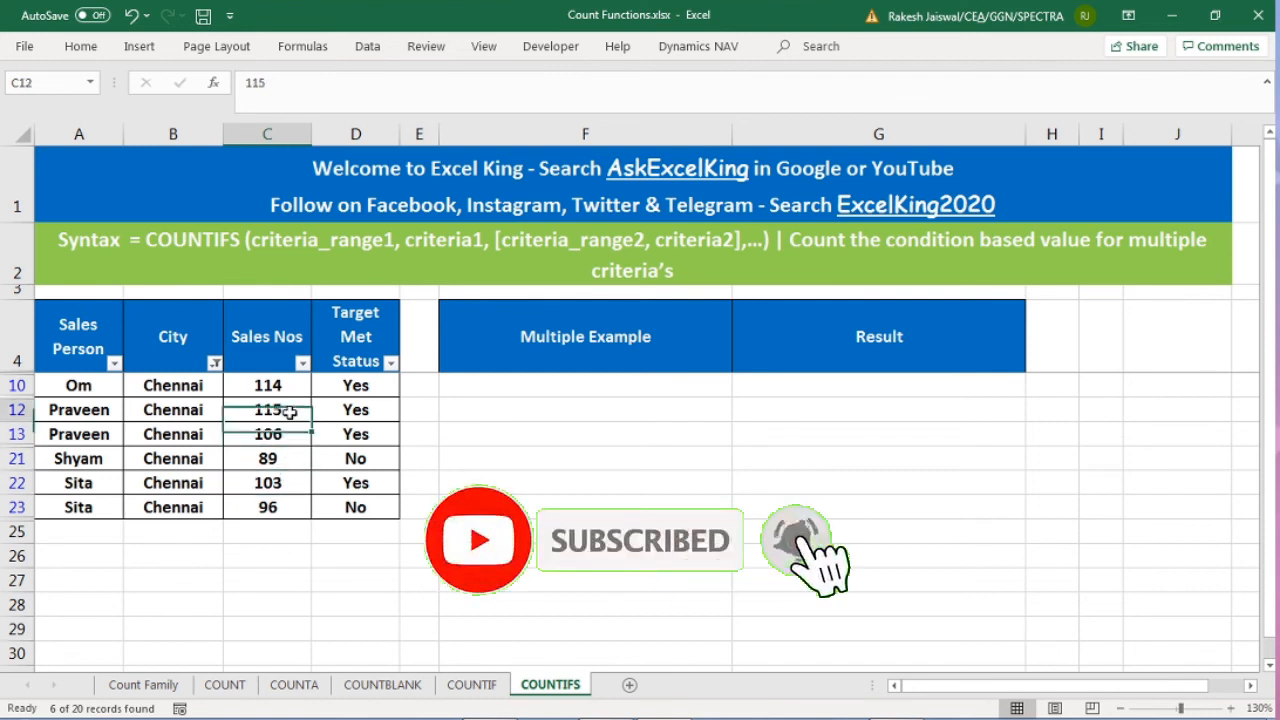
pyautogui.click(287, 385)
pyautogui.click(294, 483)
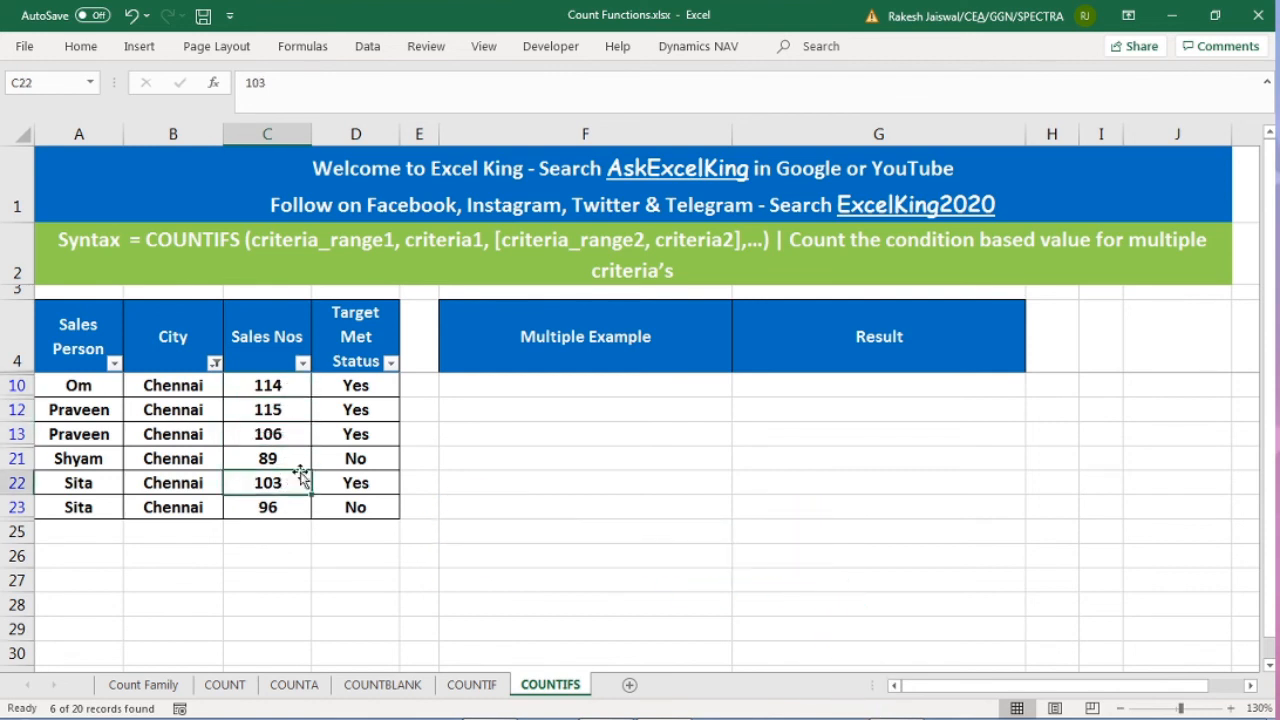
pyautogui.click(306, 437)
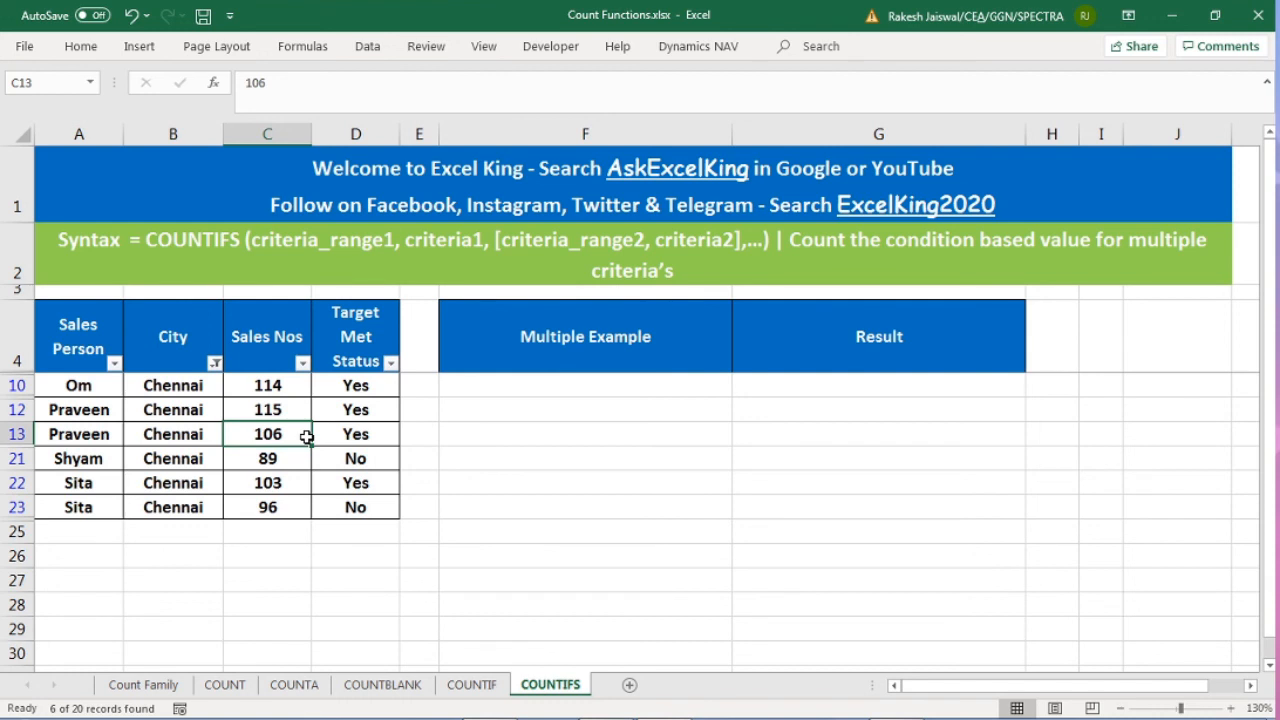
pyautogui.click(287, 483)
pyautogui.click(289, 437)
# Step: Set the Sales Nos value in cell C21 to 100
pyautogui.click(264, 460)
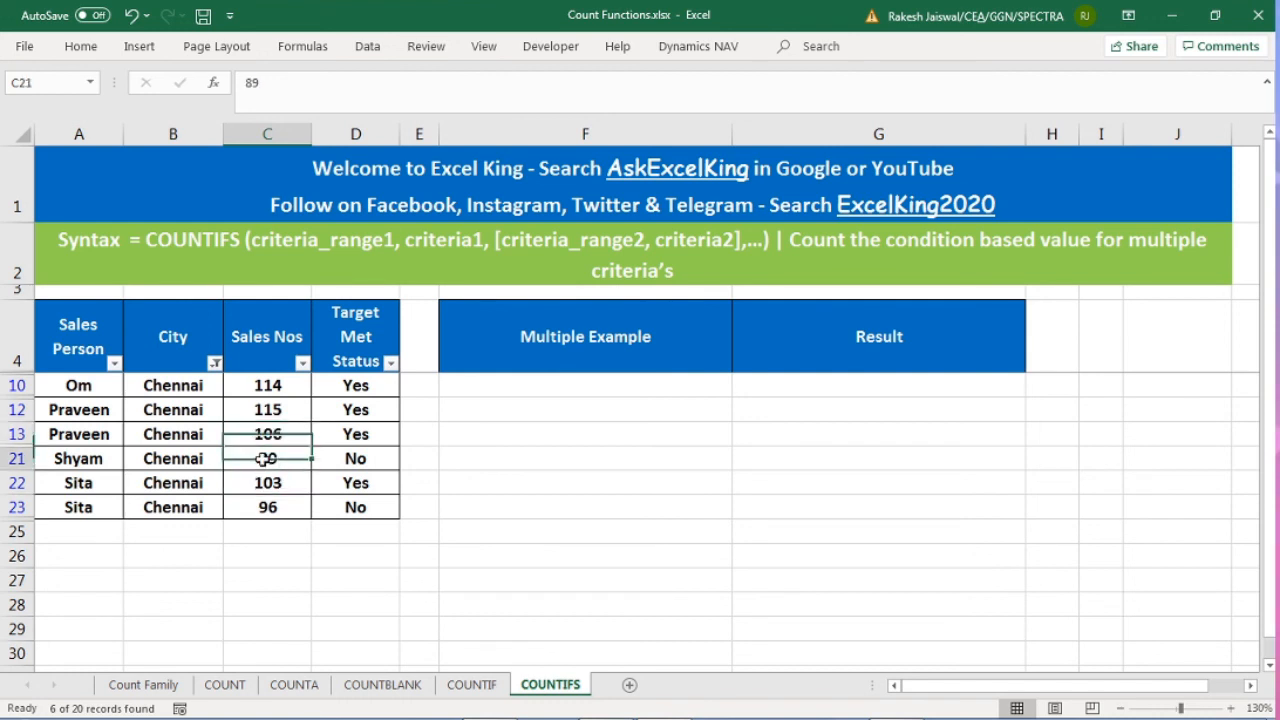
pyautogui.write('100')
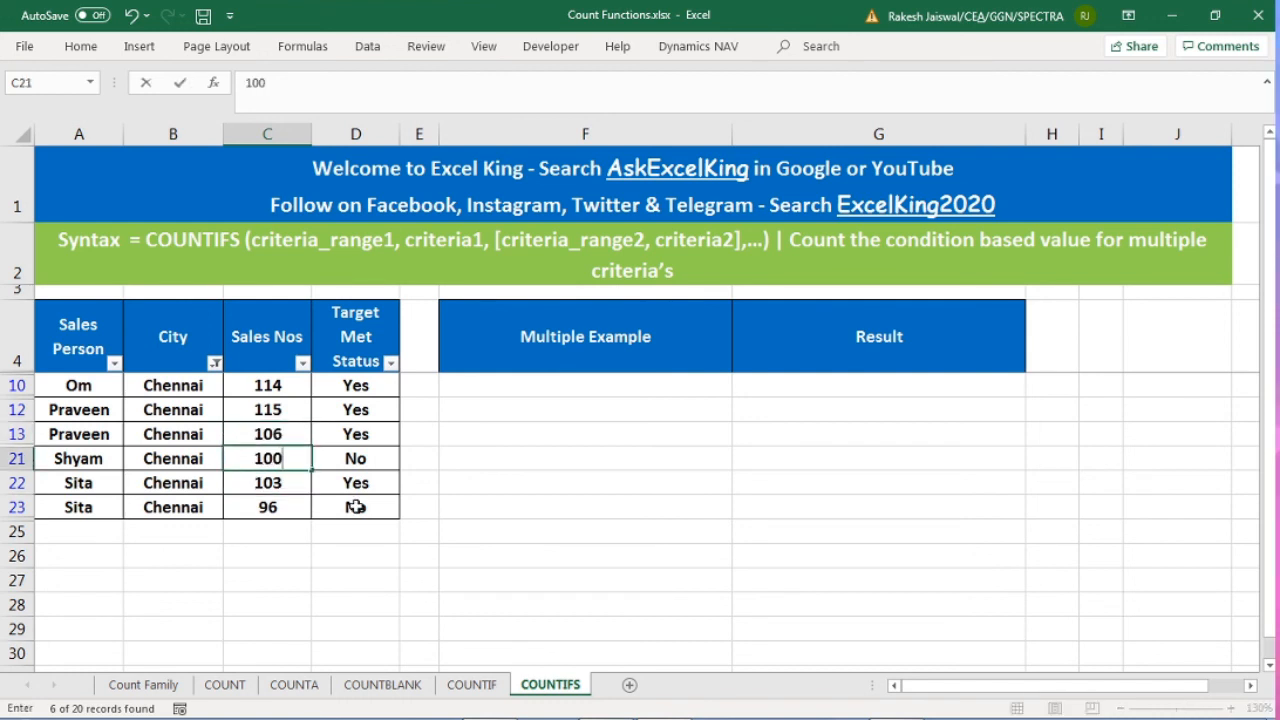
pyautogui.press('Return')
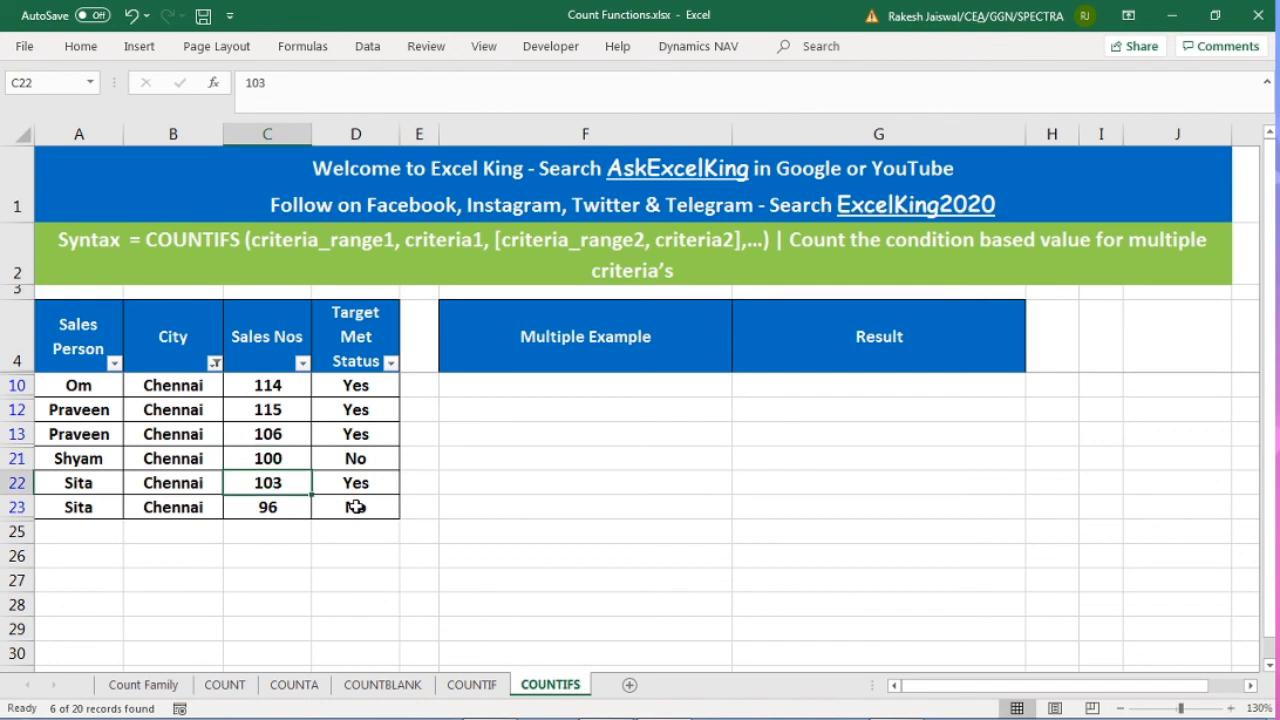
# Step: Show all cities in the City column filter again and select the Chennai result cell G8 to check its count
pyautogui.click(215, 363)
pyautogui.click(295, 518)
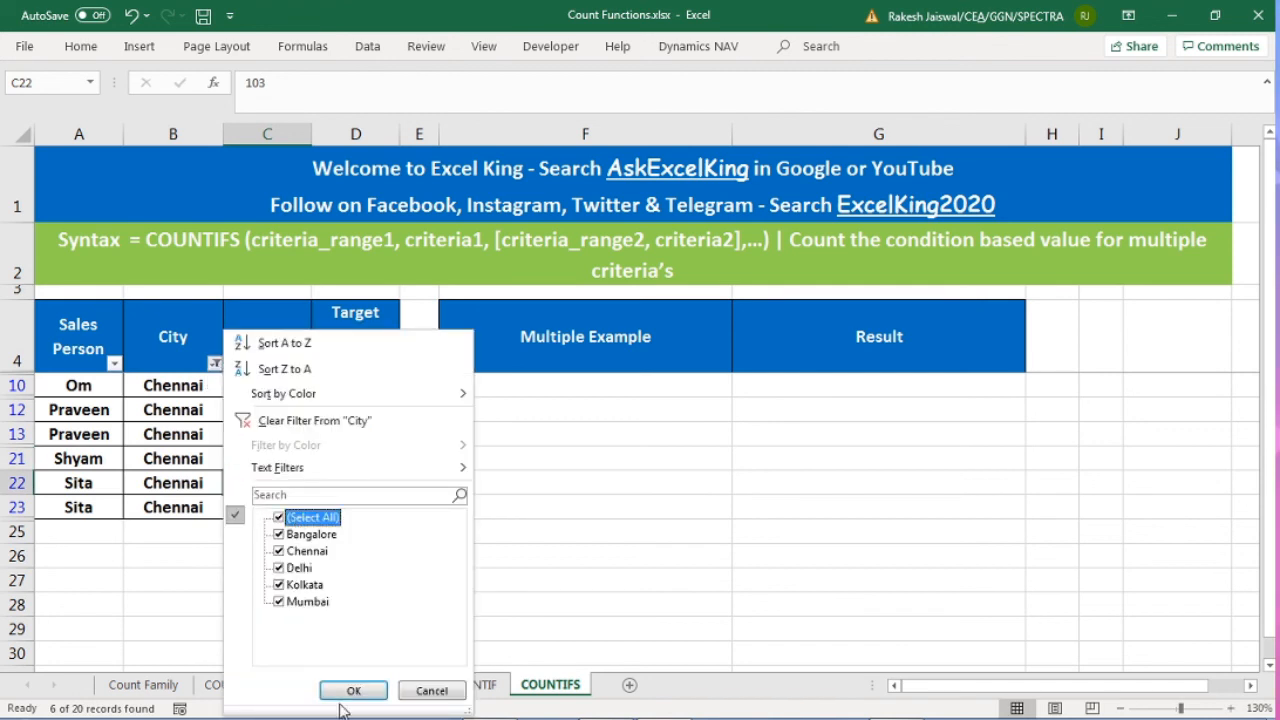
pyautogui.click(353, 690)
pyautogui.click(951, 512)
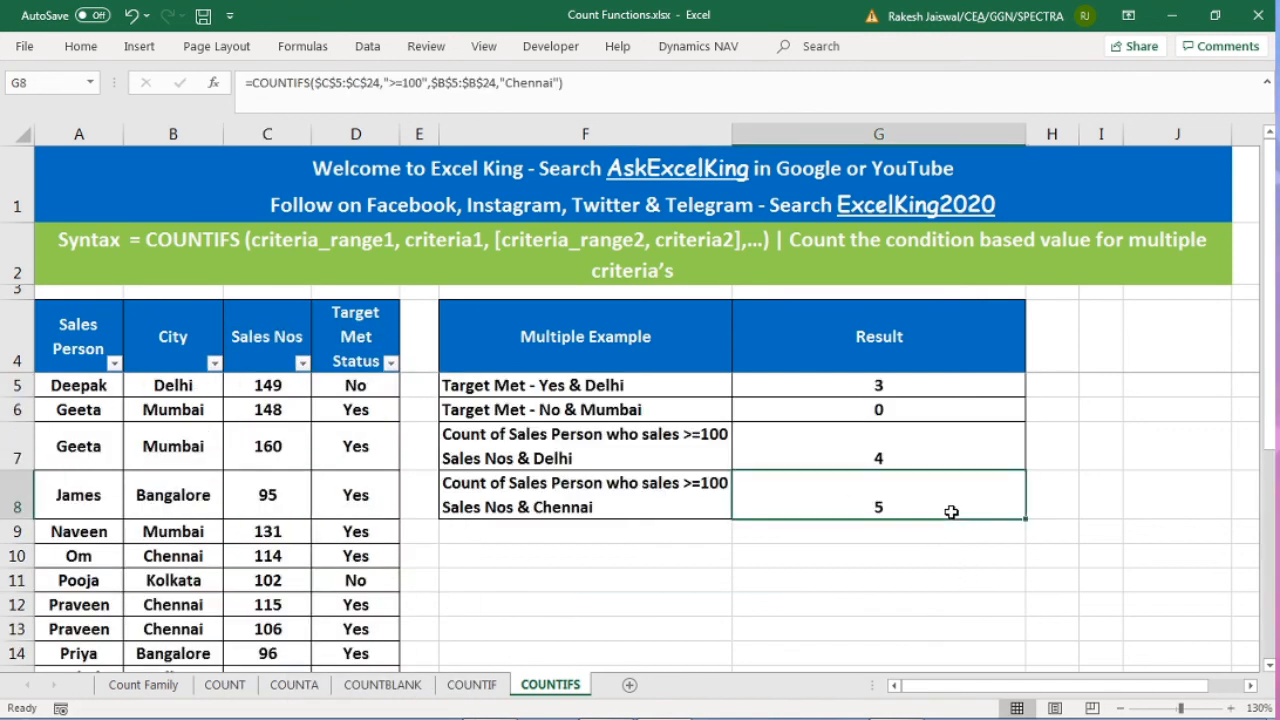